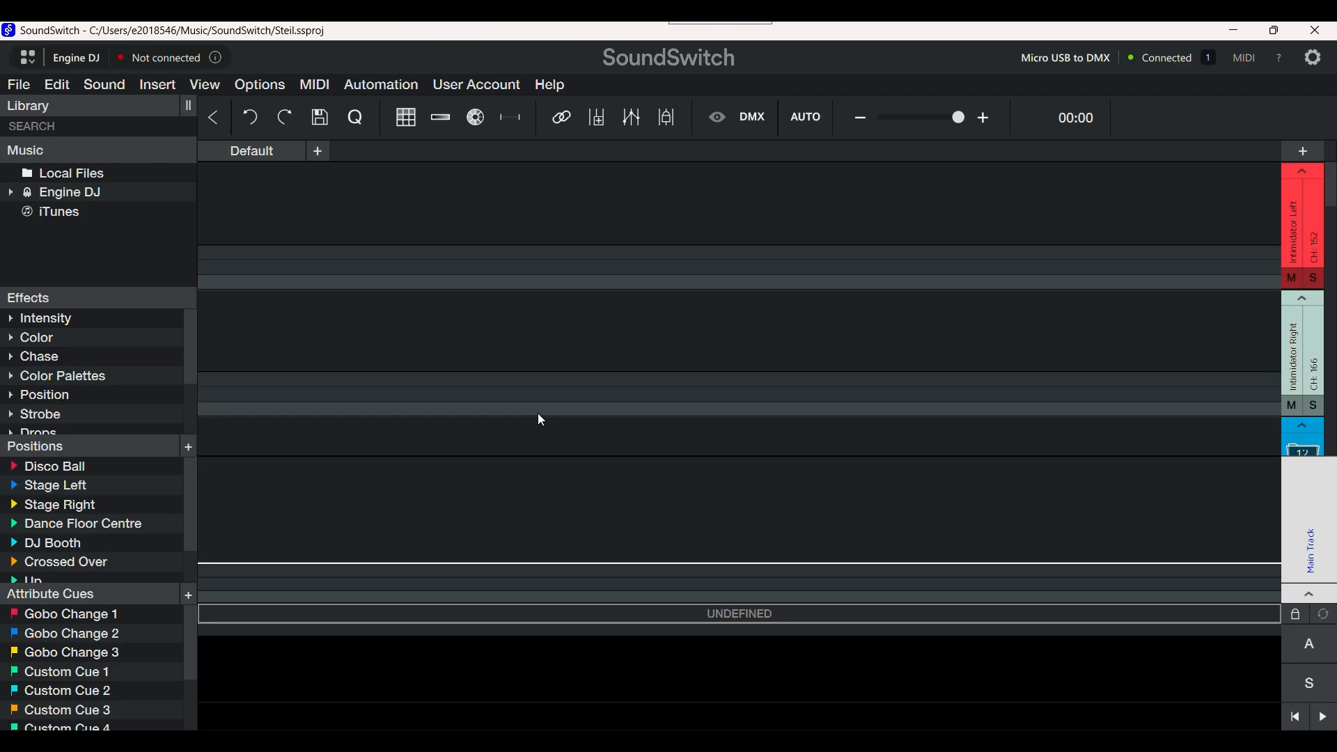
Show the autoloop banks, view the loops in Bank 4: Random, and return to Bank 1: Dynamic
left_click(1302, 651)
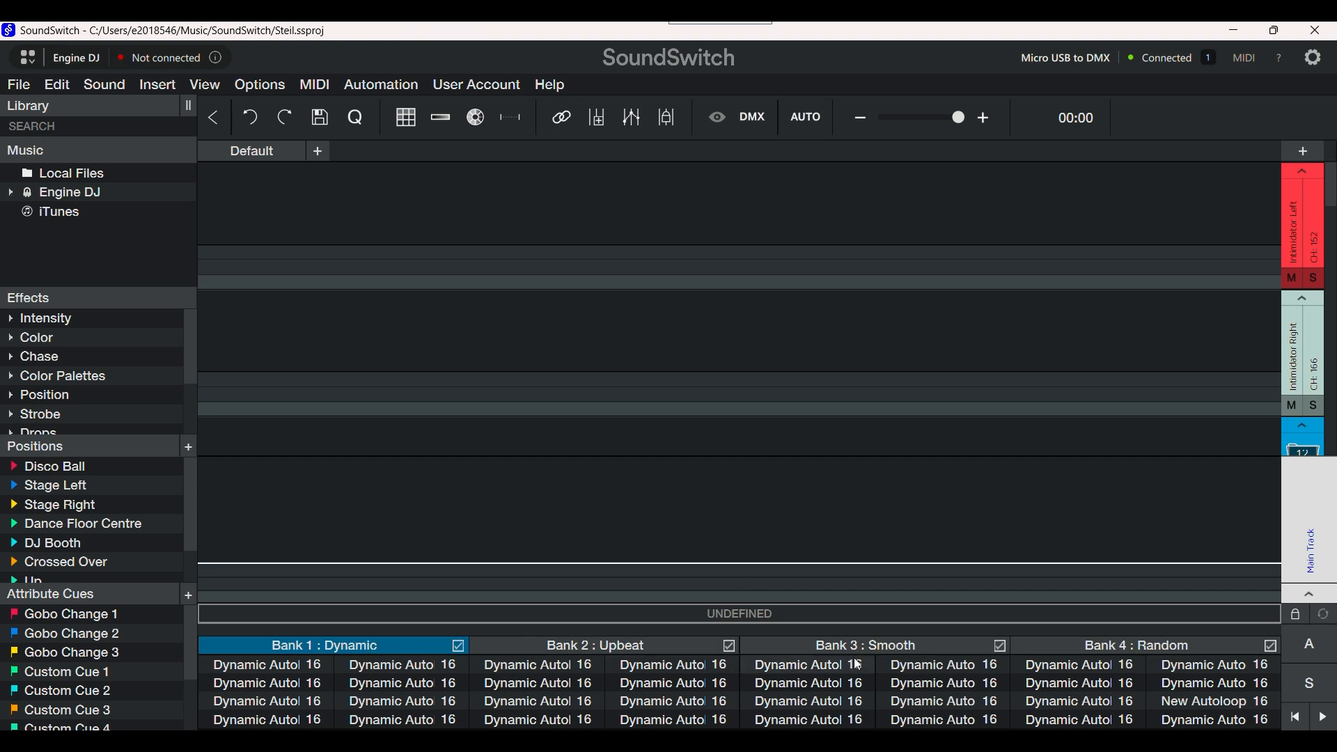
left_click(1135, 649)
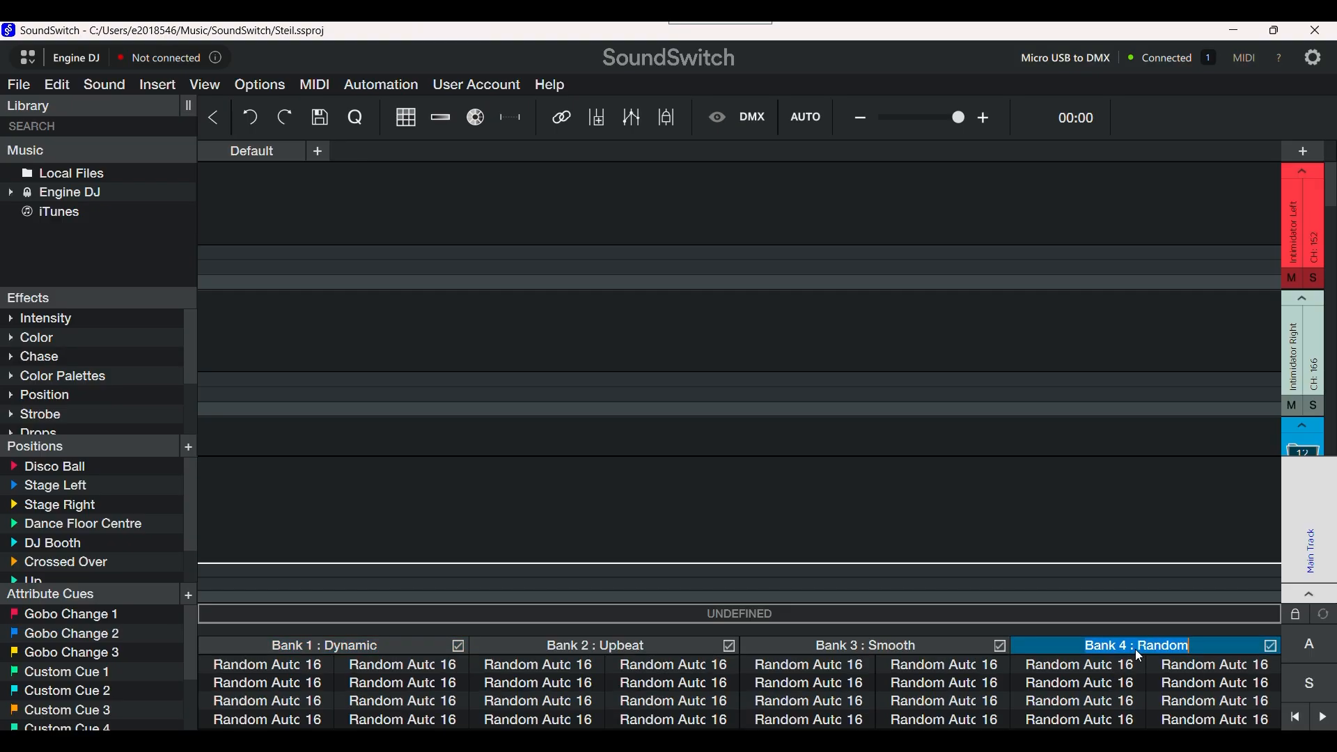
right_click(1140, 649)
left_click(1131, 645)
double_click(1182, 647)
left_click(396, 644)
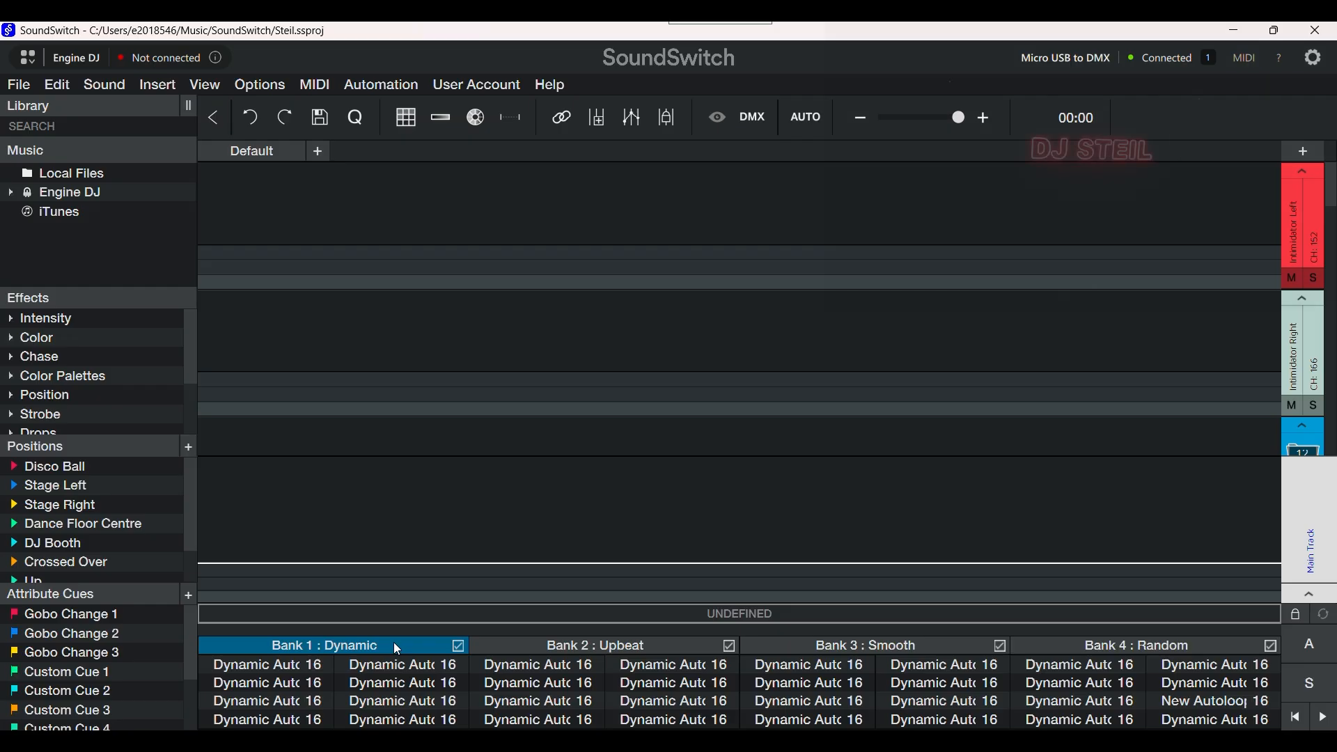
Preview the first autoloop of Bank 1: Dynamic and return playback to its start
left_click(268, 667)
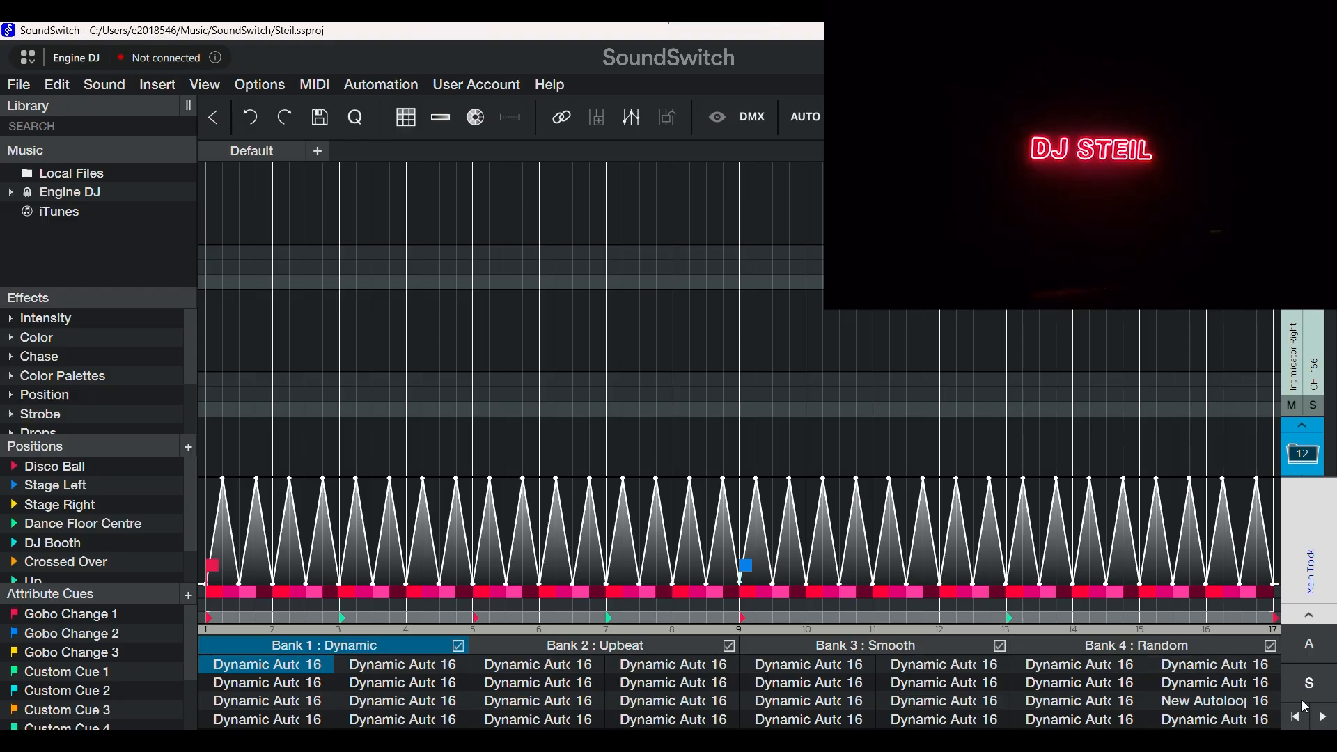
left_click(1323, 721)
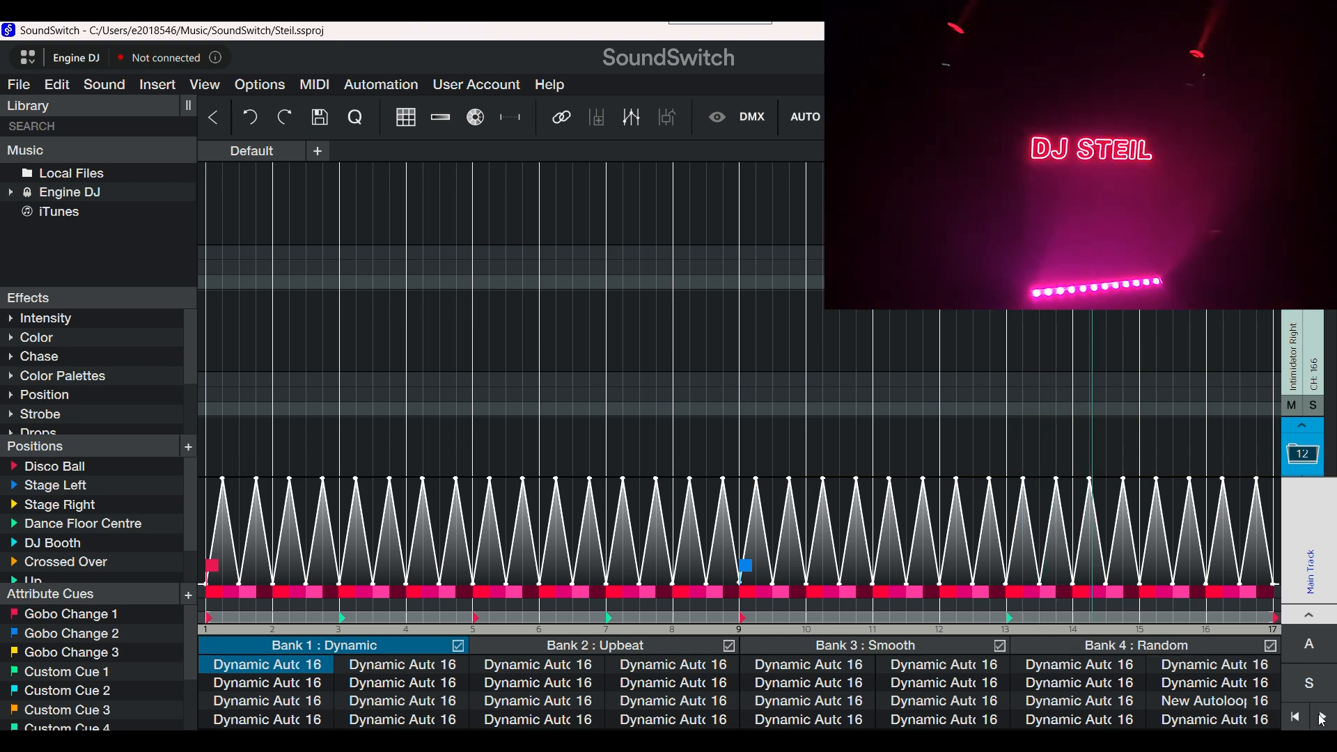
left_click_drag(1090, 451, 776, 448)
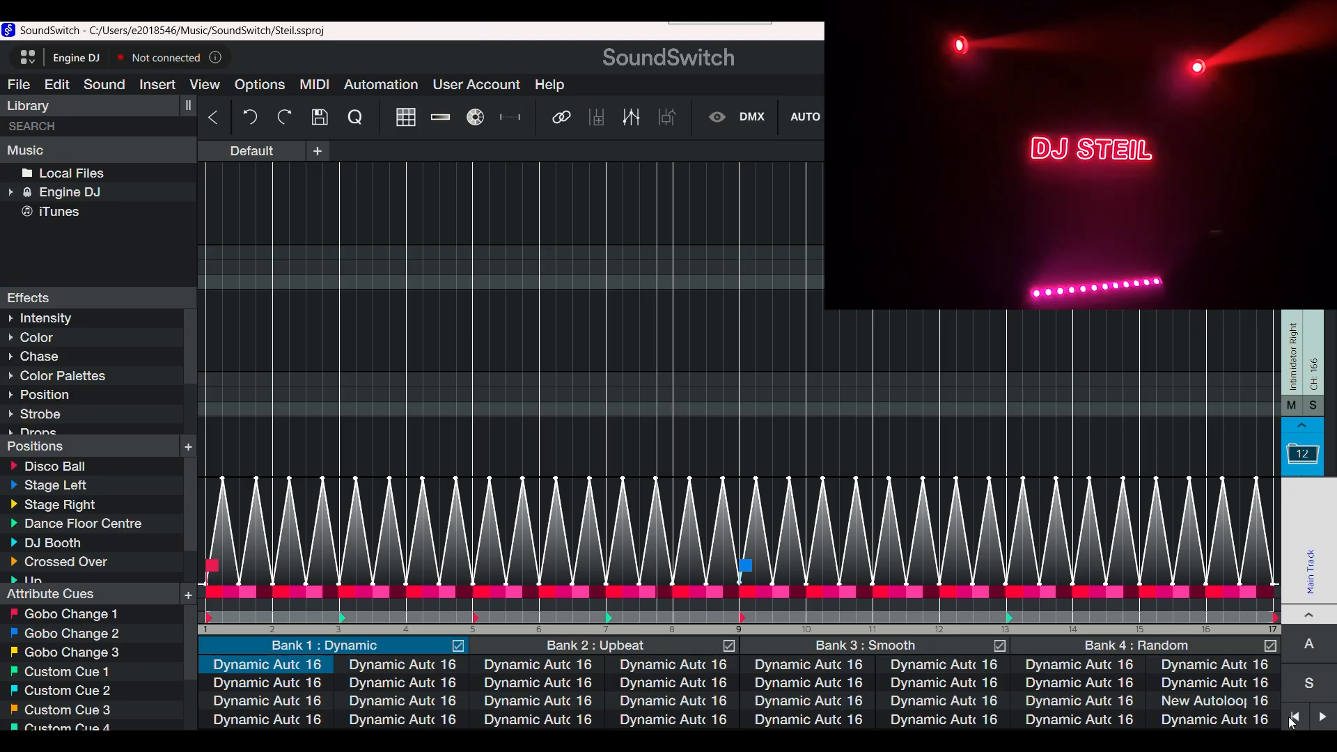
left_click(1293, 722)
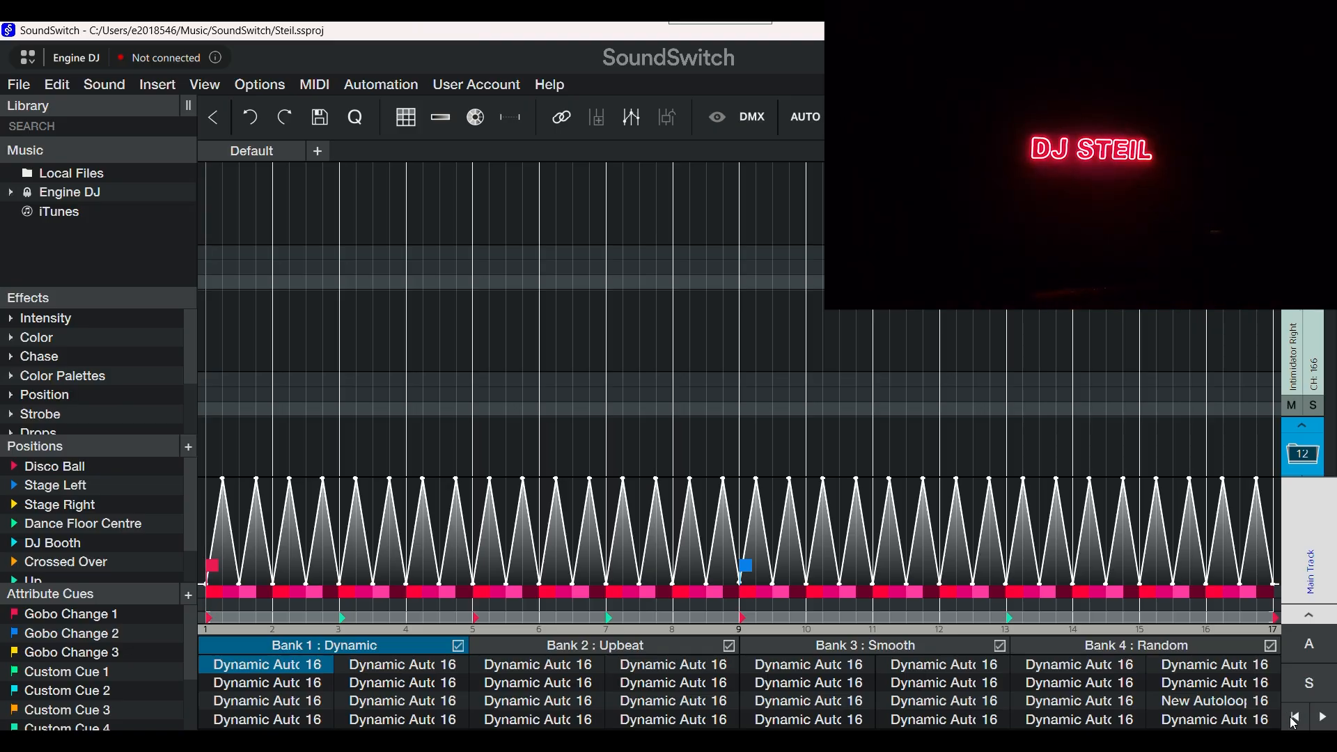
Preview the second autoloop of Bank 1: Dynamic on the lights and stop playback
left_click(284, 684)
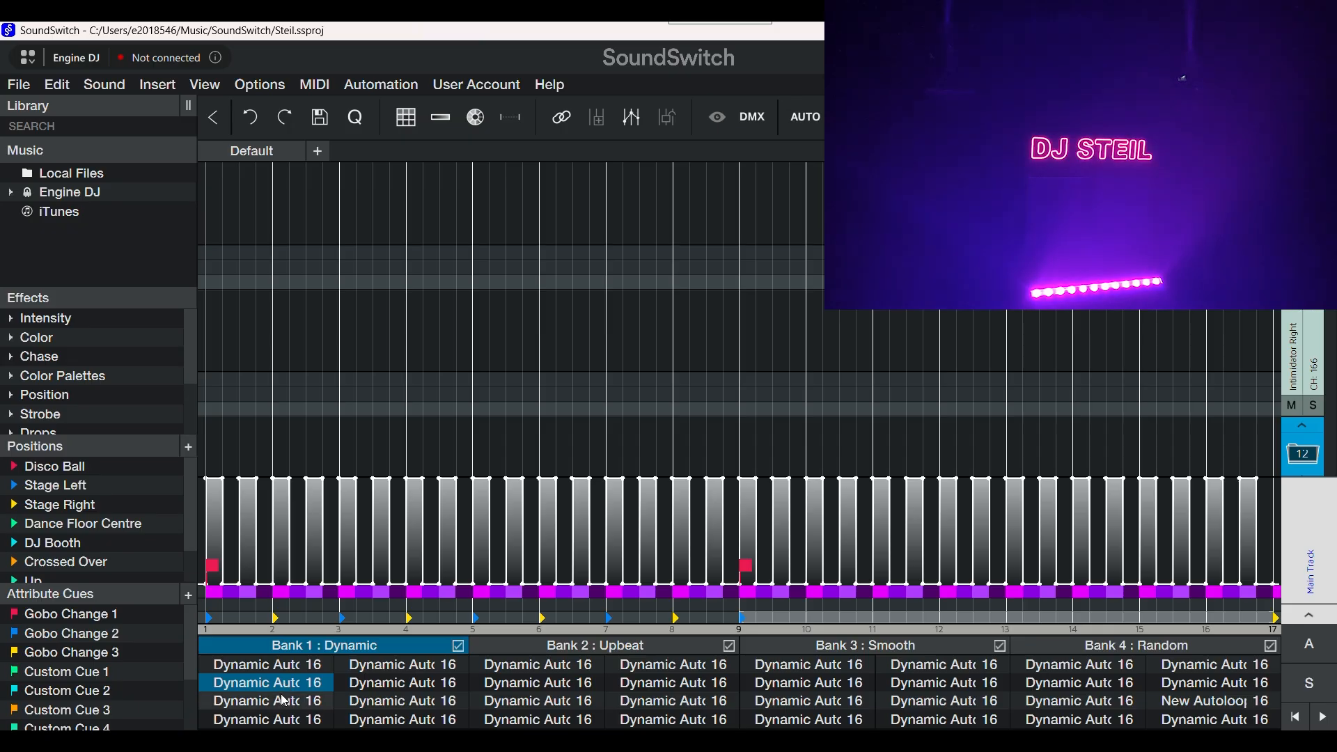
left_click(1322, 718)
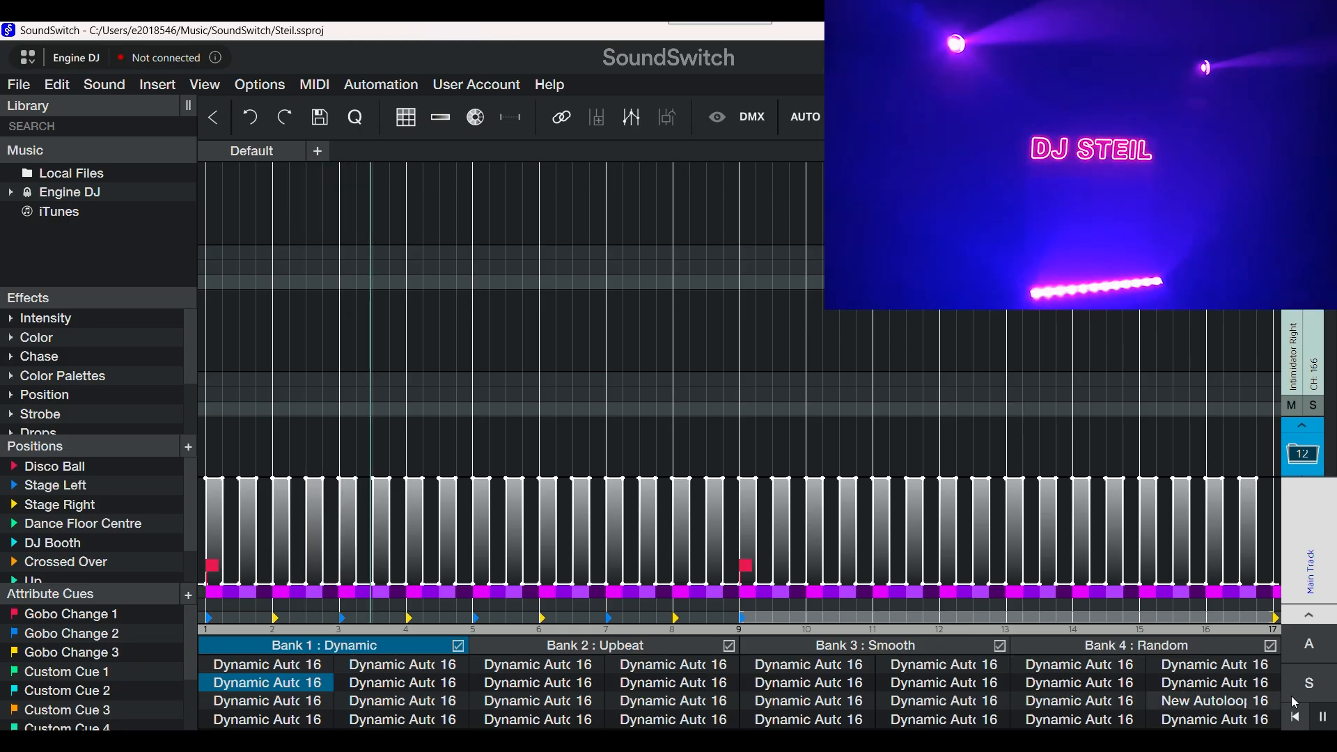
key("space")
Look through the third to seventh autoloops of Bank 1, preview Dynamic Autoloop 7, and rewind to its start
left_click(281, 700)
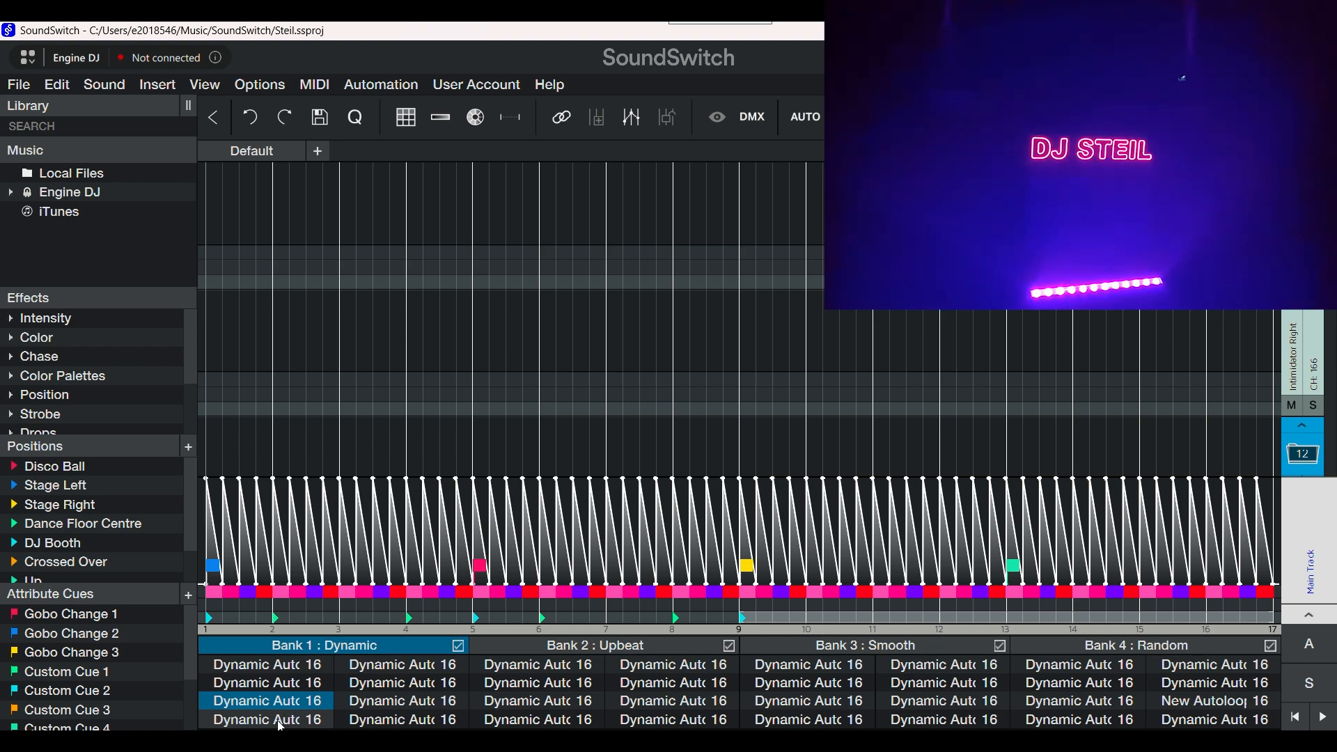
left_click(284, 718)
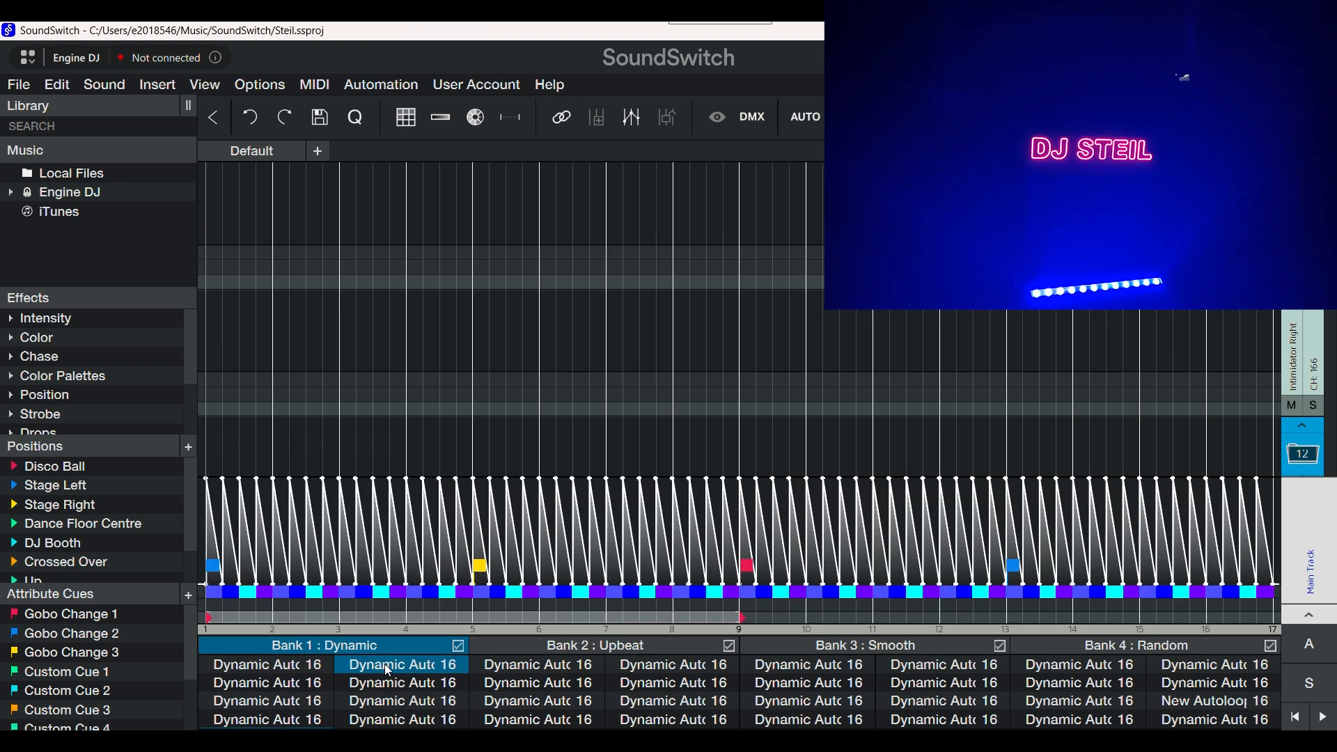
left_click(380, 685)
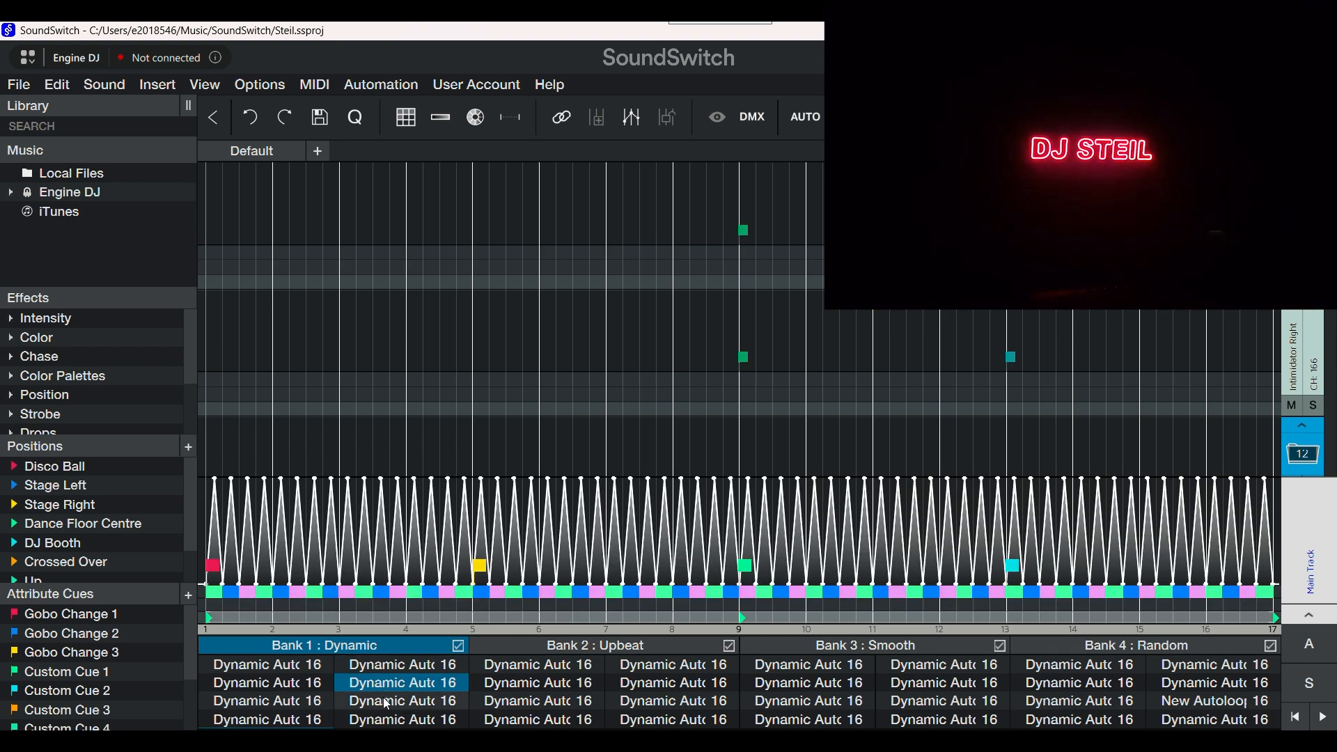
left_click(384, 700)
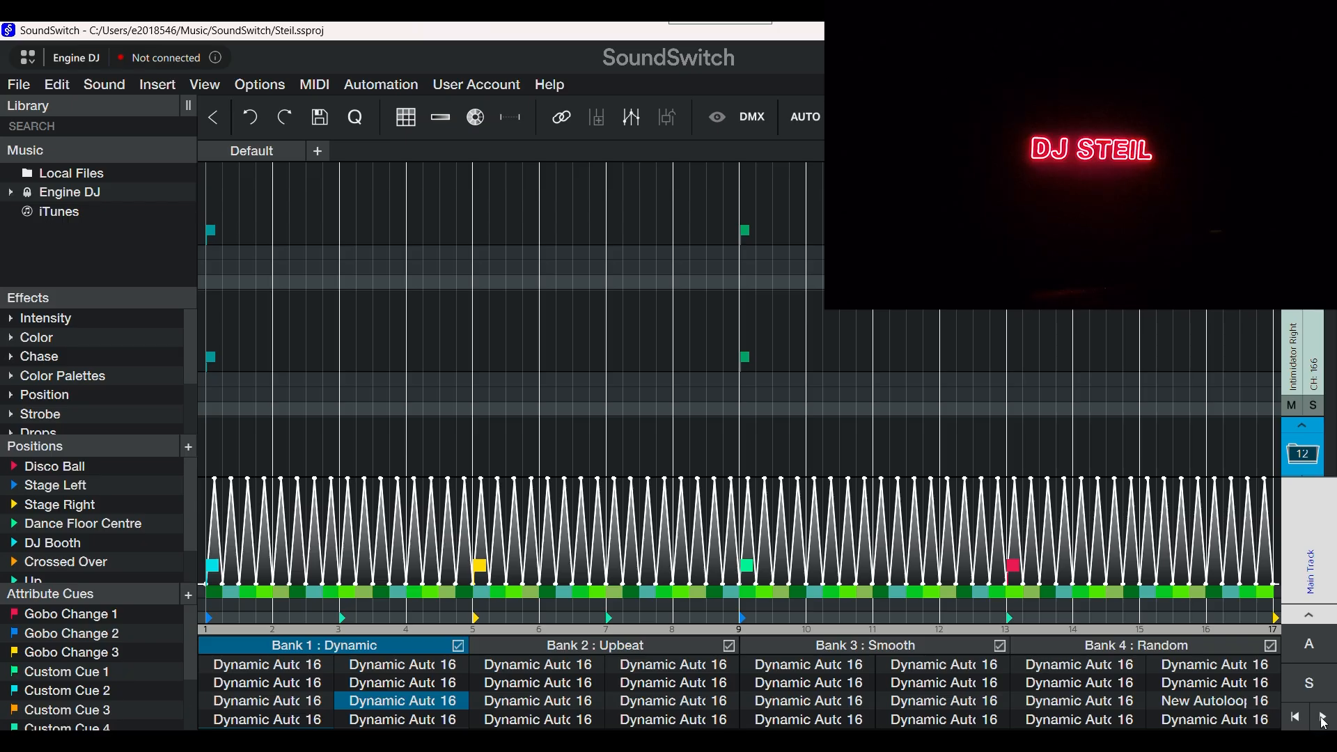
left_click(1321, 720)
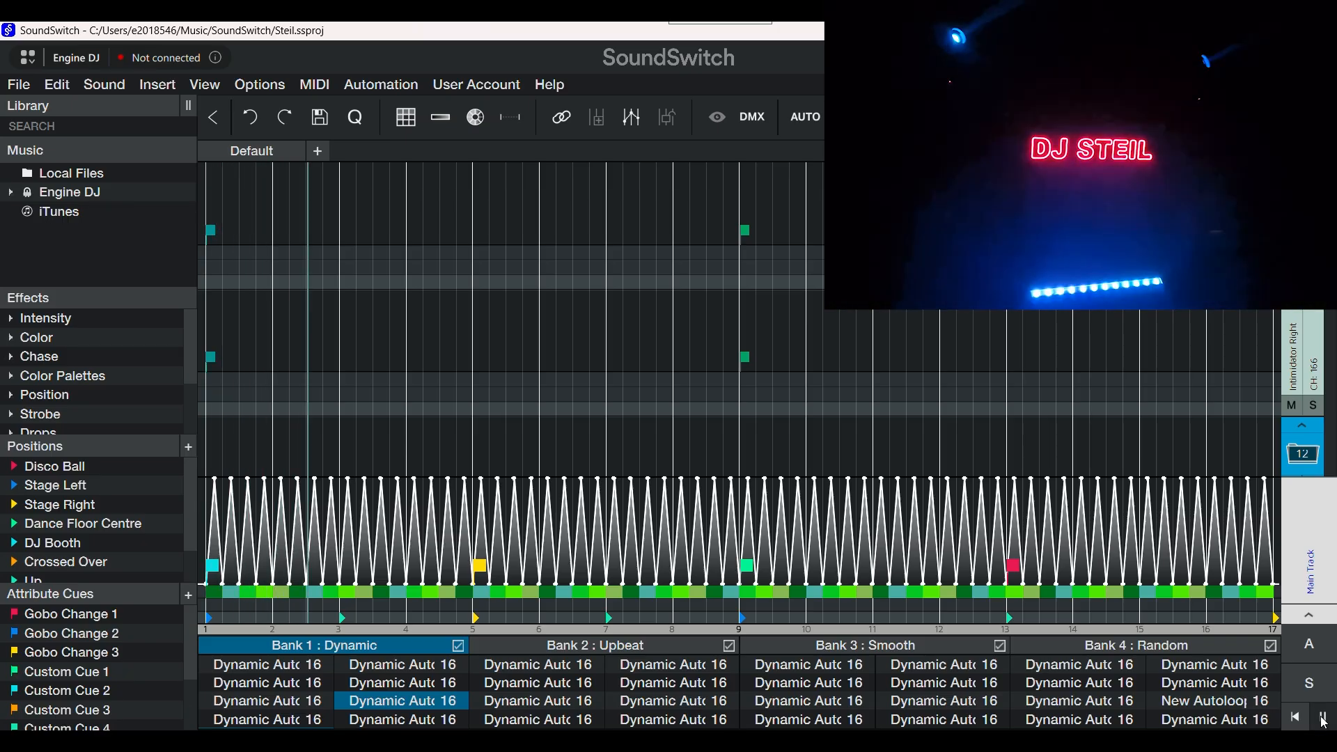
left_click(1322, 721)
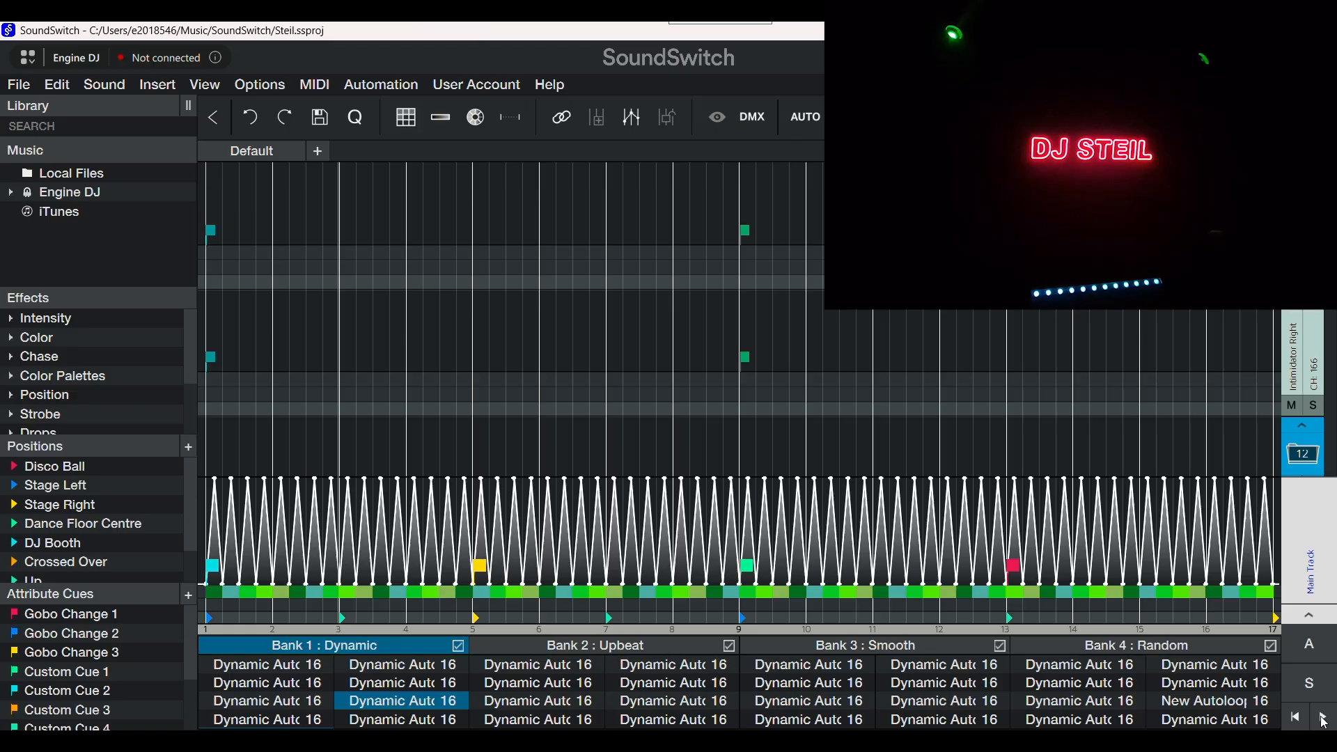
left_click(1295, 718)
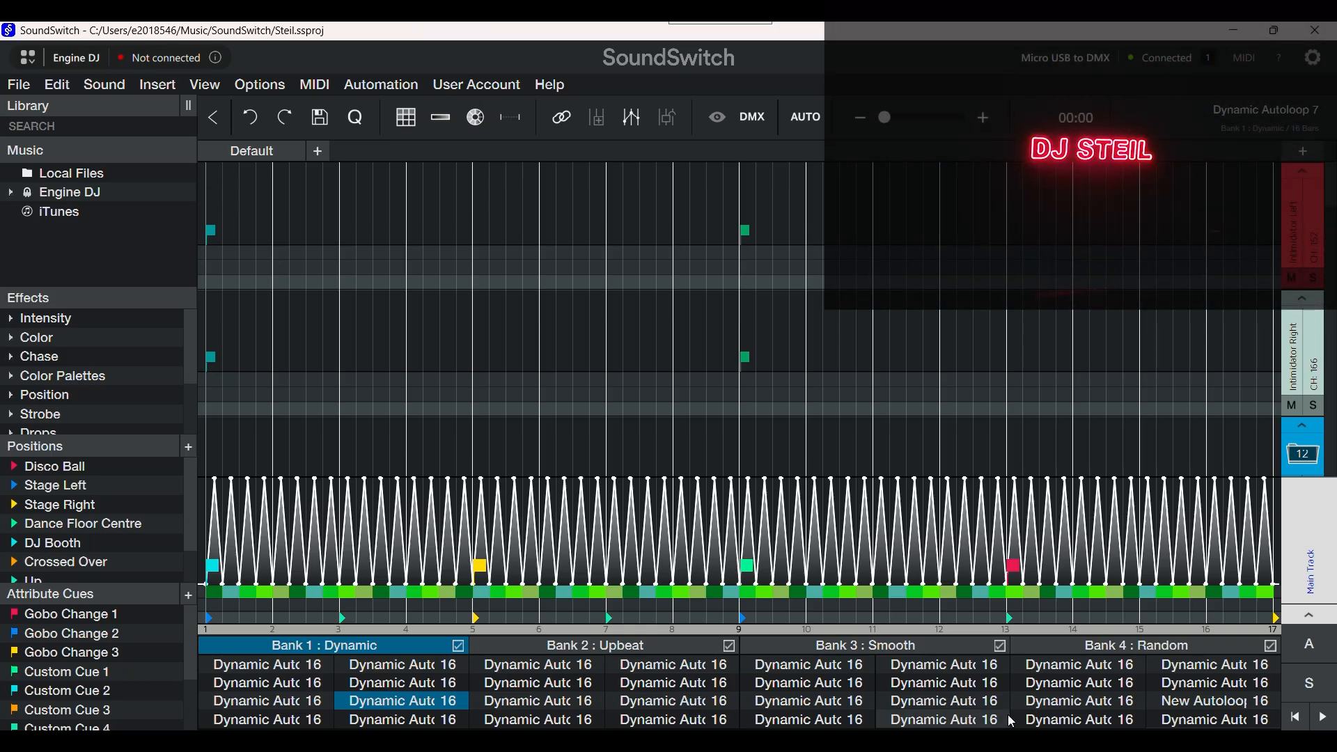
Delete the last Dynamic autoloop and the New Autoloop above it from Bank 1: Dynamic
right_click(1196, 726)
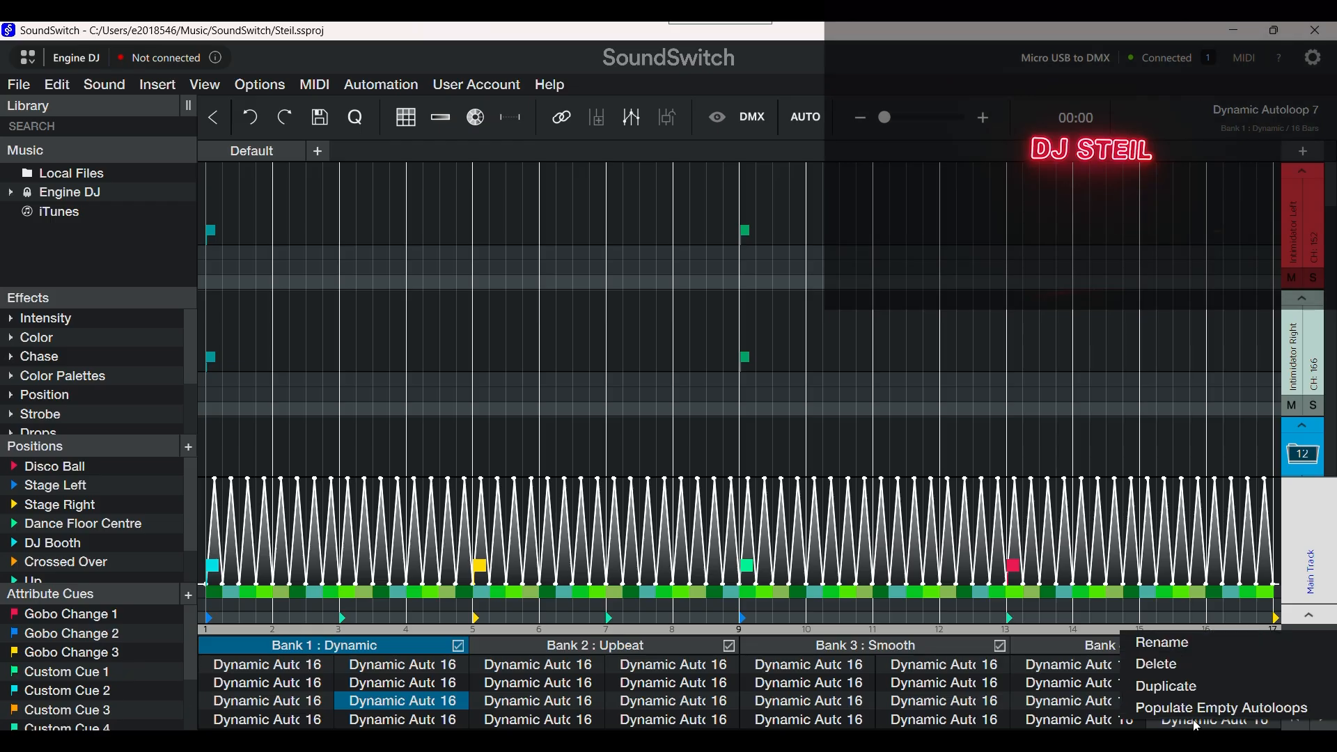
left_click(1162, 664)
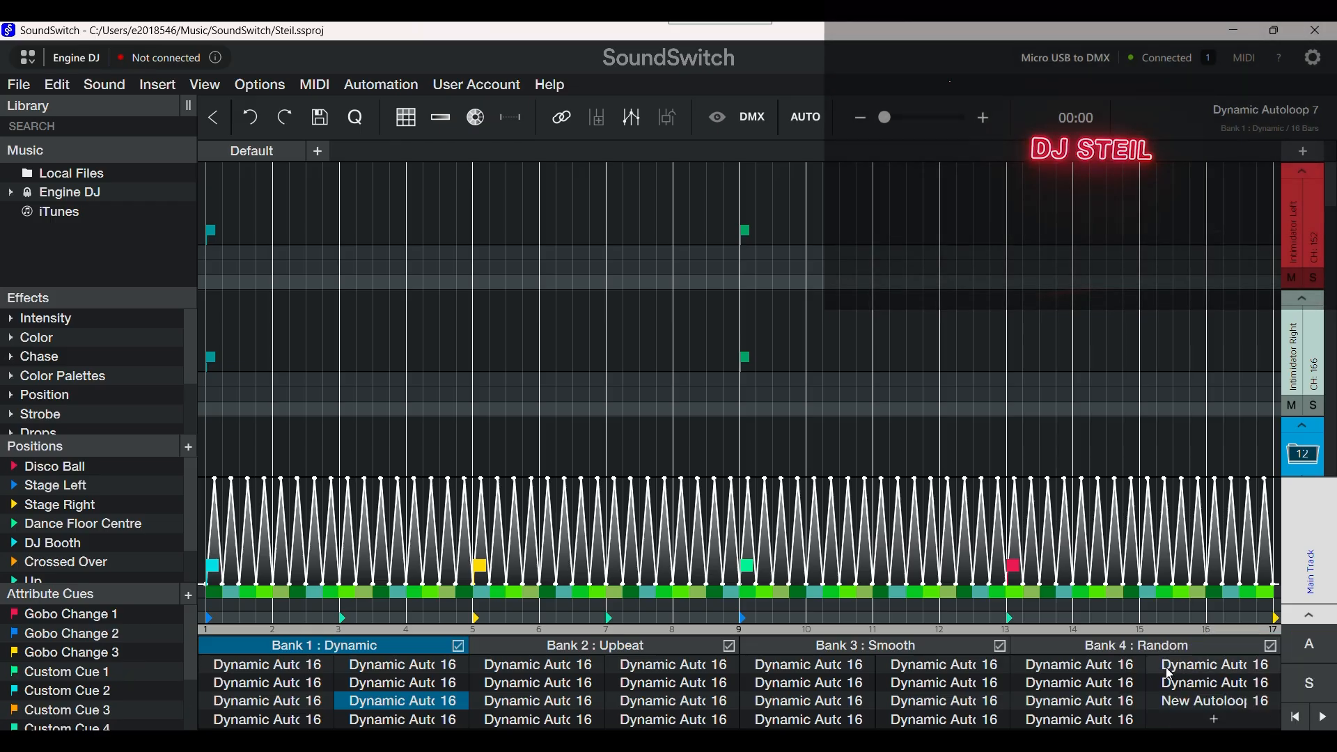
right_click(1189, 700)
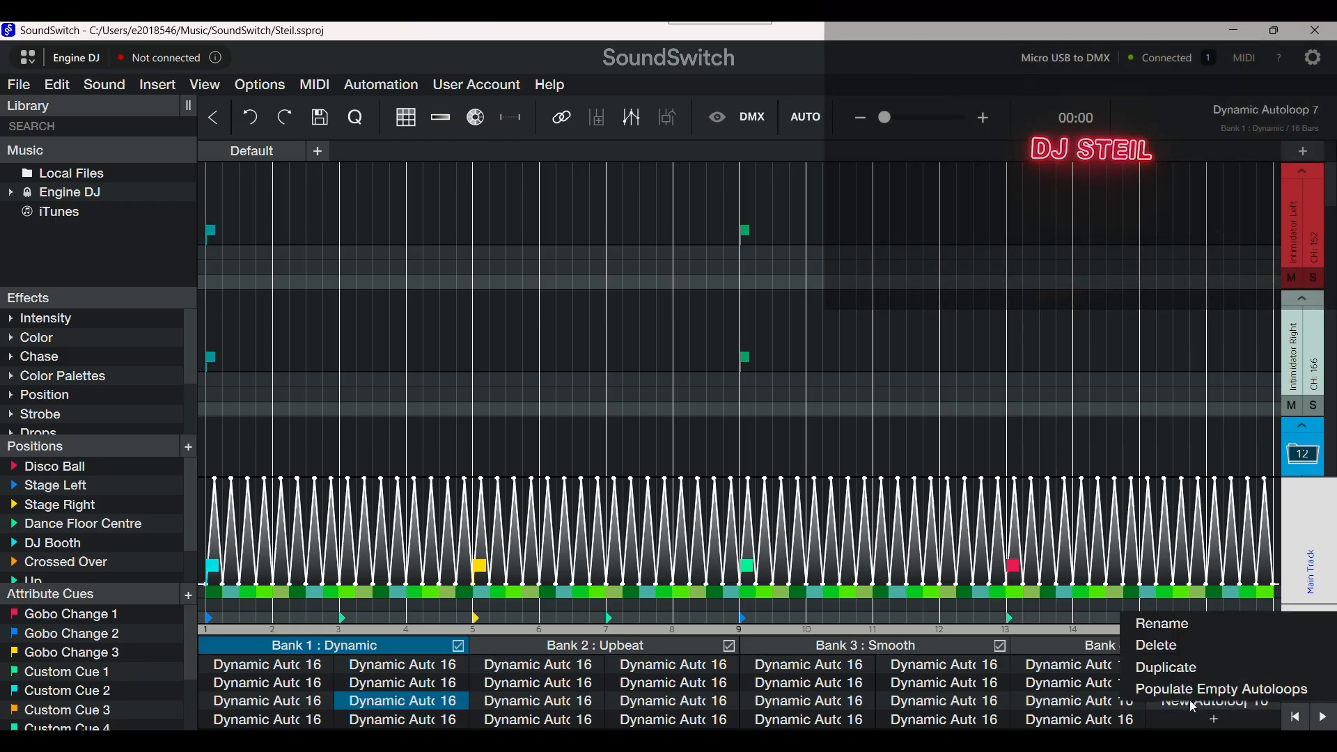
left_click(1174, 647)
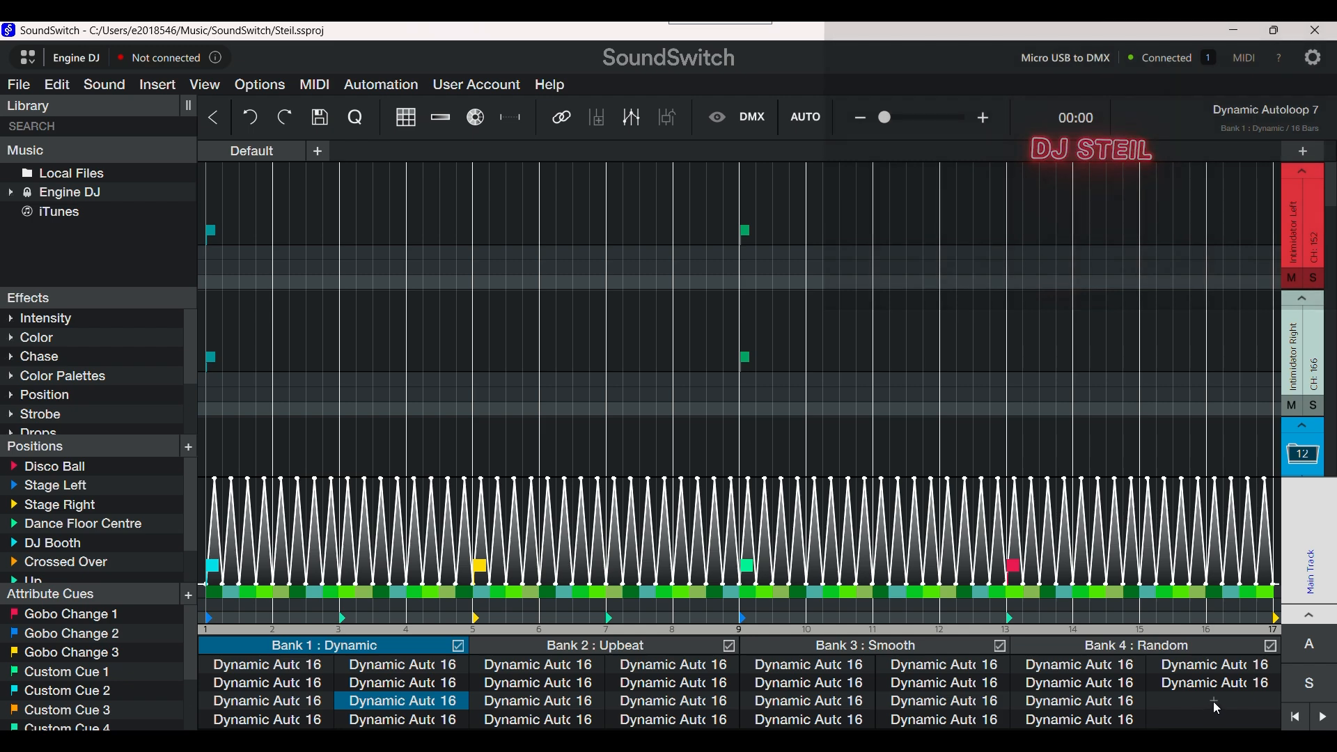
Create a new autoloop with a length of 16 bars in the first empty slot of Bank 1
left_click(1215, 707)
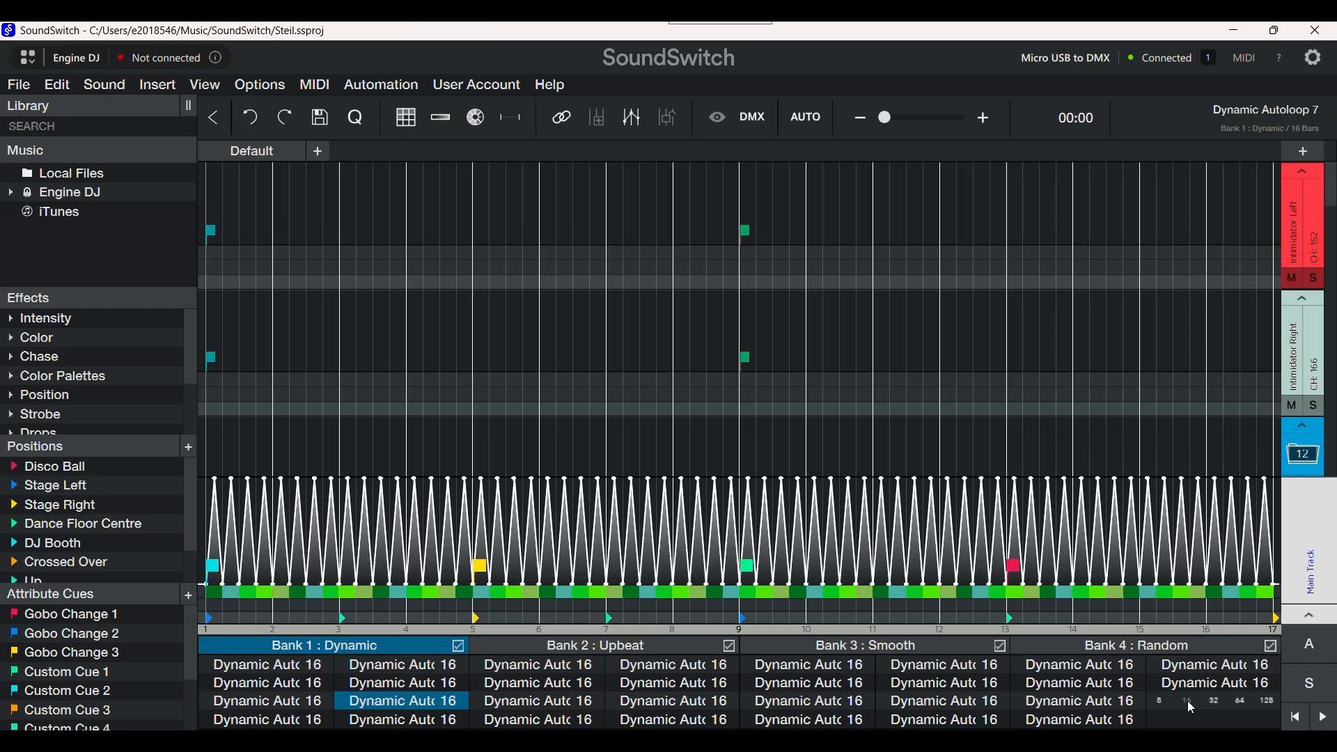
left_click(1188, 701)
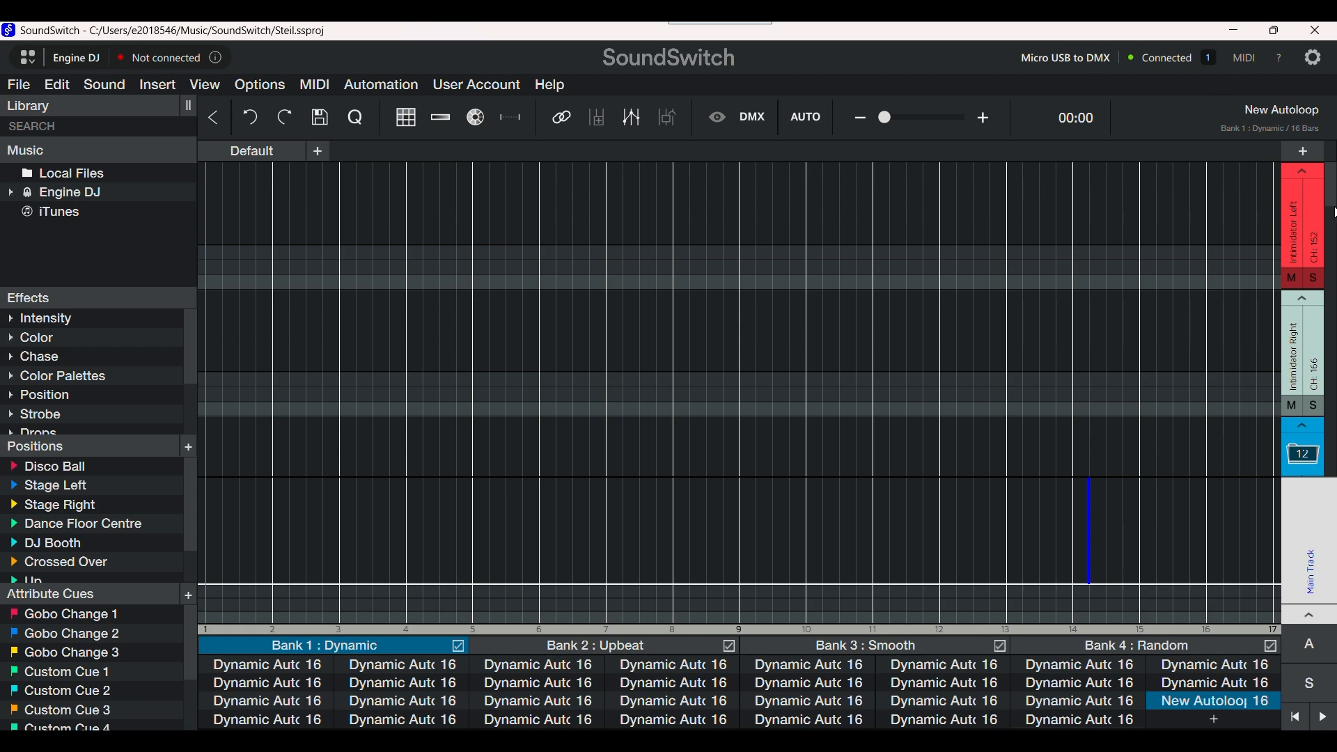
mouse_move(1334, 202)
left_mouse_down()
mouse_move(1334, 237)
mouse_move(1330, 201)
left_mouse_up()
left_click(1172, 532)
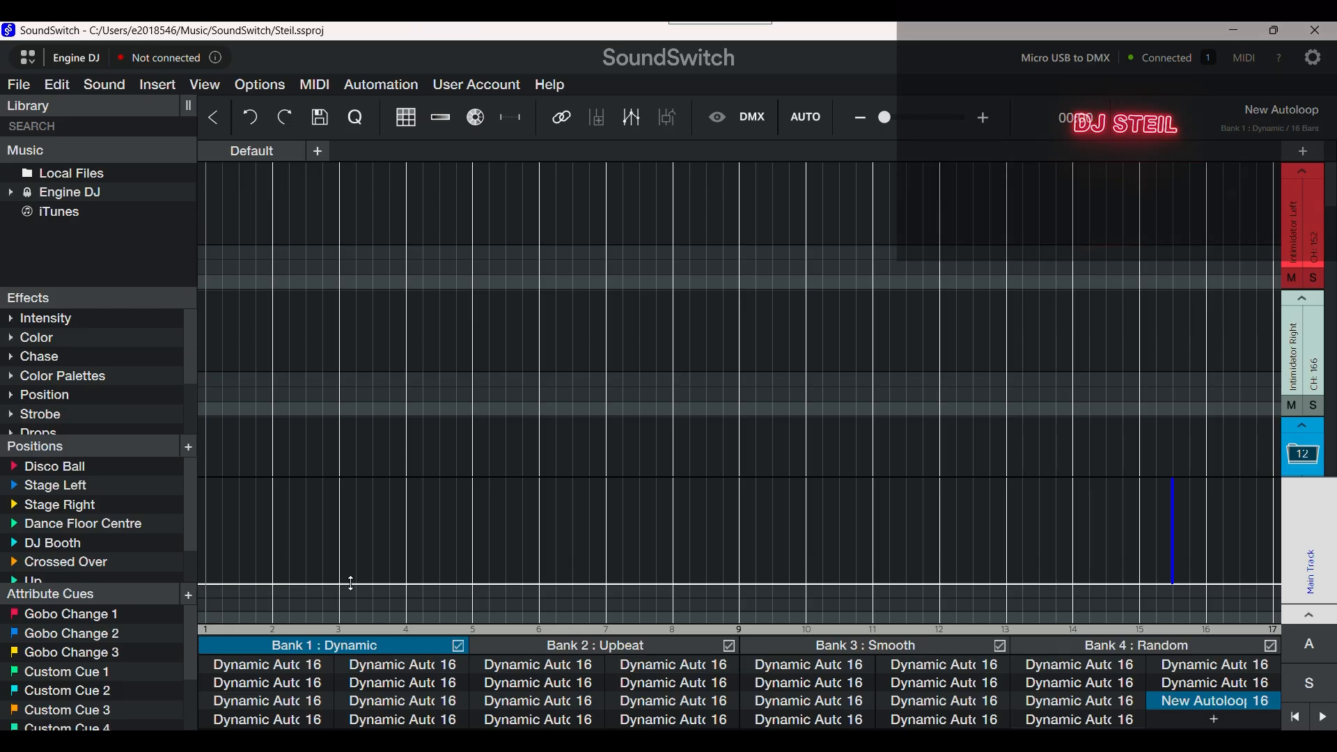
Raise the Main Track's intensity line to just over half and color its first bar green with RGB 0, 255, 18
left_click_drag(350, 582, 344, 520)
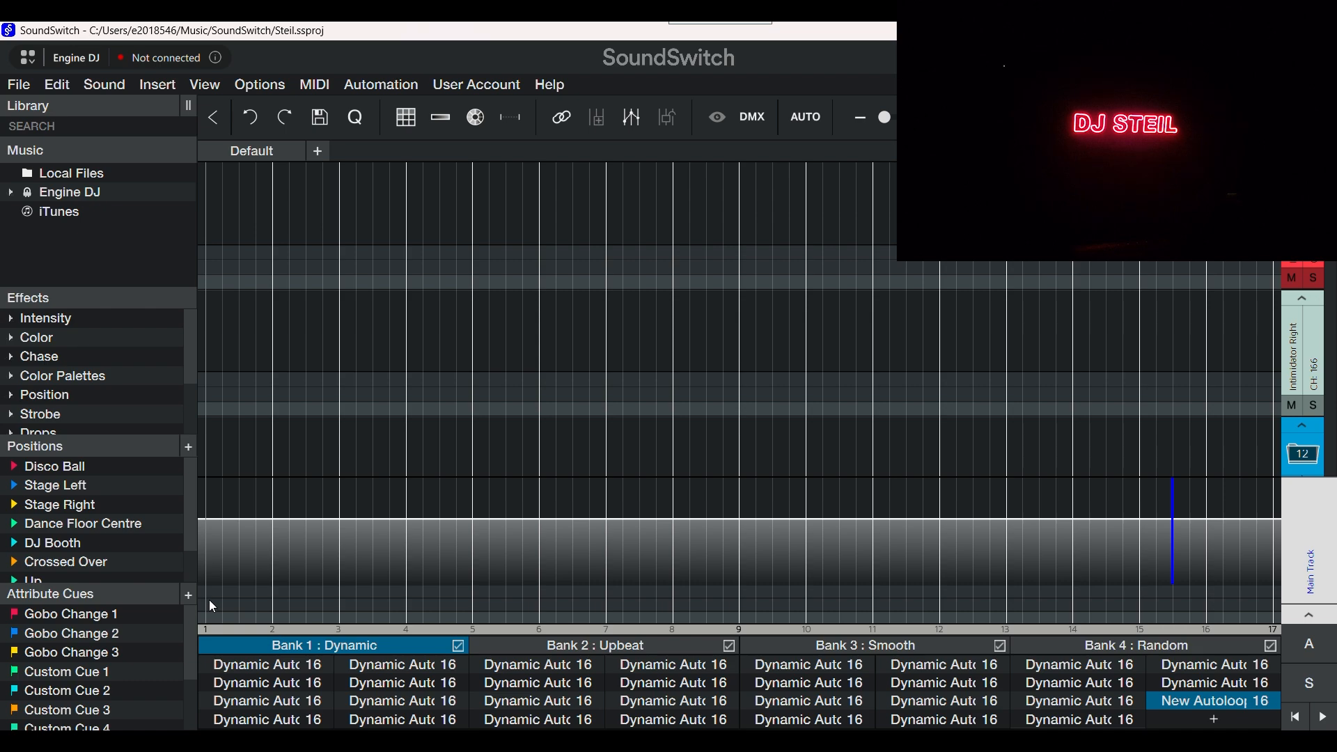
mouse_move(209, 600)
left_mouse_down()
mouse_move(279, 604)
mouse_move(210, 588)
mouse_move(272, 607)
left_mouse_up()
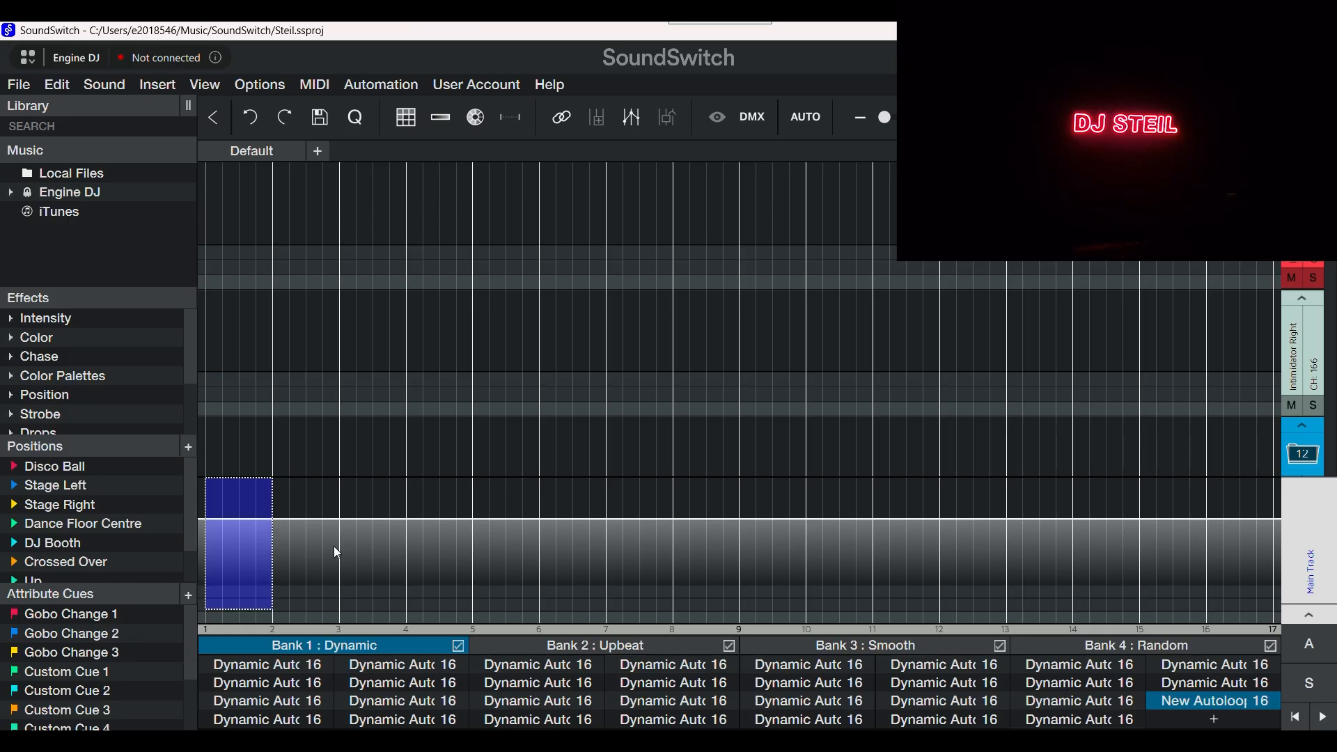
right_click(244, 604)
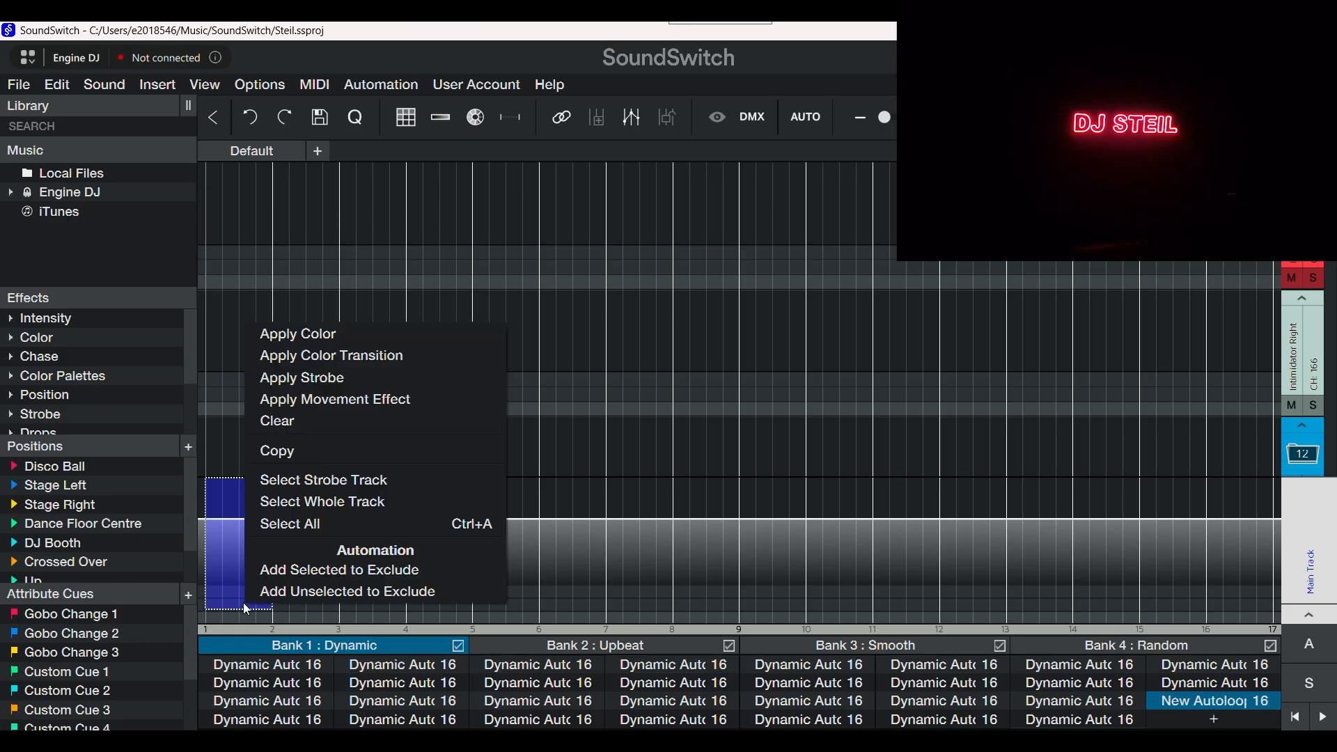
left_click(467, 27)
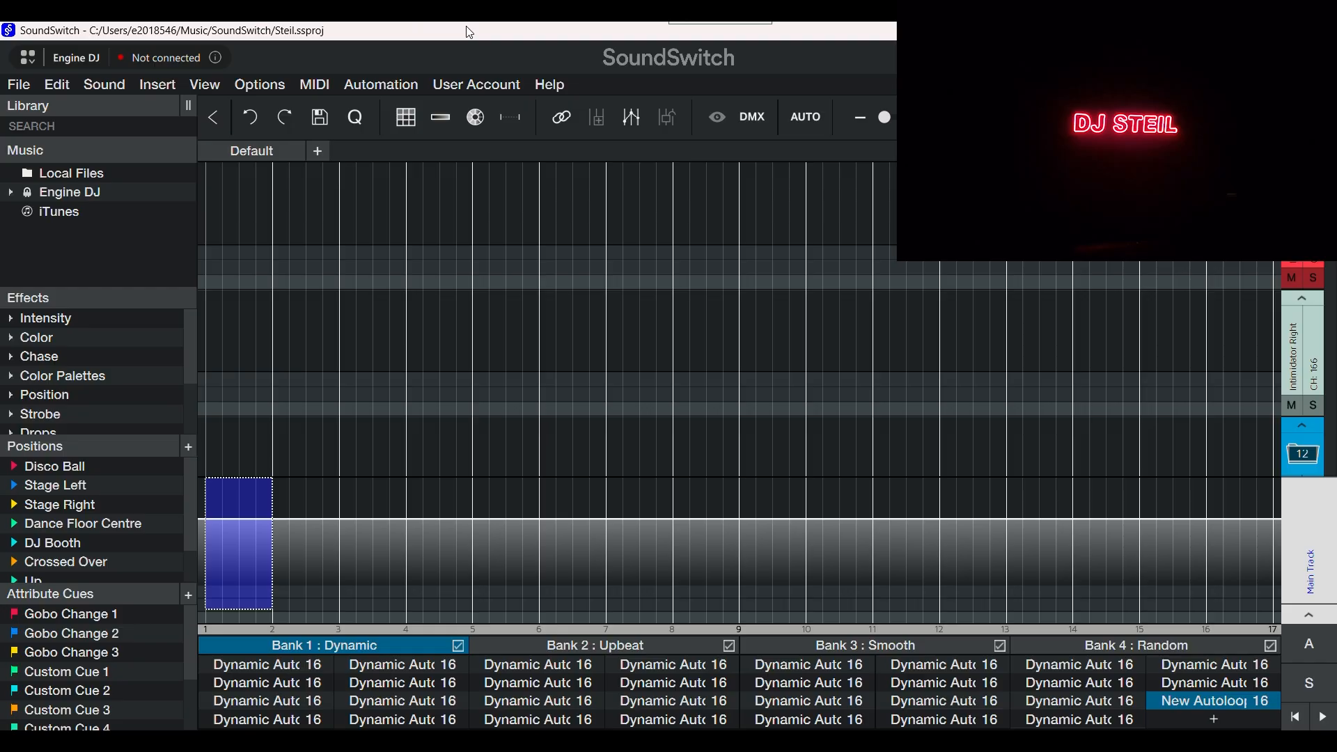
left_click(406, 118)
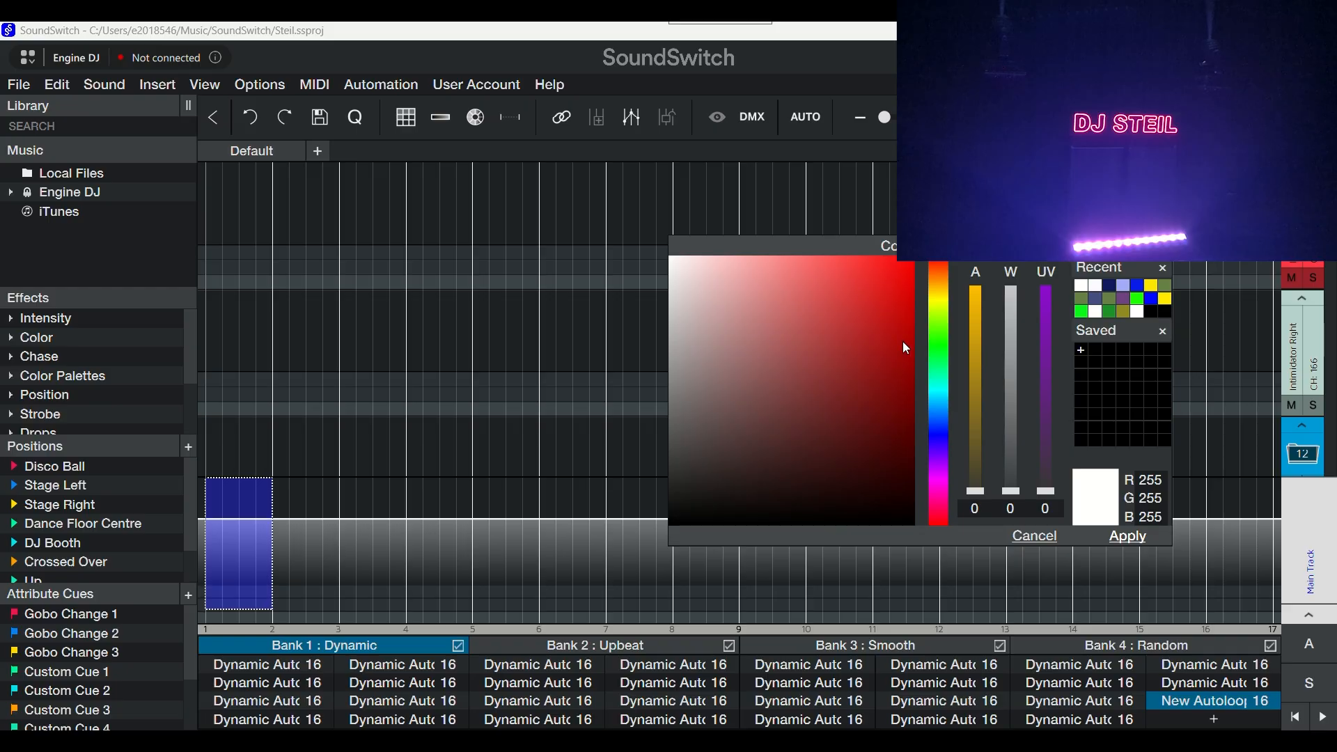
mouse_move(936, 274)
left_mouse_down()
mouse_move(936, 367)
mouse_move(965, 503)
mouse_move(947, 360)
left_mouse_up()
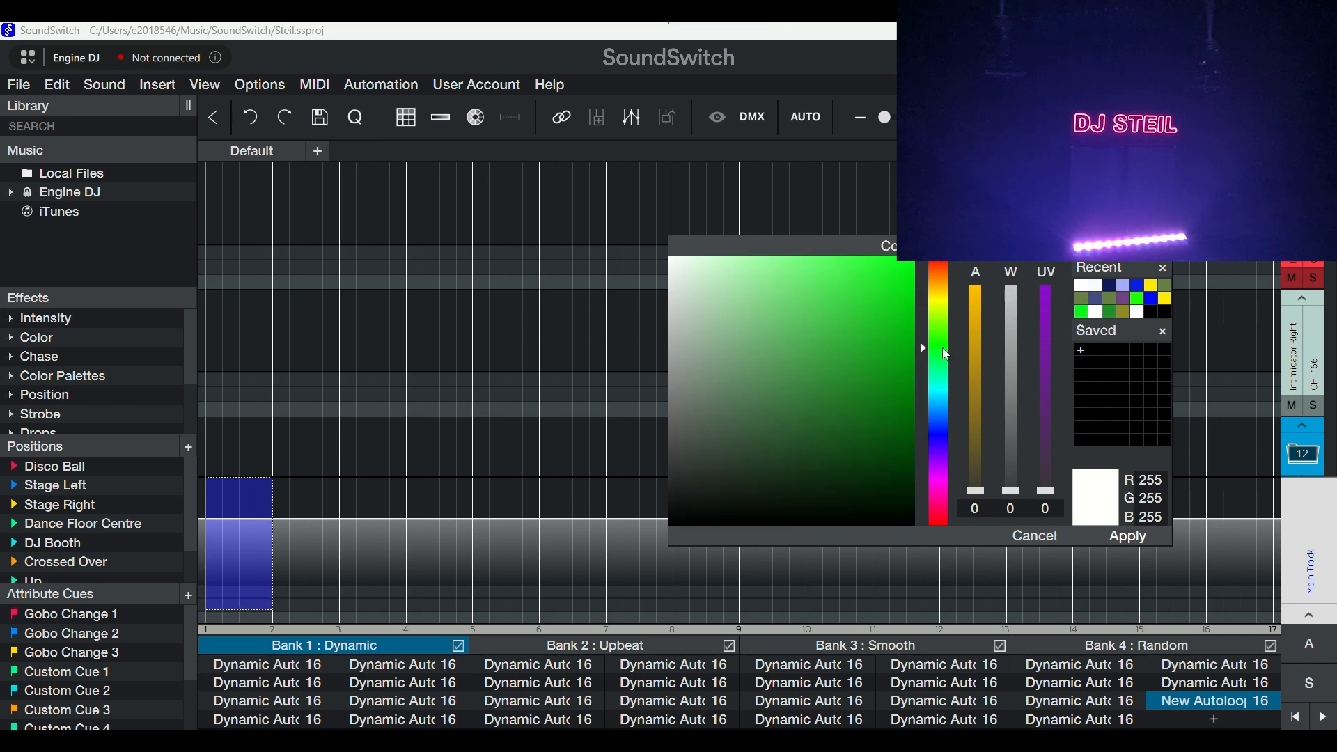
left_click(793, 300)
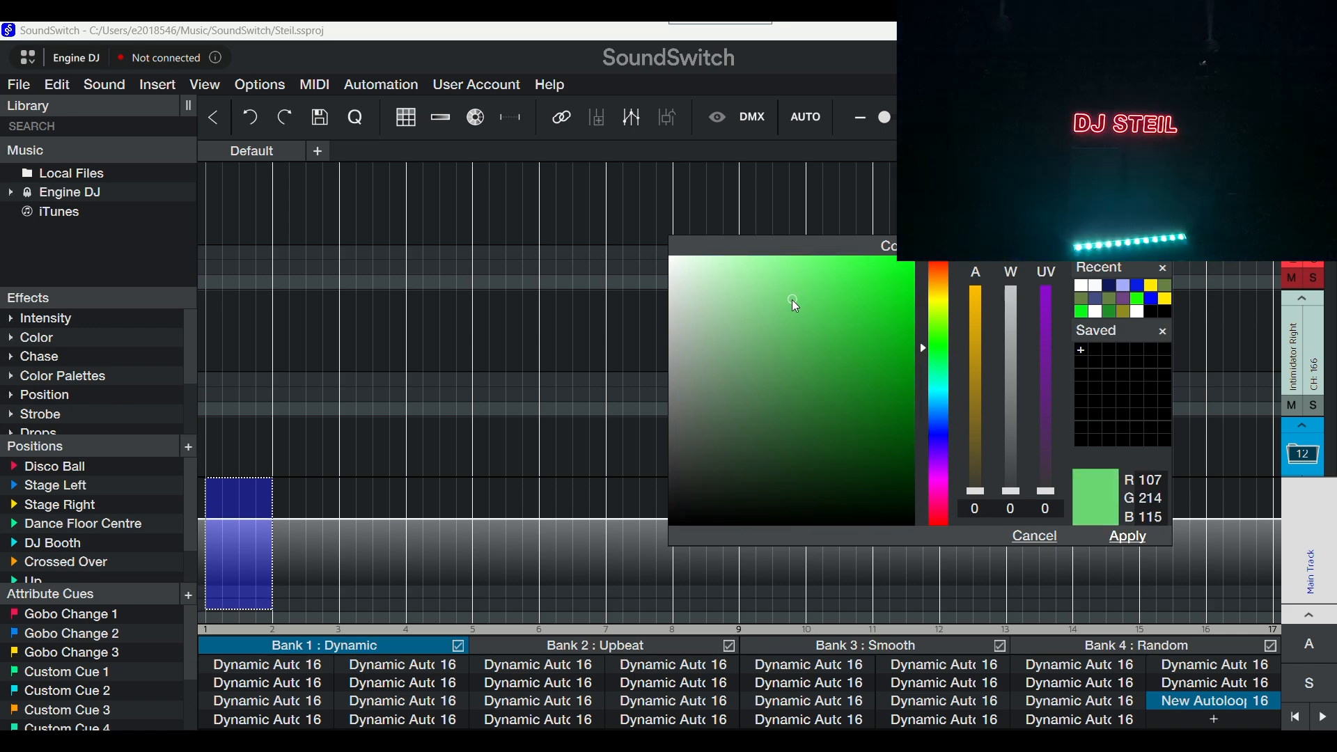
mouse_move(795, 304)
left_mouse_down()
mouse_move(821, 302)
mouse_move(716, 282)
mouse_move(839, 290)
mouse_move(913, 265)
mouse_move(829, 279)
mouse_move(670, 259)
mouse_move(707, 290)
mouse_move(762, 400)
mouse_move(764, 474)
mouse_move(792, 487)
mouse_move(834, 440)
mouse_move(913, 259)
left_mouse_up()
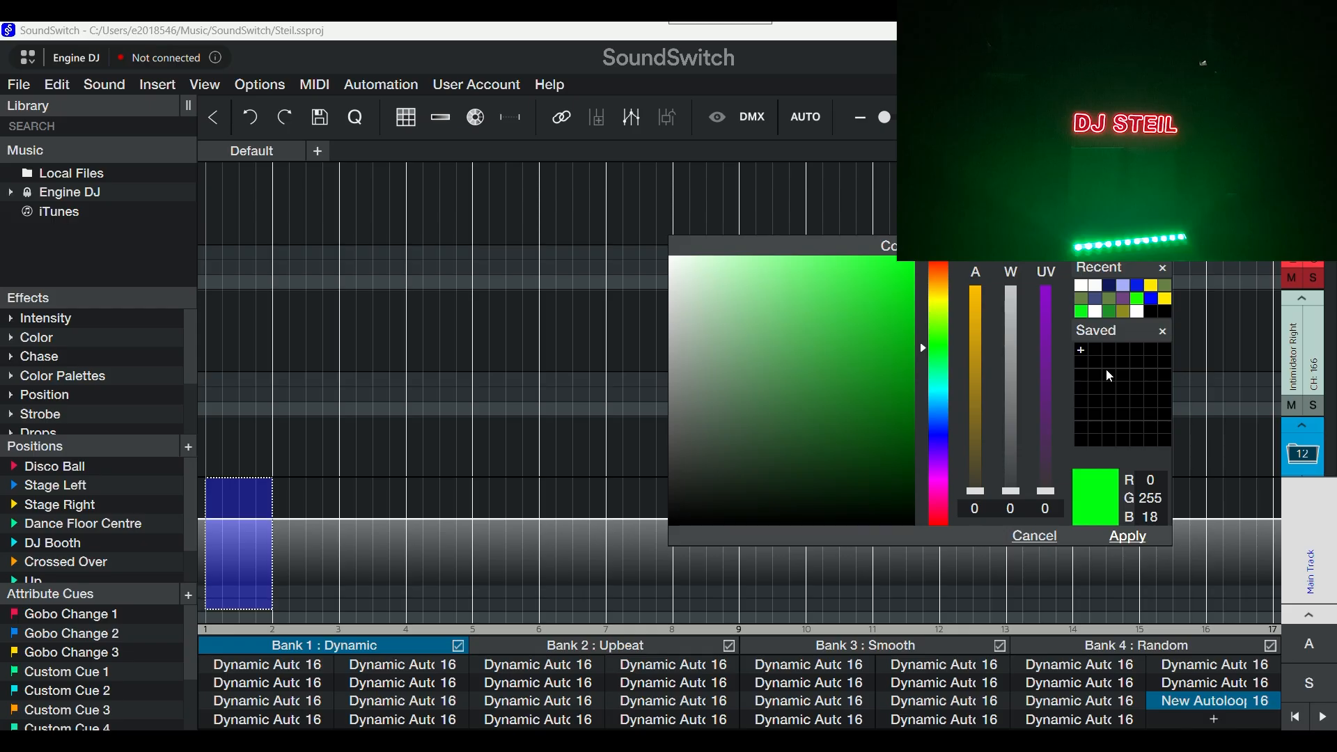
left_click(1130, 537)
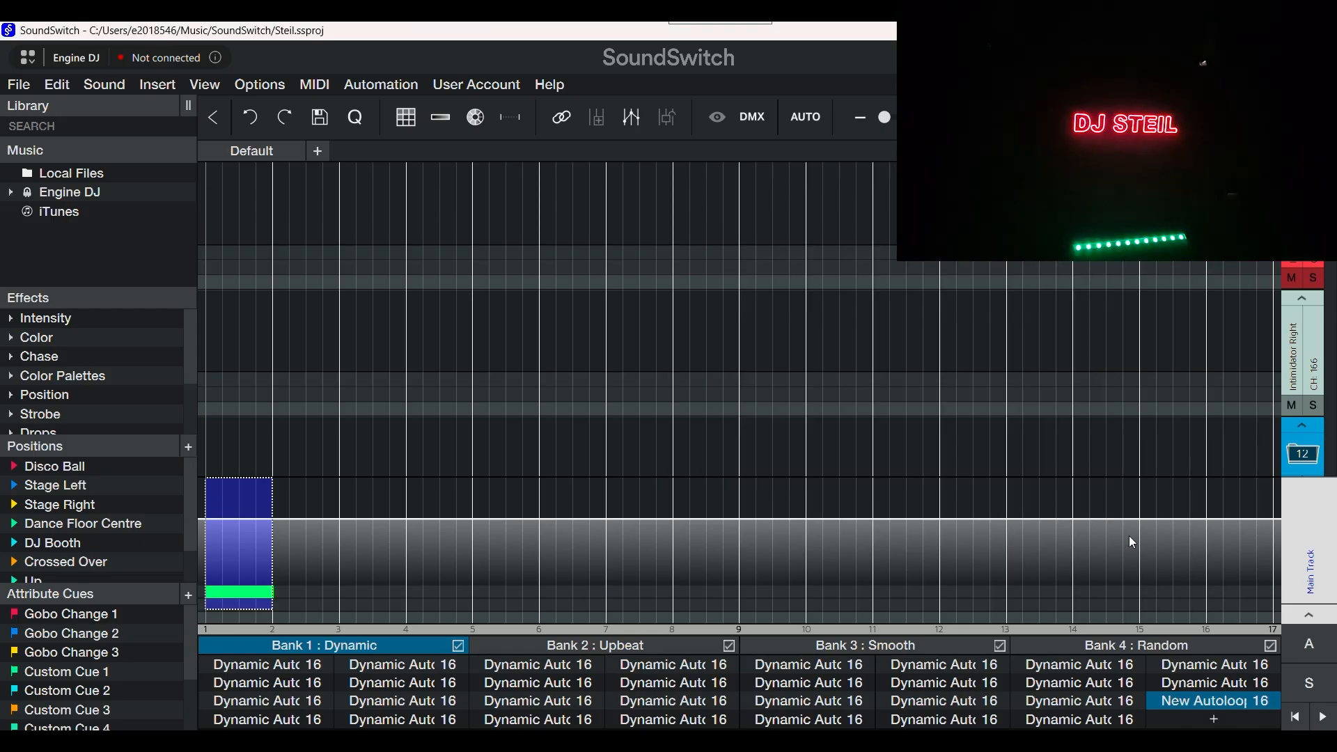
Lower the Main Track's intensity line to zero across the whole autoloop
left_click(224, 232)
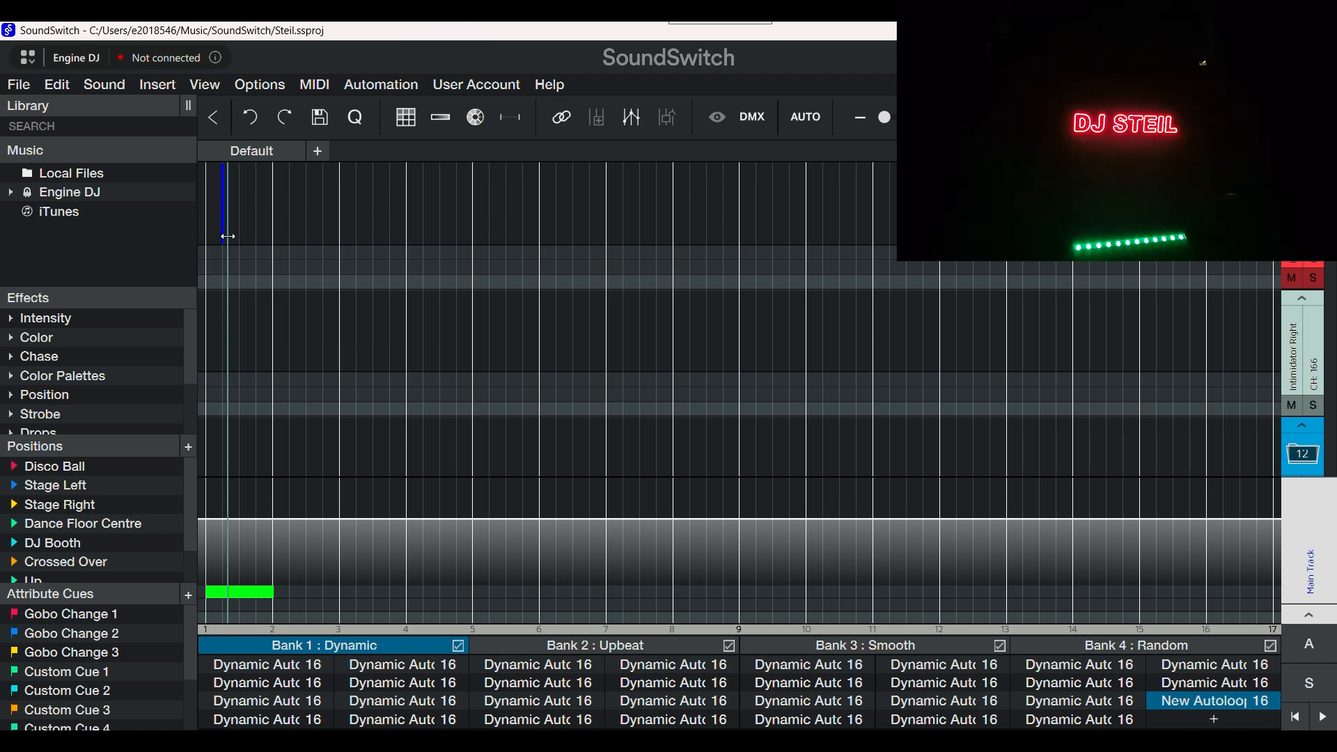
mouse_move(348, 517)
left_mouse_down()
mouse_move(343, 467)
mouse_move(344, 553)
mouse_move(344, 491)
mouse_move(339, 522)
left_mouse_up()
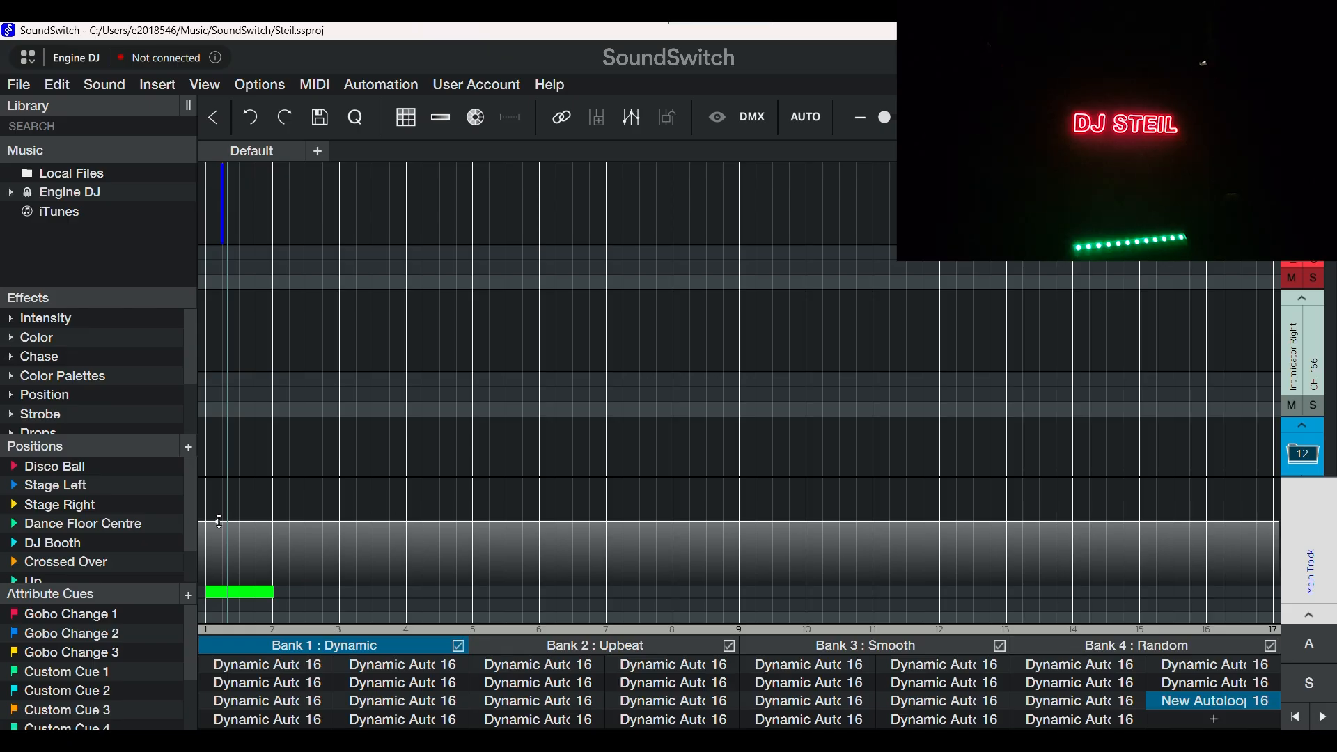
left_click_drag(218, 521, 203, 586)
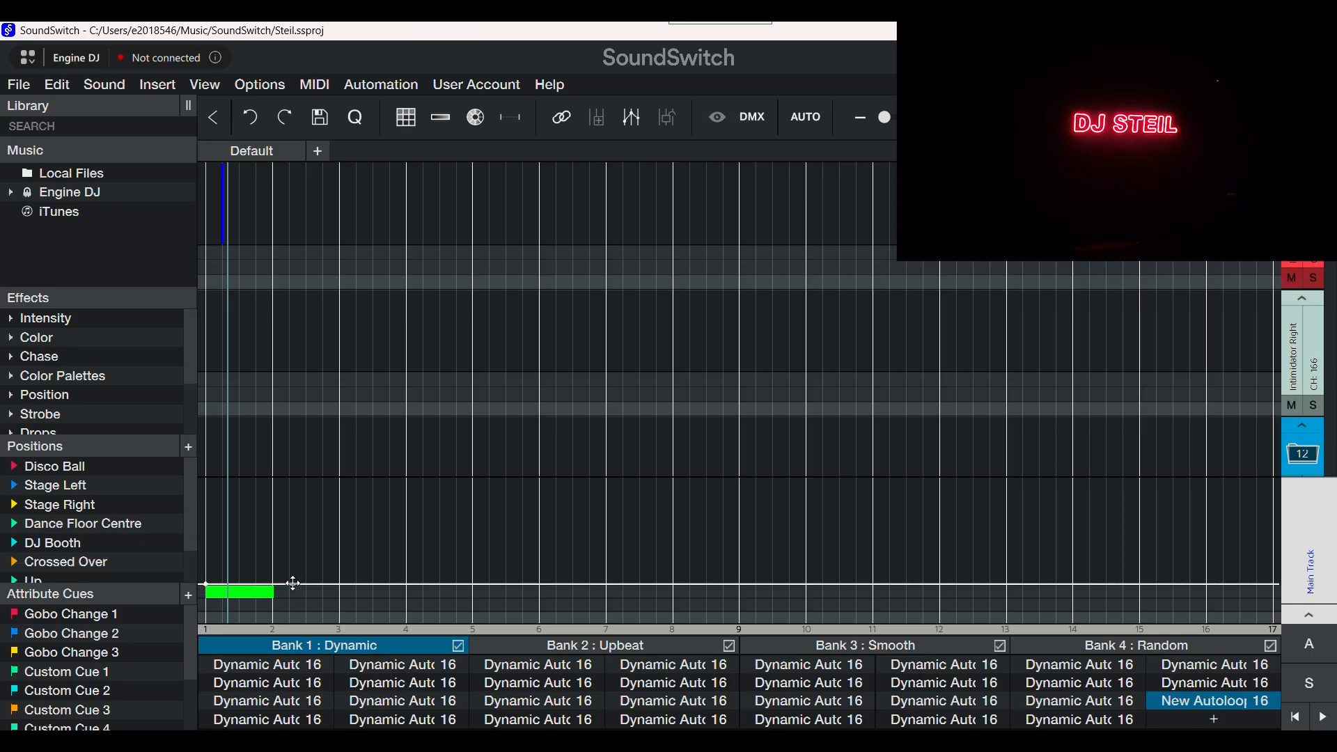
Shape the Main Track's intensity into four triangles, peaking at full at markers 2, 4, 6 and 8 and zero at 3, 5, 7 and 9
left_click_drag(290, 584, 274, 472)
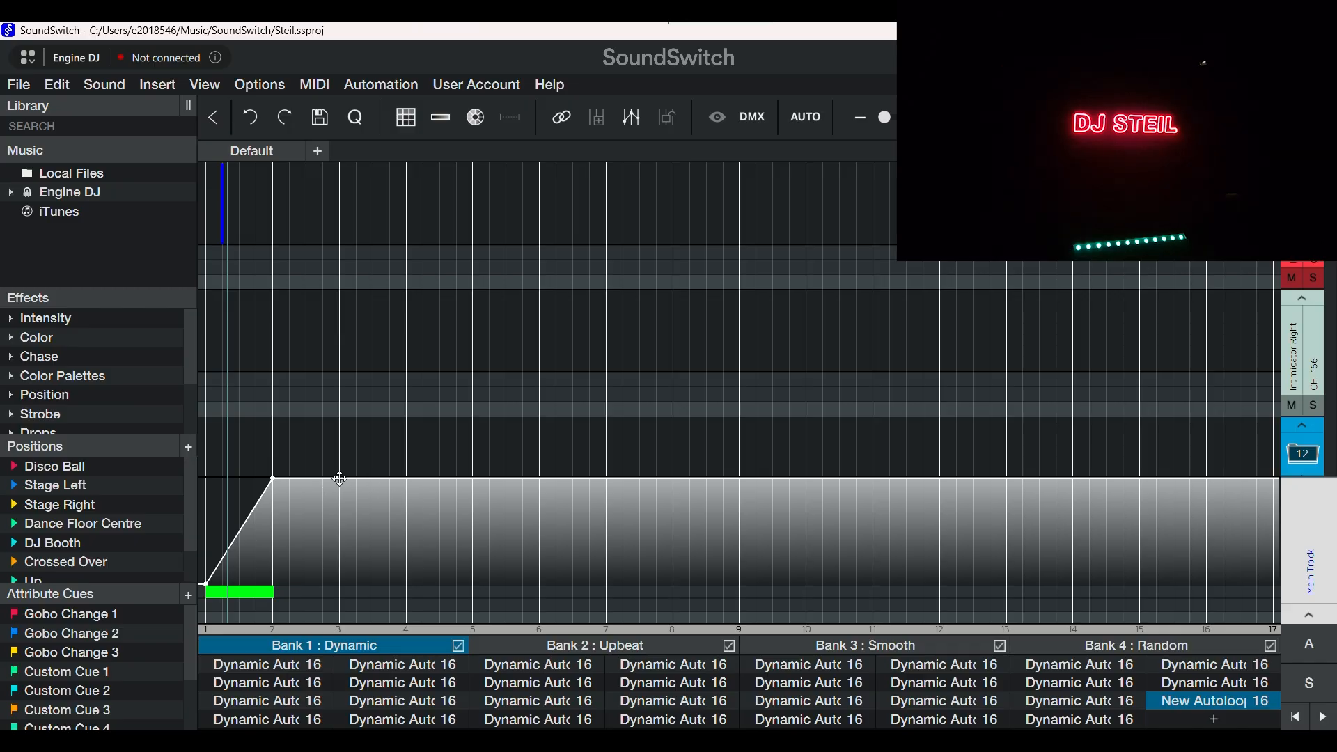
mouse_move(339, 479)
left_mouse_down()
mouse_move(339, 596)
mouse_move(400, 531)
mouse_move(406, 473)
mouse_move(473, 592)
mouse_move(514, 577)
mouse_move(539, 474)
left_mouse_up()
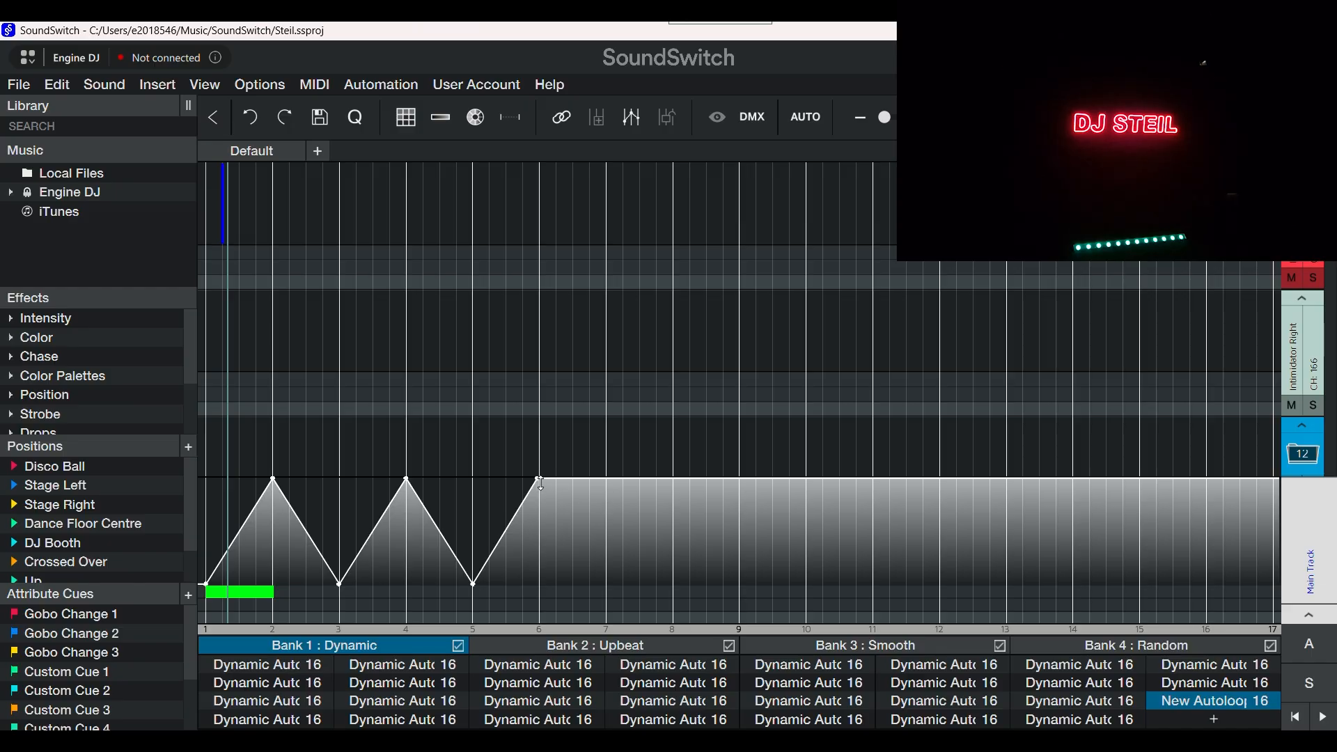
left_click_drag(535, 481, 540, 478)
left_click_drag(607, 479, 739, 601)
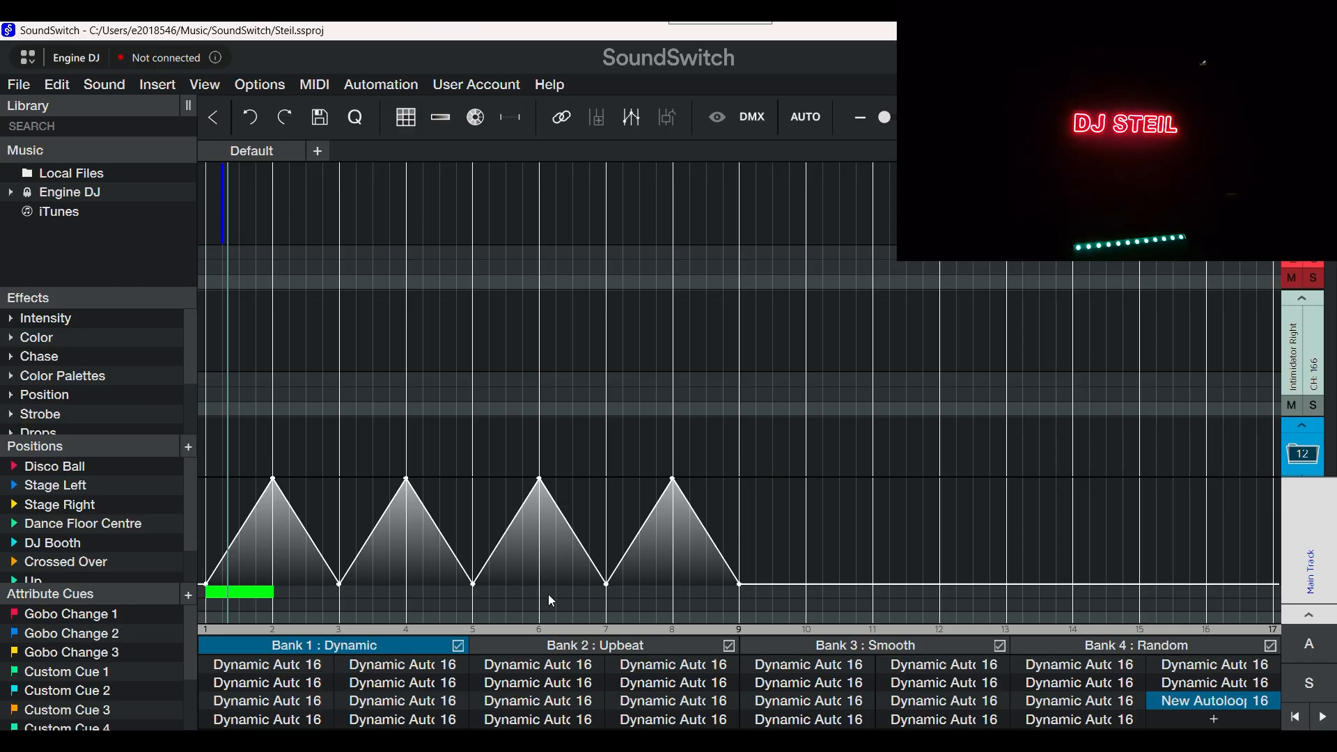
Copy the green color block of bar 1 and paste it at bars 3, 5 and 7 of the Main Track
left_click(319, 597)
mouse_move(228, 435)
left_mouse_down()
mouse_move(286, 442)
mouse_move(244, 441)
left_mouse_up()
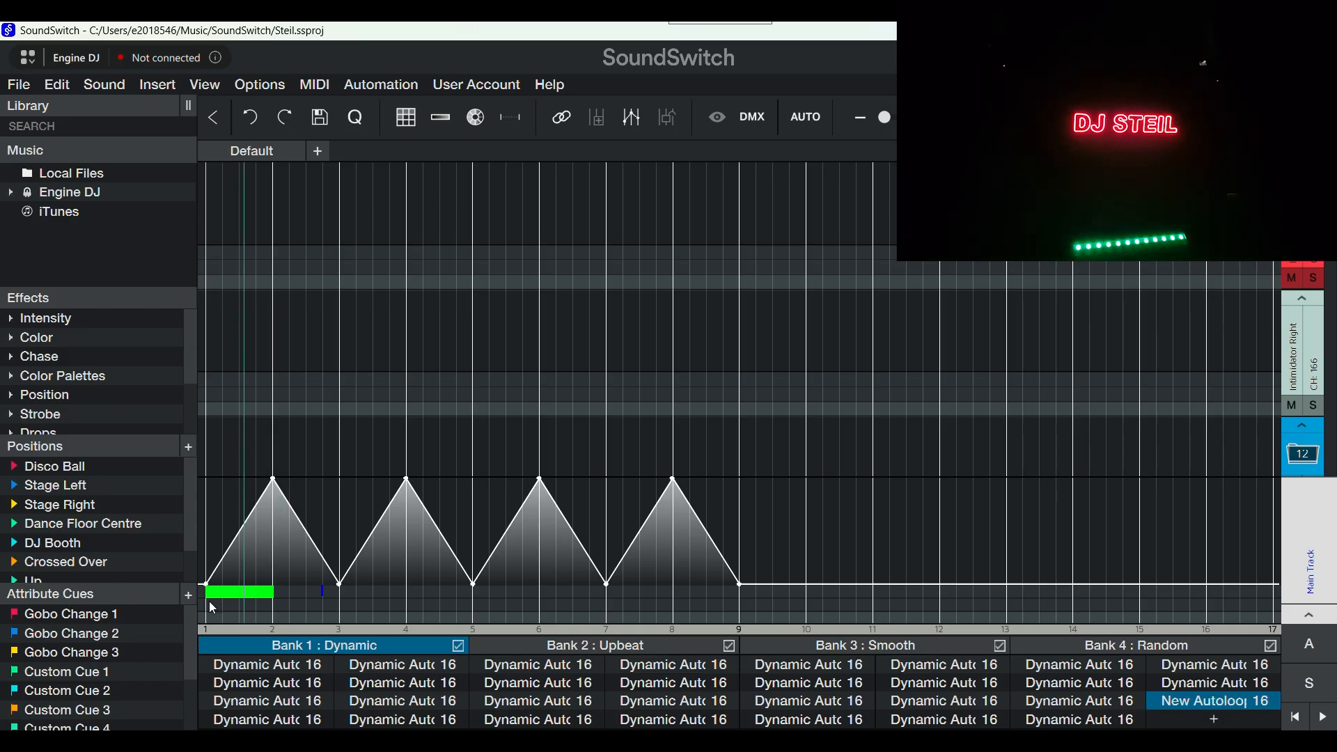
left_click_drag(211, 598, 265, 590)
right_click(262, 589)
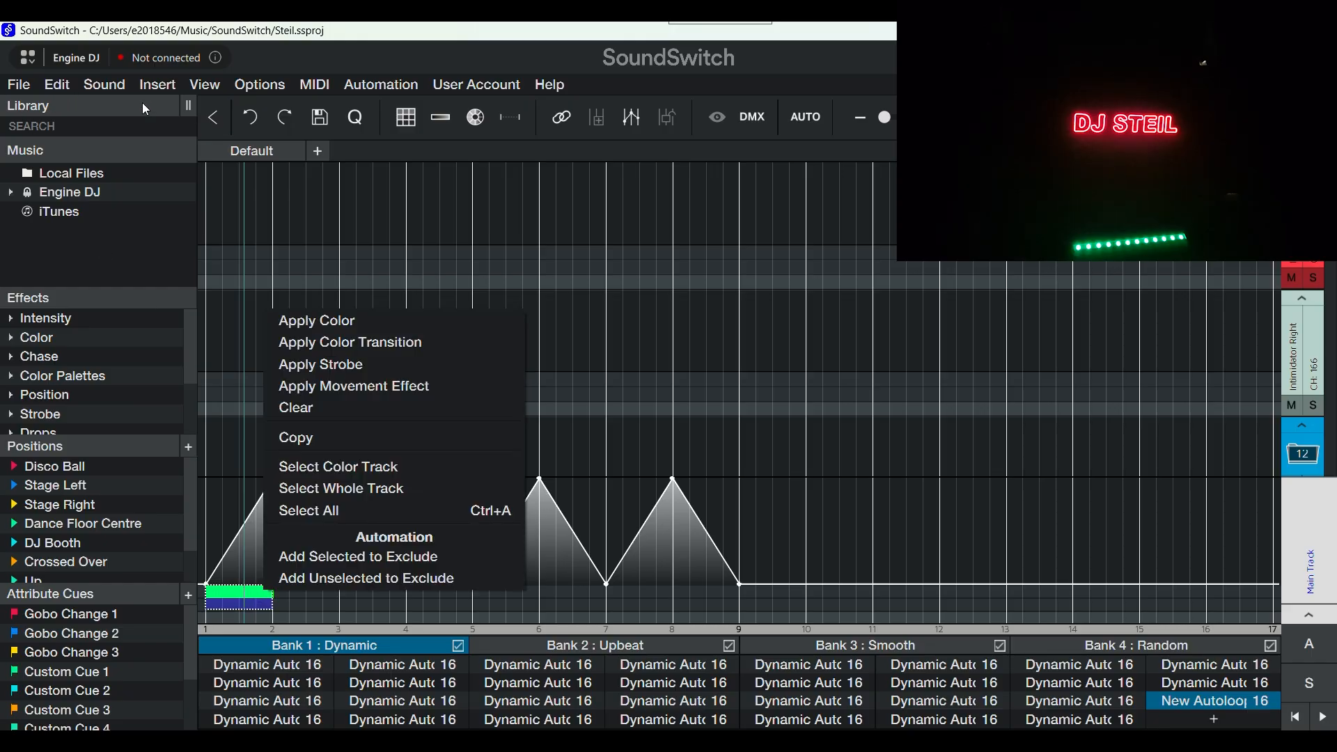
left_click(416, 32)
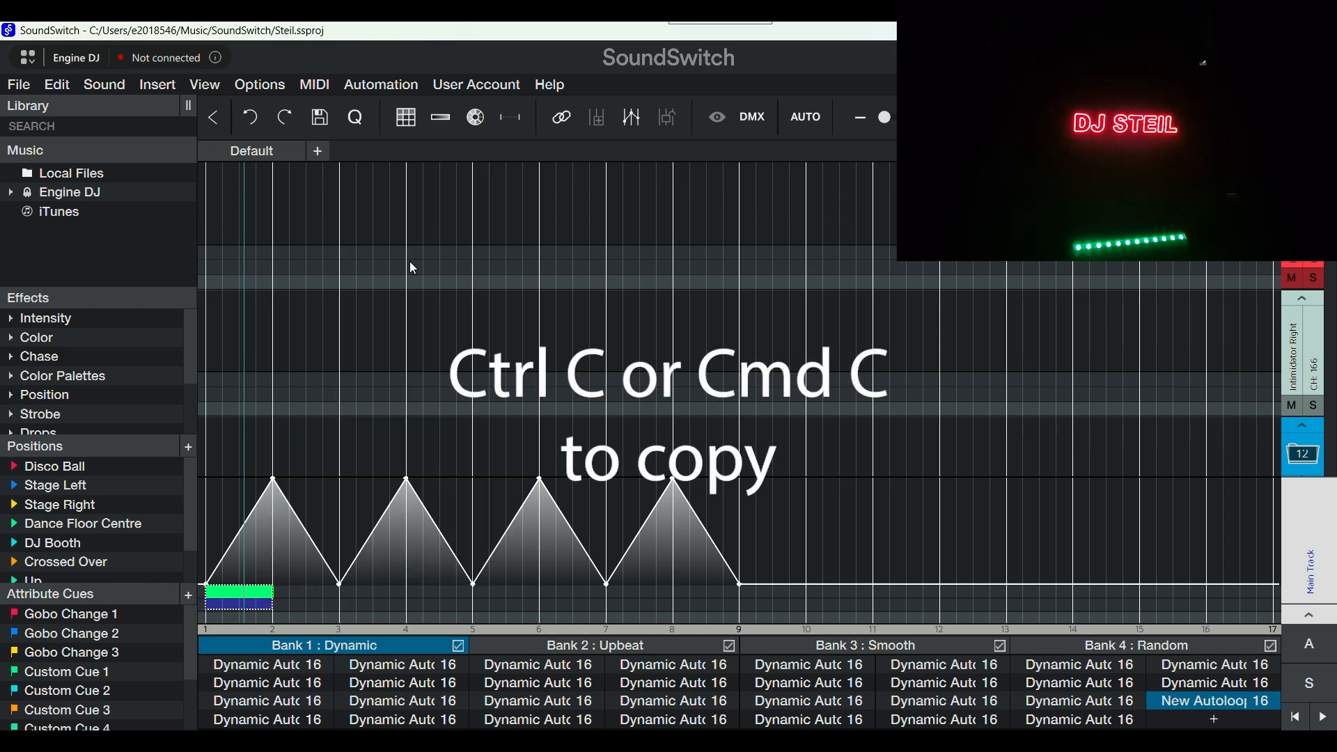
left_click(341, 594)
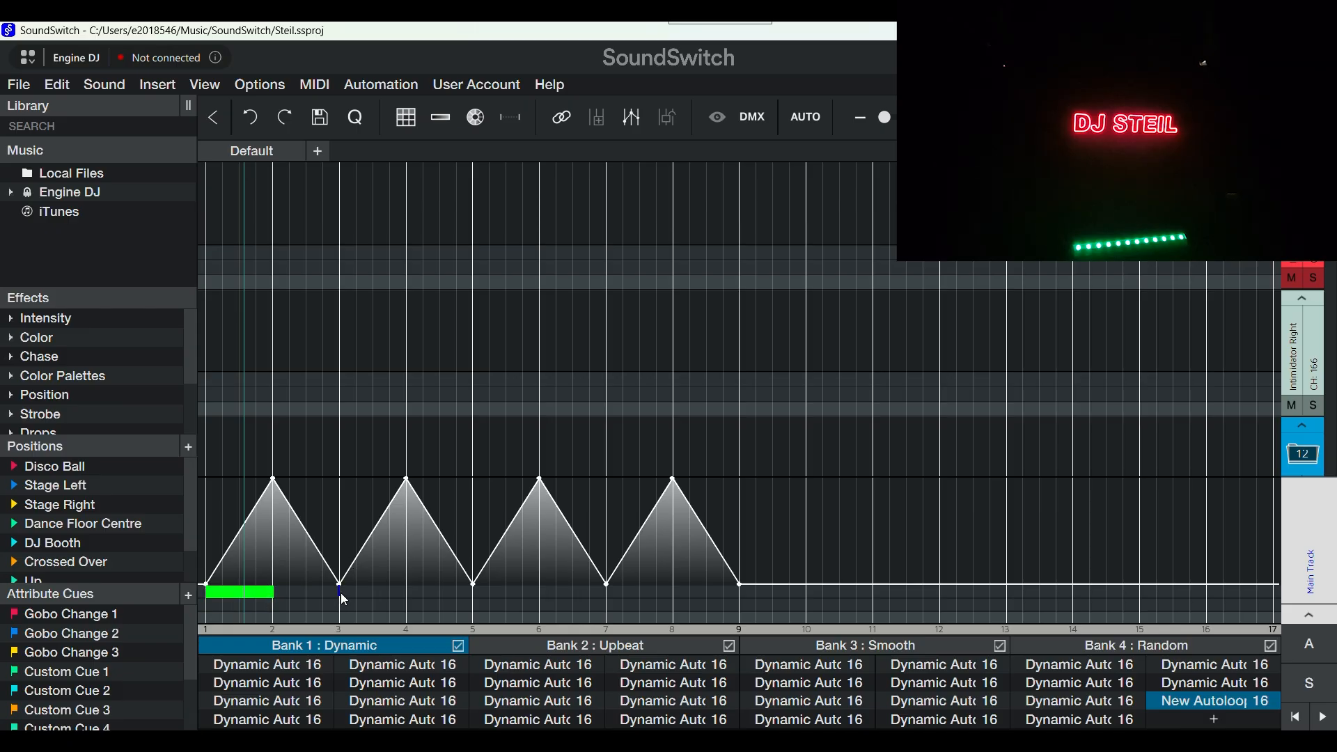
key("ctrl+v")
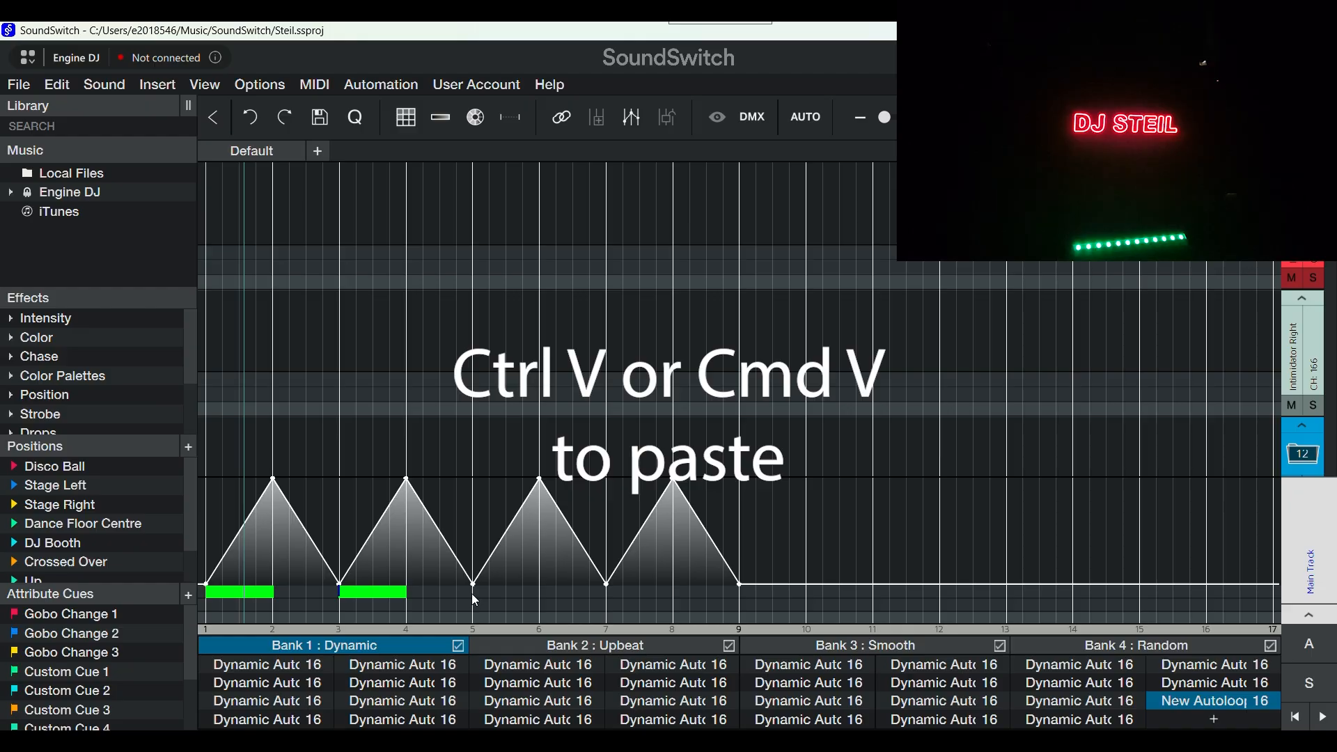
key("ctrl+v")
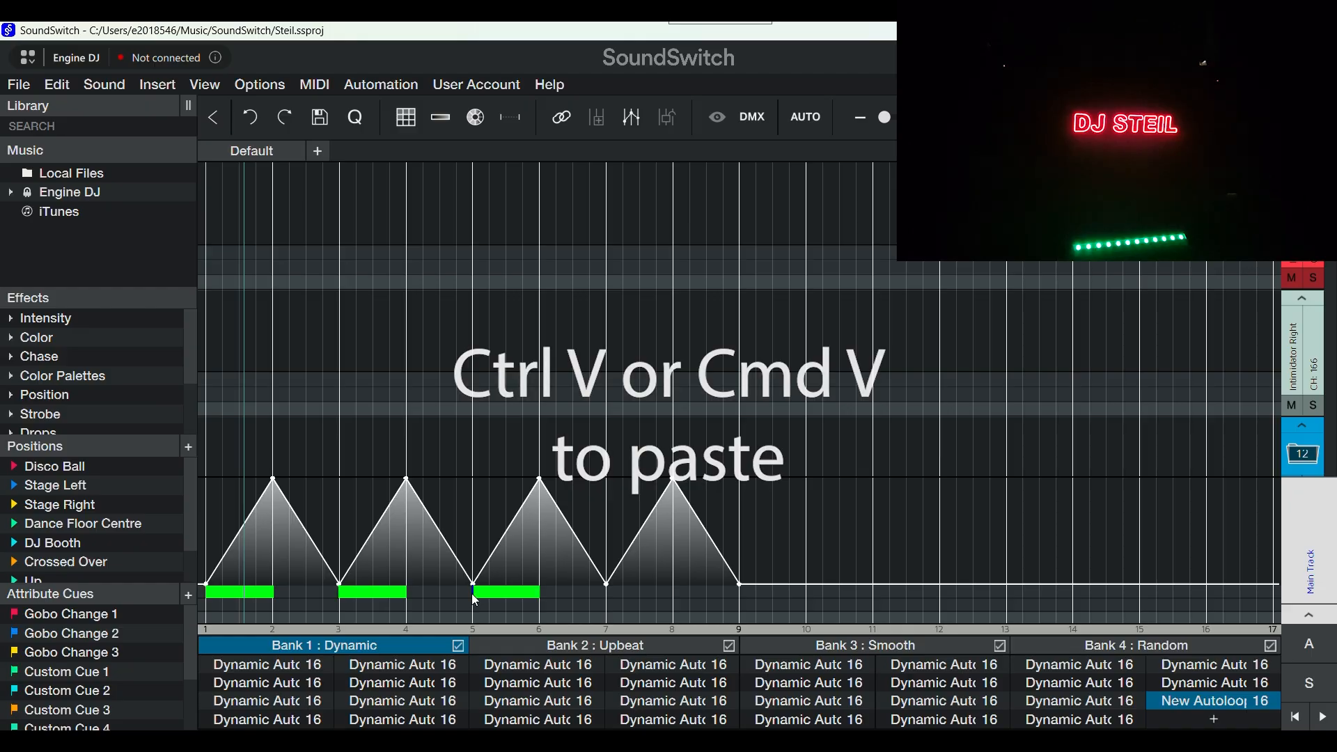
left_click(605, 594)
key("ctrl+v")
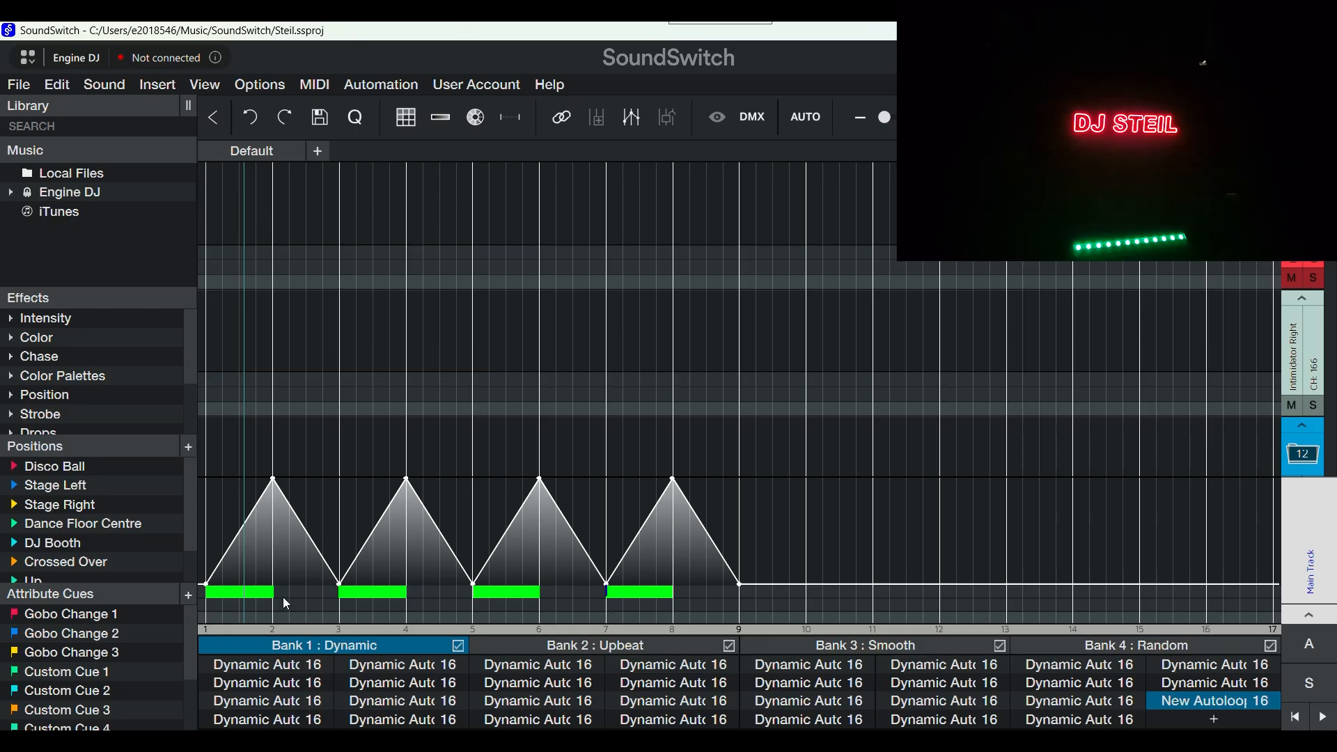
Color bar 2 of the Main Track yellow with RGB 255, 232, 0 from the recent colors
left_click_drag(279, 604, 341, 554)
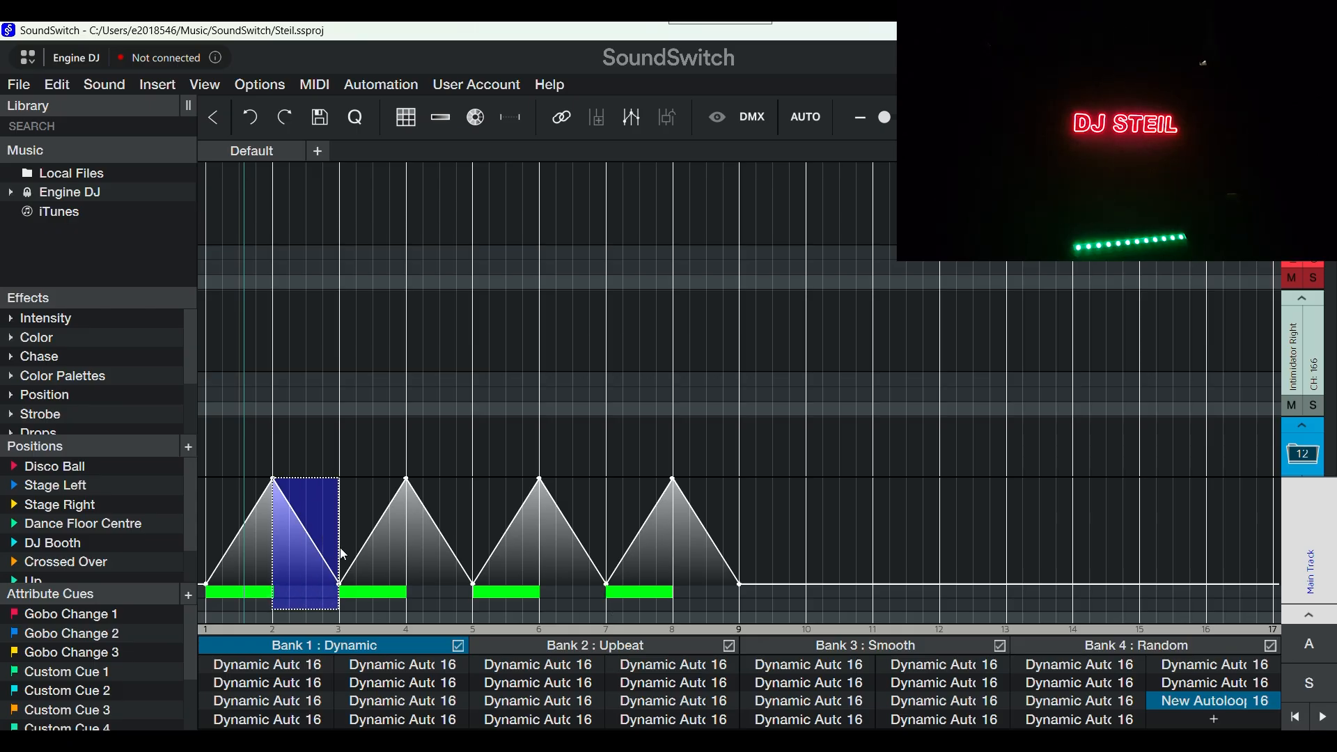
left_click(407, 115)
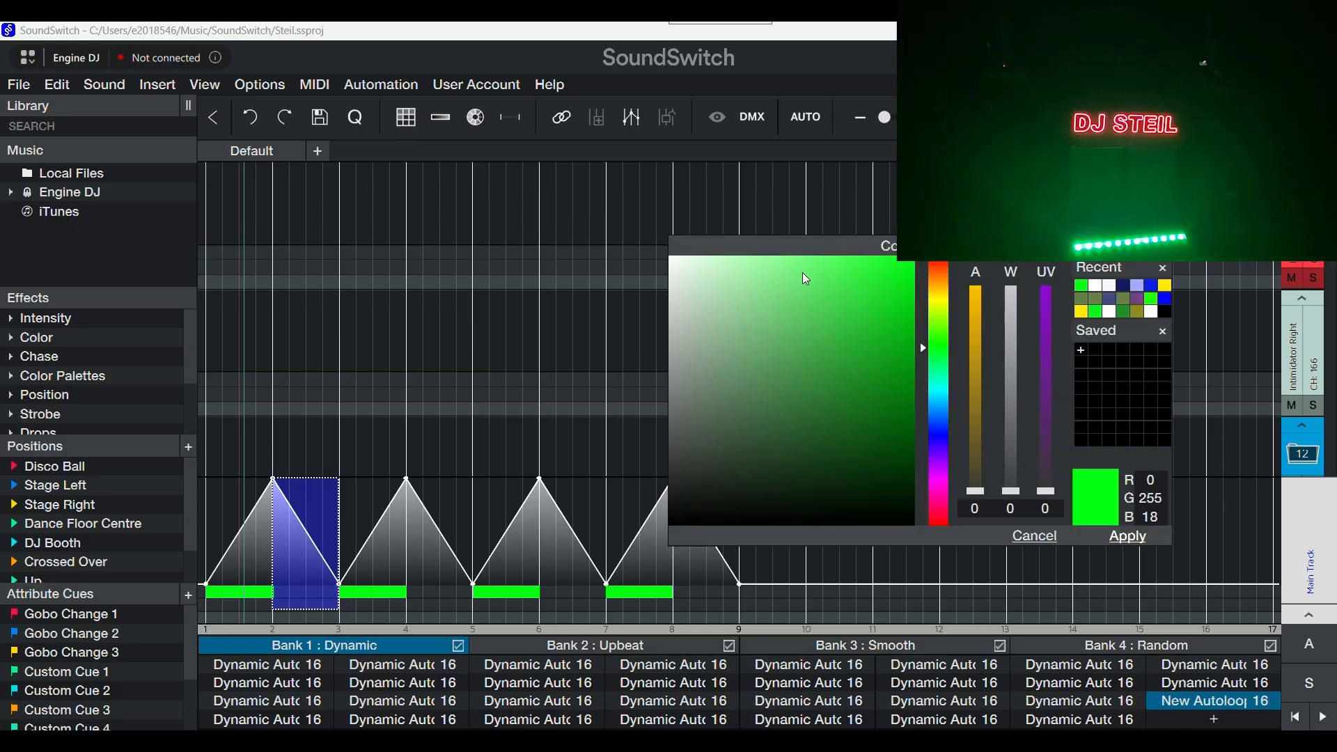
left_click(1166, 286)
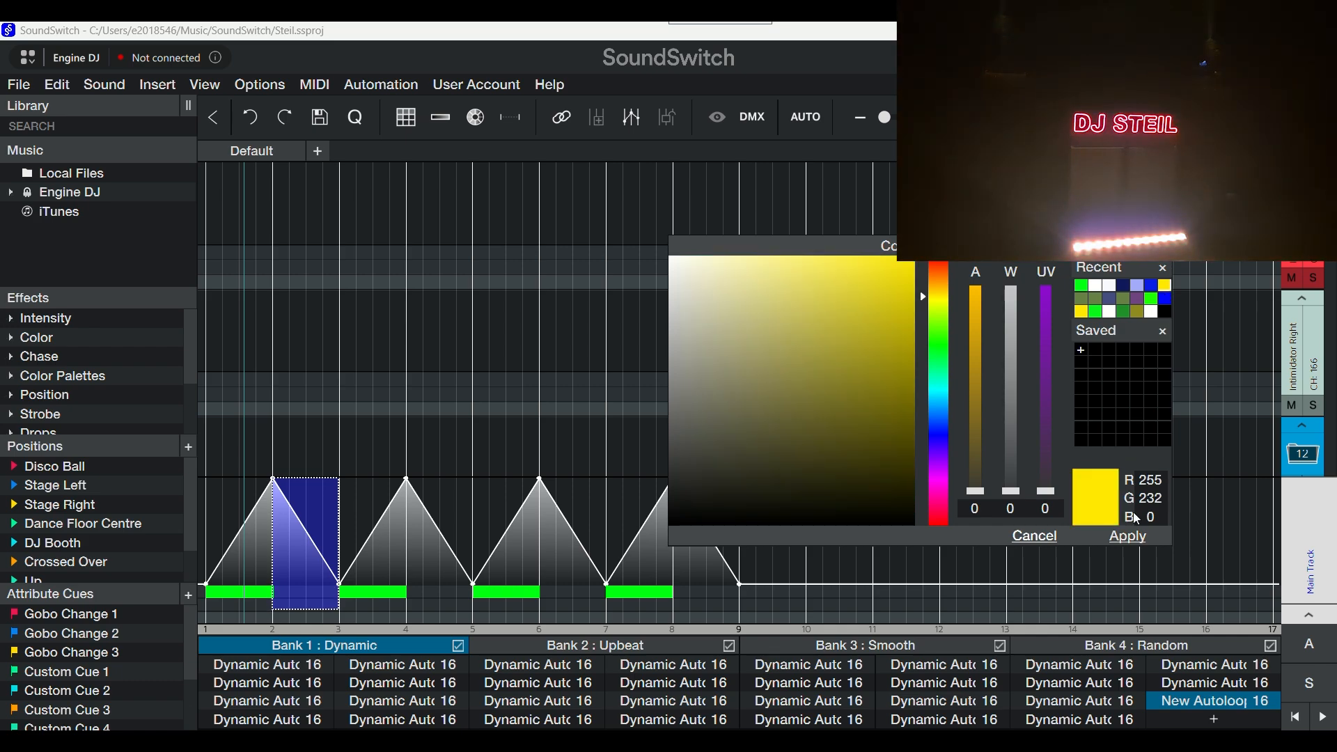
left_click(1127, 536)
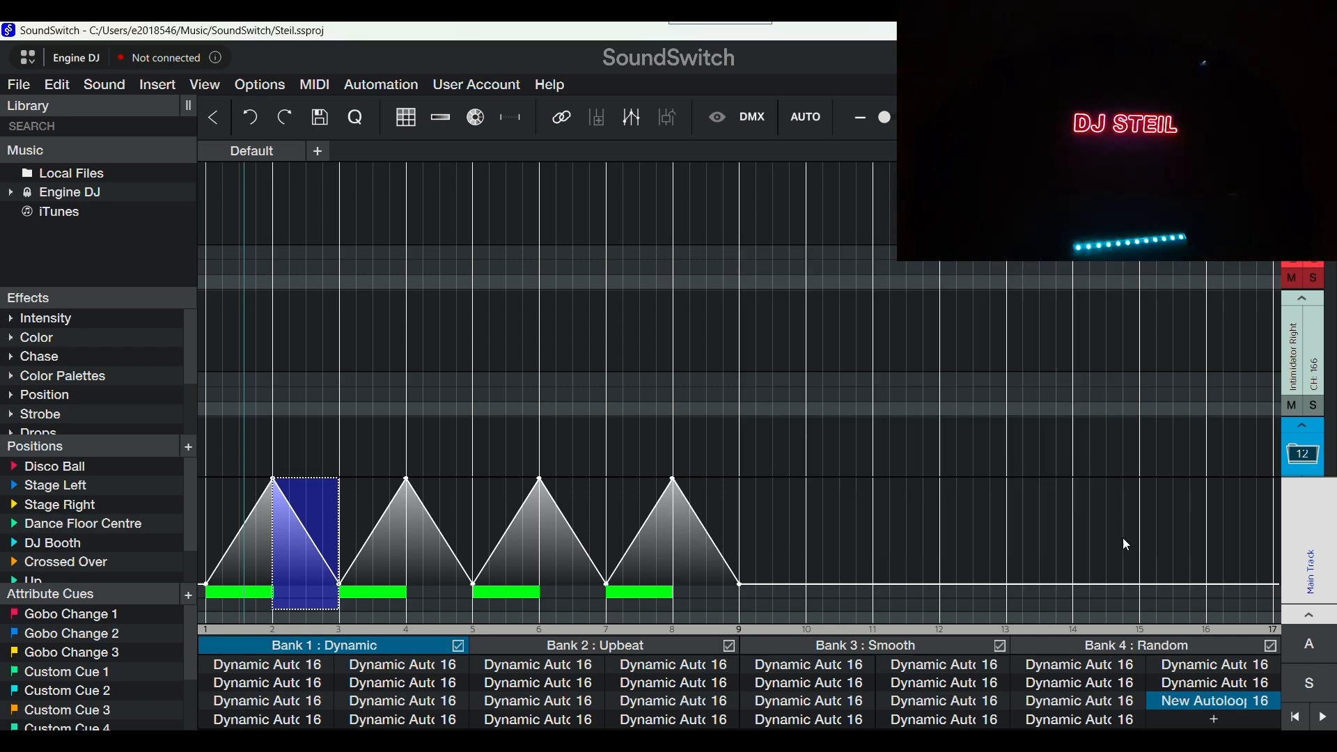
left_click(306, 600)
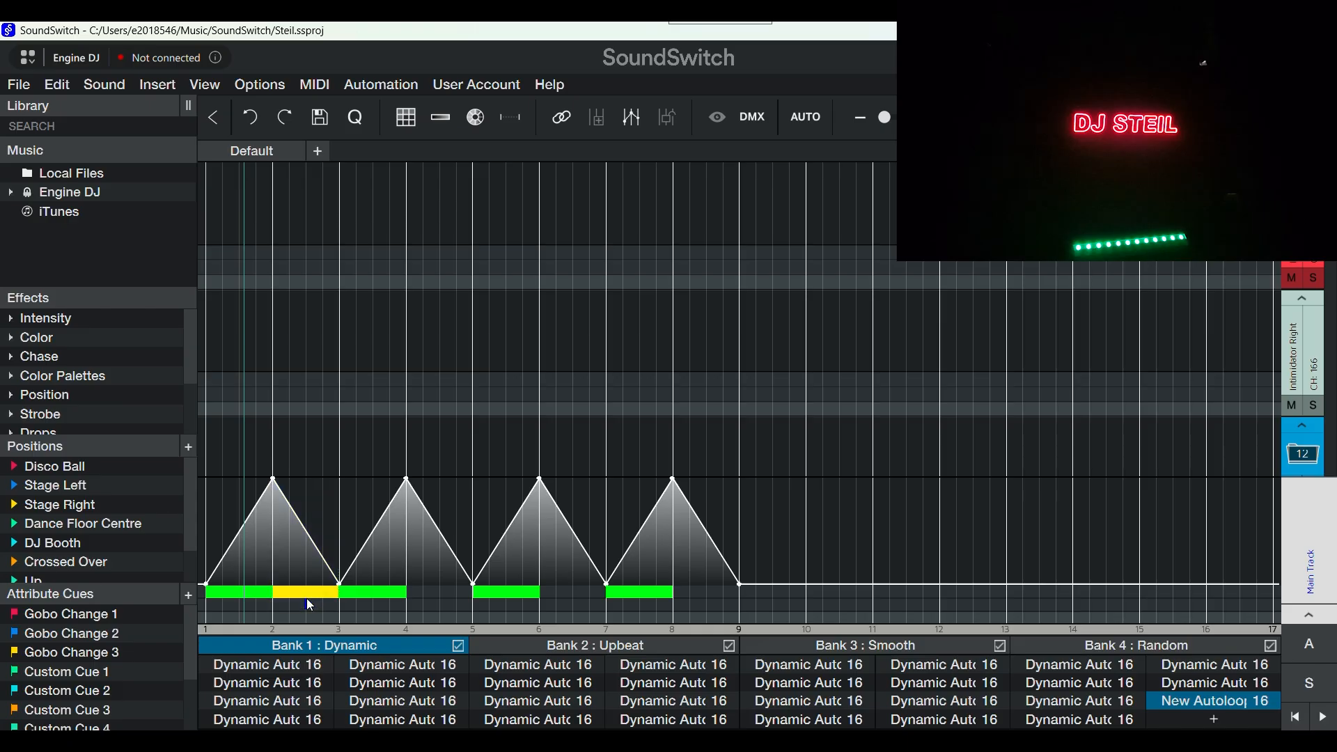
Copy bar 2 with its yellow color block and paste it at bars 4, 6 and 8 of the Main Track
left_click_drag(273, 604, 341, 593)
left_click(276, 603)
left_click_drag(276, 602, 336, 519)
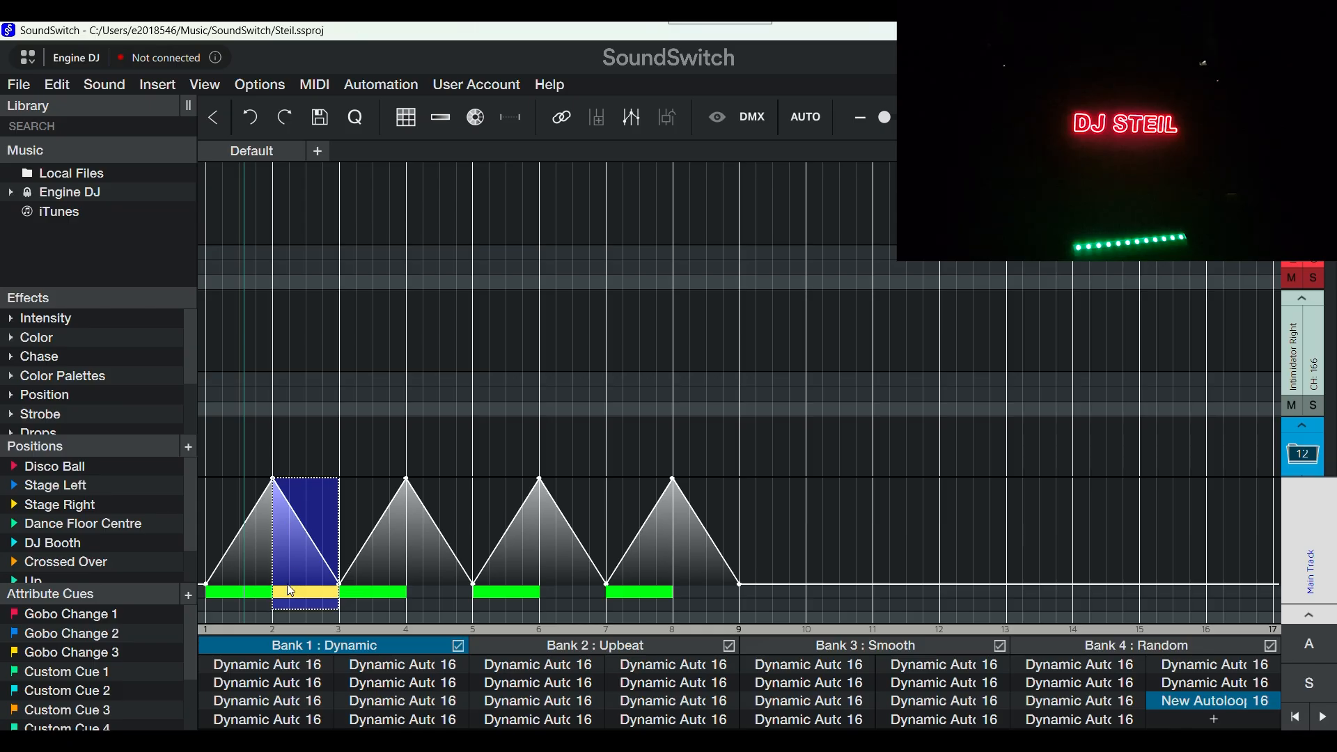
left_click(412, 592)
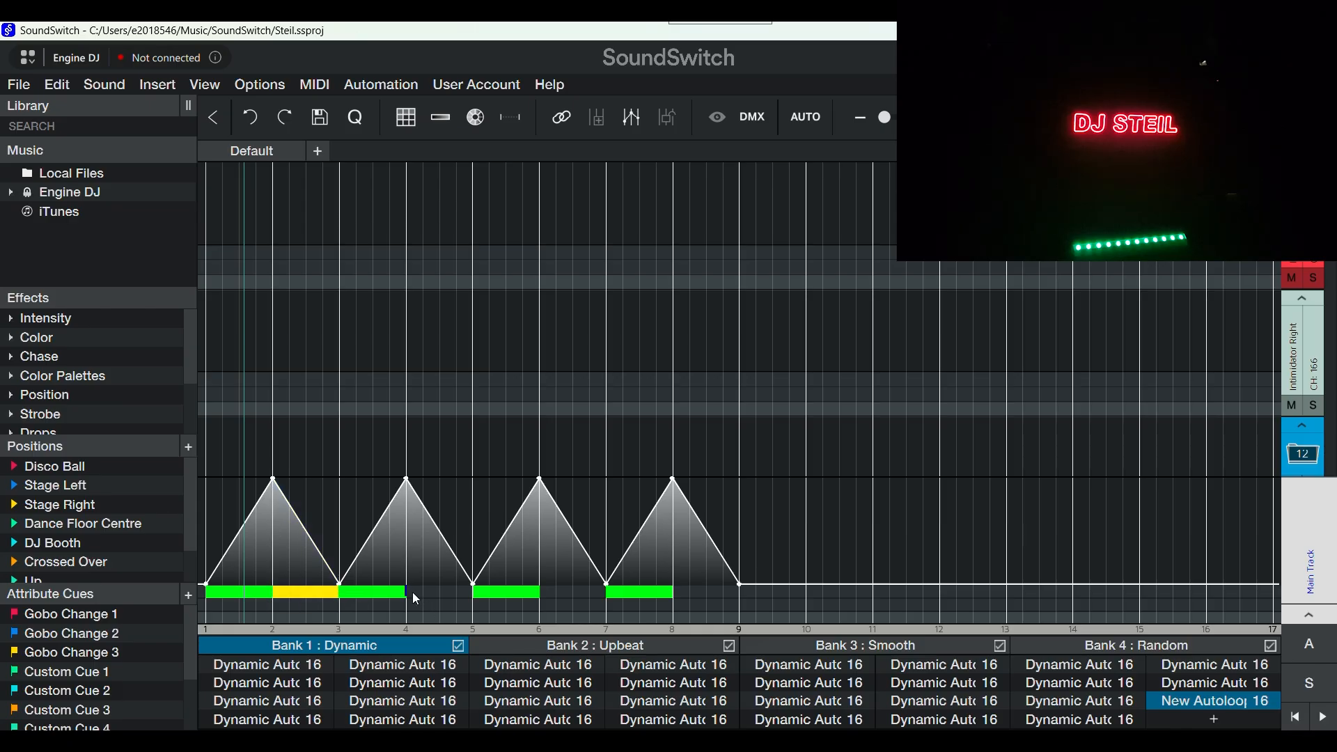
key("ctrl+v")
left_click(676, 595)
key("ctrl+v")
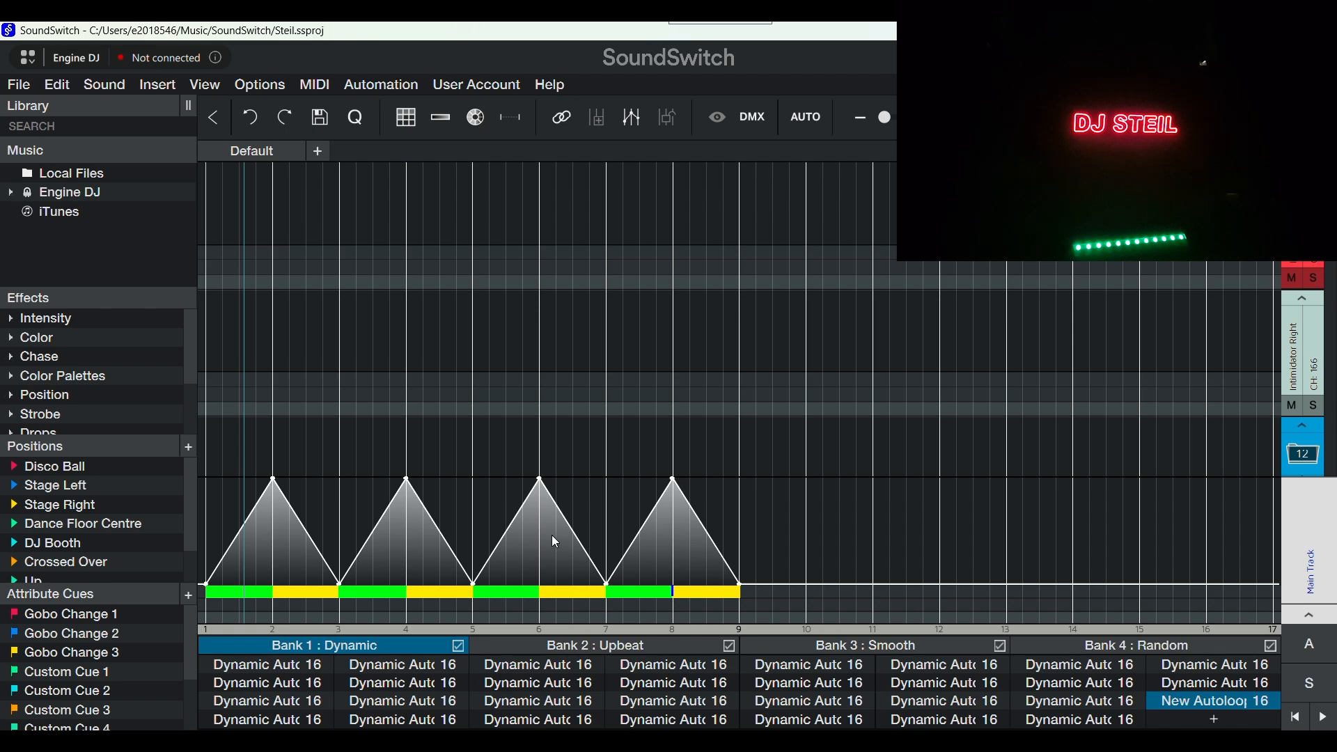
left_click_drag(592, 485, 602, 616)
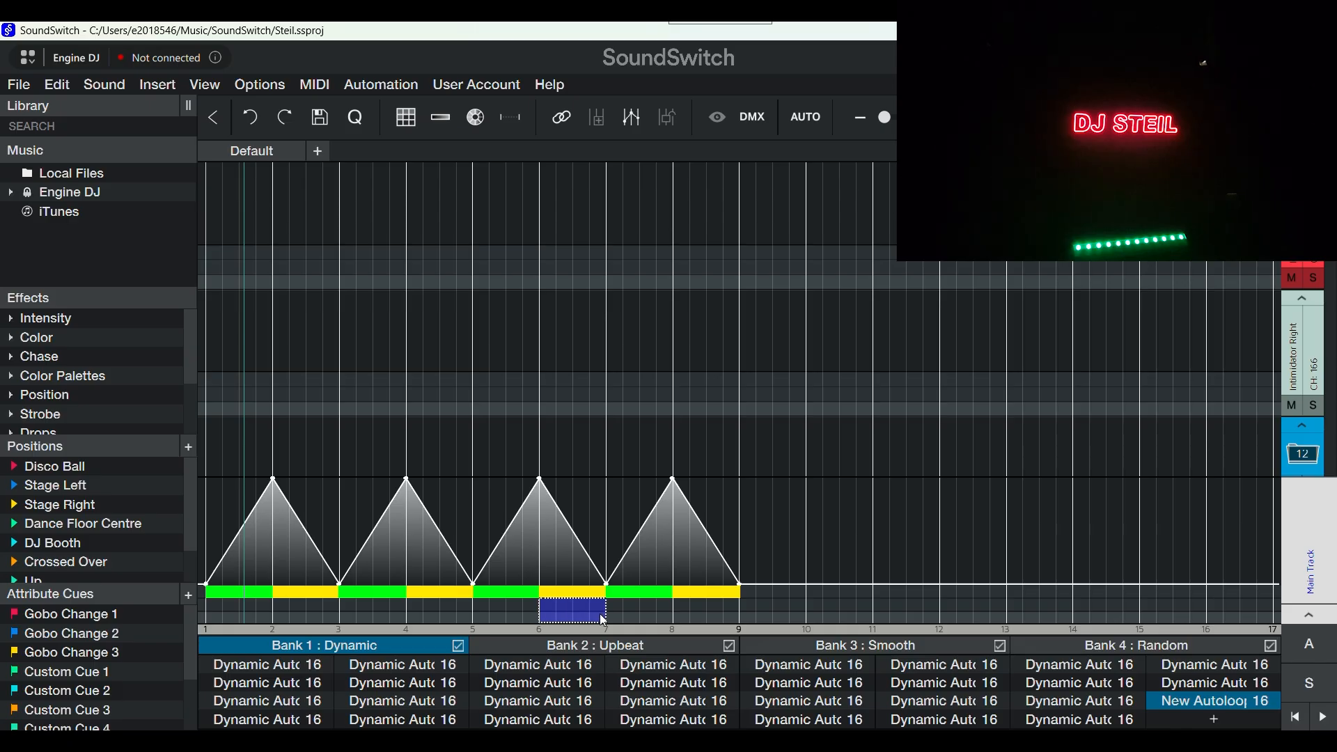
left_click(556, 570)
left_click_drag(605, 487, 544, 621)
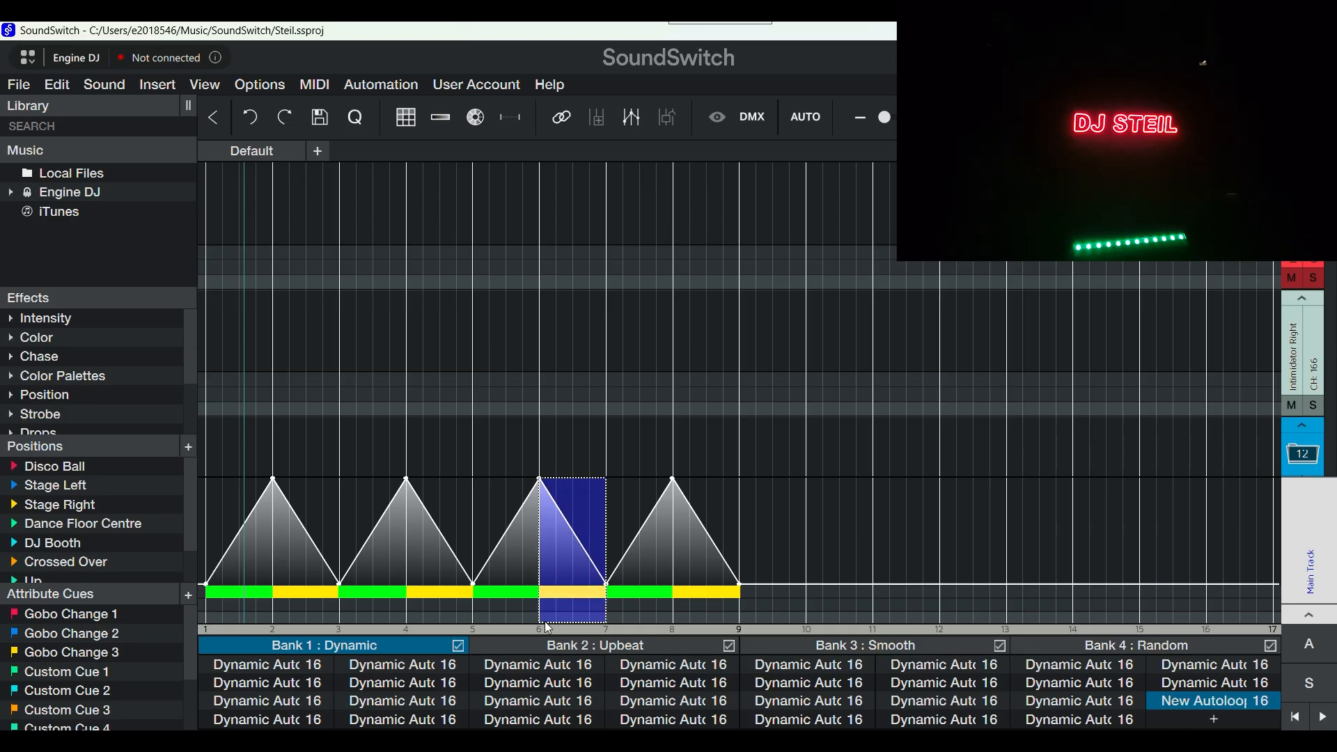
left_click(637, 529)
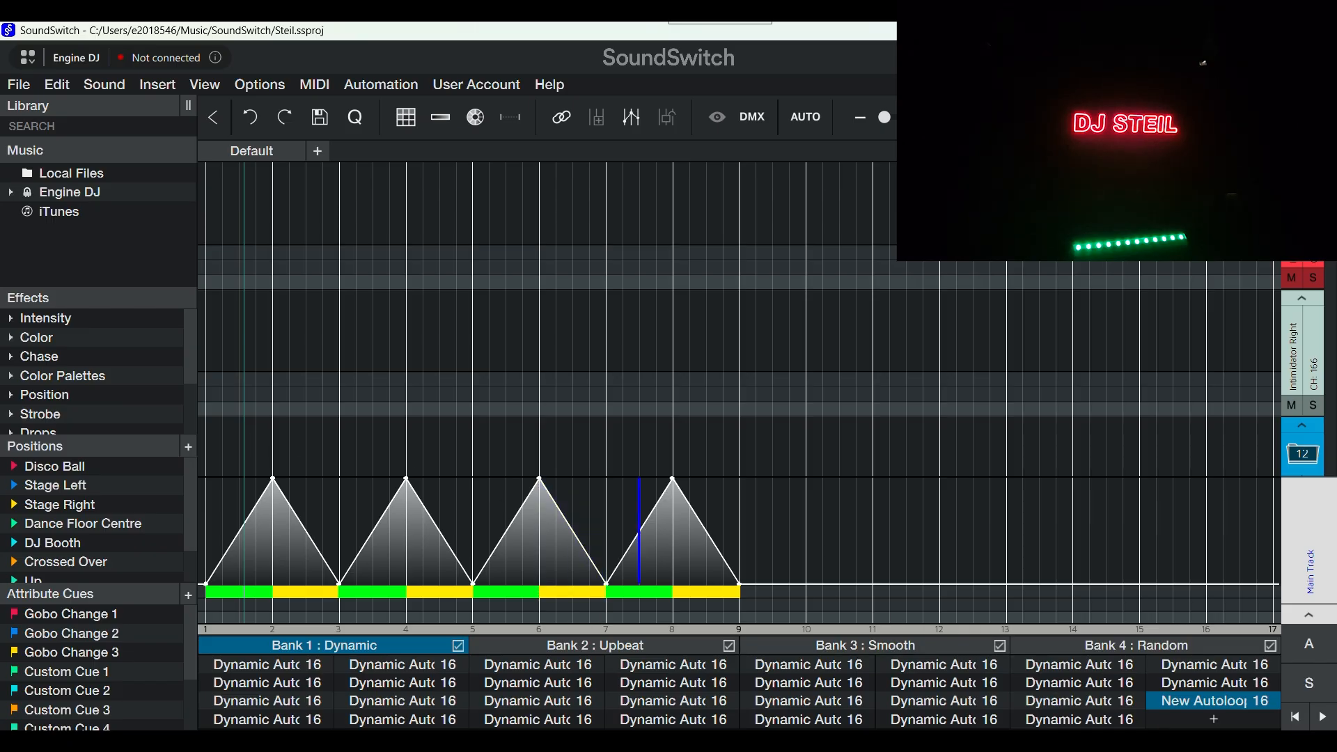
Play the autoloop from its beginning to preview the green and yellow fades, and pause it before bar 5
left_click(1295, 723)
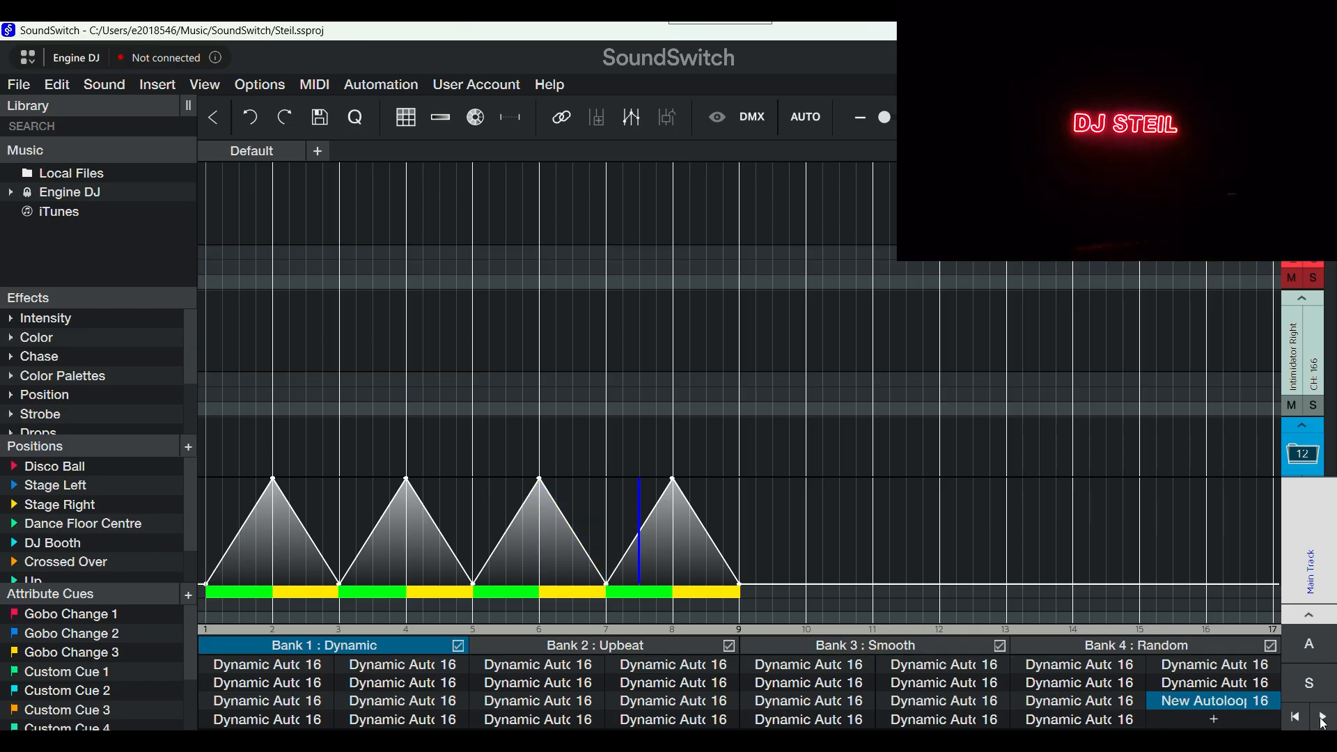
left_click(1323, 722)
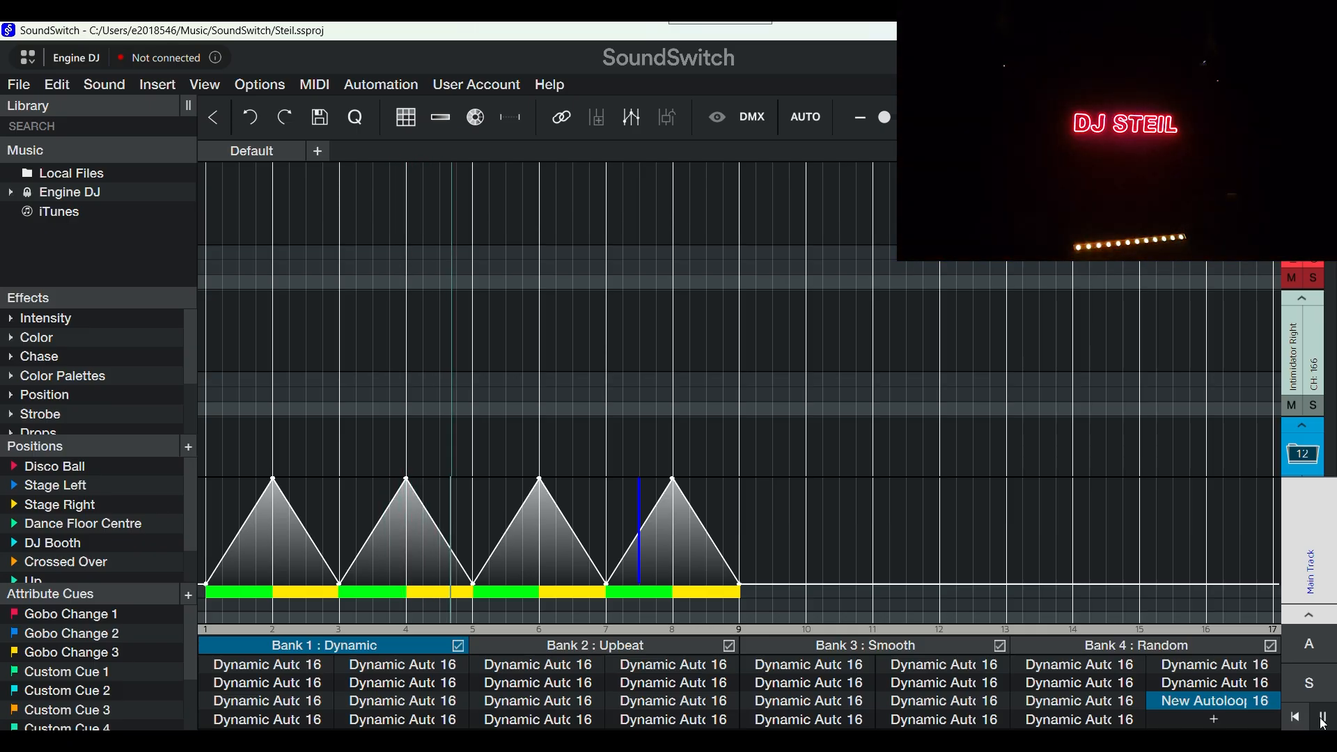
left_click(1323, 721)
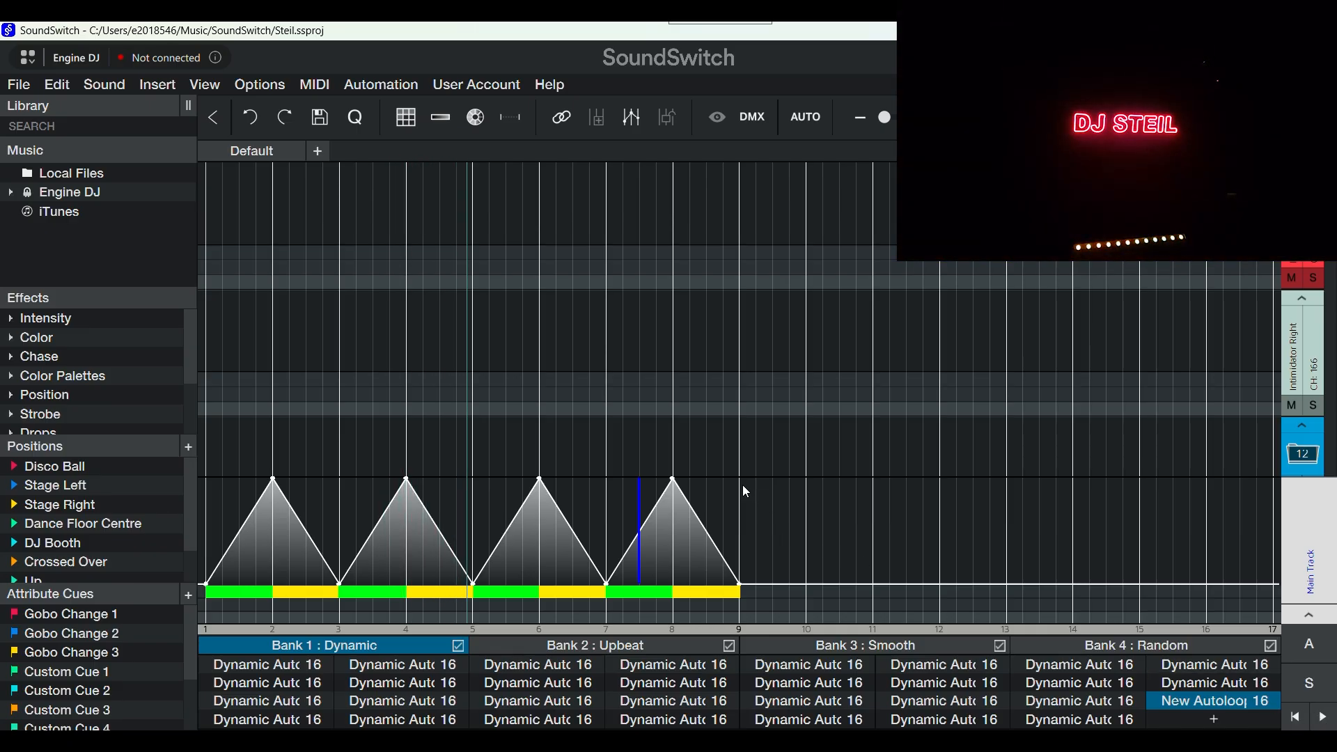
Apply the Flash And Fade intensity effect to bars 9 through 16 of the Main Track at 100% with a beat length of 1/4
left_click_drag(742, 478, 870, 521)
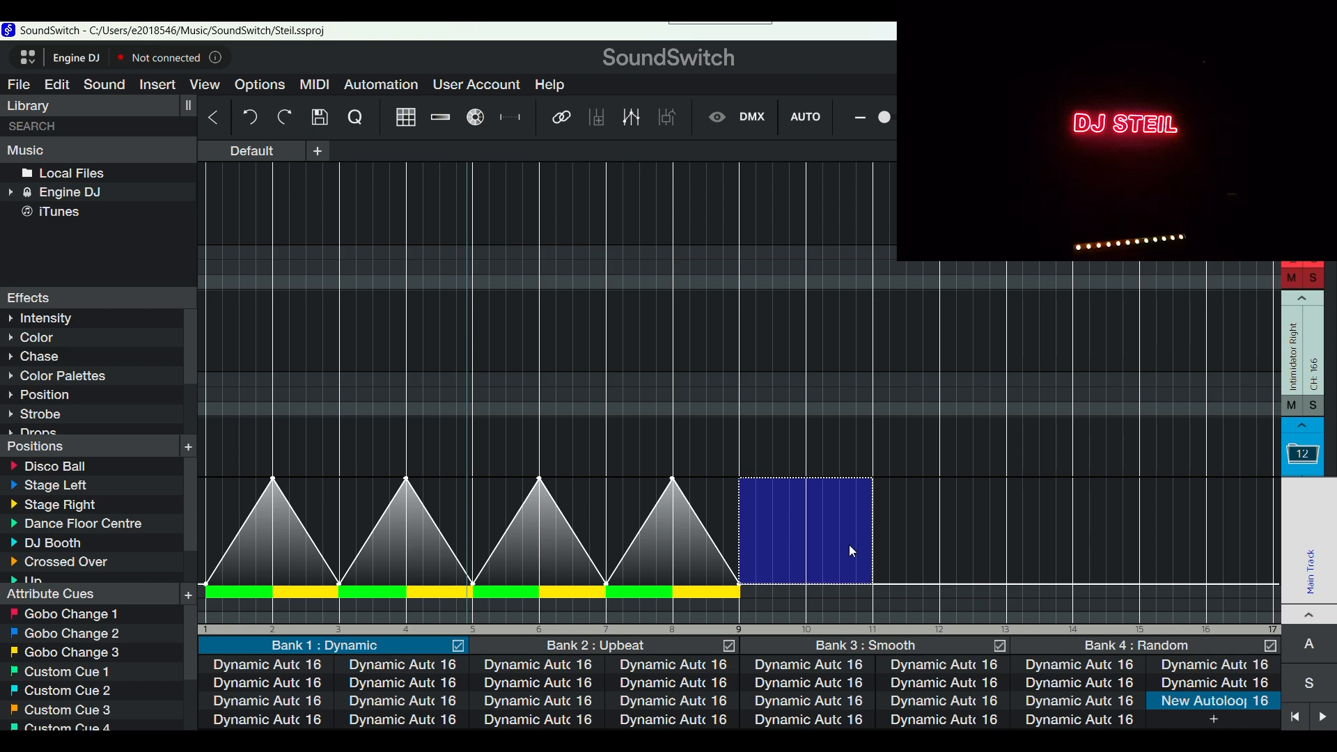
left_click(854, 542)
left_click_drag(742, 481, 1261, 561)
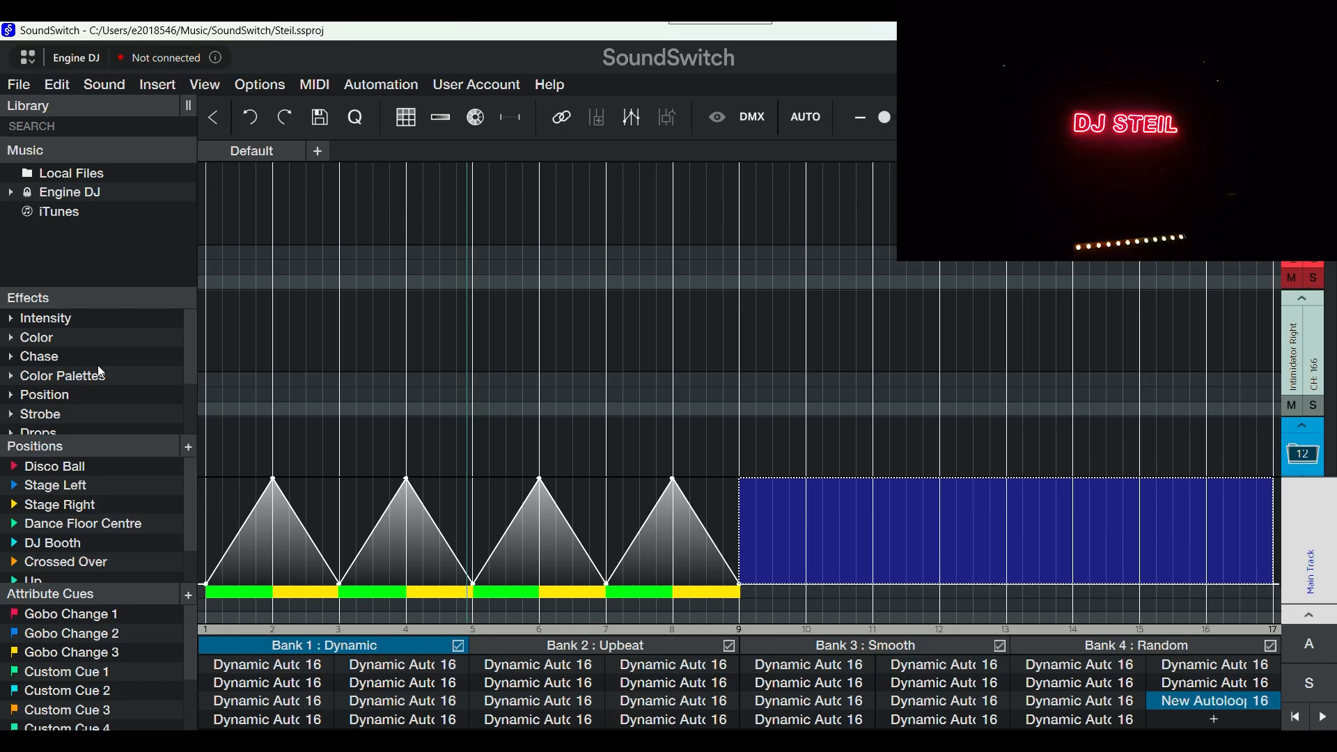
left_click(10, 319)
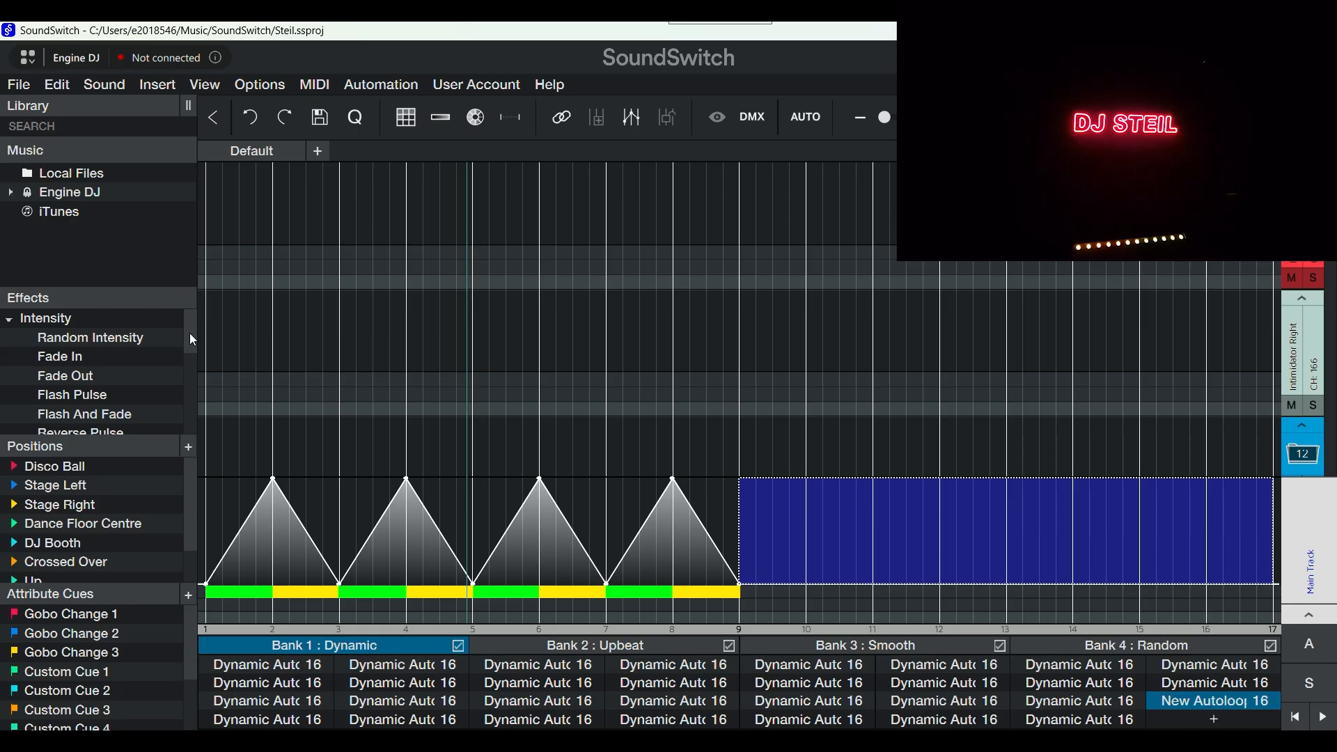
left_click_drag(190, 341, 192, 362)
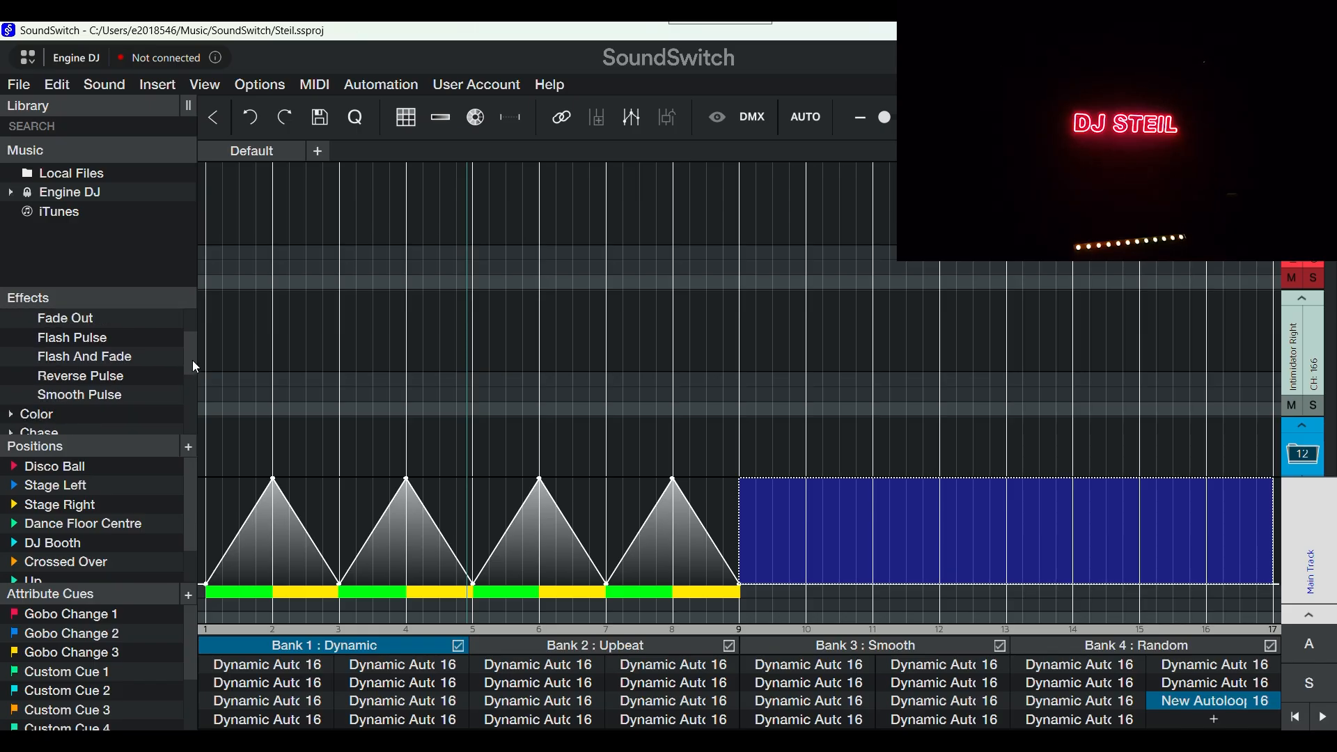
double_click(98, 357)
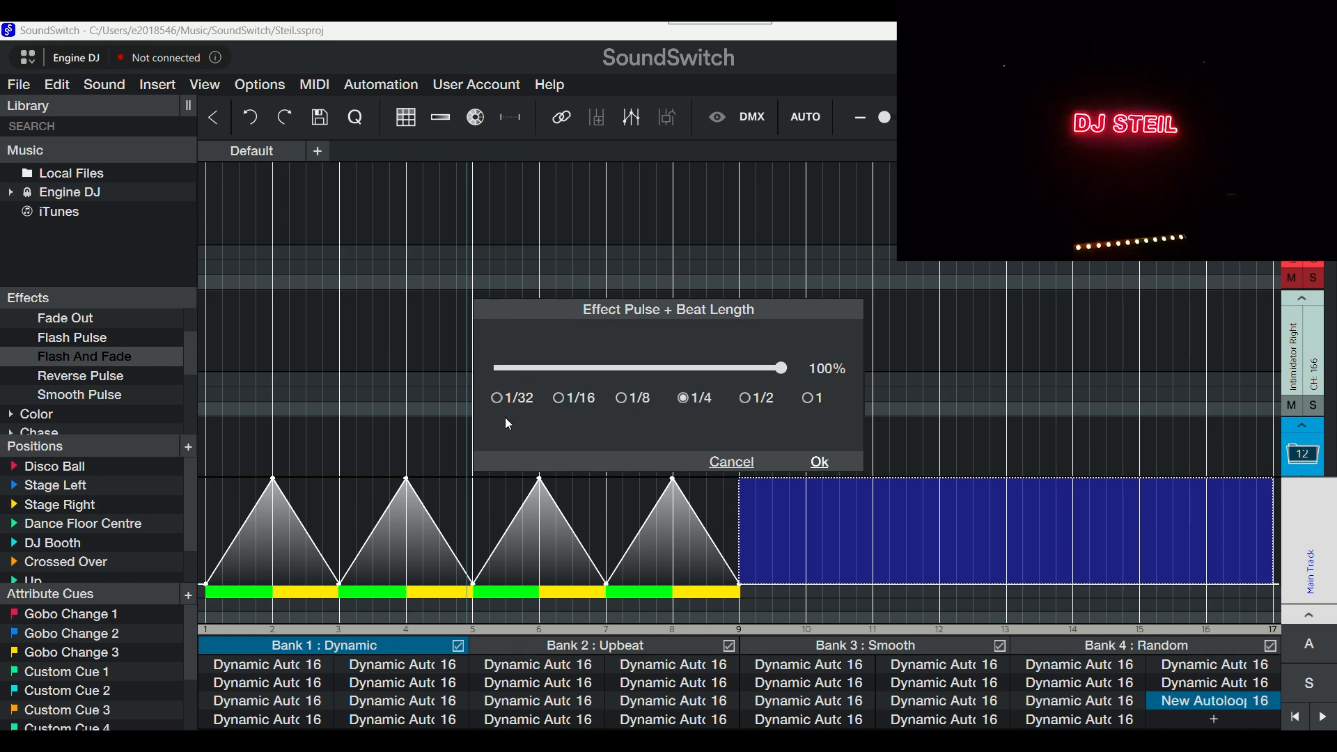
mouse_move(779, 369)
left_mouse_down()
mouse_move(705, 369)
mouse_move(793, 373)
left_mouse_up()
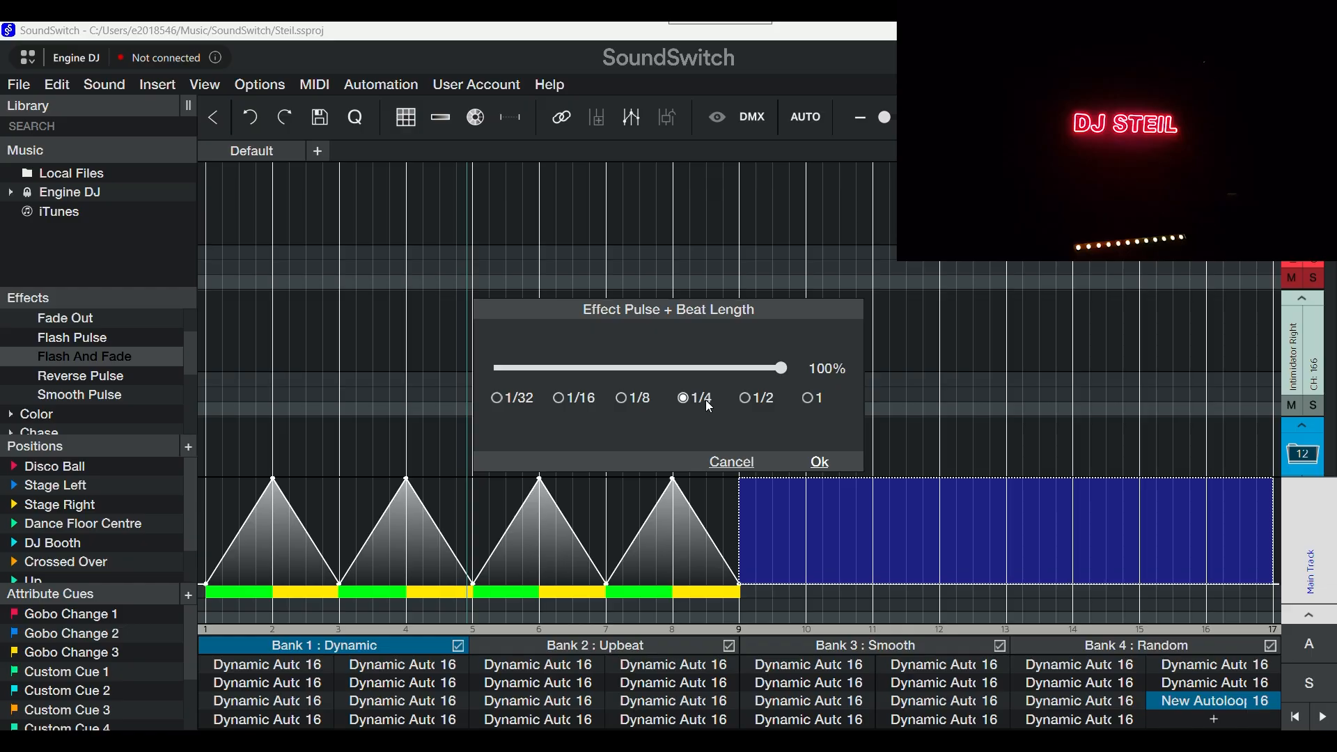
left_click(811, 400)
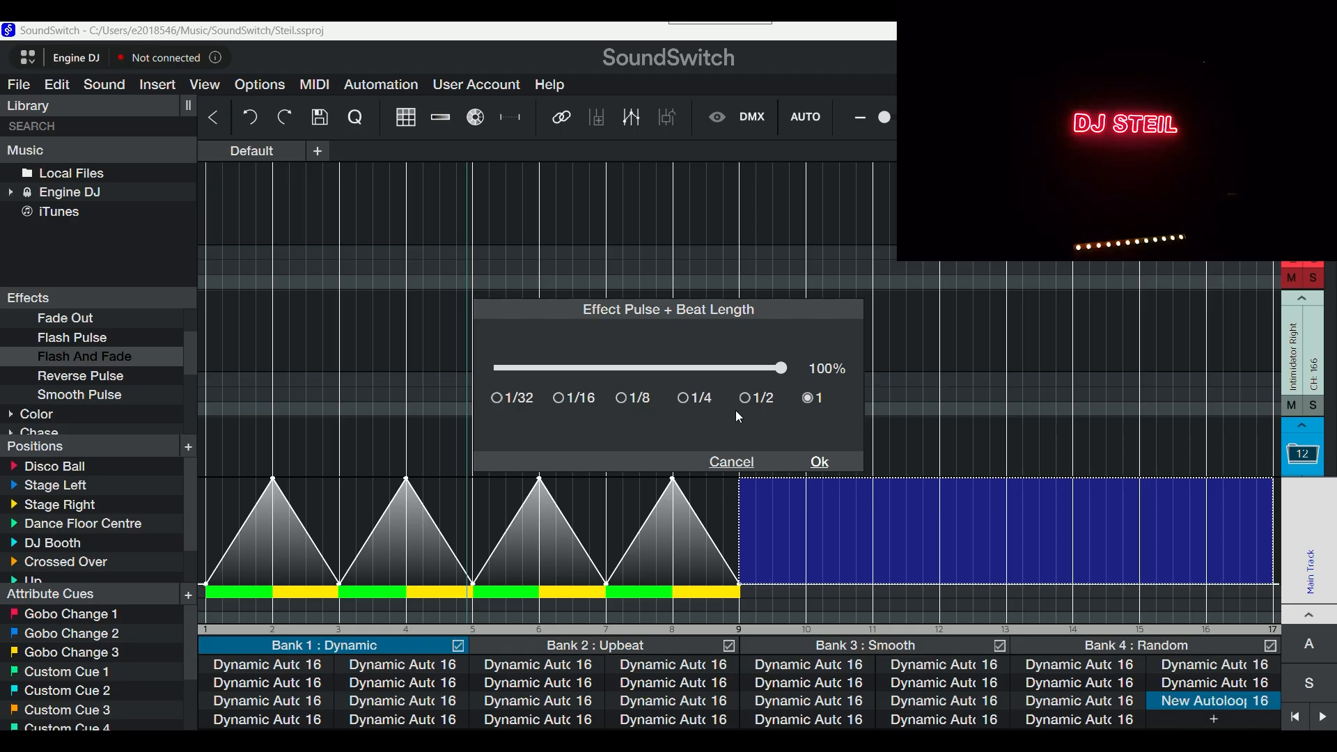
left_click(687, 401)
left_click(821, 463)
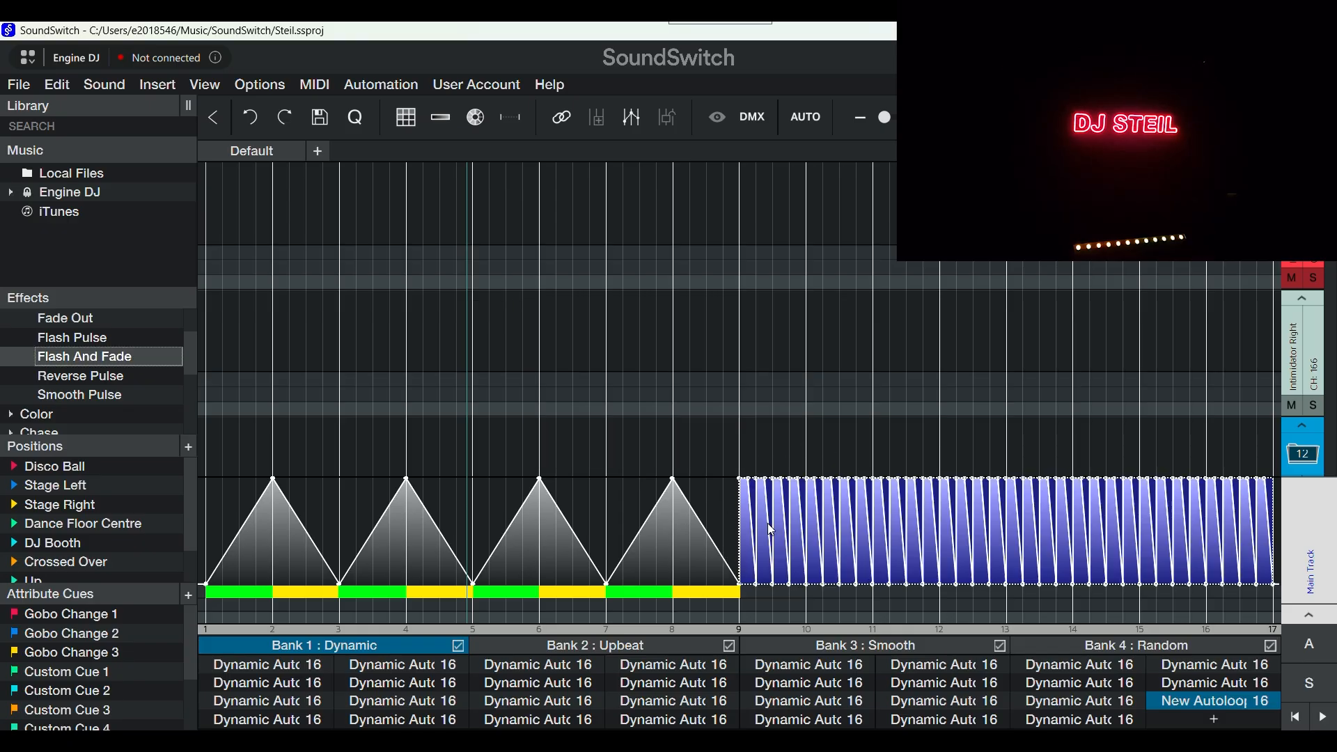
Apply a color transition from RGB 255, 245, 143 to RGB 1, 177, 13 on Main Track bars 9 and 10, and repeat it through bar 16
left_click(744, 595)
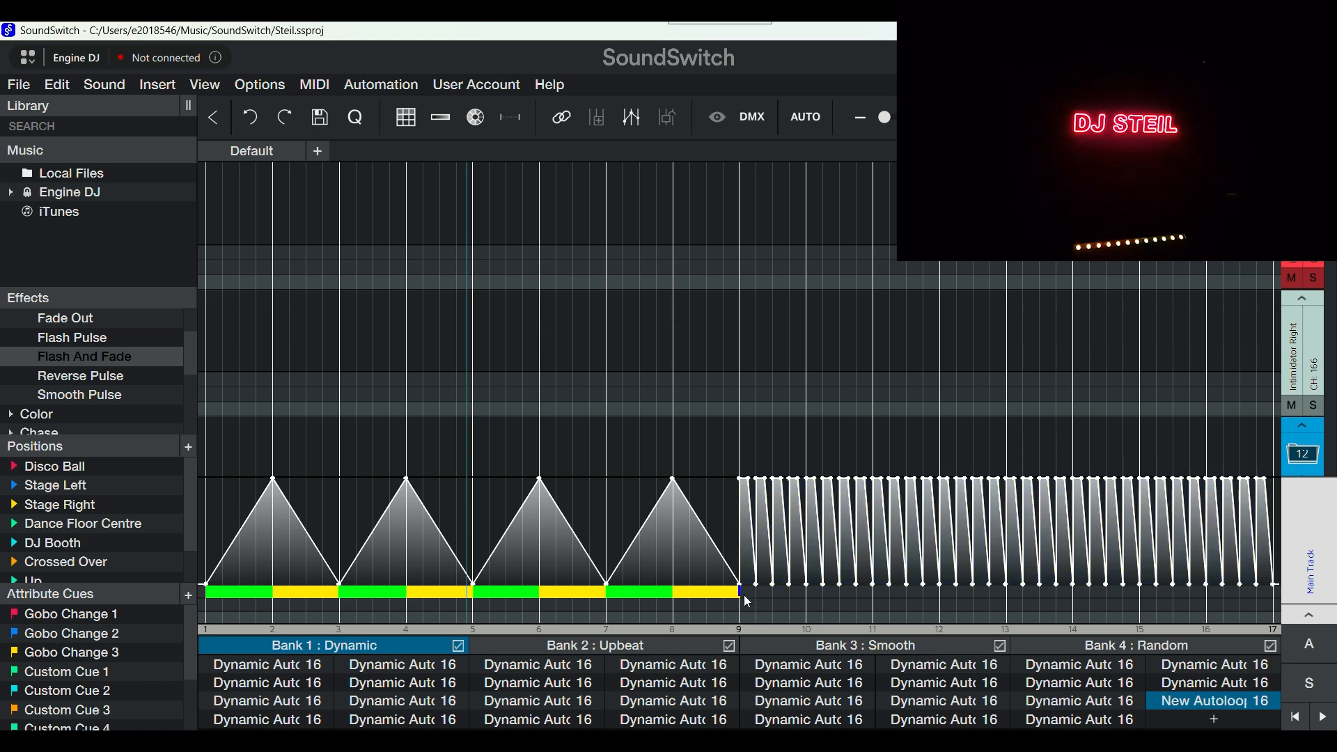
left_click_drag(745, 595, 833, 596)
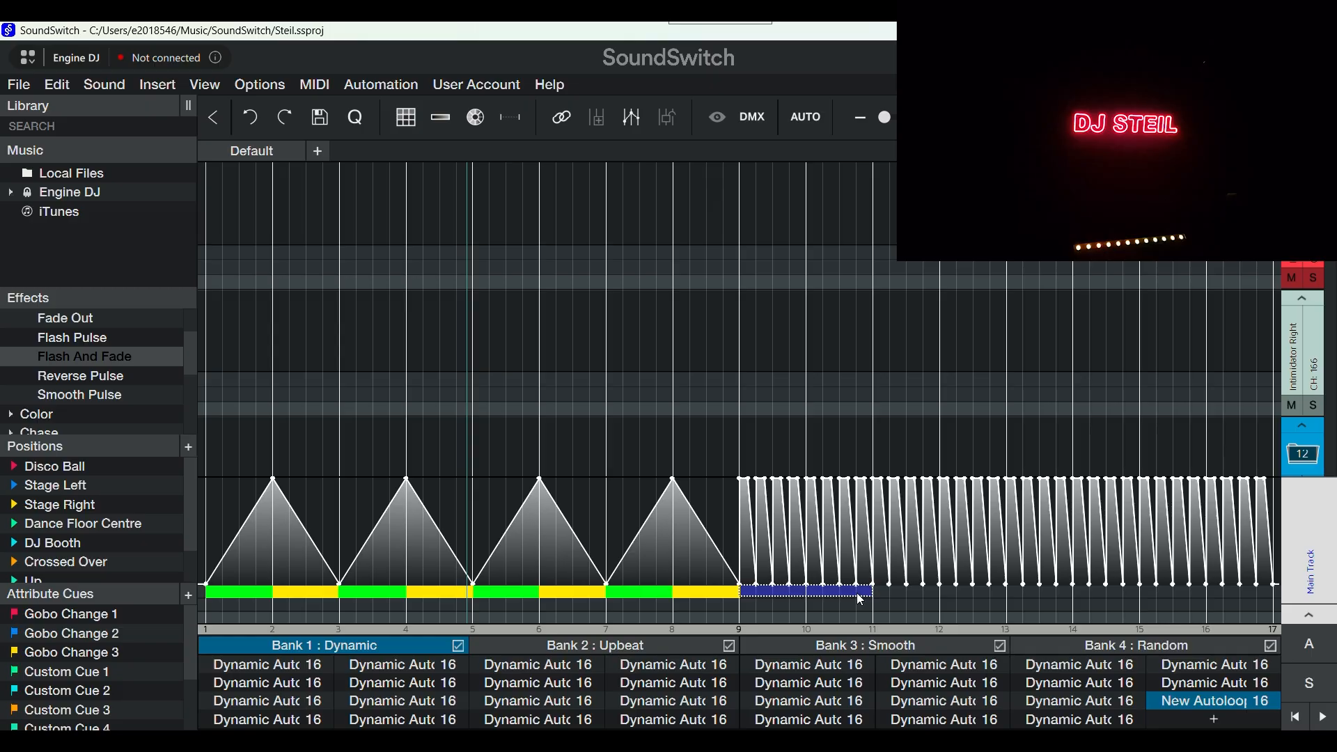
right_click(861, 598)
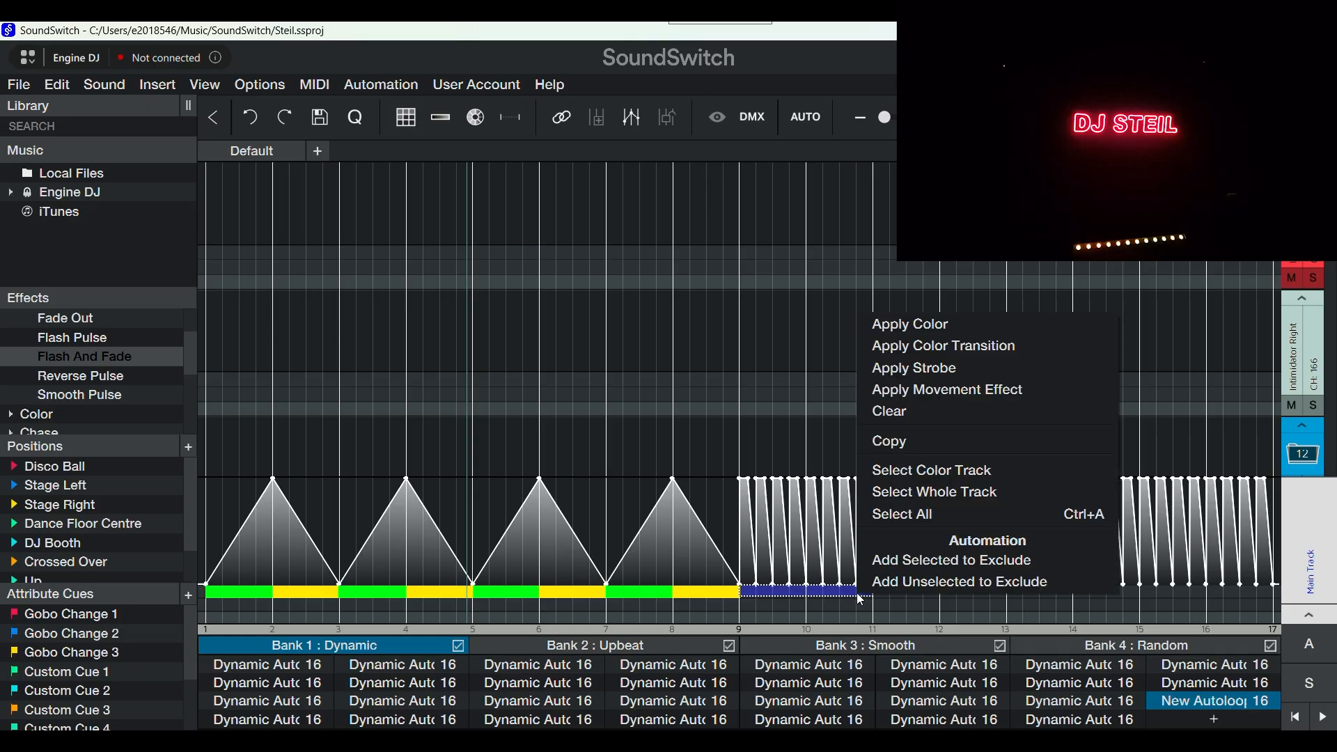
left_click(917, 356)
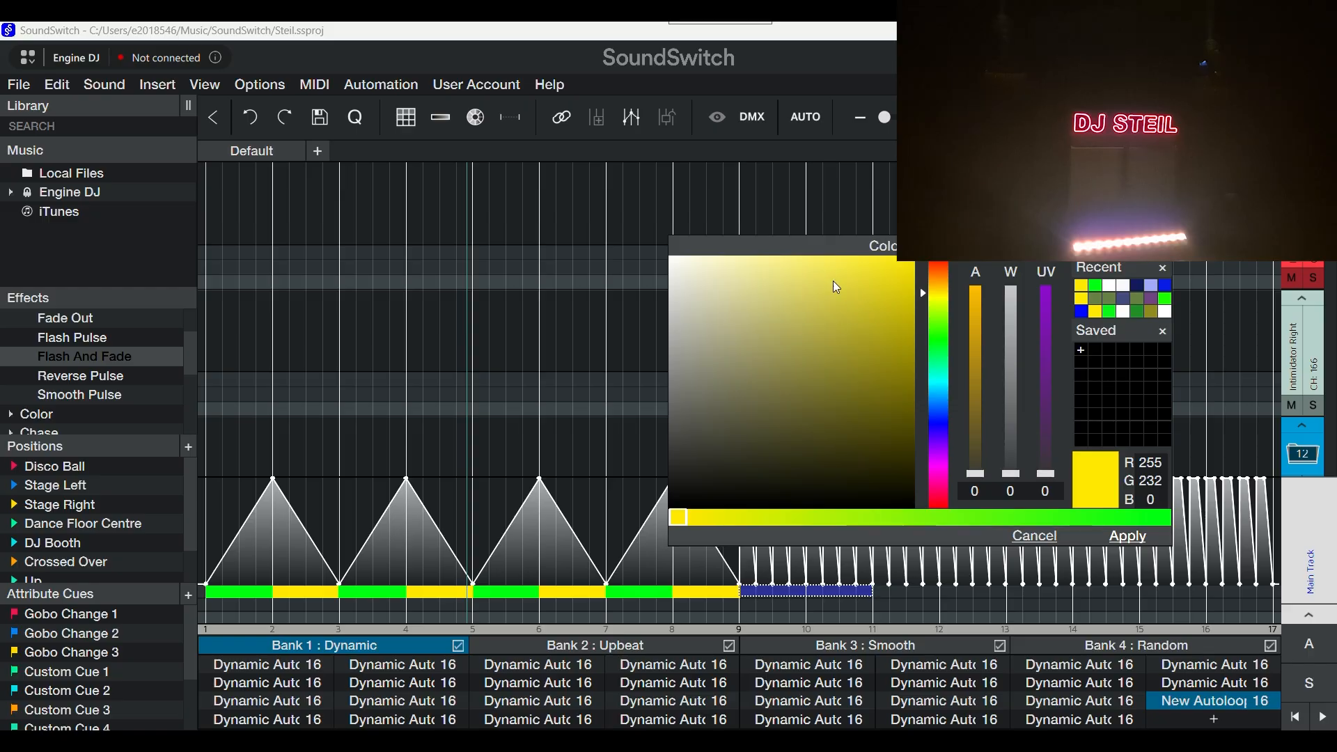
left_click_drag(817, 272, 780, 262)
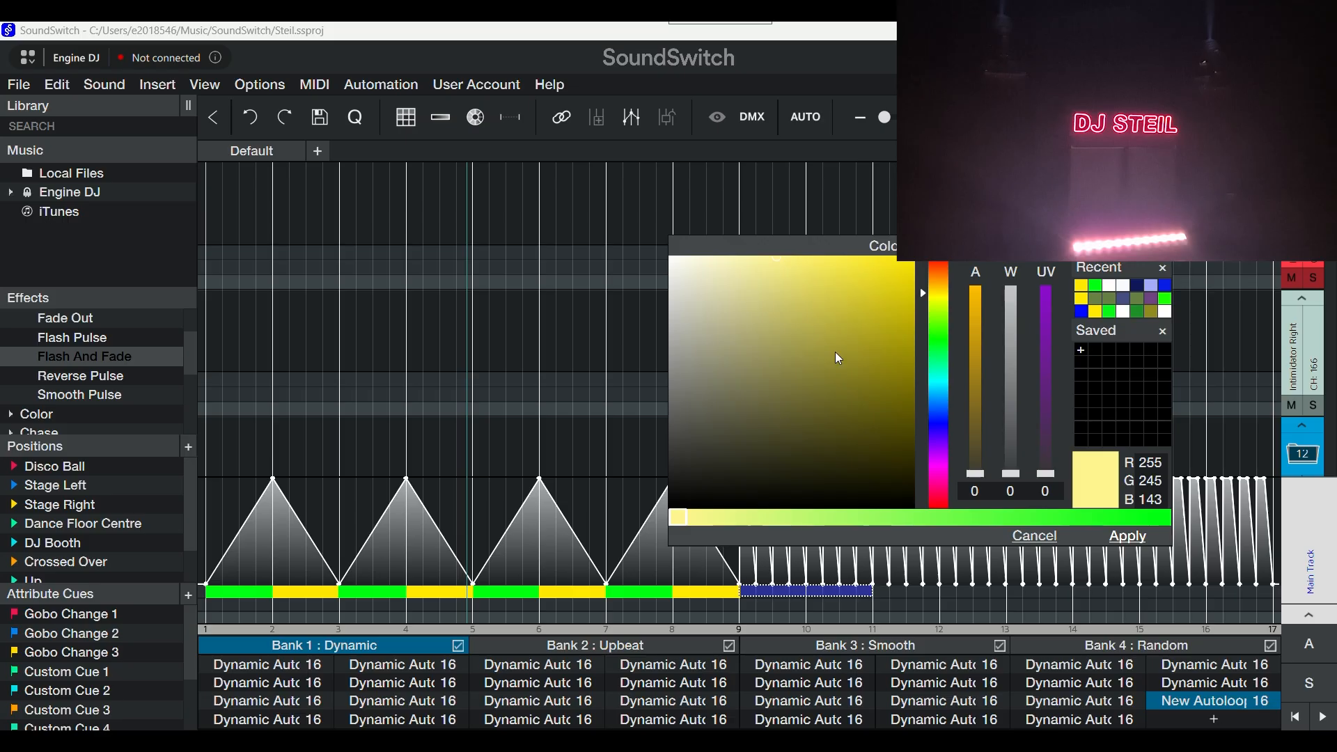
left_click(1167, 517)
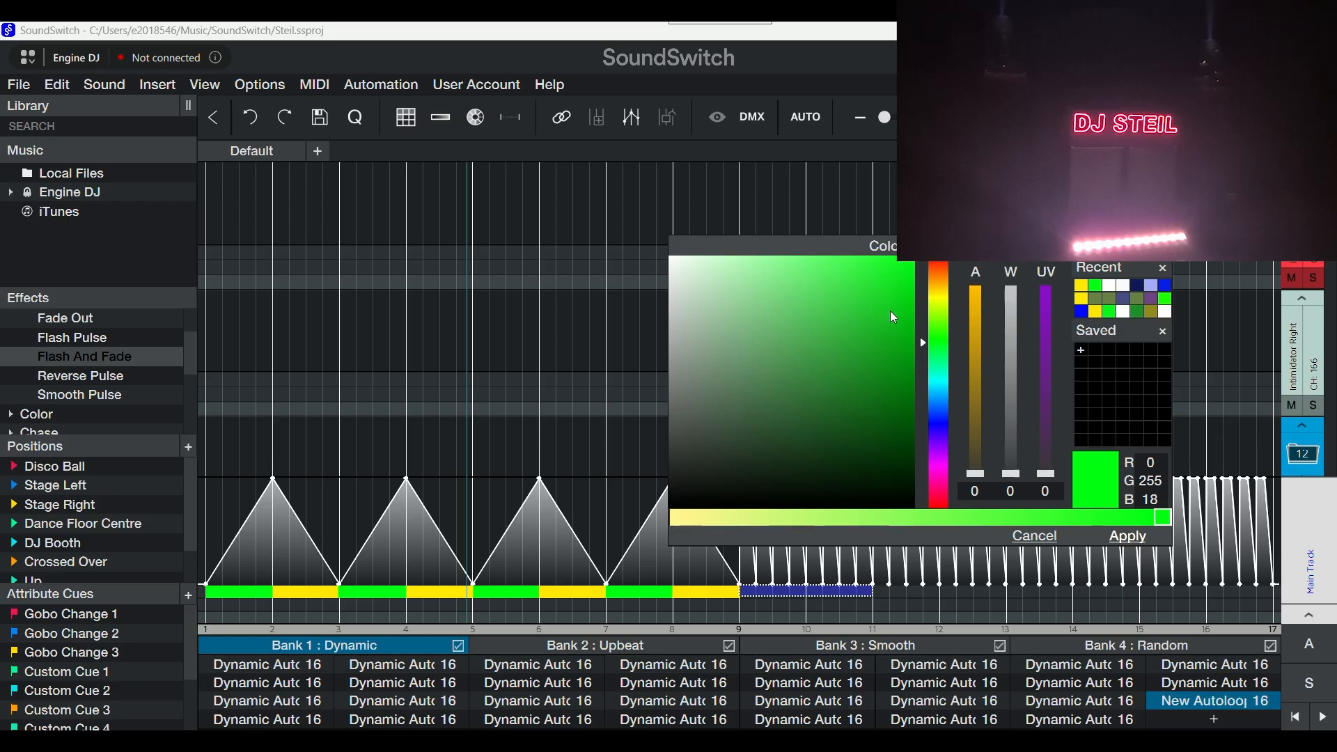
left_click_drag(890, 311, 914, 333)
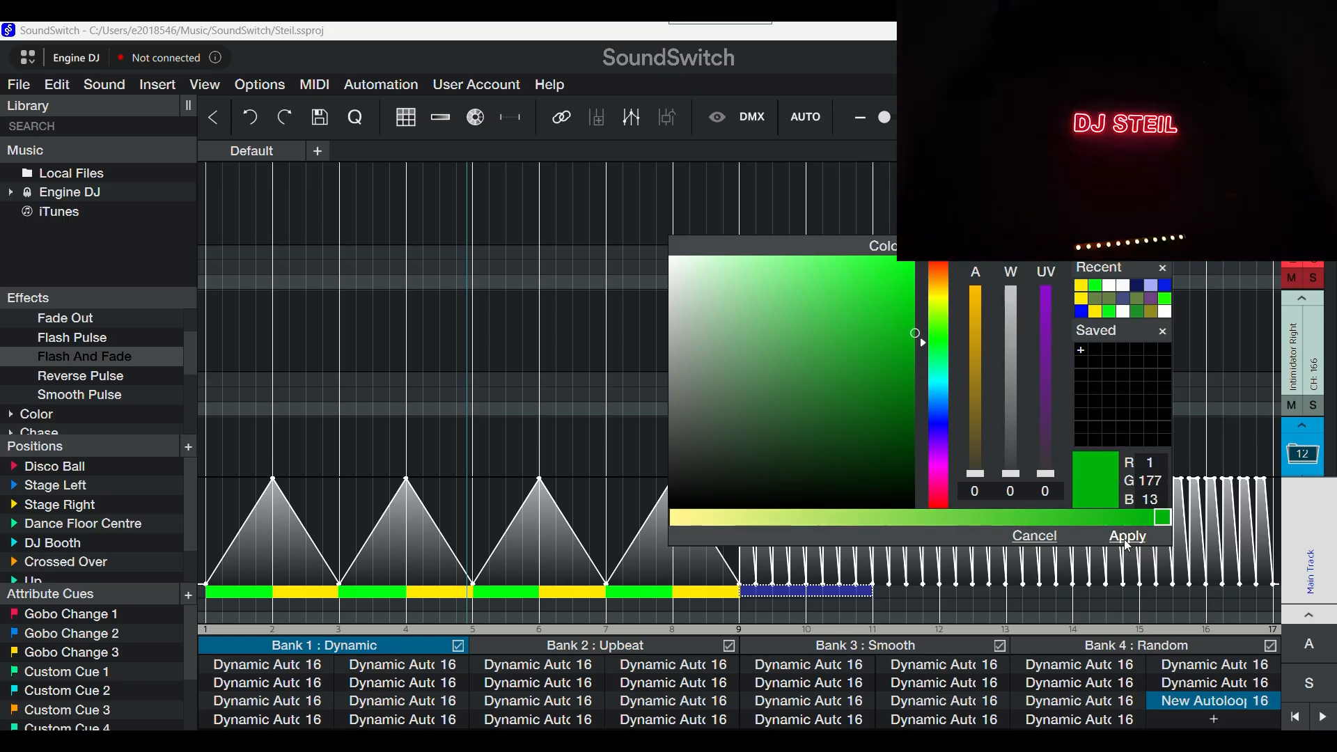
left_click(1128, 537)
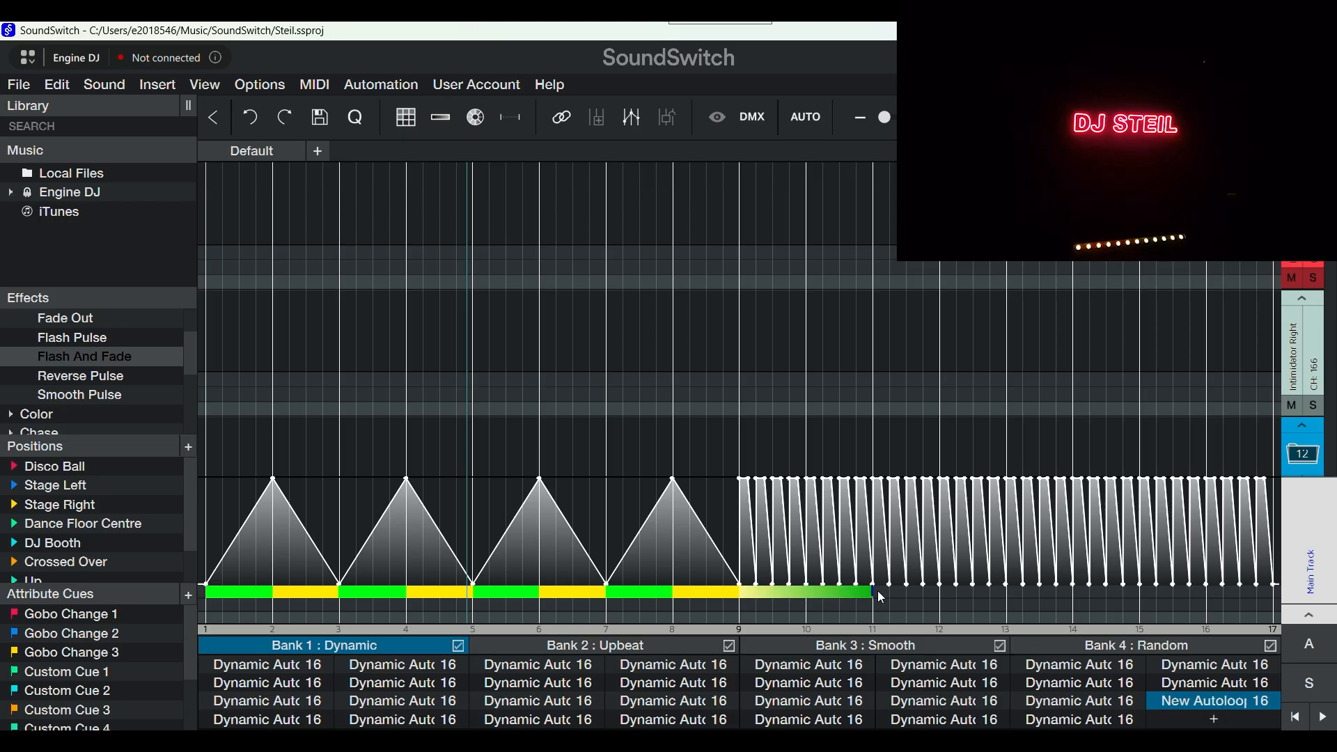
left_click_drag(878, 592, 1189, 620)
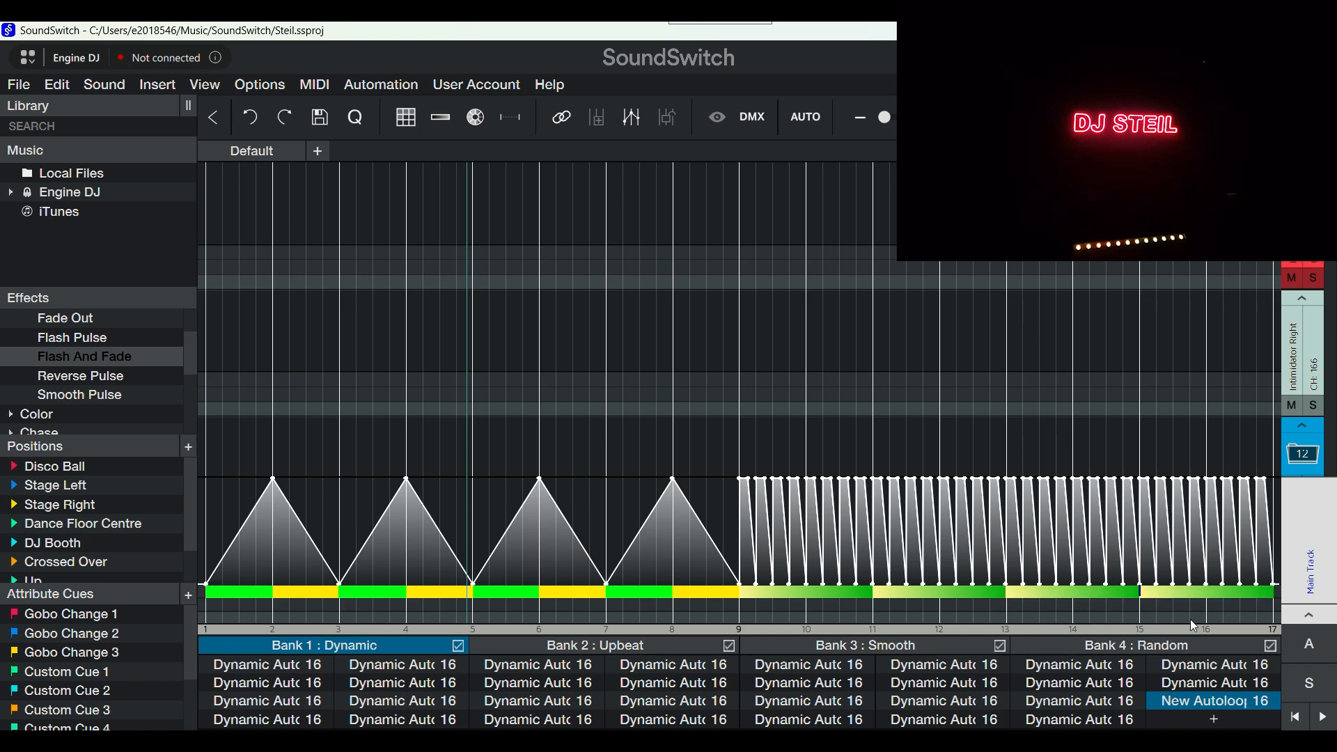
Play the autoloop from its beginning to preview the fades and the flash-and-fade section, and pause it before bar 13
left_click(1296, 719)
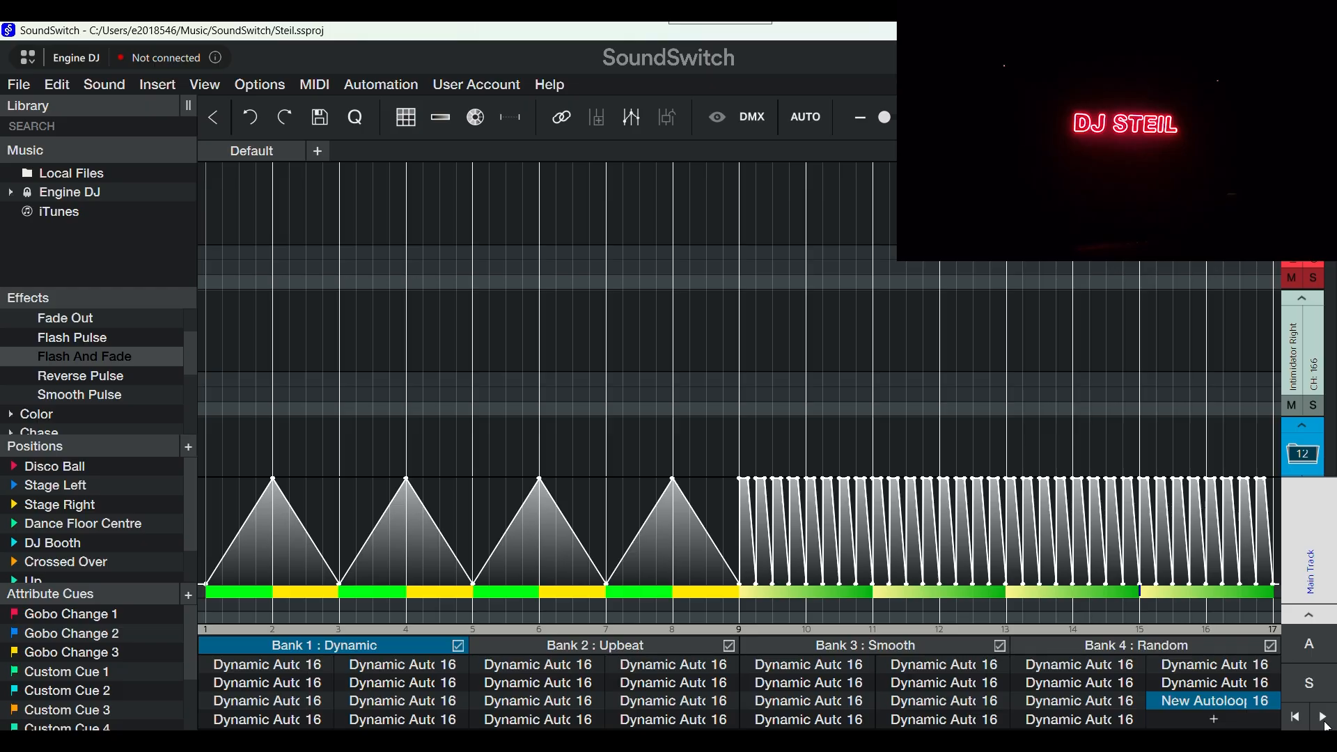
left_click(1323, 717)
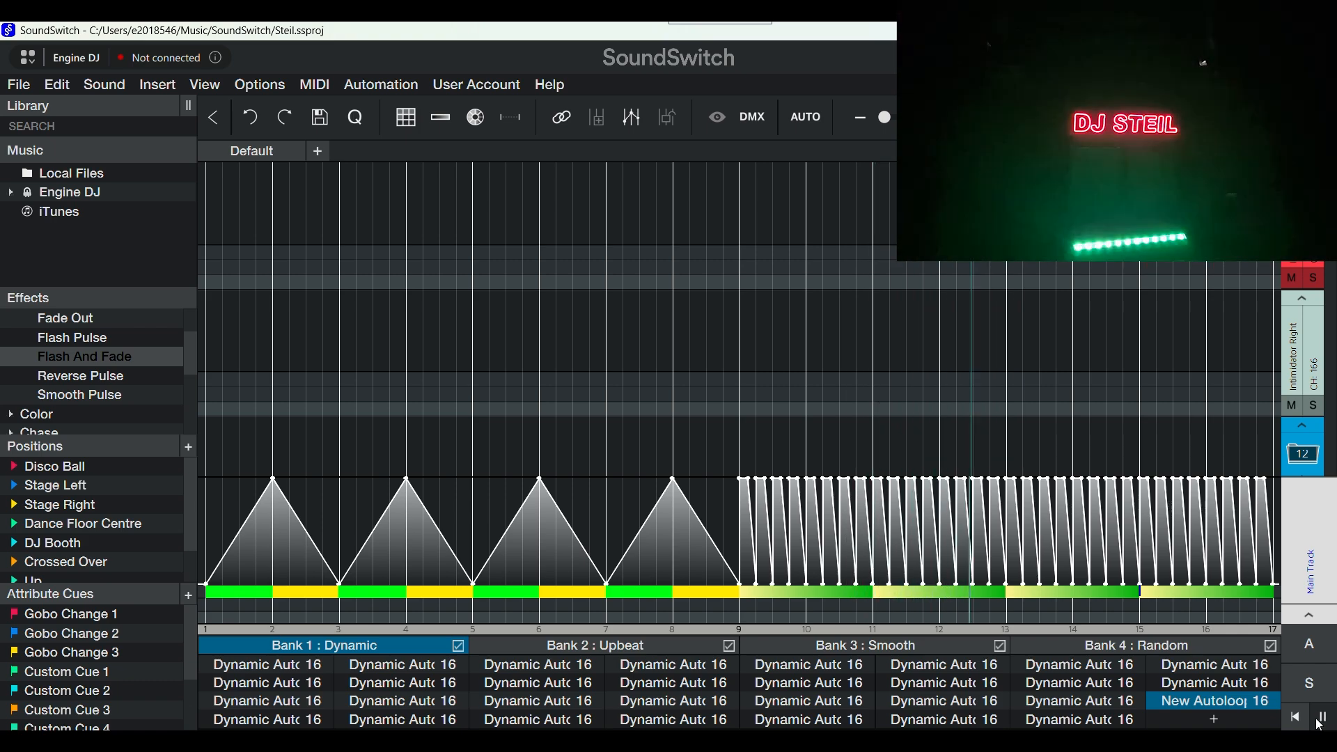
left_click(1323, 720)
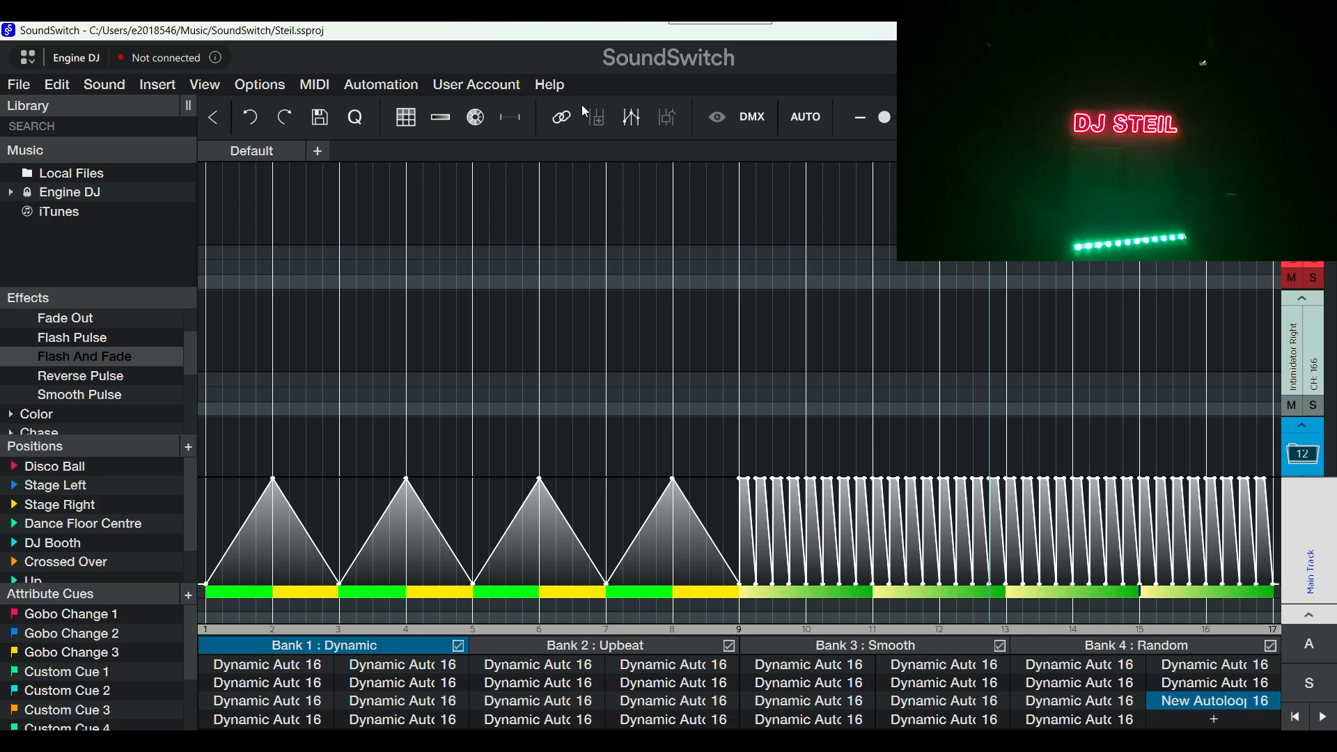
Apply the Forward Chase effect to the whole COLORband group on bars 1 through 8 at 100% with a beat length of 1/2
left_click(773, 238)
scroll(738, 320, "down", 3)
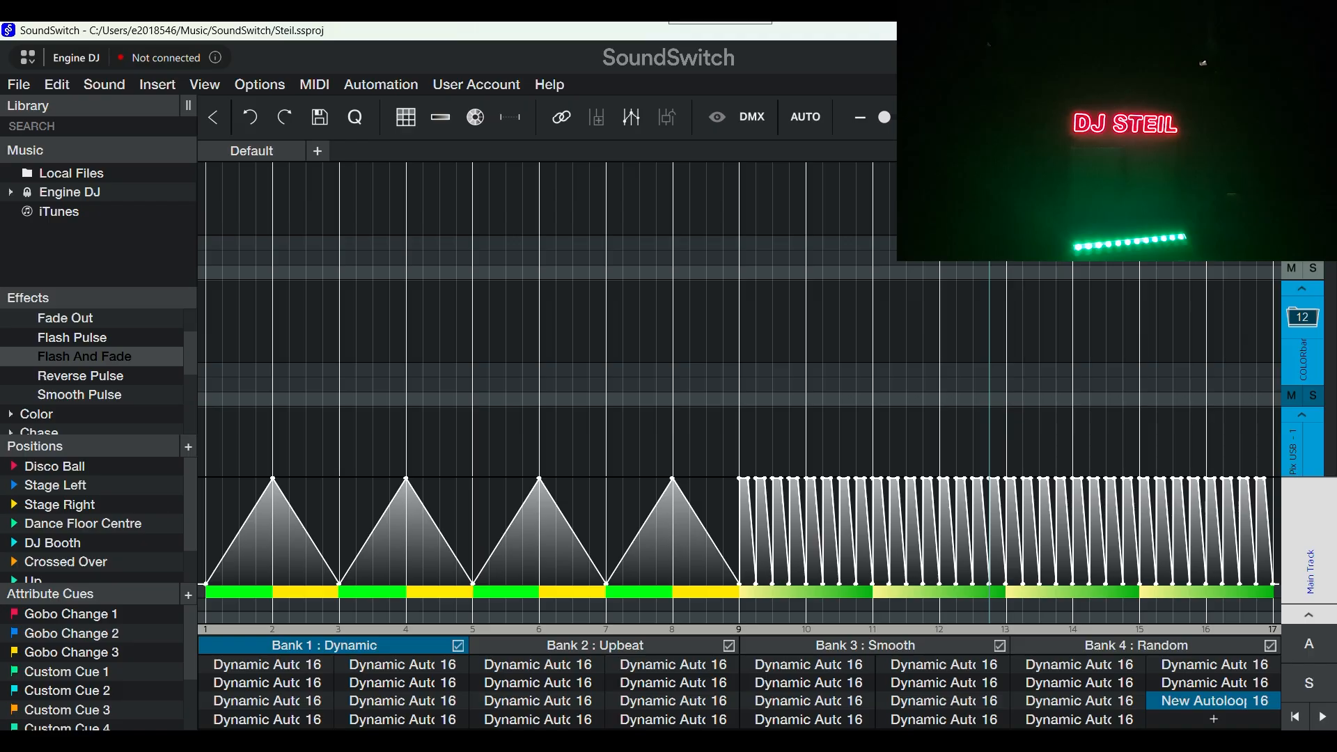
scroll(739, 320, "down", 3)
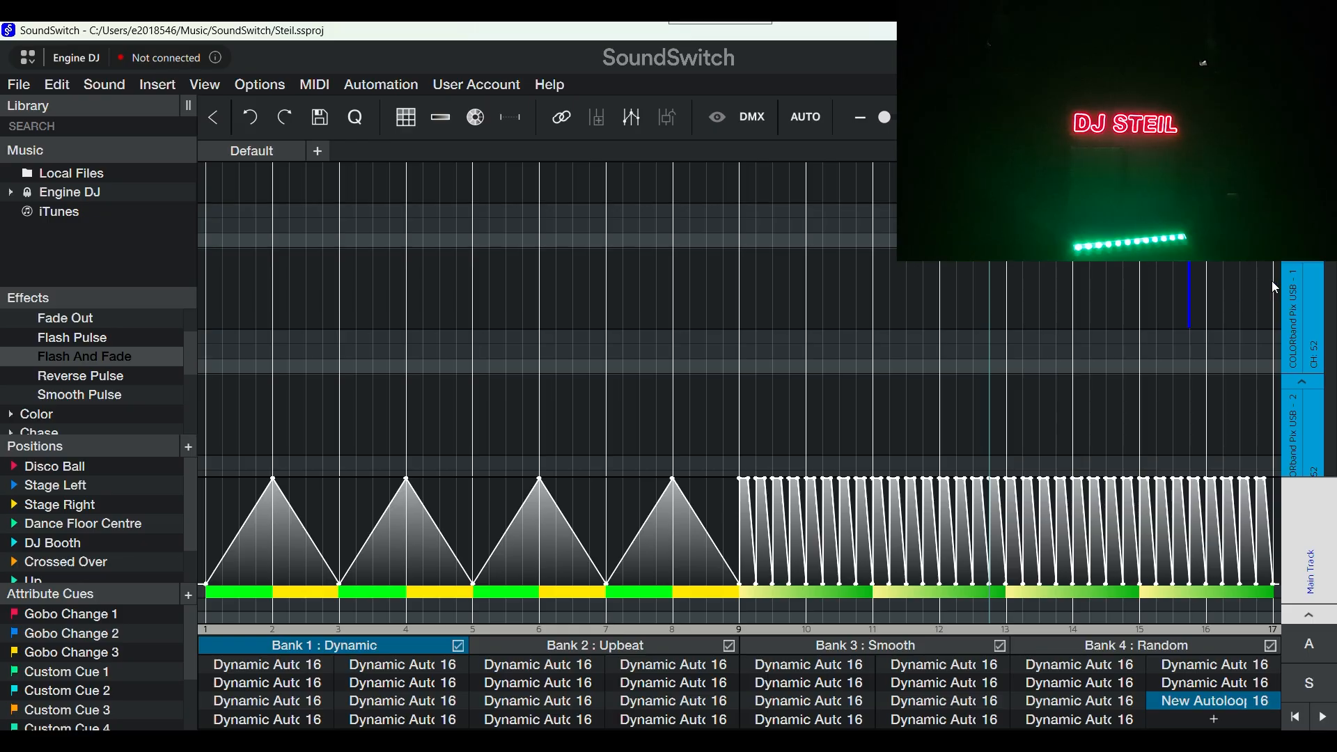
scroll(738, 362, "up", 2)
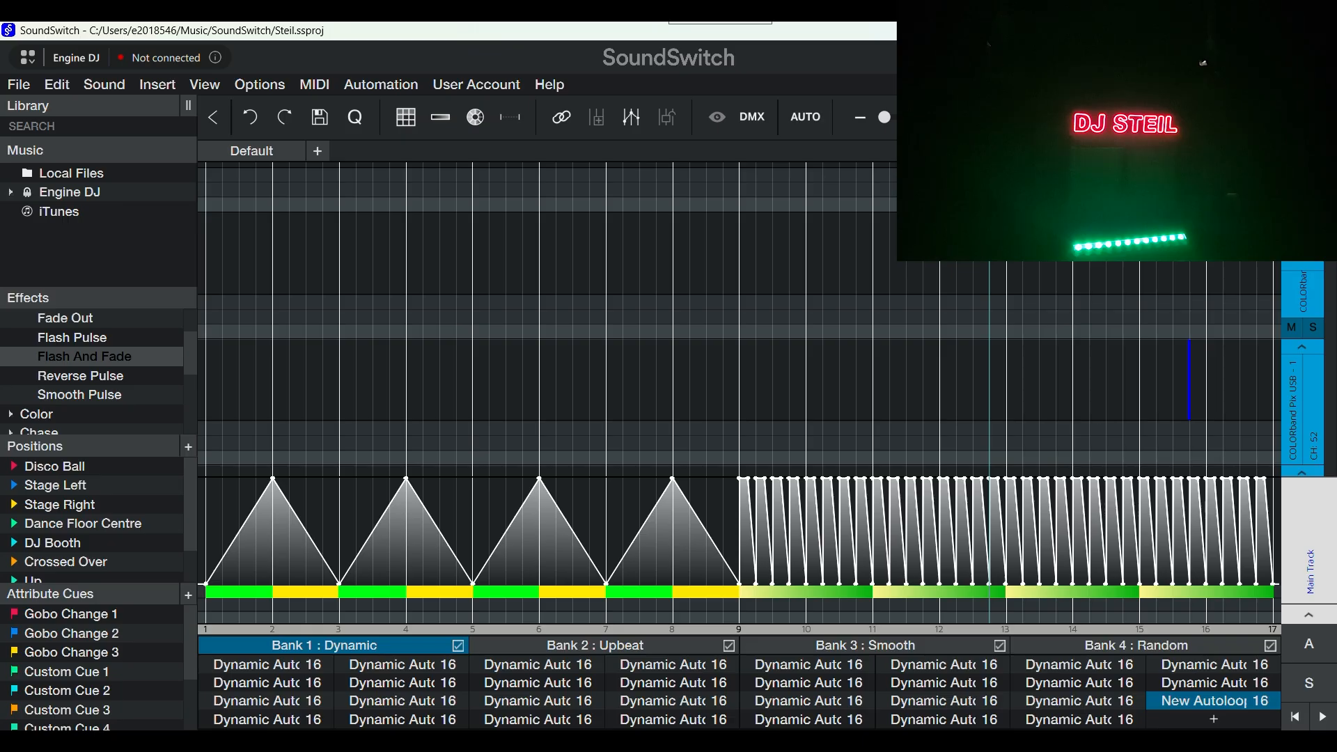
left_click_drag(741, 221, 207, 265)
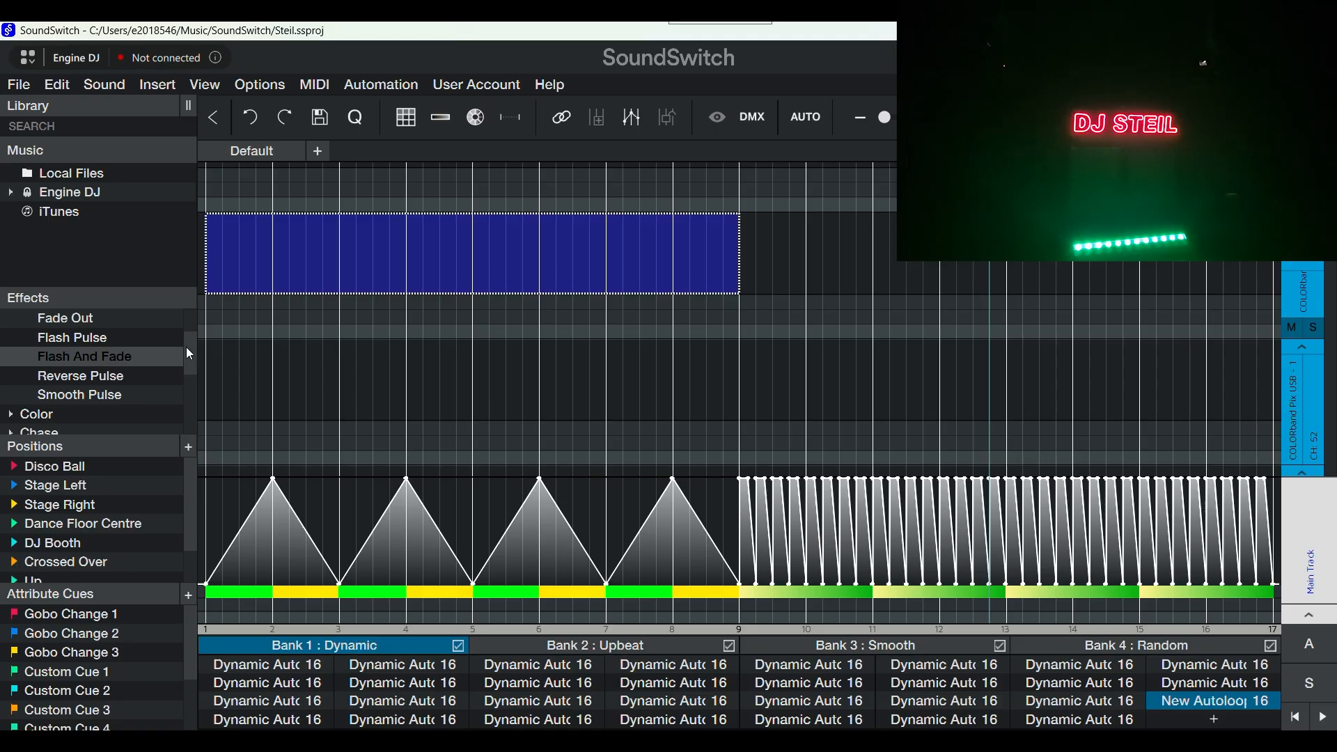
left_click_drag(194, 353, 192, 369)
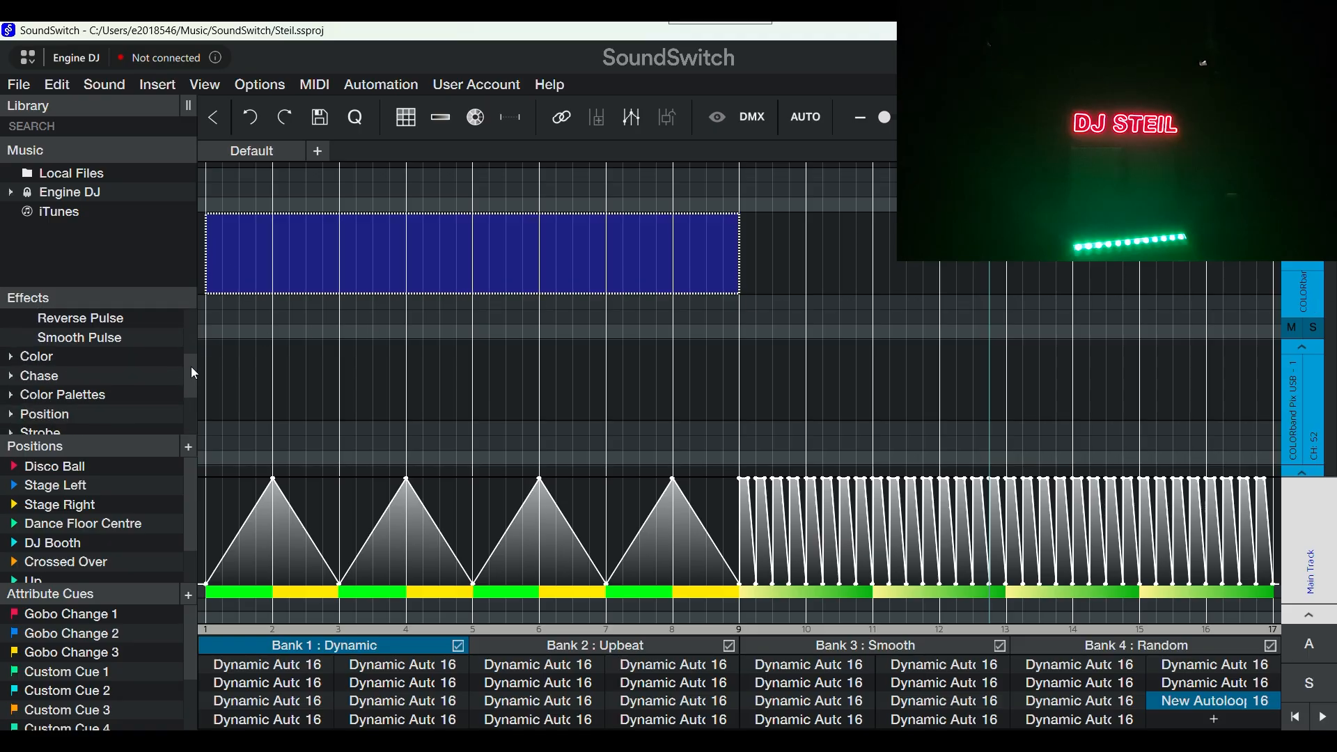
left_click(11, 376)
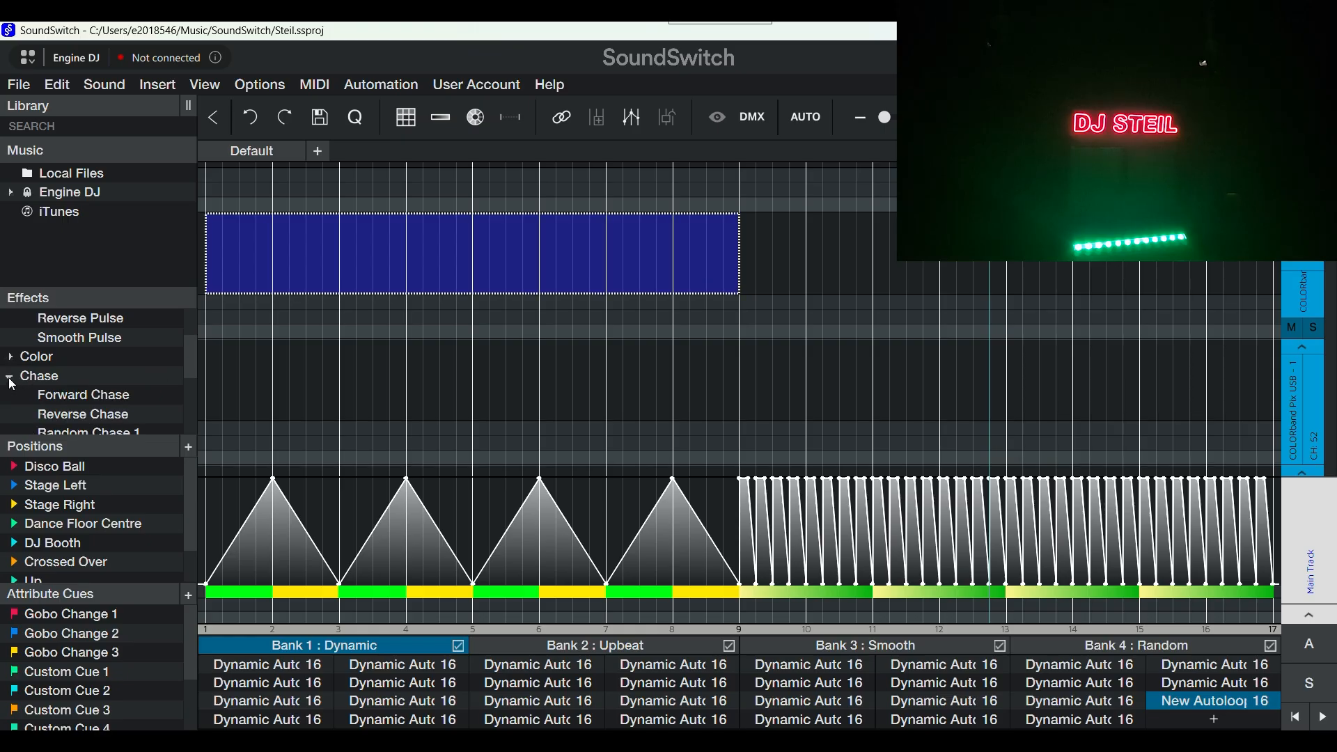
scroll(191, 363, "up", 2)
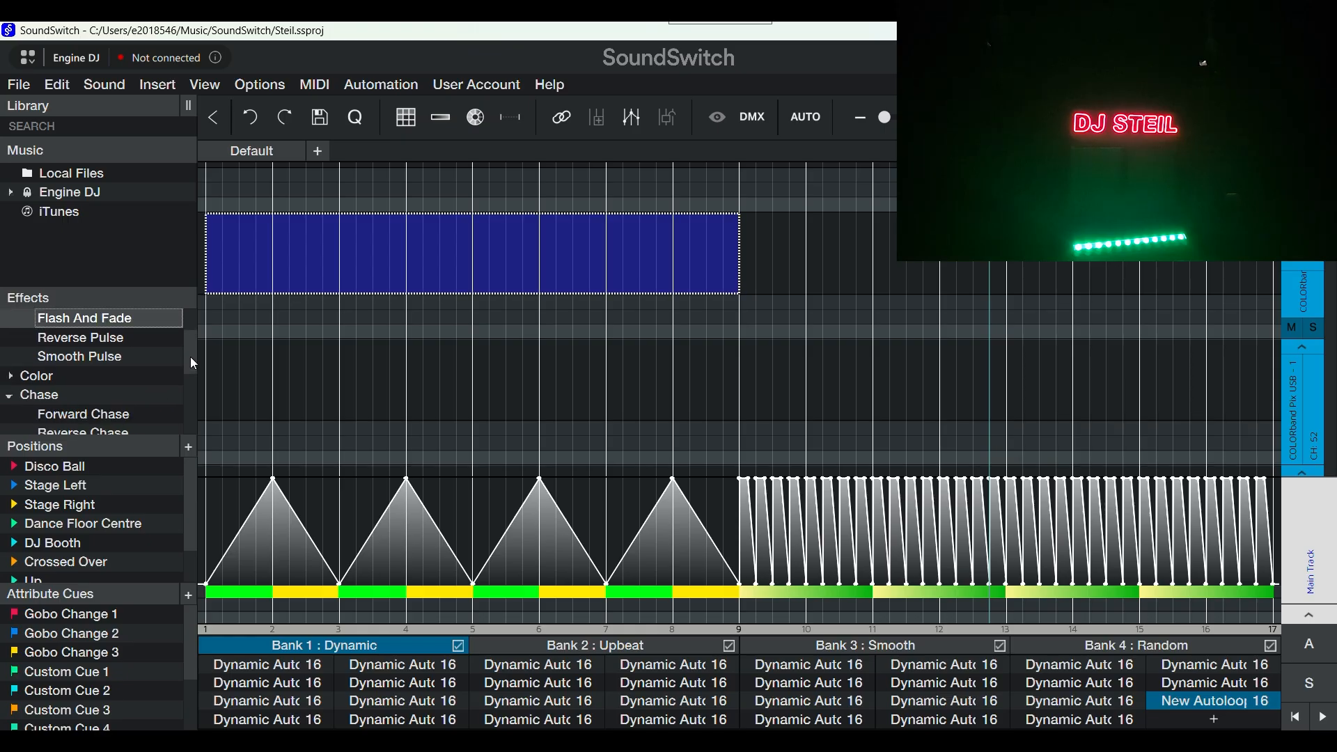
scroll(192, 361, "up", 1)
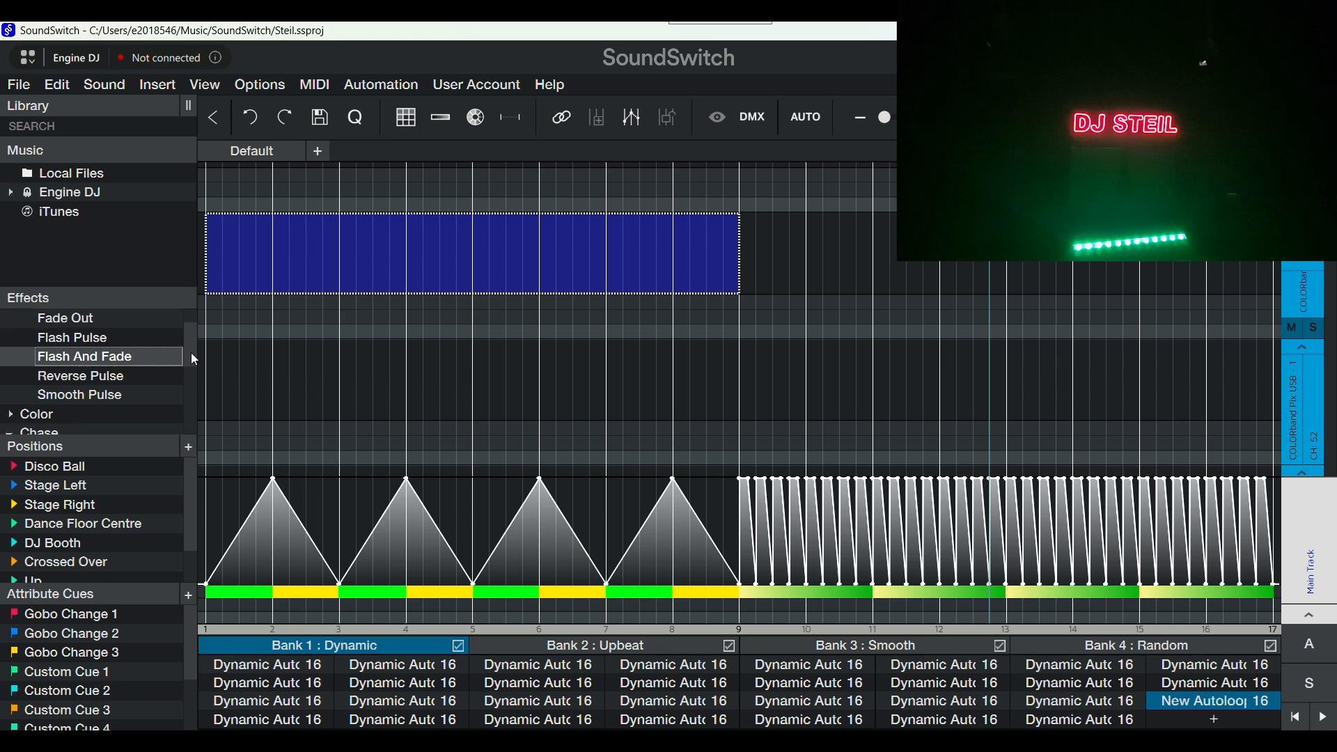
scroll(192, 362, "down", 2)
left_click_drag(189, 357, 188, 369)
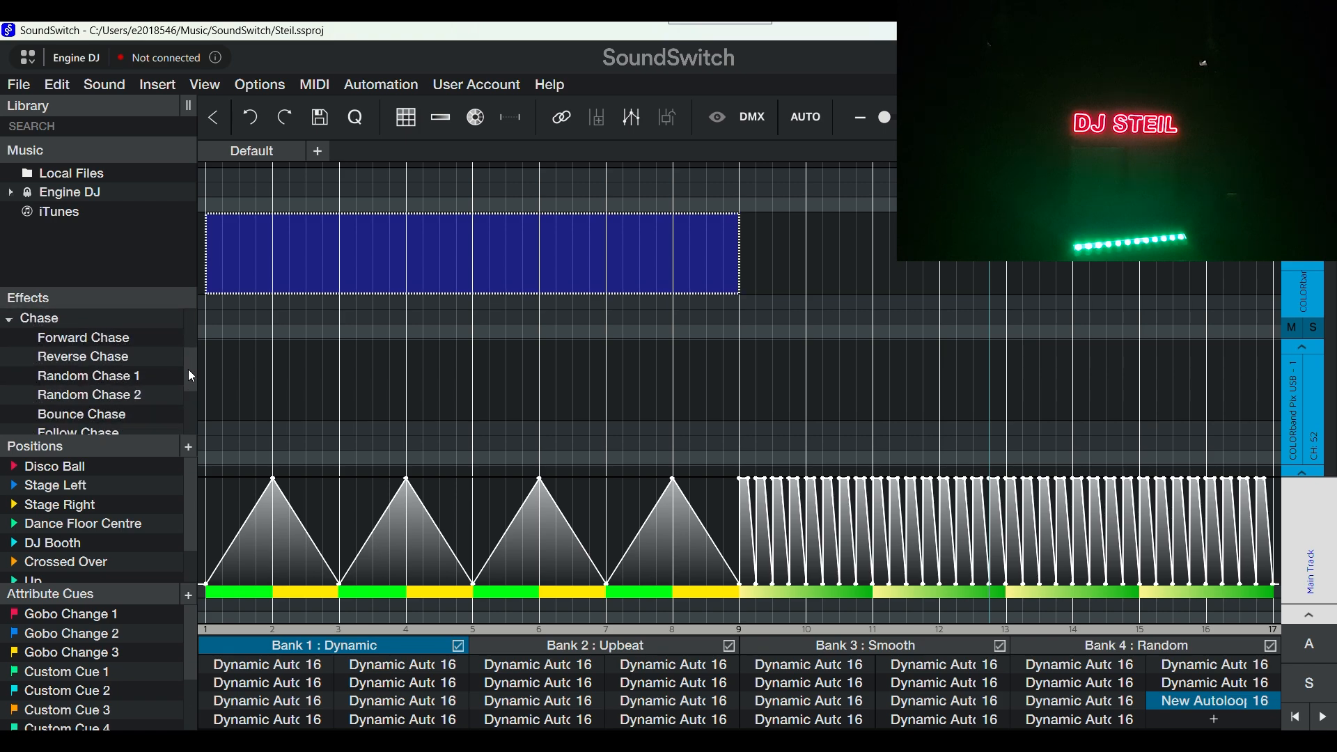
left_click(94, 341)
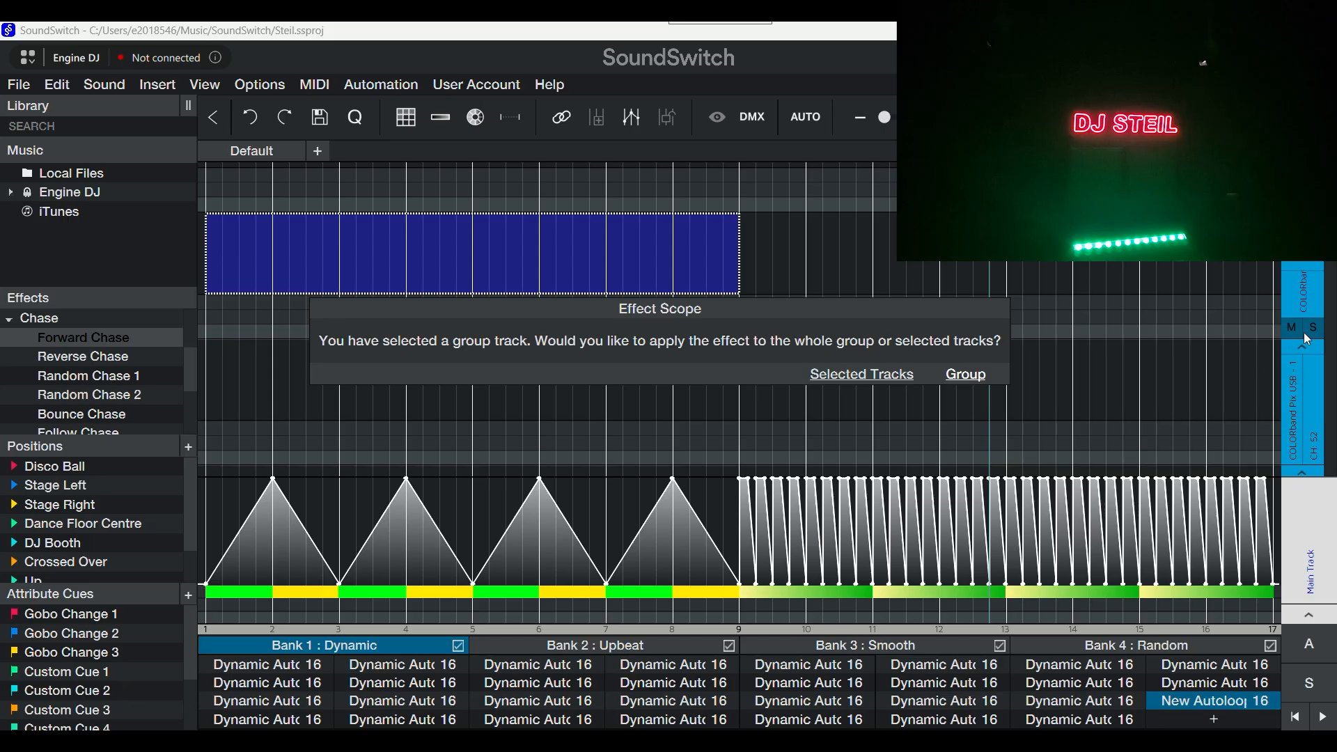
left_click(967, 374)
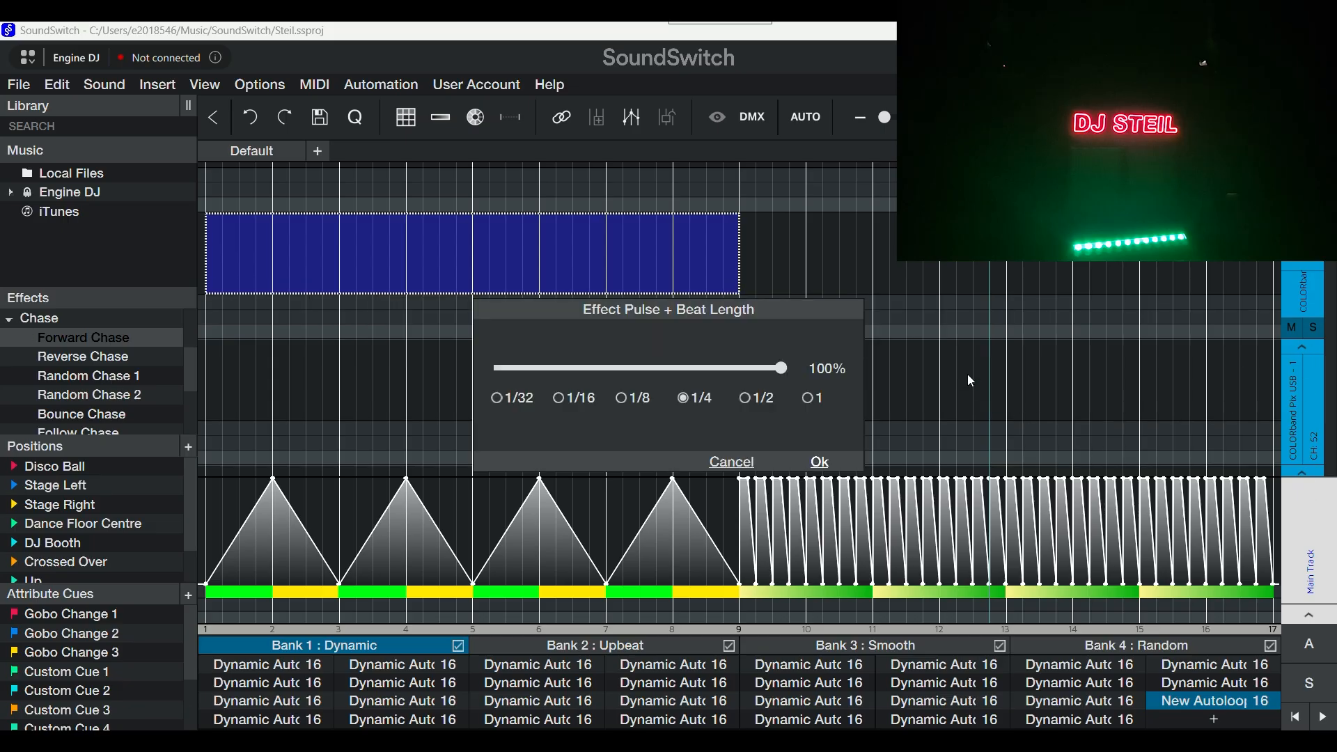
left_click(750, 402)
left_click(824, 463)
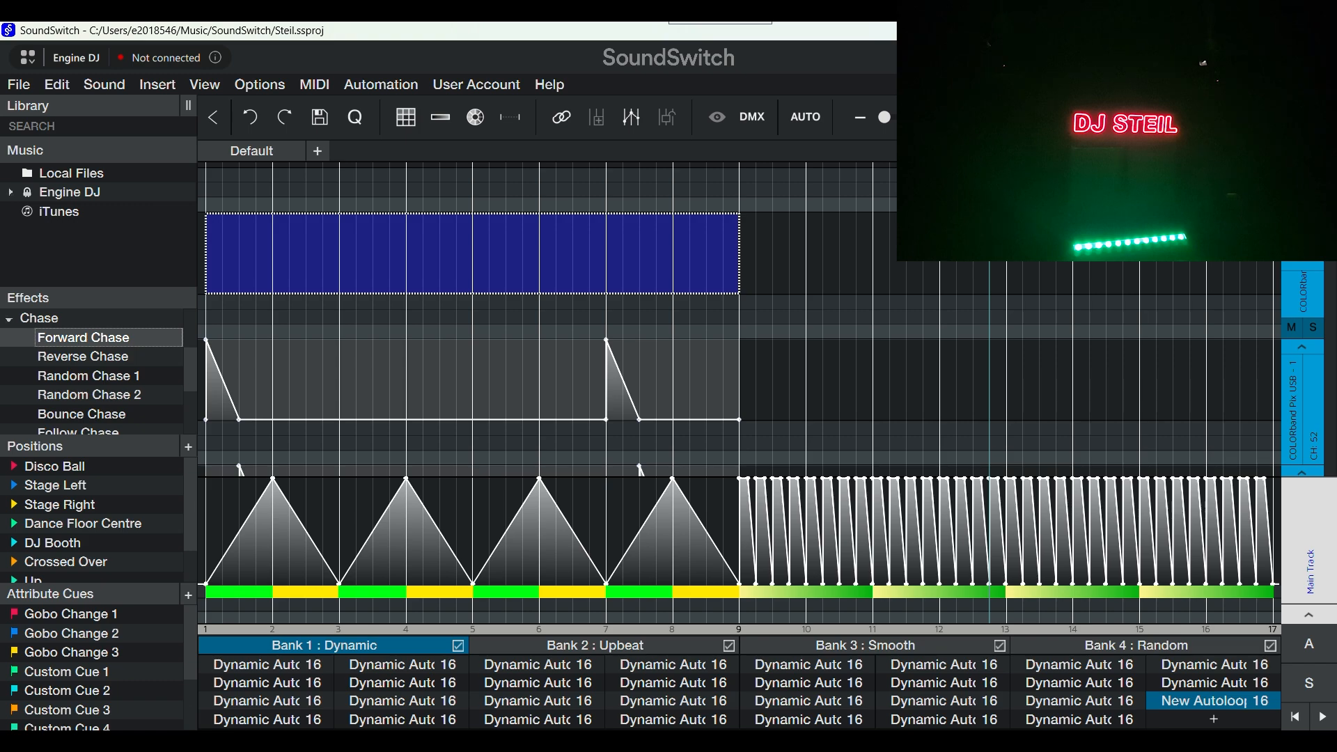
Examine the forward chase across the COLORband tracks, play the autoloop to preview it, and return to the beginning
scroll(738, 334, "up", 3)
scroll(738, 335, "down", 1)
scroll(625, 317, "down", 2)
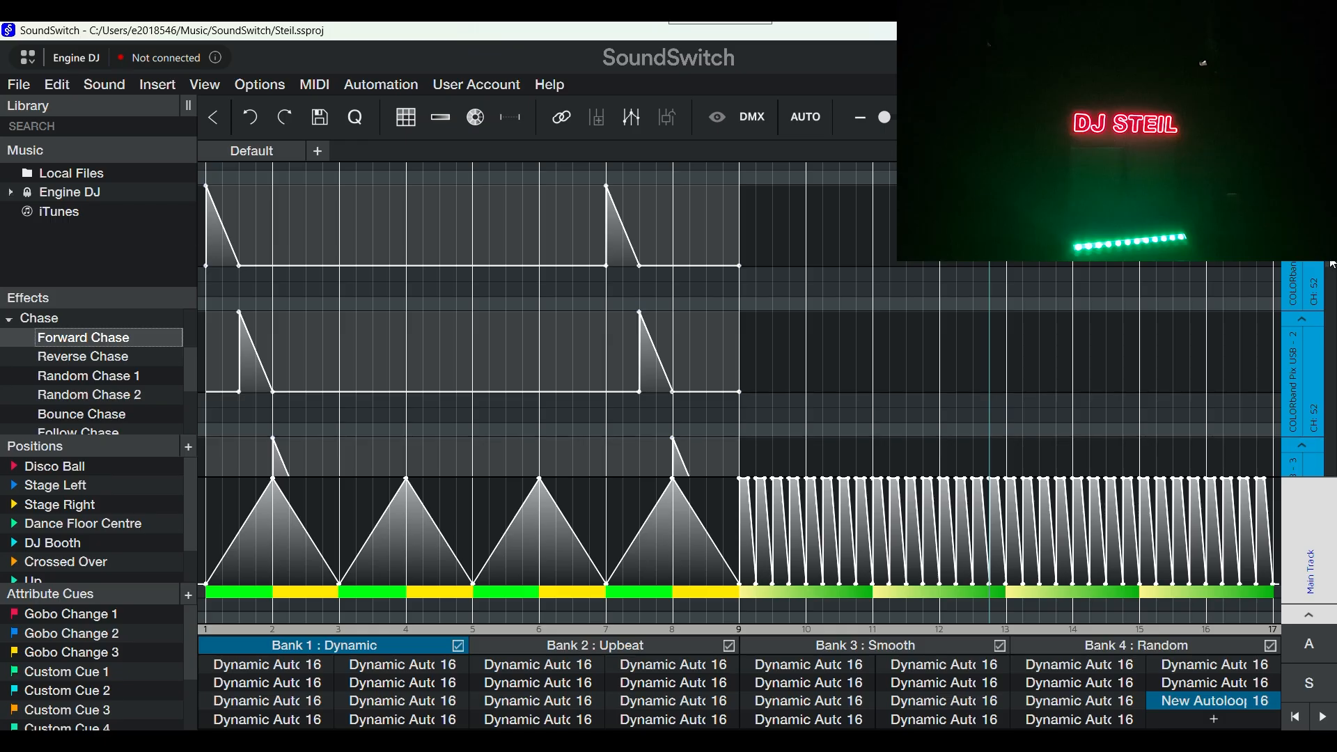
scroll(1302, 362, "up", 2)
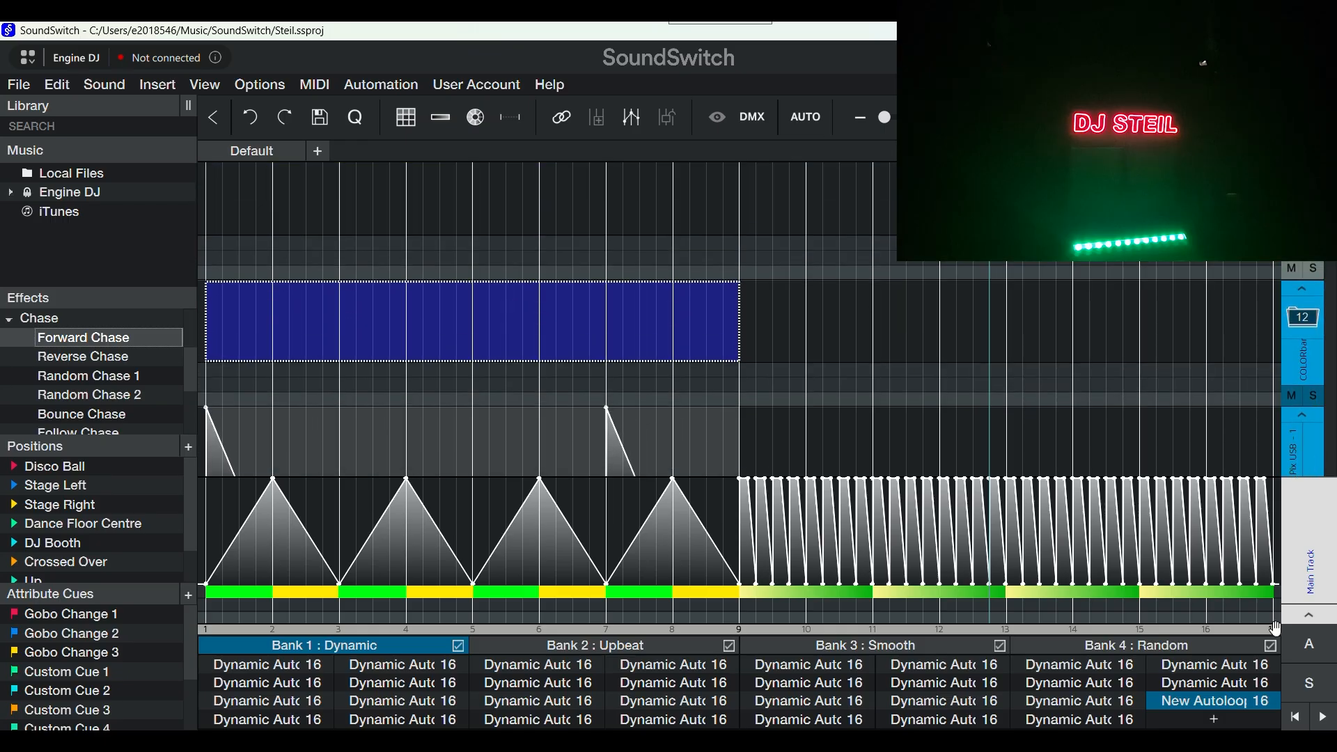
left_click(1323, 723)
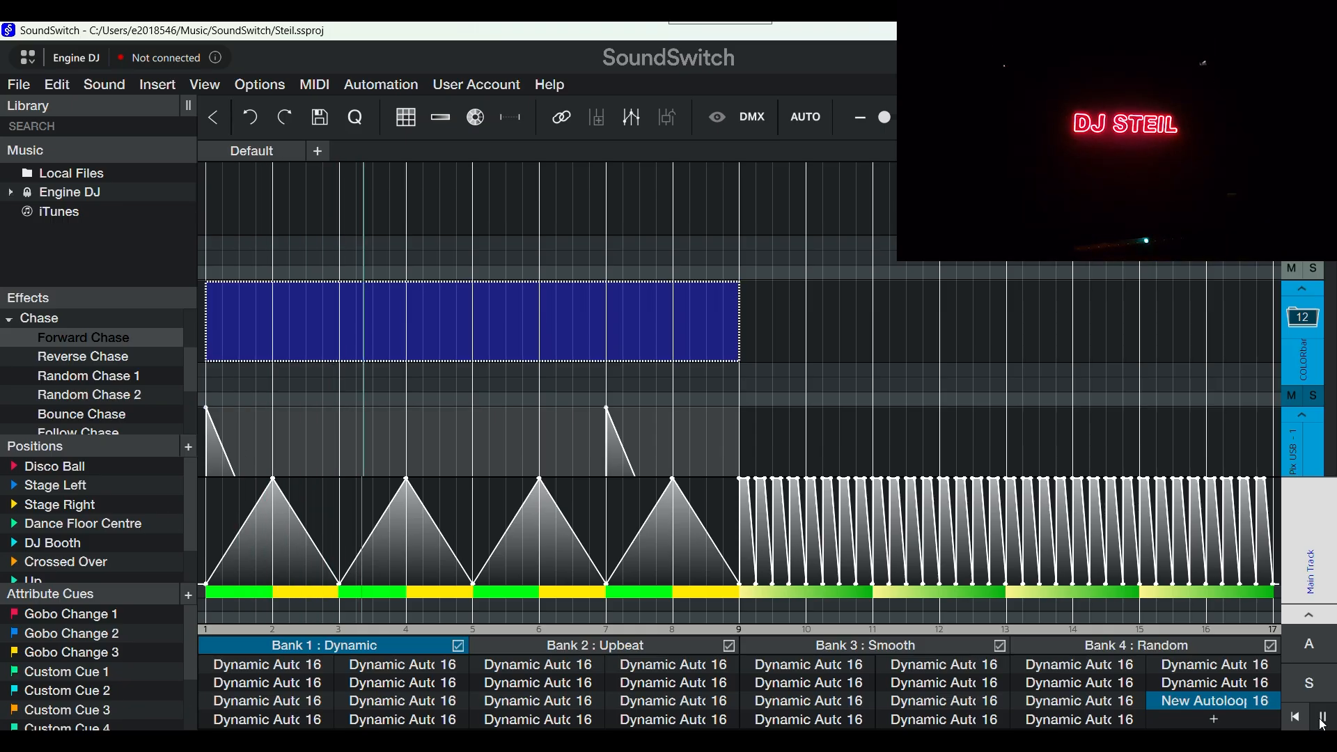
left_click(1300, 721)
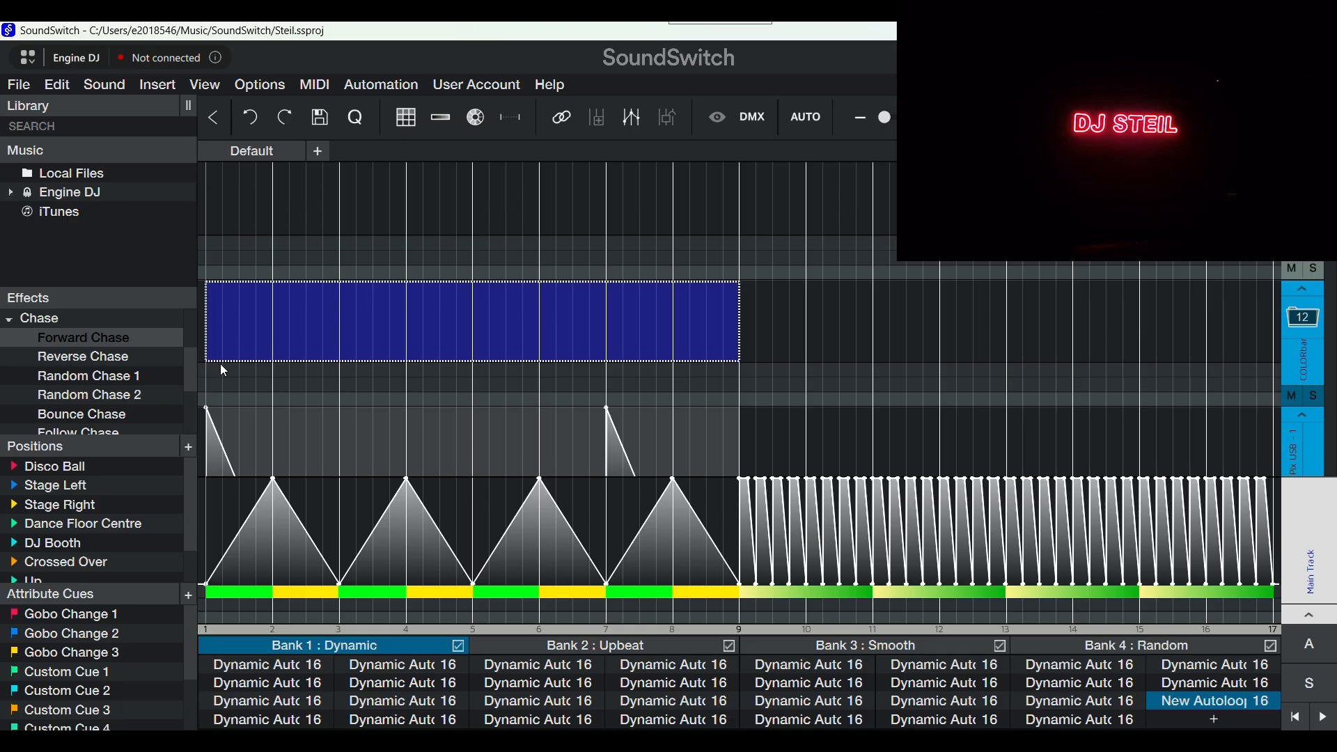
Apply Alternating Chase to the whole COLORband group on bars 1 through 8 with 100%, beat length 1/4, Forward, light count 4 and Diagonal, and preview it
left_click_drag(194, 374, 191, 387)
double_click(97, 377)
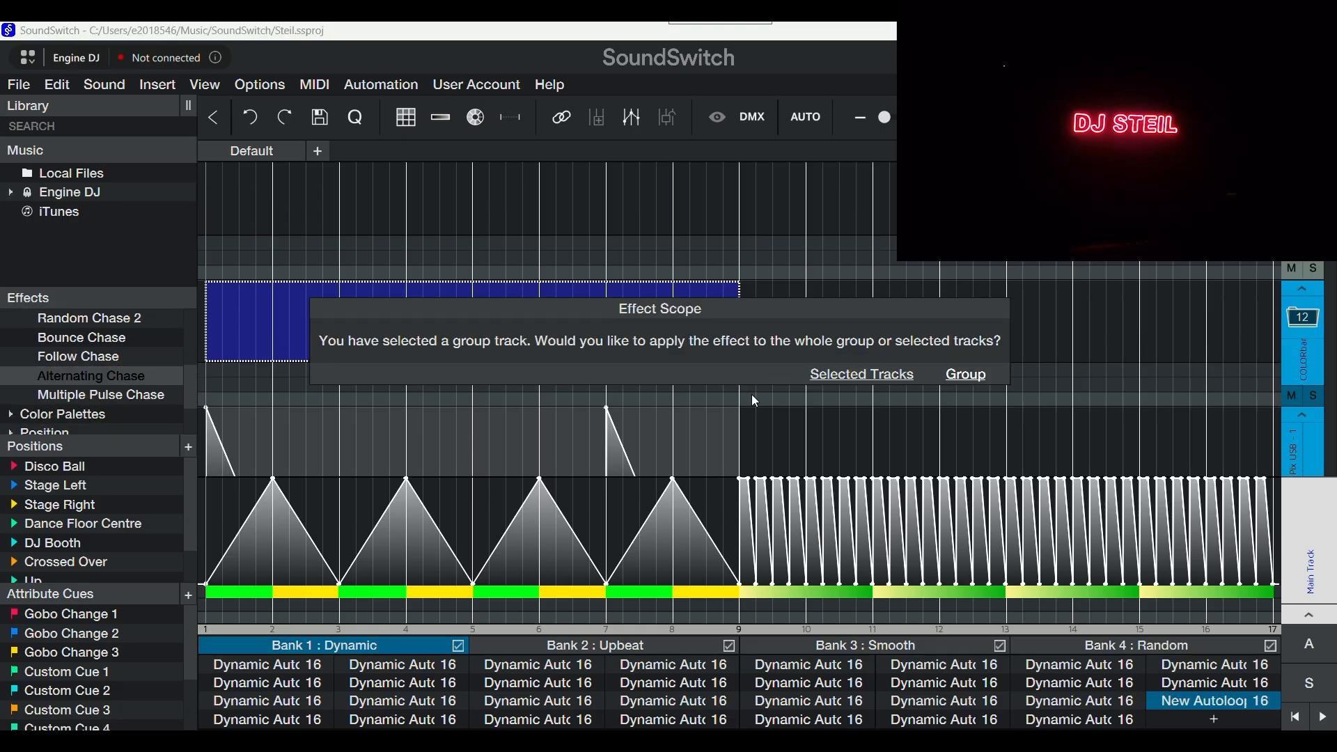
left_click(965, 375)
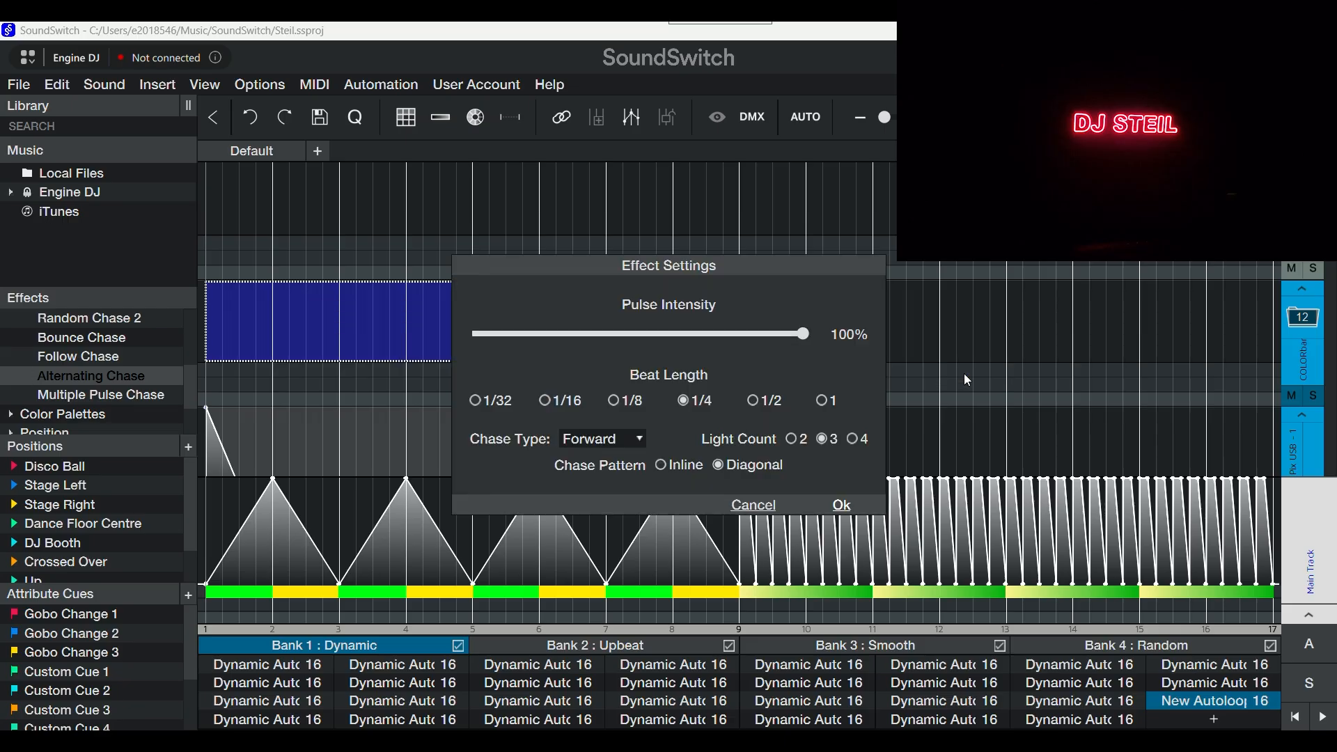
left_click(852, 440)
left_click(842, 506)
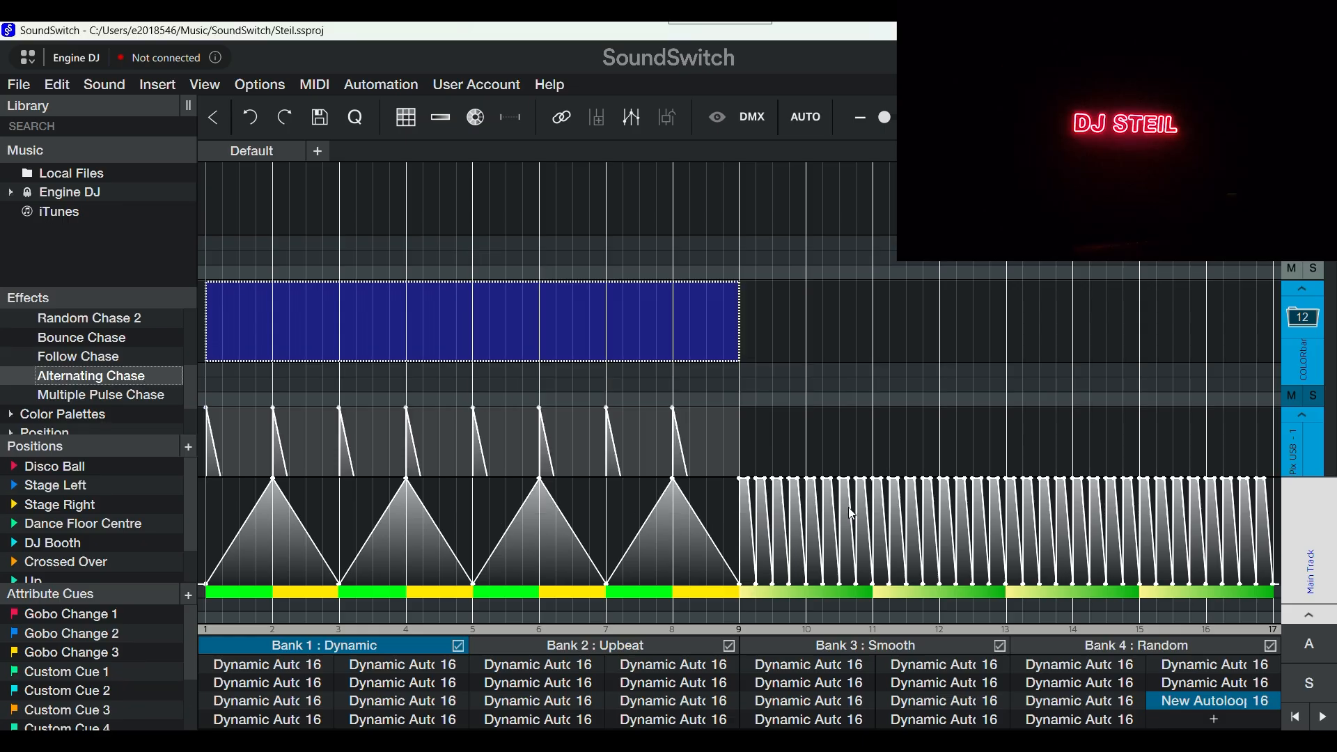
left_click(1323, 717)
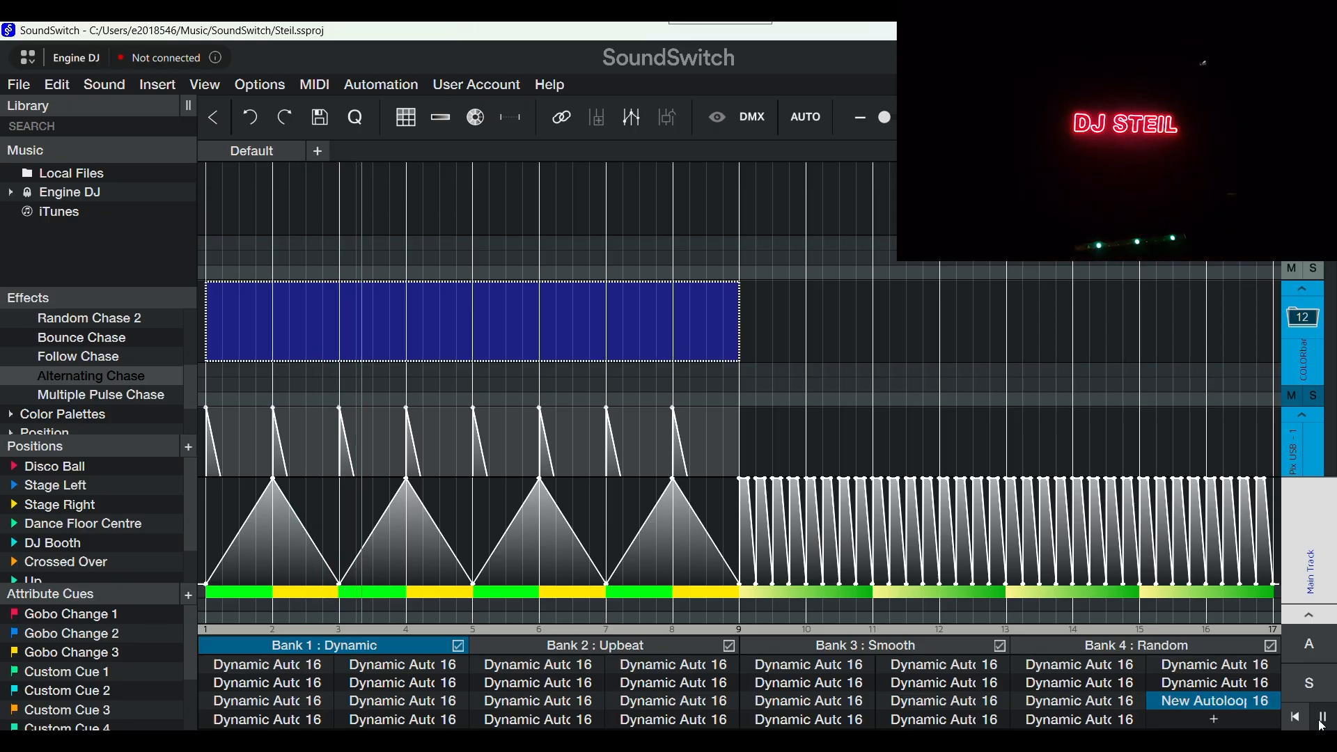
left_click(1321, 723)
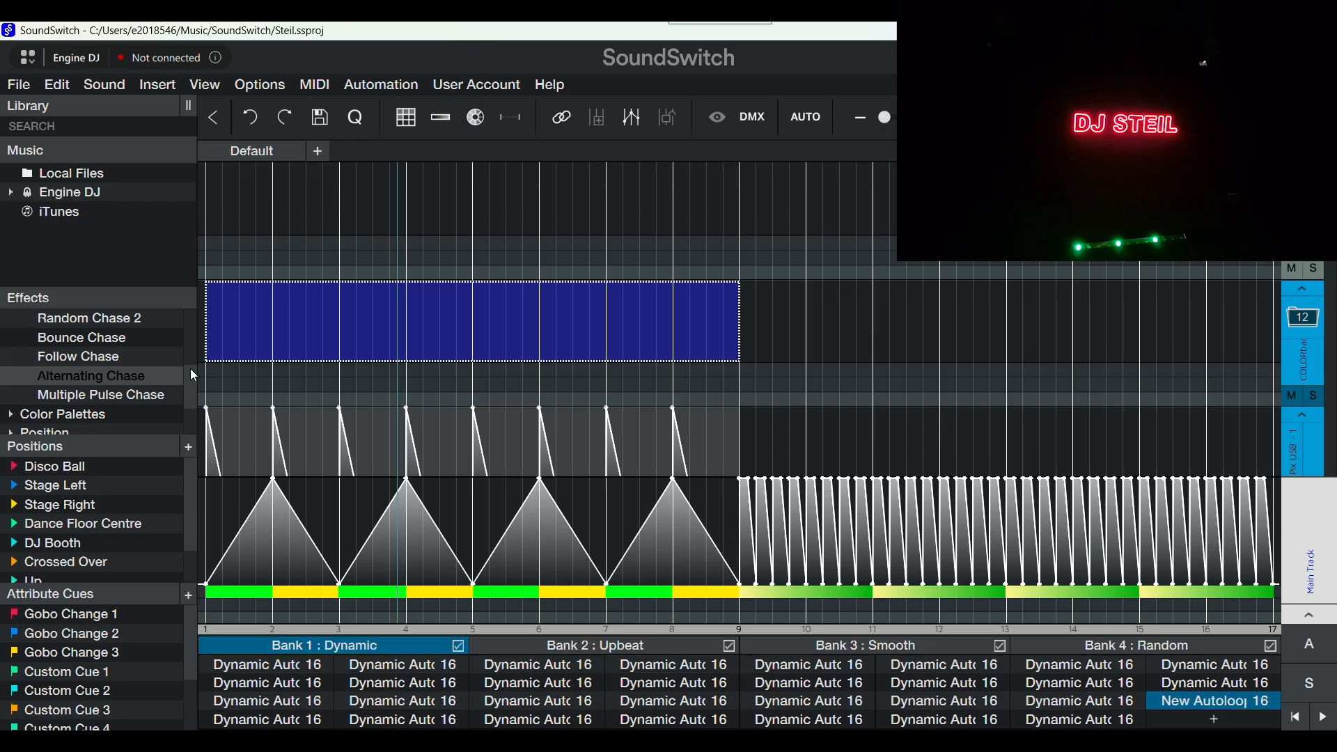
Apply the Random Intensity effect to the whole COLORband group on bars 9 through 16
scroll(191, 369, "up", 2)
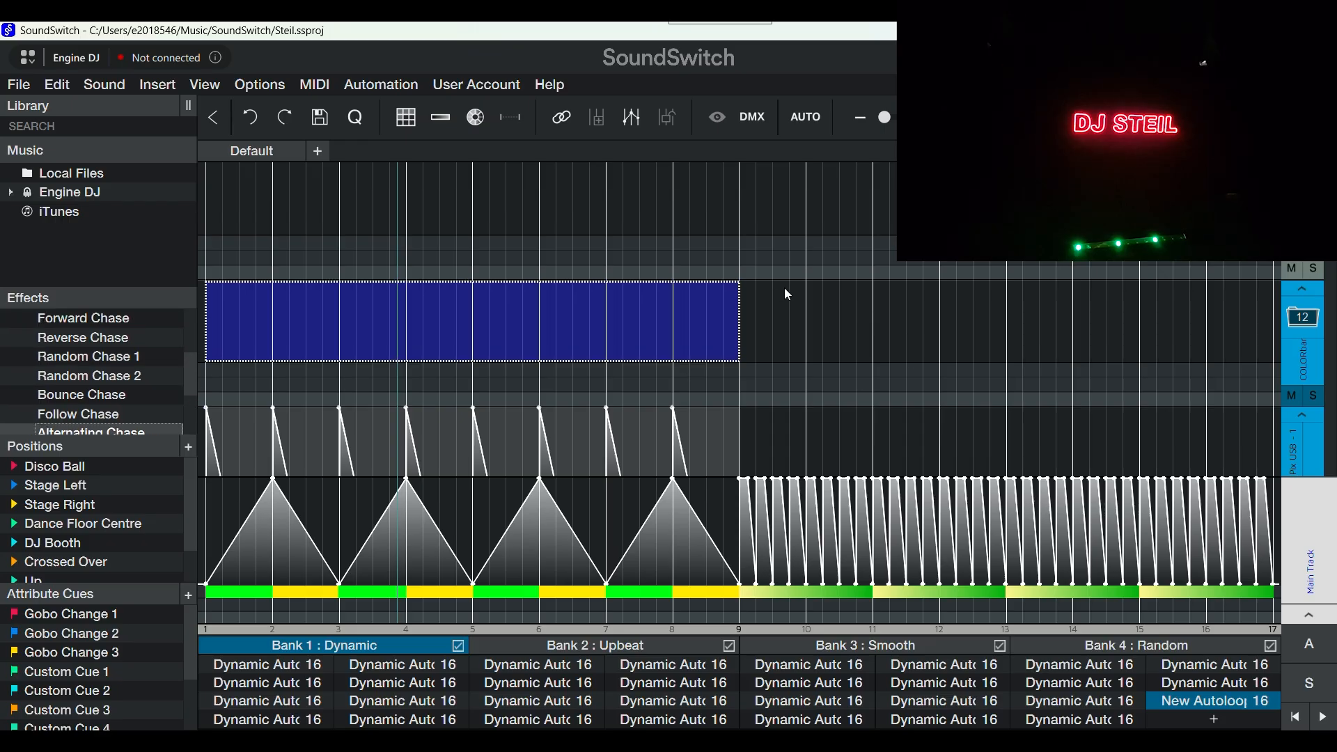
left_click_drag(742, 292, 1221, 356)
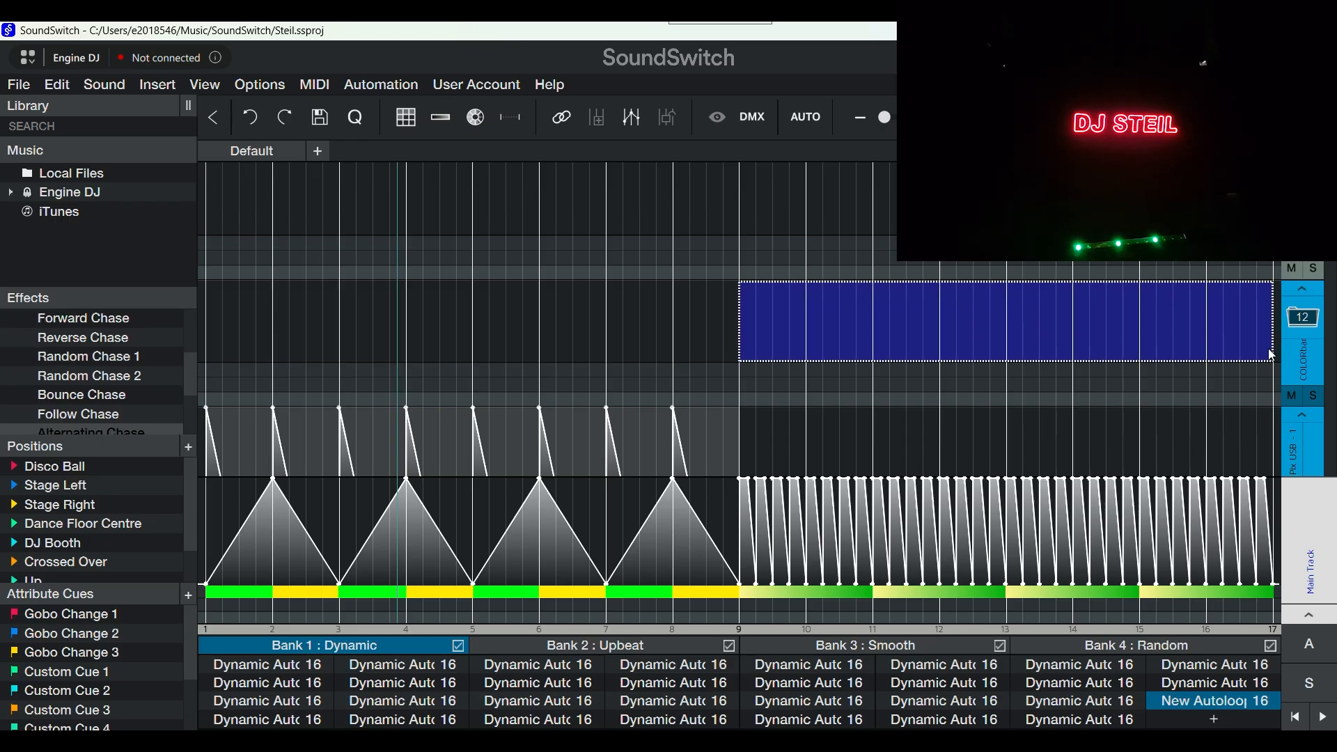
left_click_drag(189, 361, 190, 330)
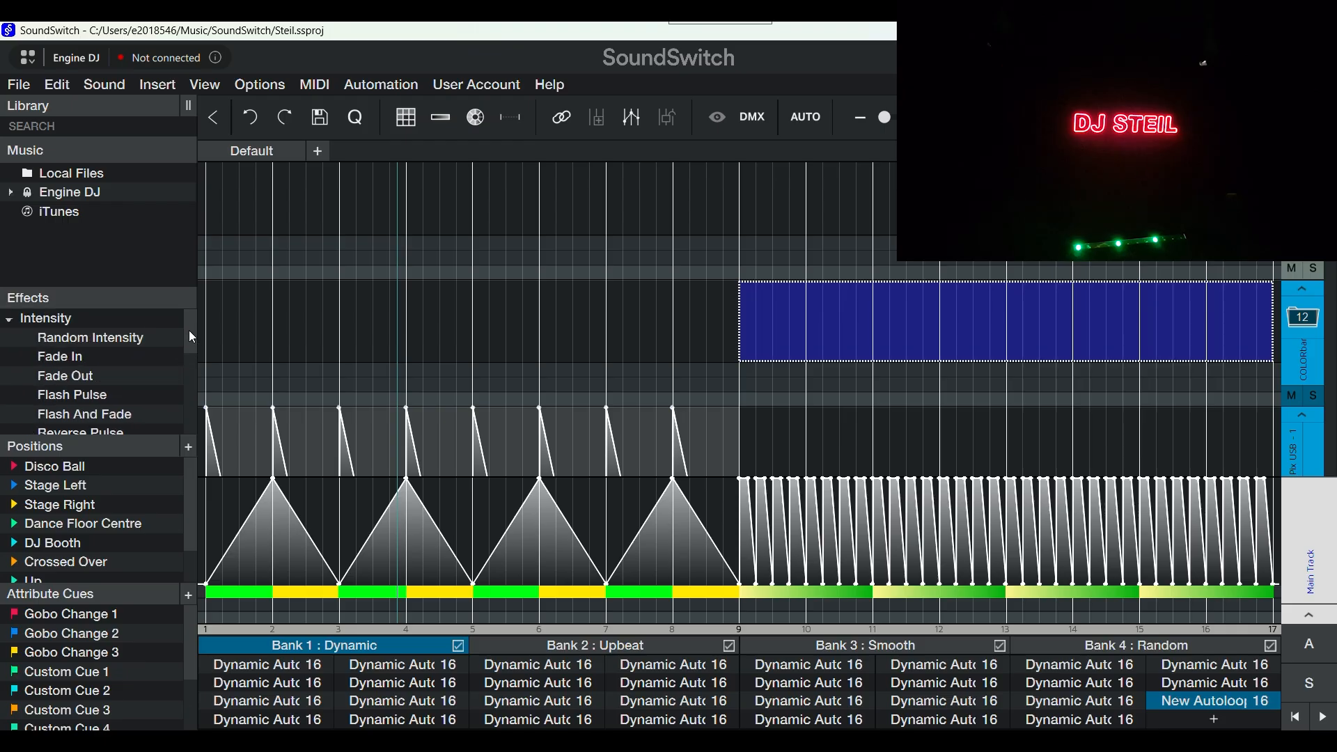
double_click(82, 339)
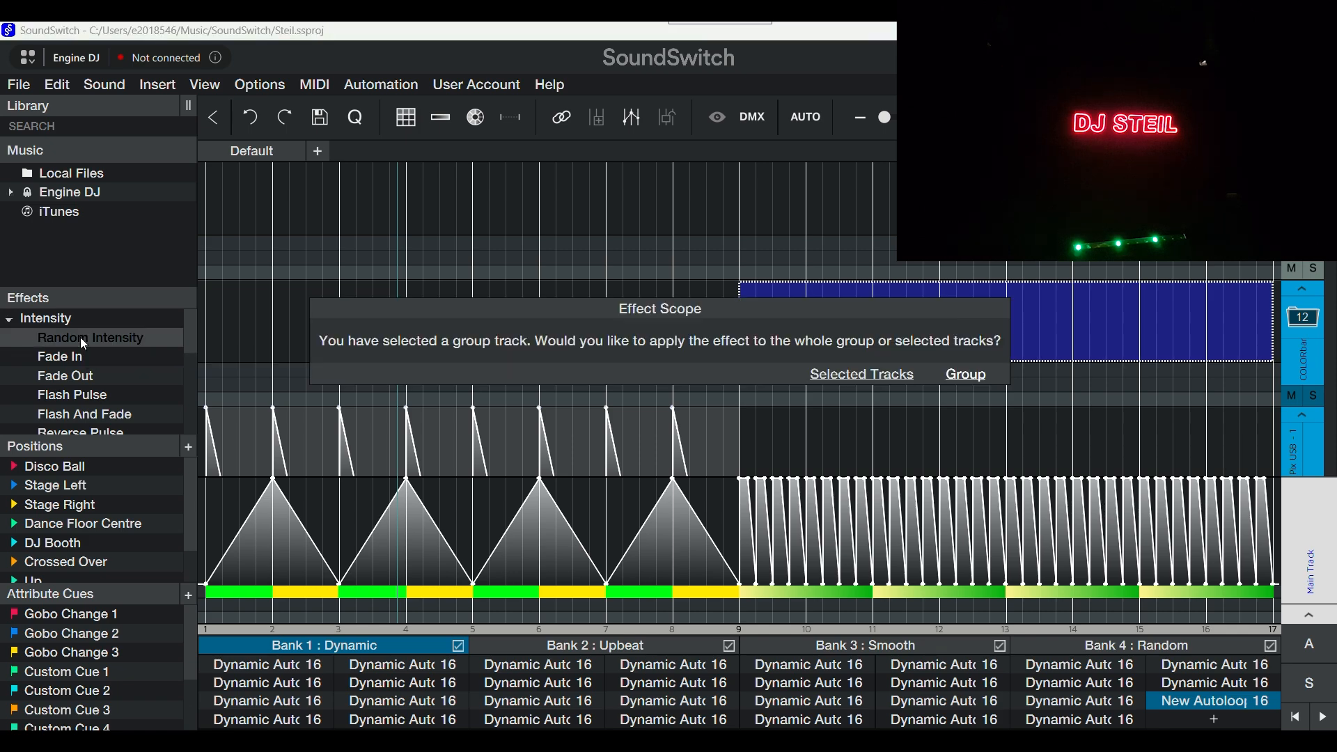
left_click(966, 375)
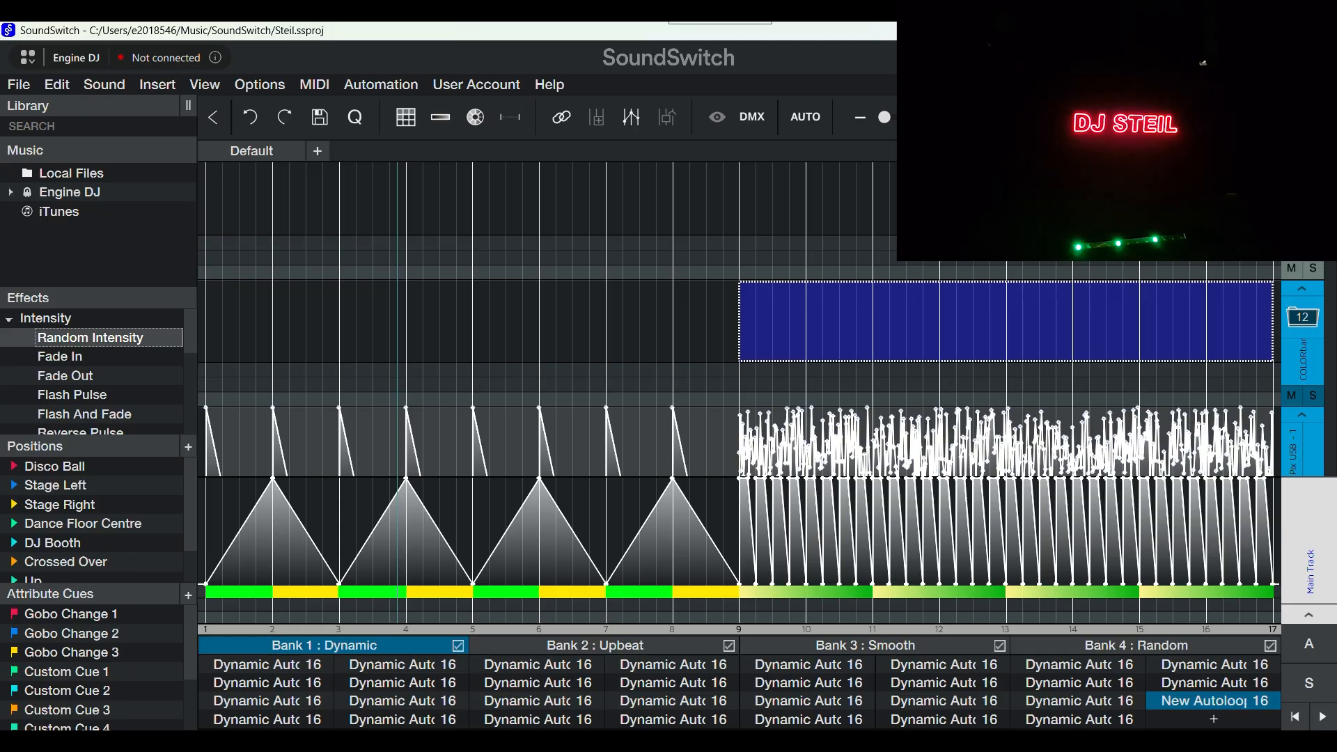
Examine the random intensity on the COLORband tracks and play the autoloop to preview it, pausing playback at the end
scroll(761, 320, "up", 1)
scroll(760, 320, "down", 3)
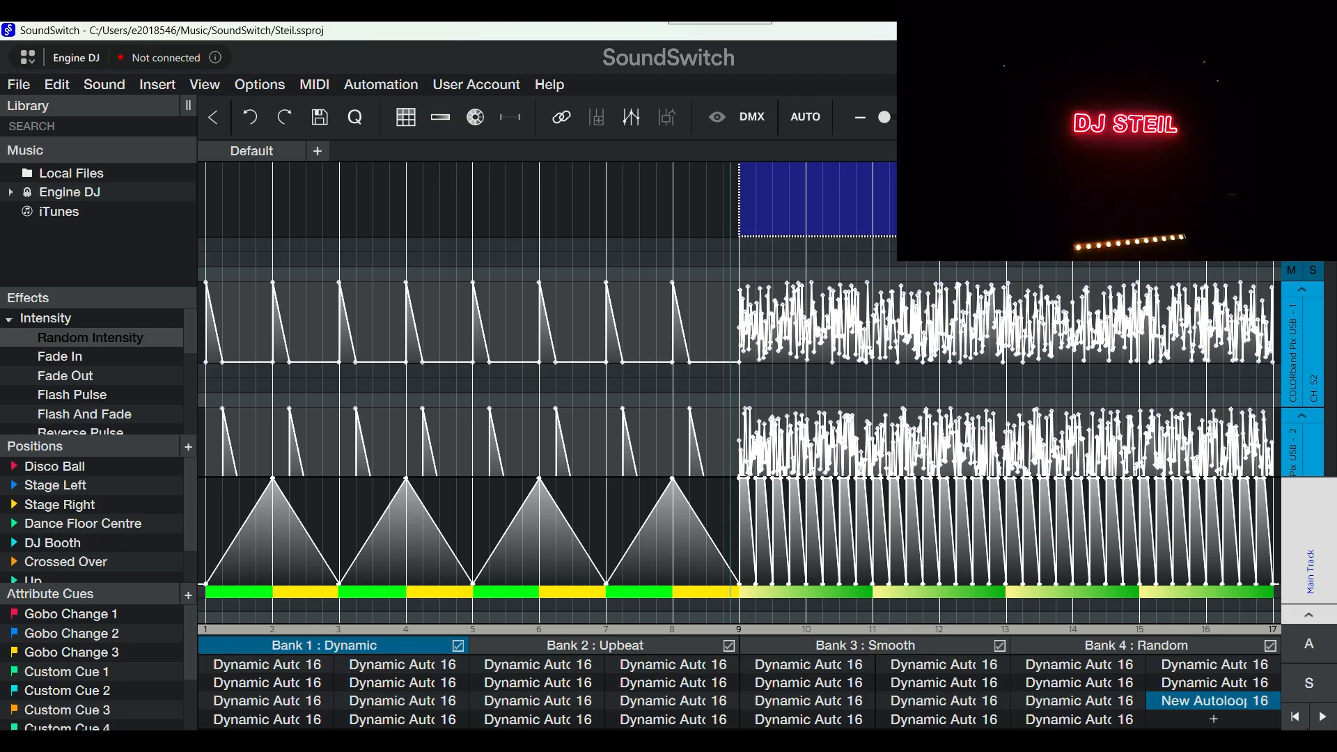
left_click(1323, 725)
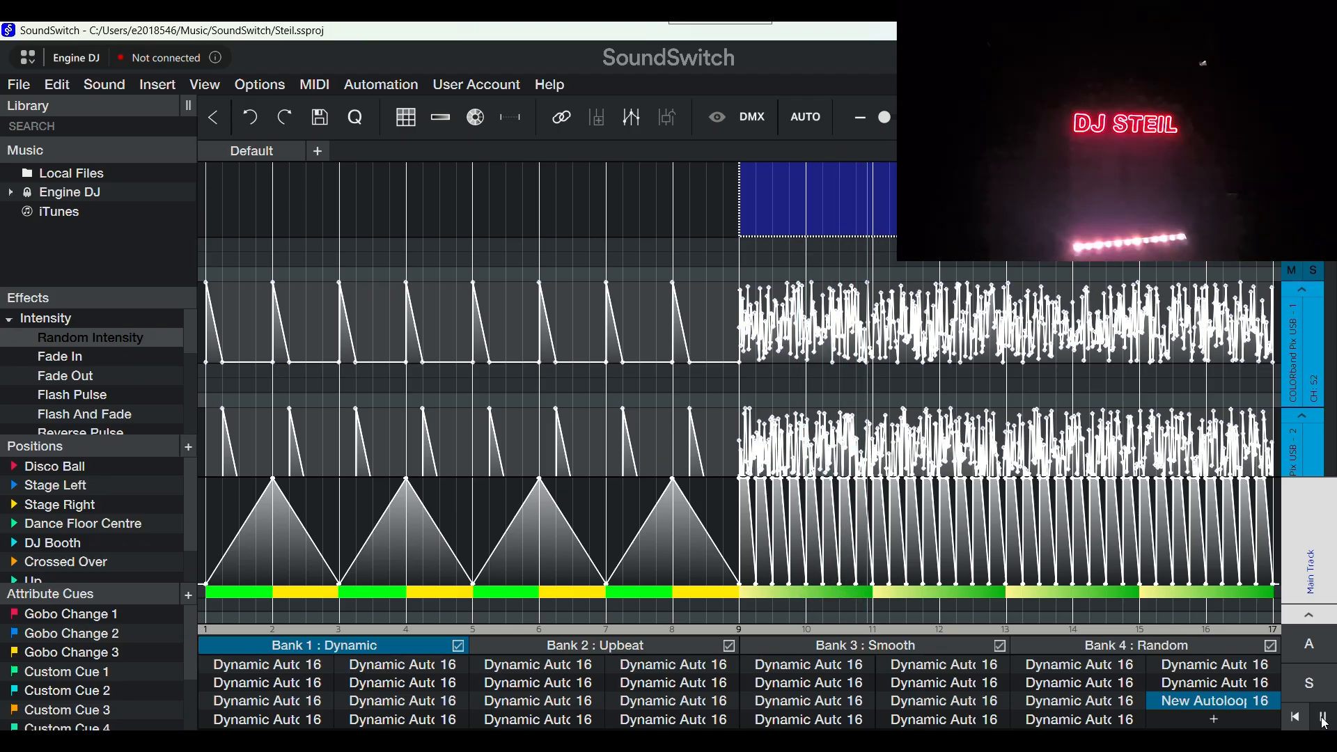
left_click(1323, 721)
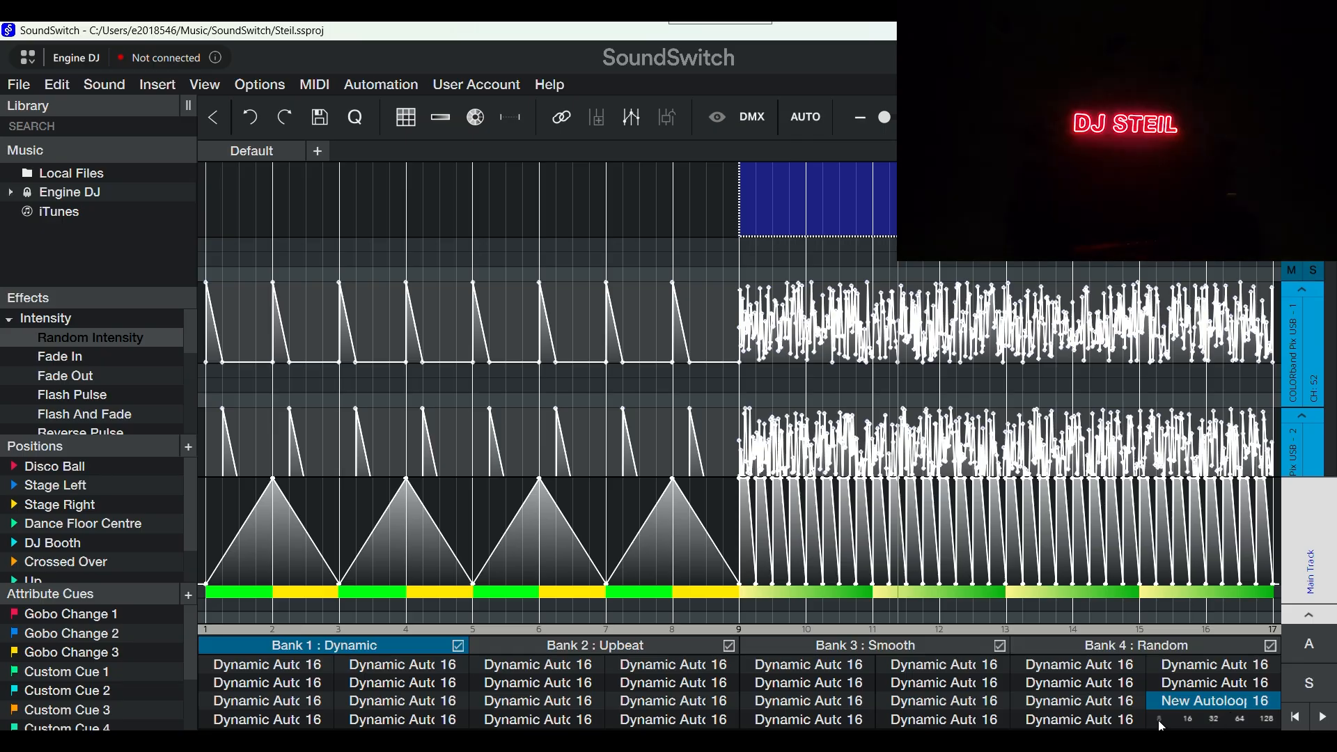
Create a new 8-bar autoloop in the last free slot of Bank 1 and raise the Main Track's intensity to full
left_click(1159, 723)
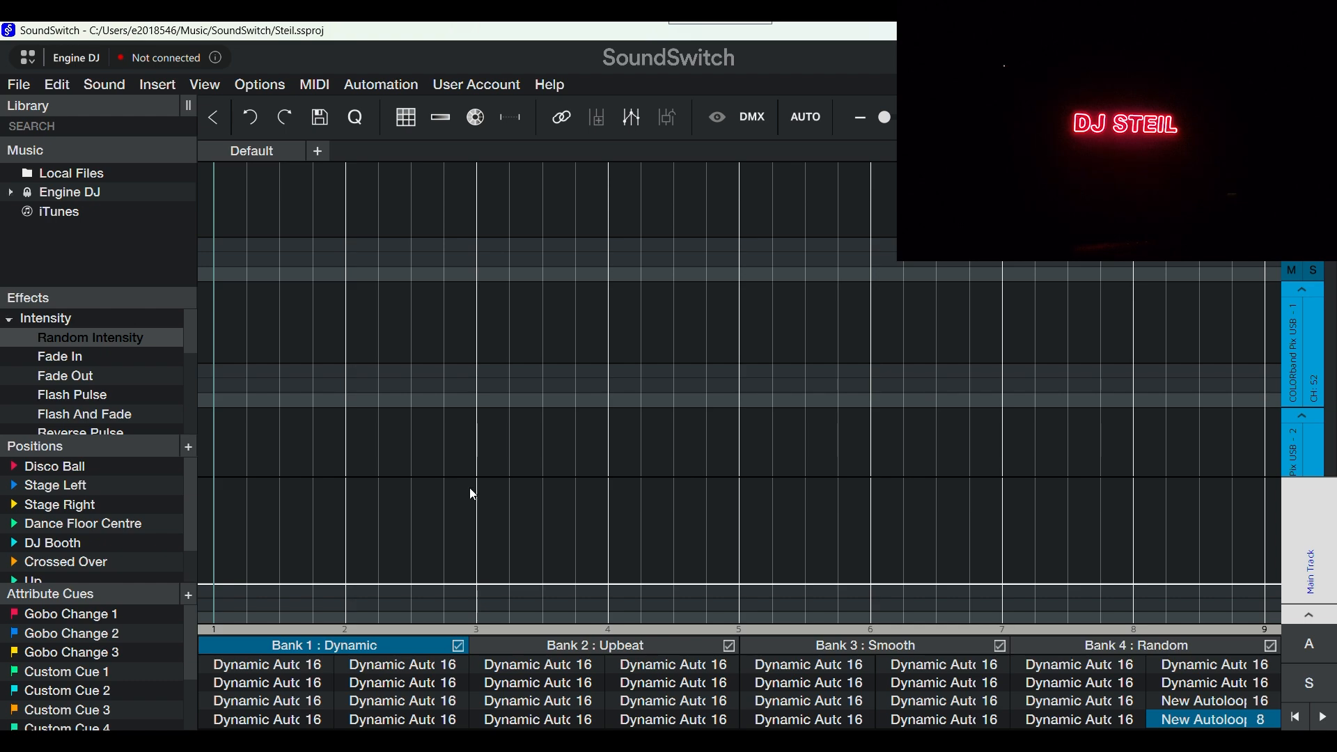
left_click_drag(397, 583, 392, 469)
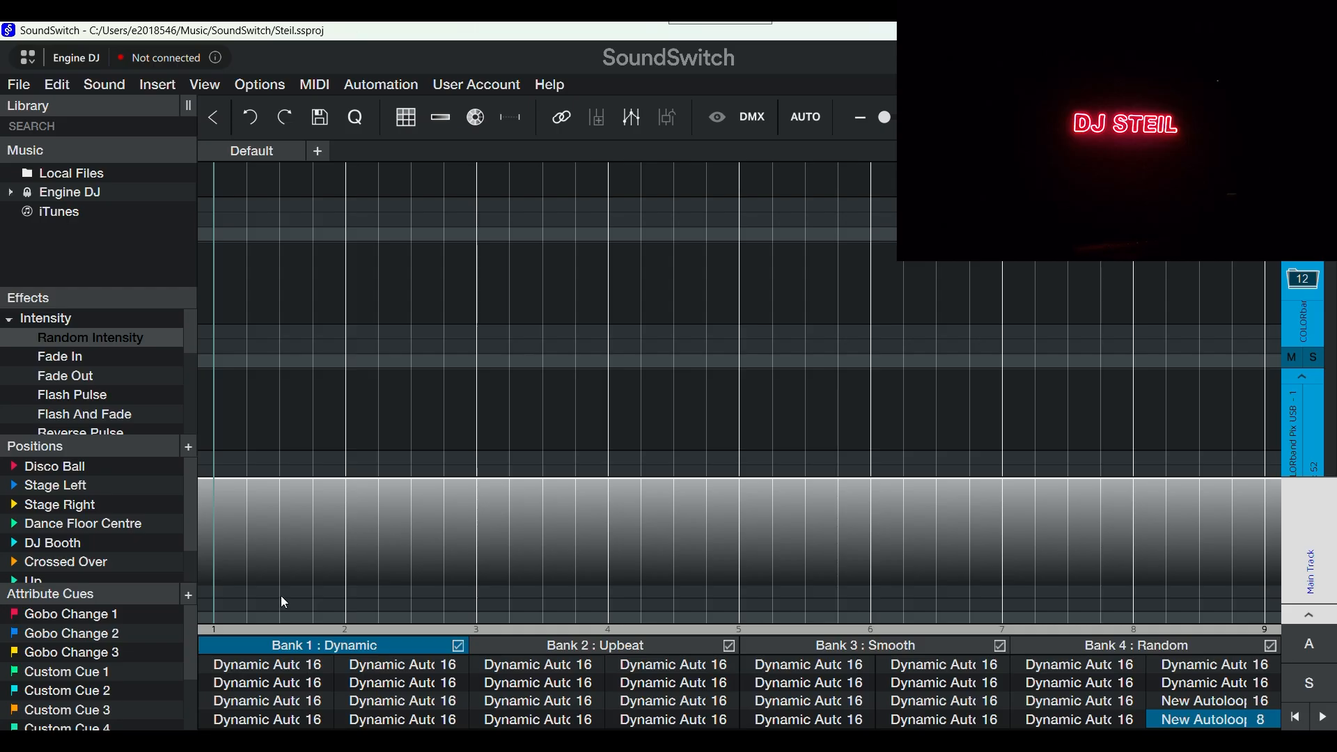
Color the Main Track blue (R 9, G 29, B 231) across all eight bars
mouse_move(220, 600)
left_mouse_down()
mouse_move(1199, 647)
mouse_move(1290, 611)
mouse_move(549, 596)
mouse_move(220, 604)
mouse_move(203, 616)
left_mouse_up()
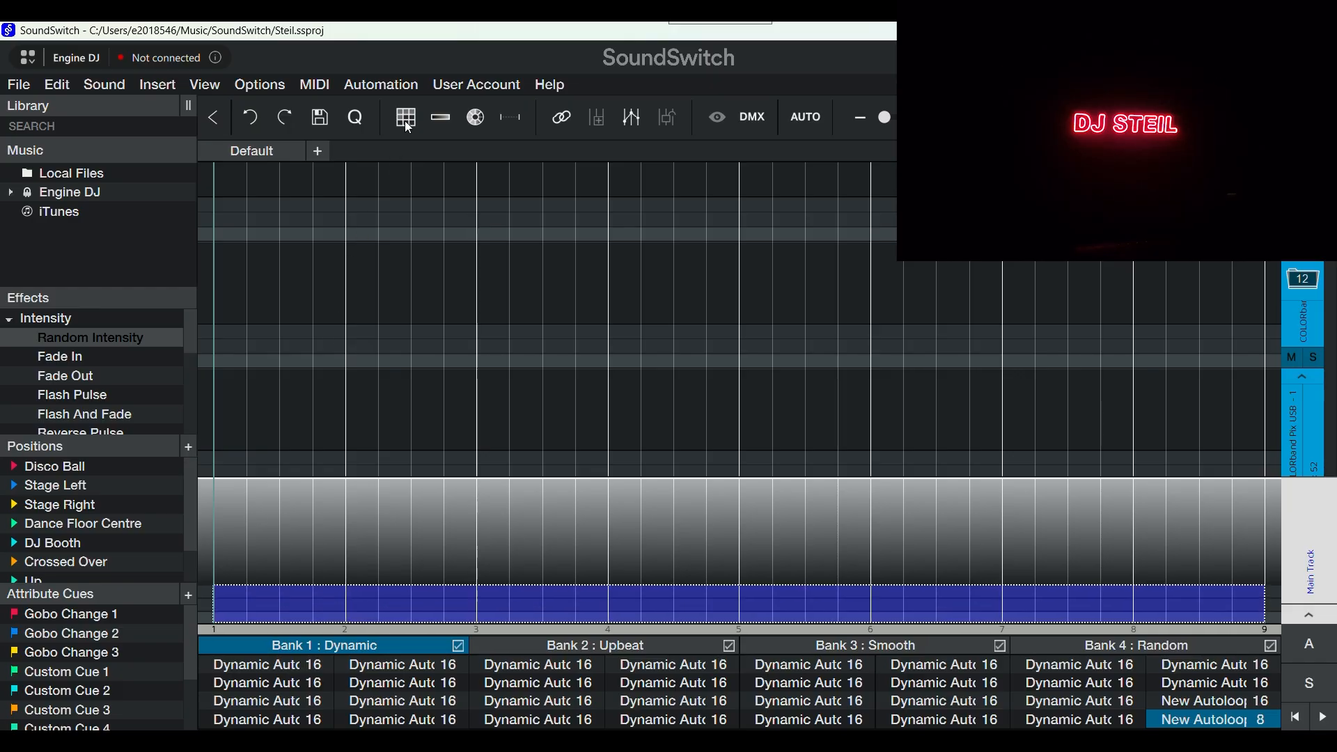
left_click(475, 117)
left_click(1110, 311)
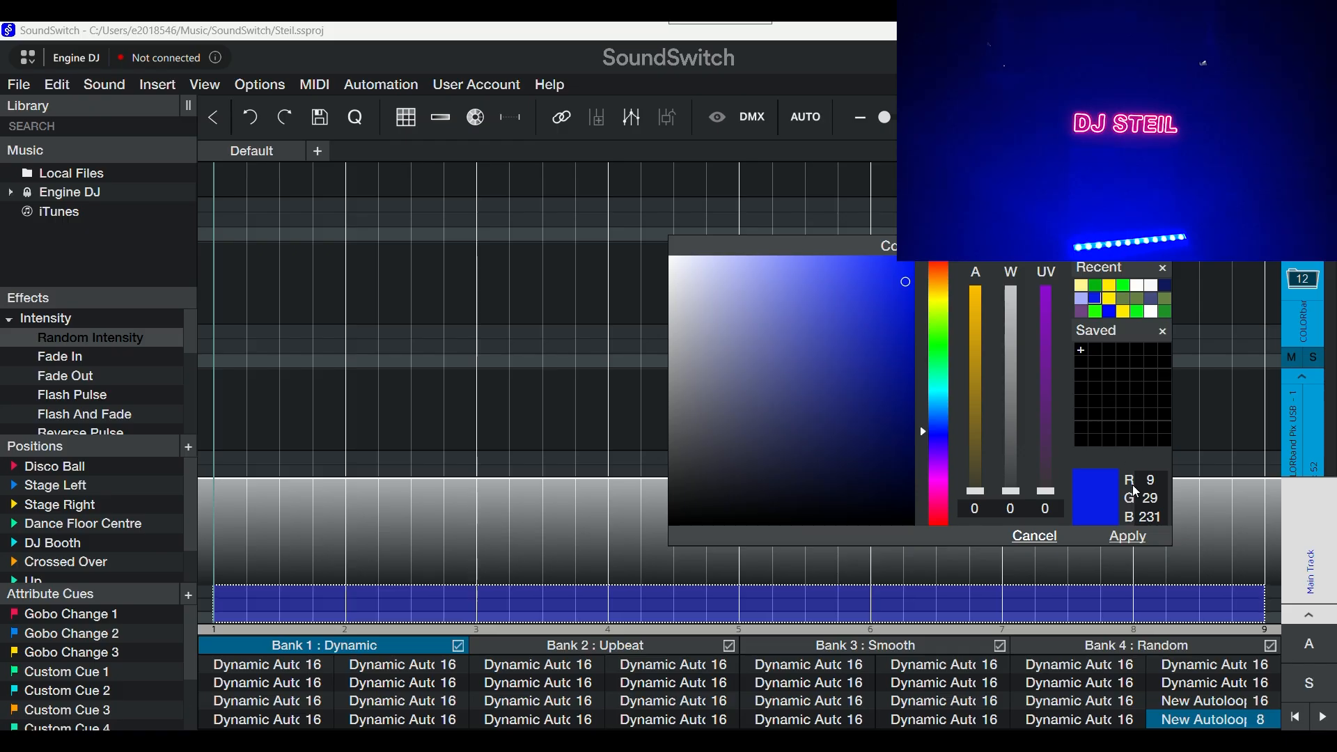
left_click(1127, 536)
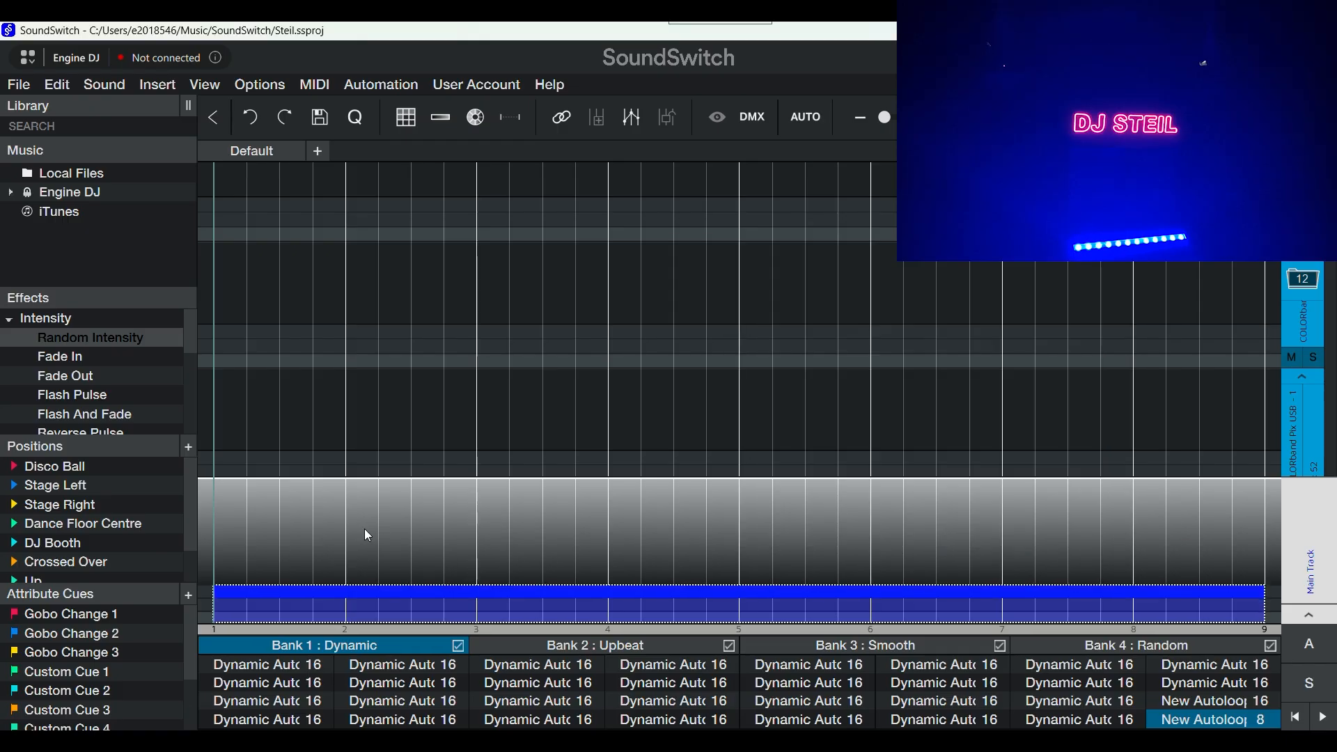
double_click(91, 395)
left_click(828, 462)
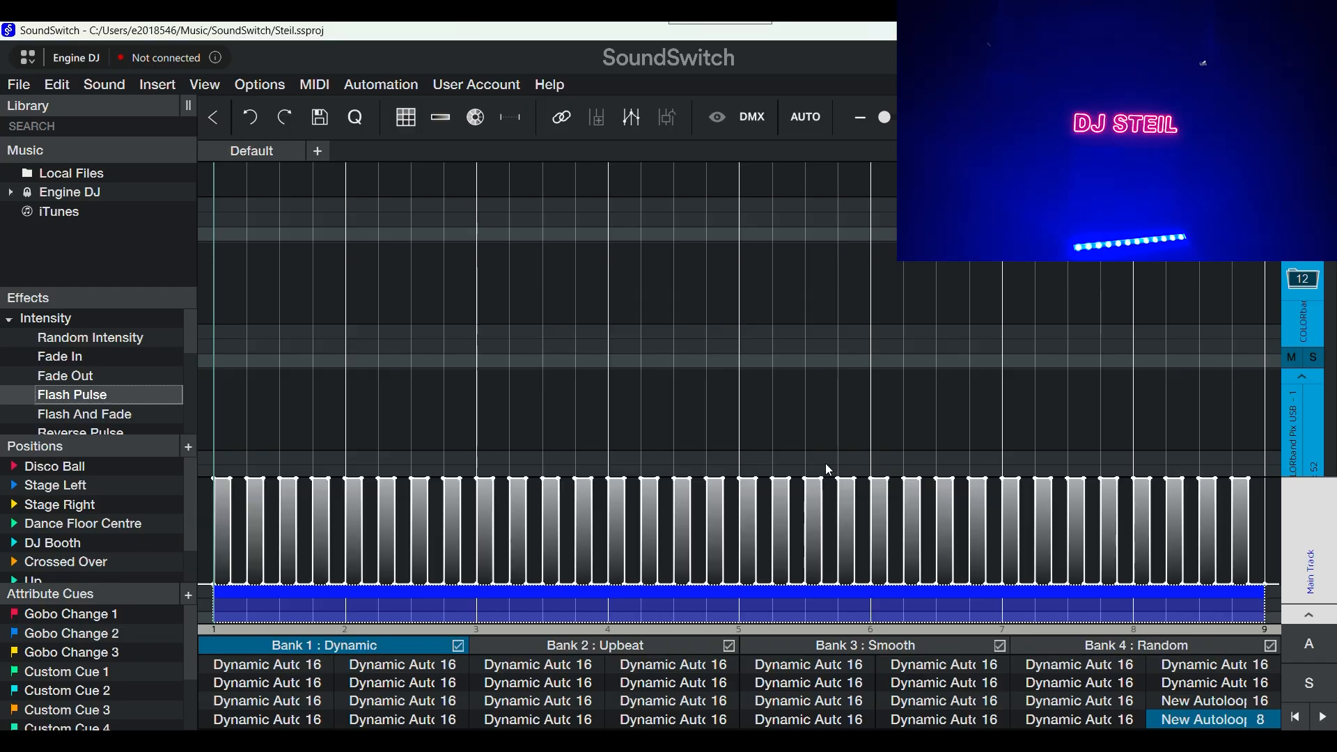
key("ctrl+z")
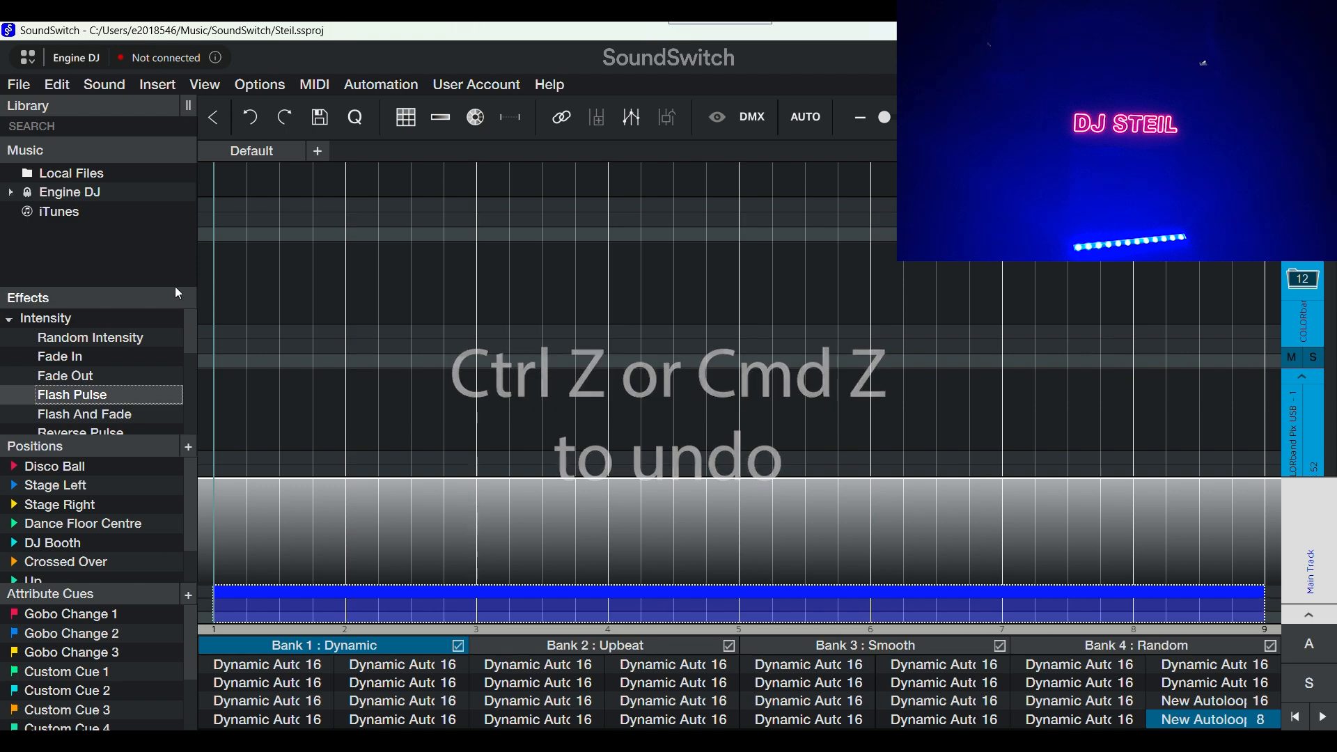
Apply Color Chase to the whole COLORband group on bars 1 through 8 with magenta chase, blue background, beat length 1/2 and Forward direction
mouse_move(219, 251)
left_mouse_down()
mouse_move(588, 302)
mouse_move(1293, 319)
left_mouse_up()
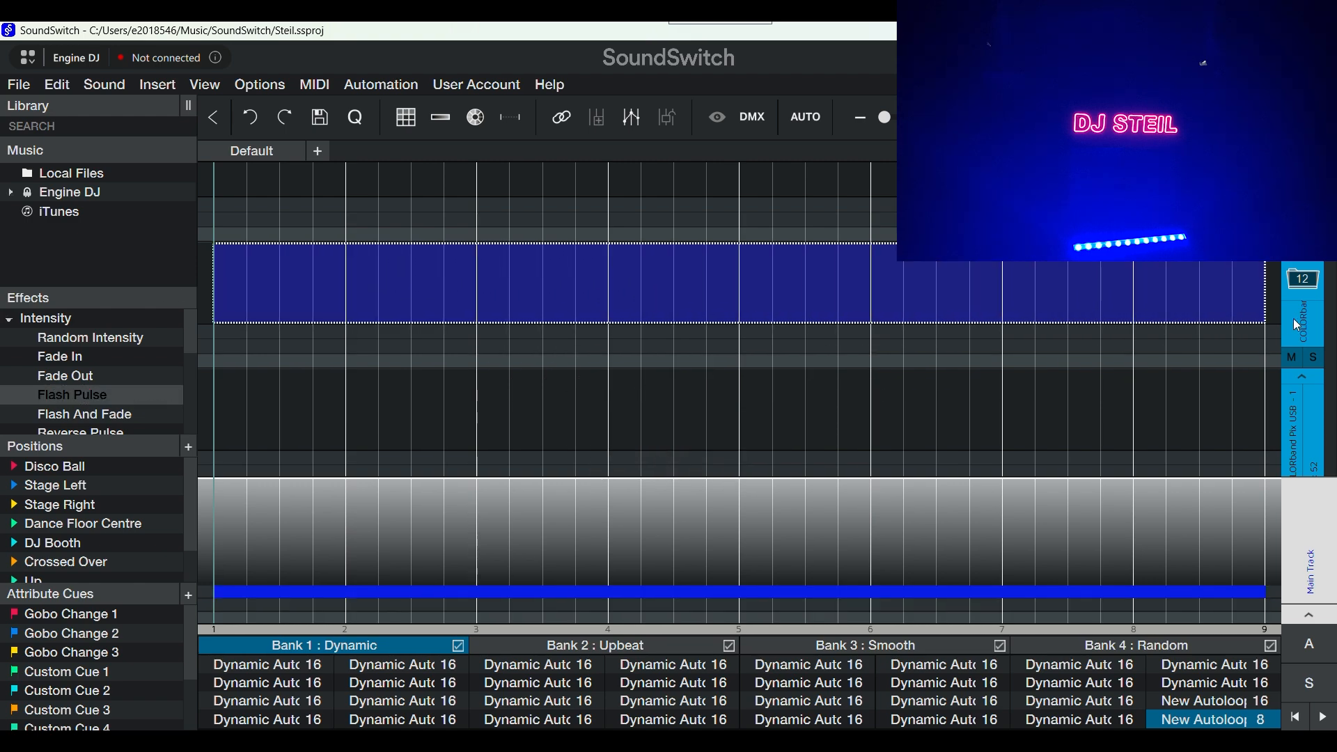
left_click(1304, 316)
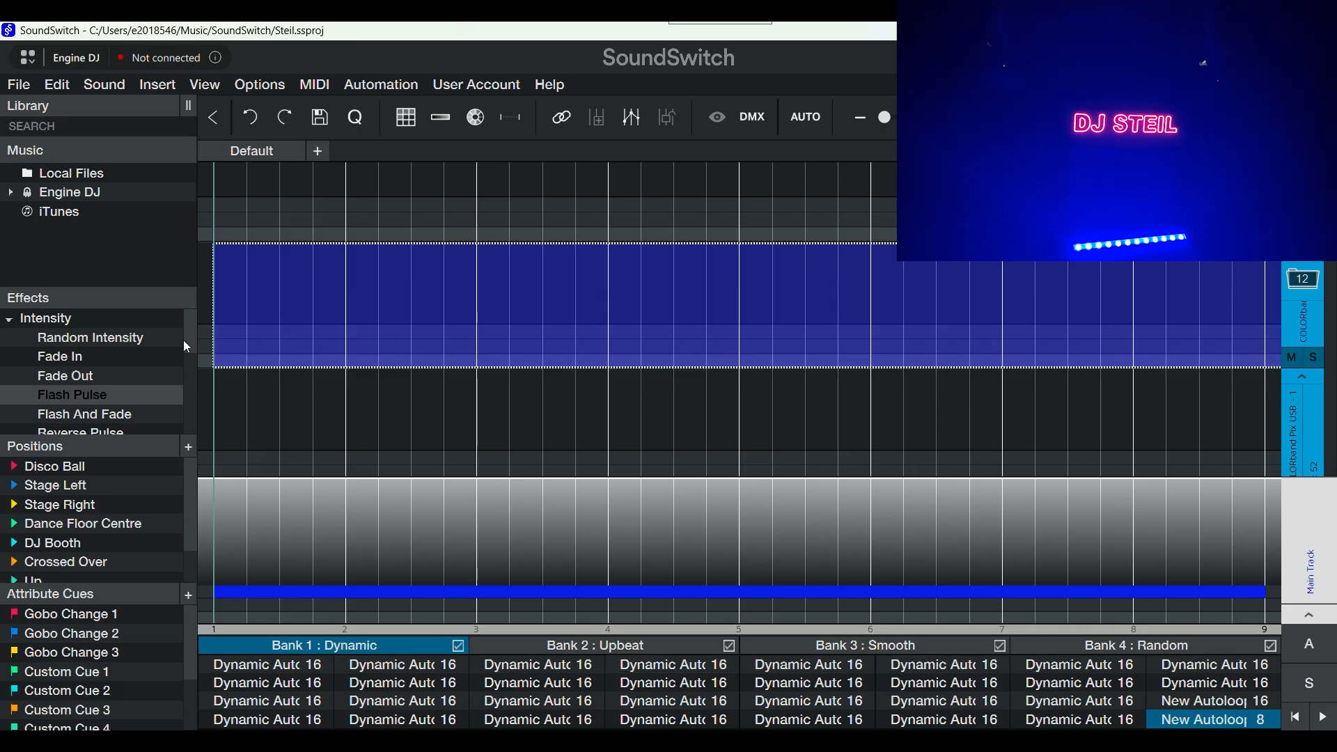
scroll(190, 351, "down", 2)
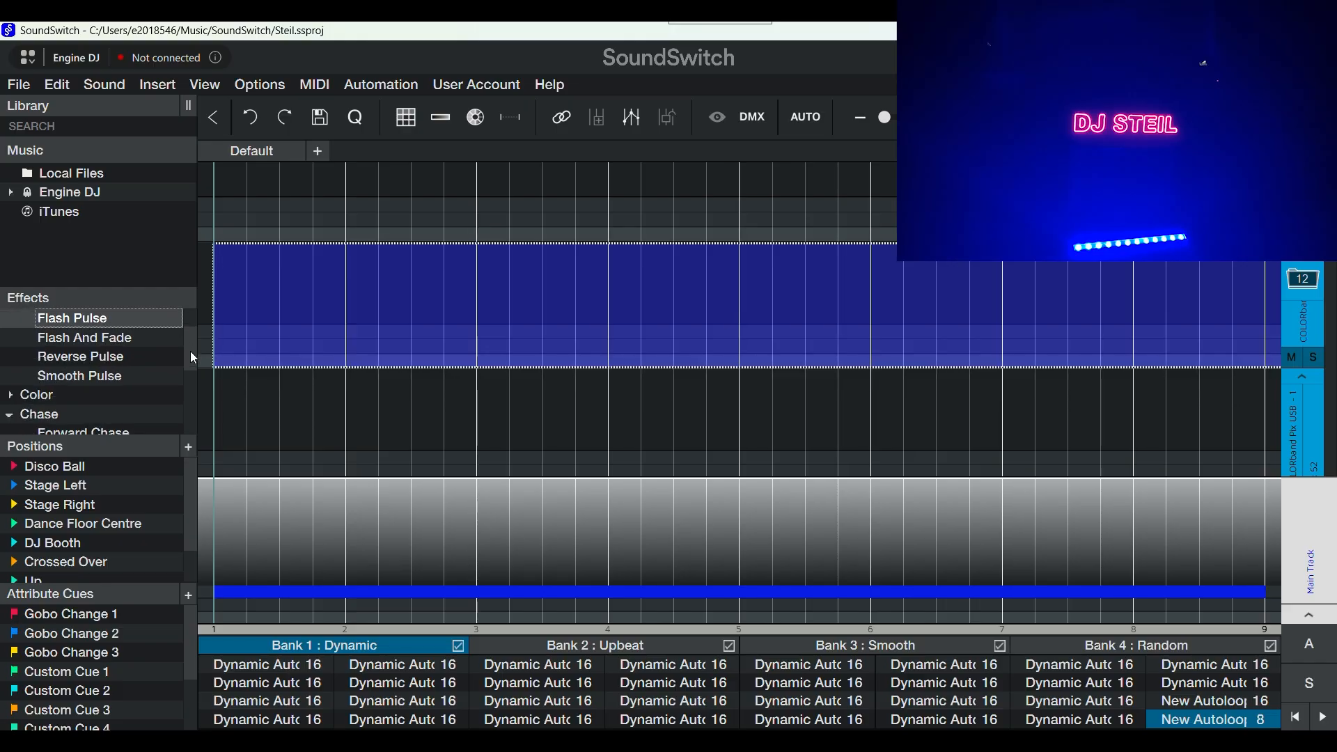
left_click_drag(190, 351, 194, 384)
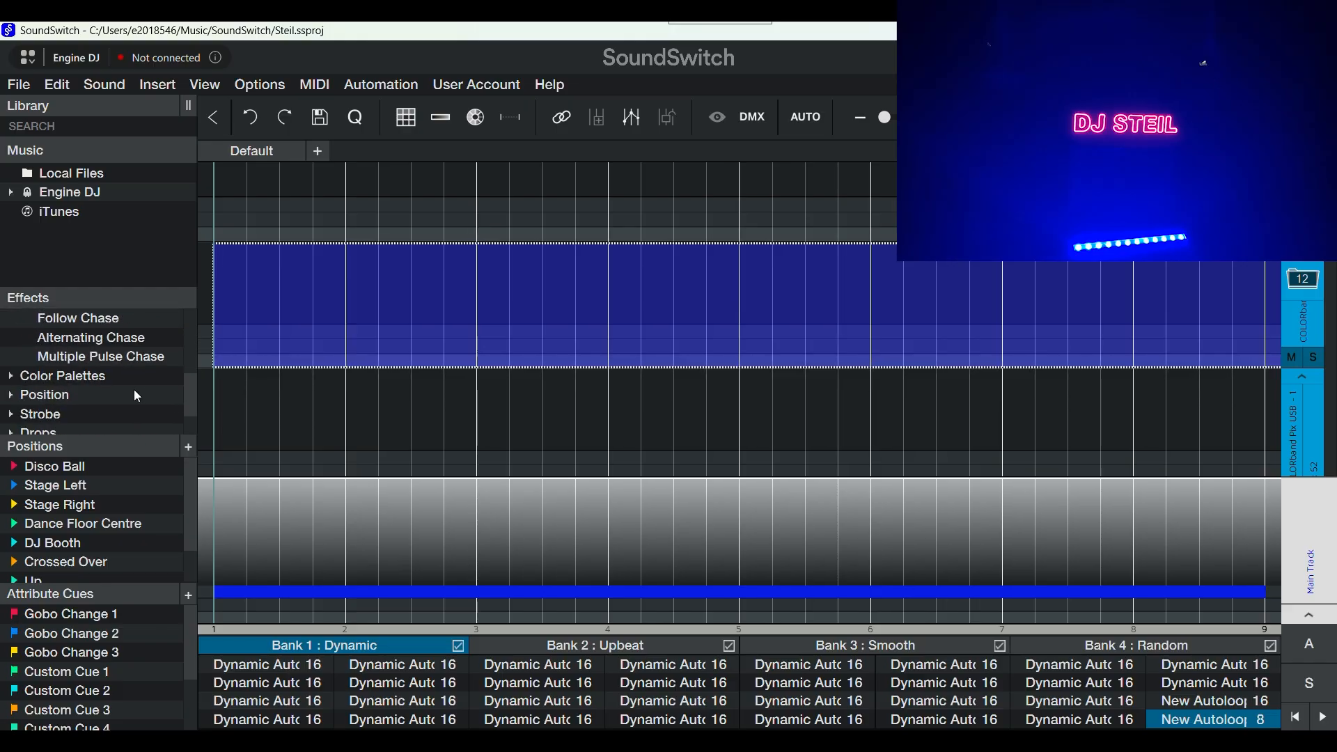
scroll(190, 395, "down", 2)
scroll(191, 381, "up", 3)
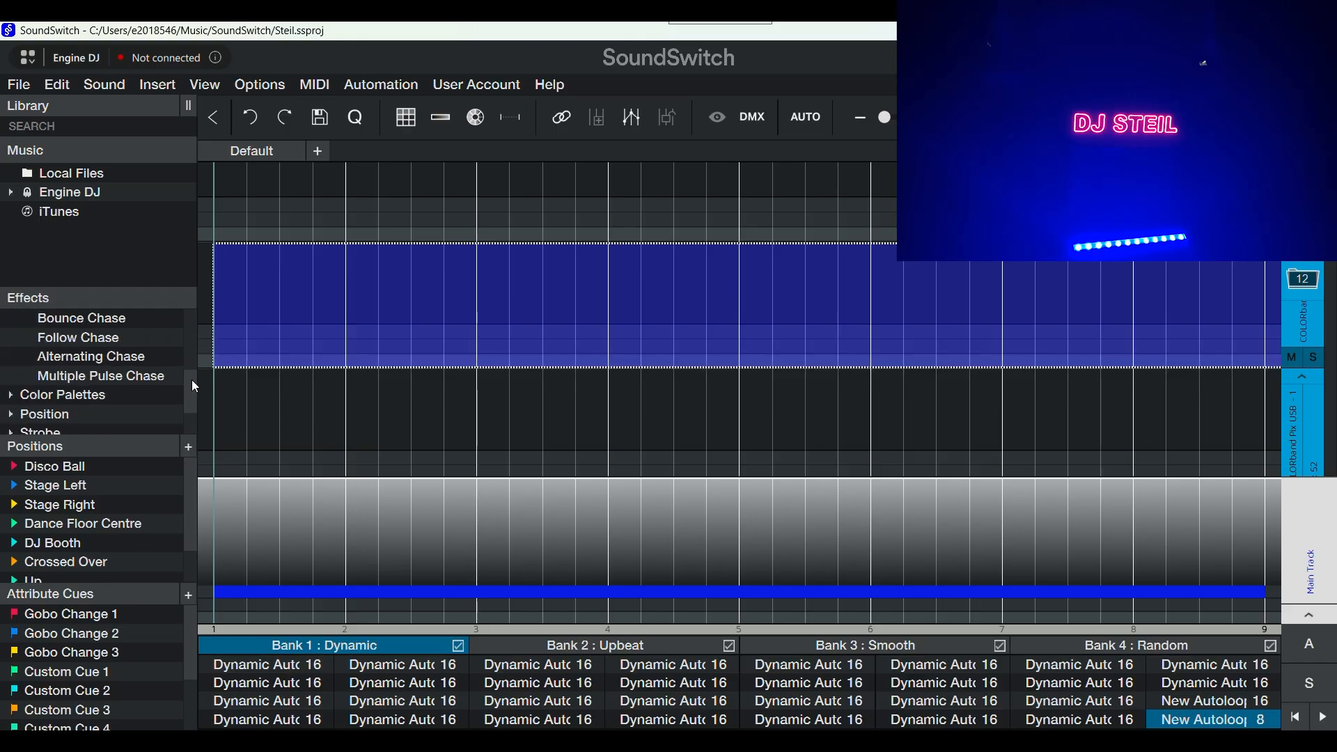
scroll(192, 362, "up", 4)
left_click(10, 359)
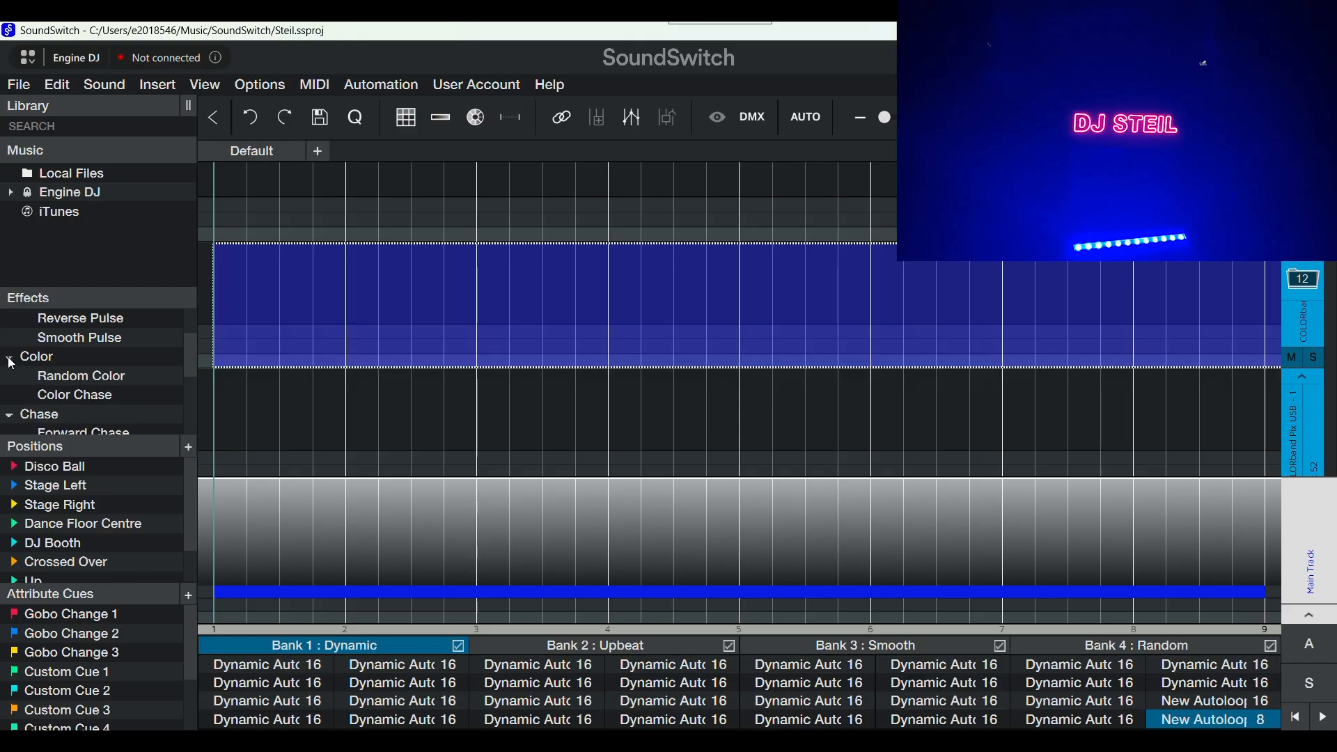
double_click(73, 397)
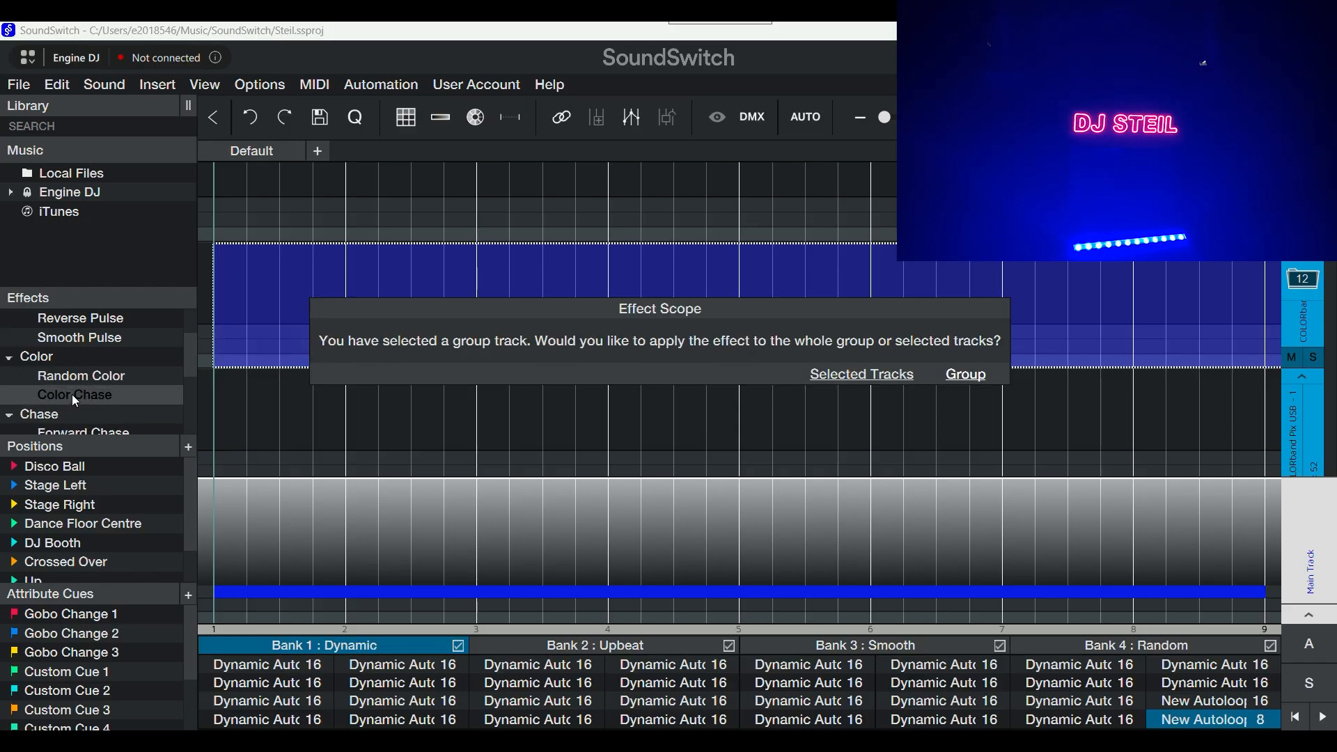
left_click(971, 377)
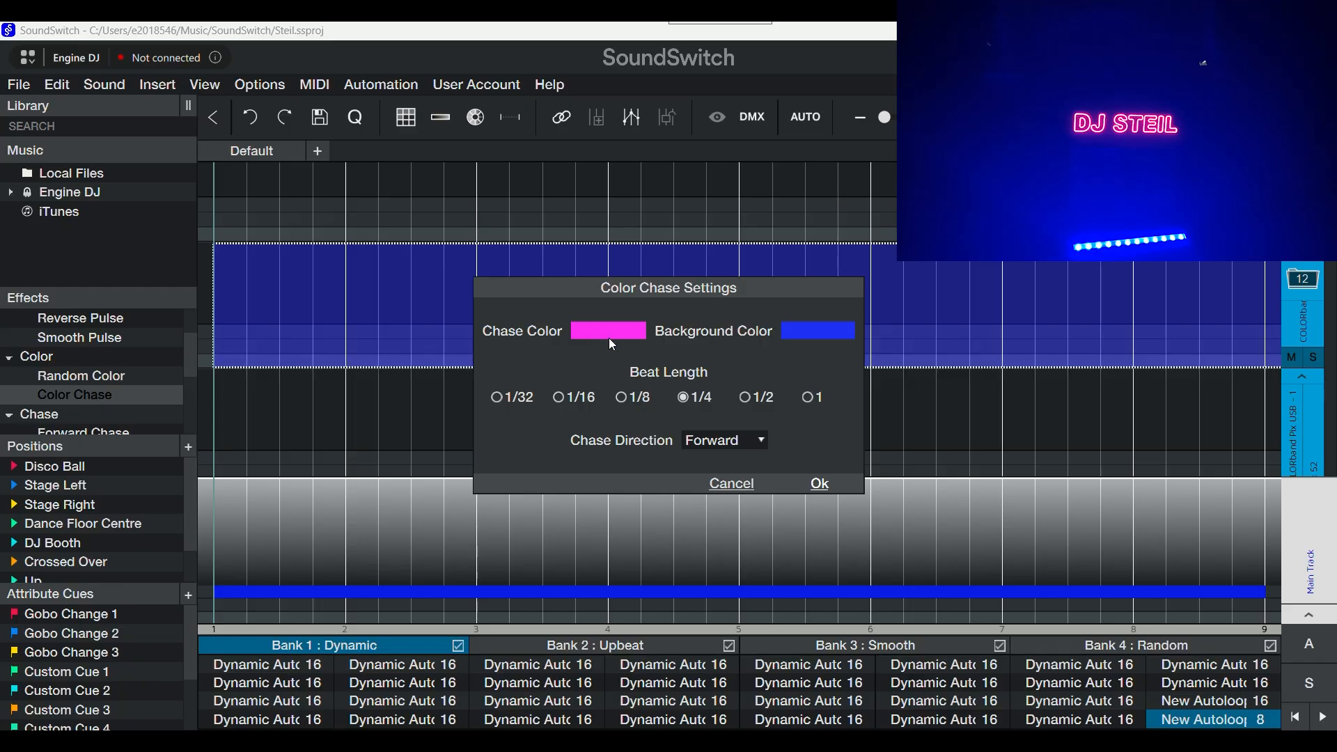
left_click(746, 399)
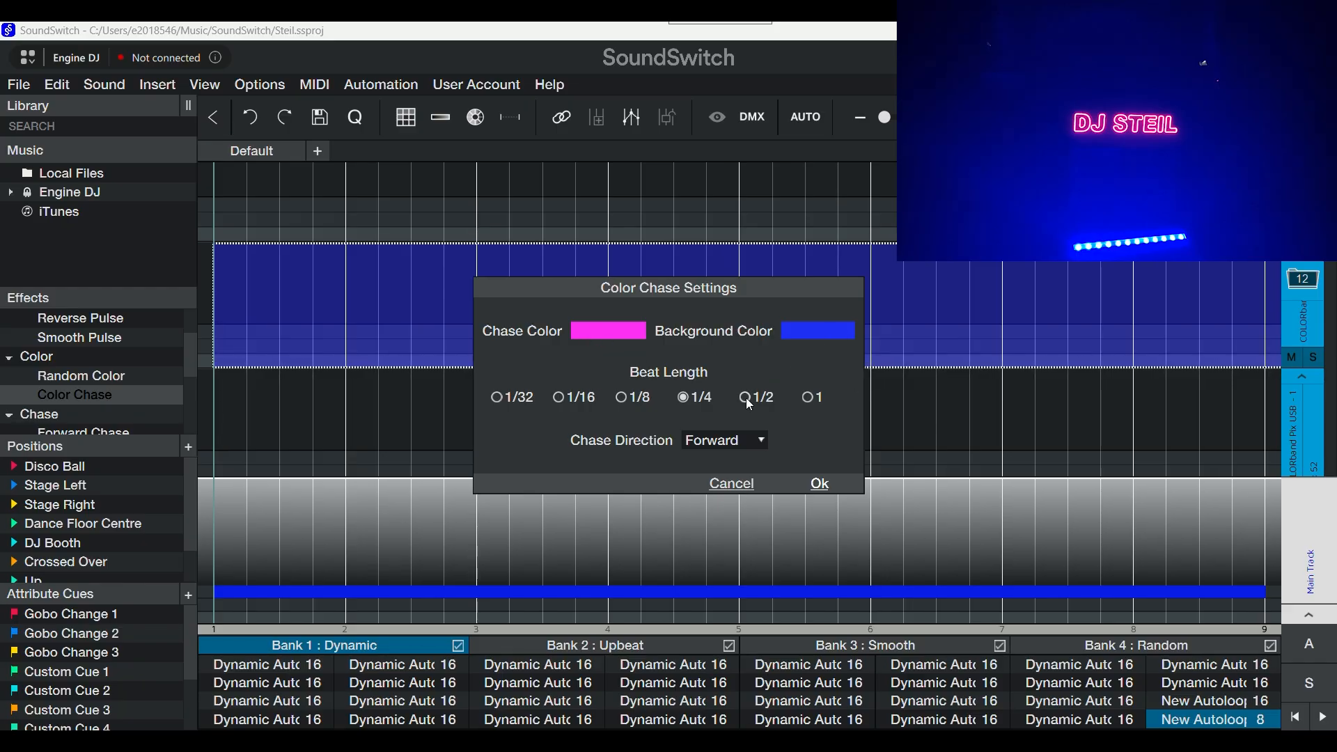
left_click(820, 485)
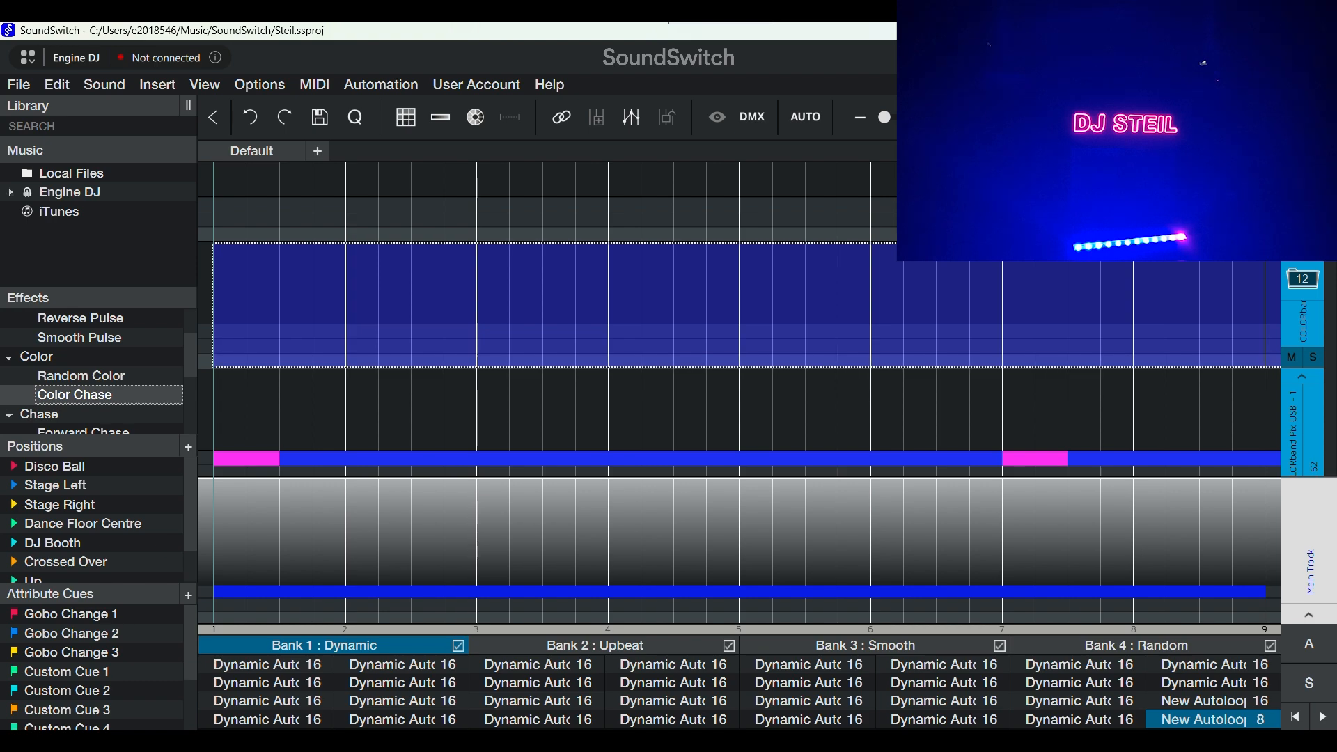
Examine the color chase on the individual COLORband tracks, play the autoloop to preview it, and pause playback
scroll(738, 320, "down", 3)
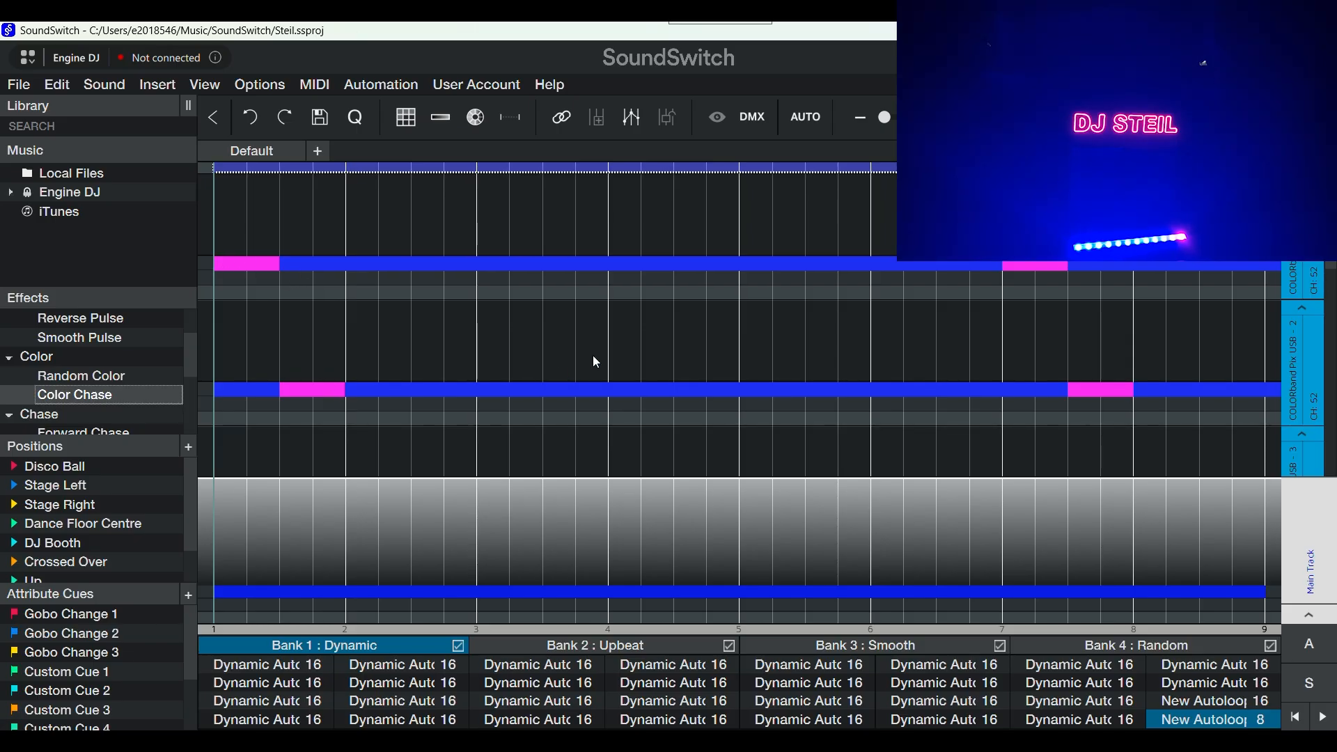
left_click(1324, 719)
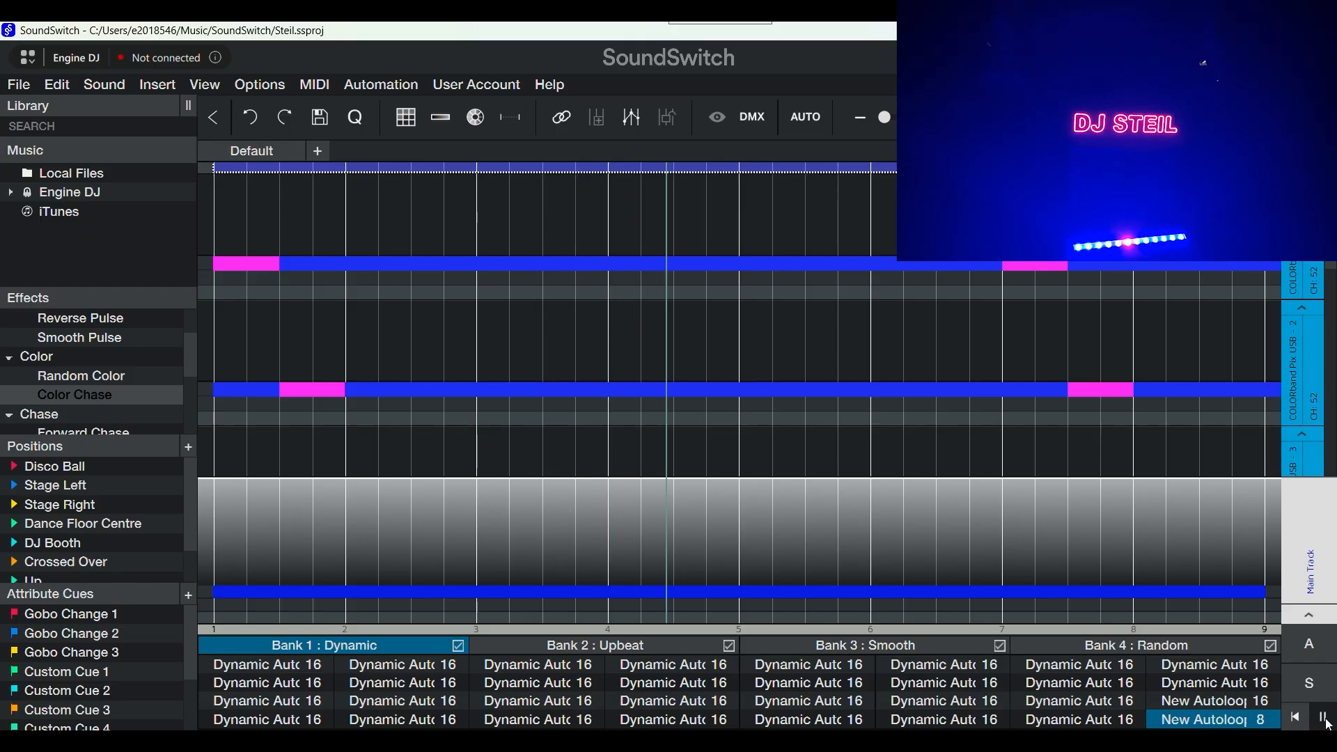
left_click(1325, 719)
Reopen the new 16-bar autoloop and move the playhead to about the start of bar 2
left_click(1223, 700)
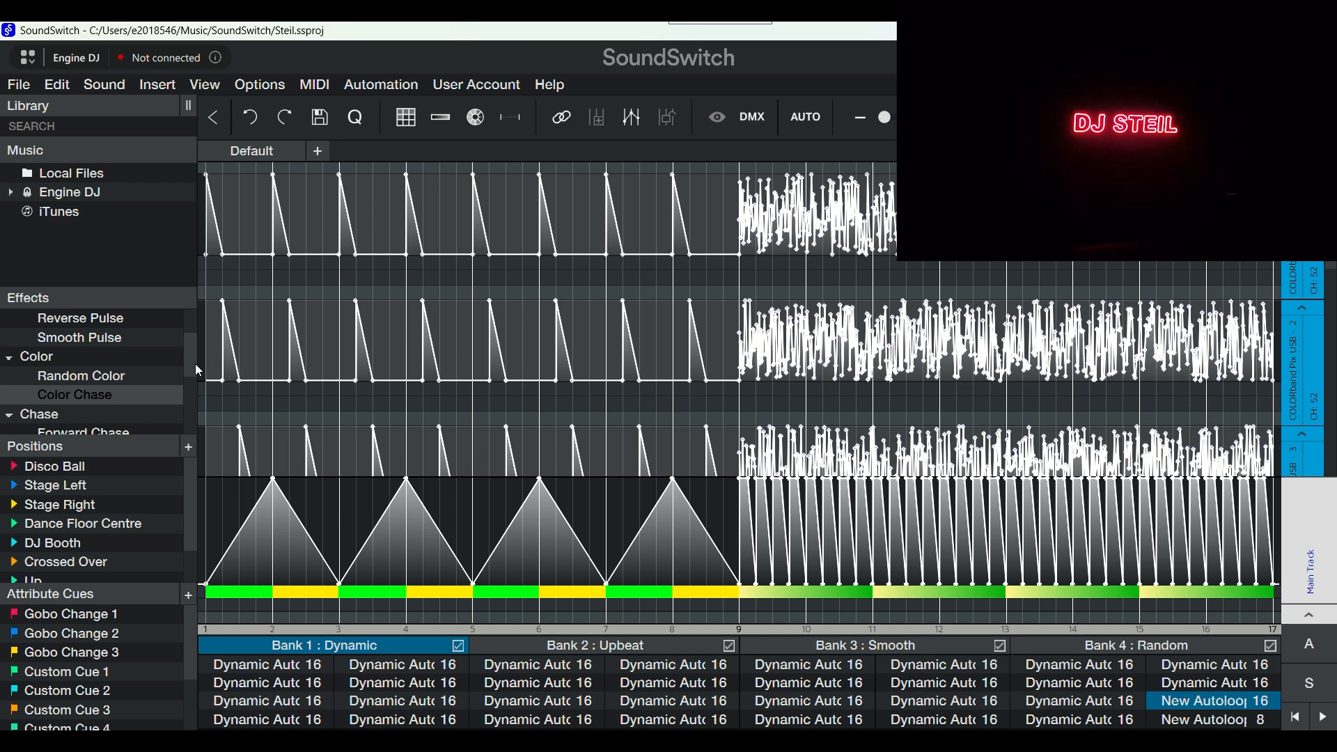
left_click_drag(205, 409, 266, 406)
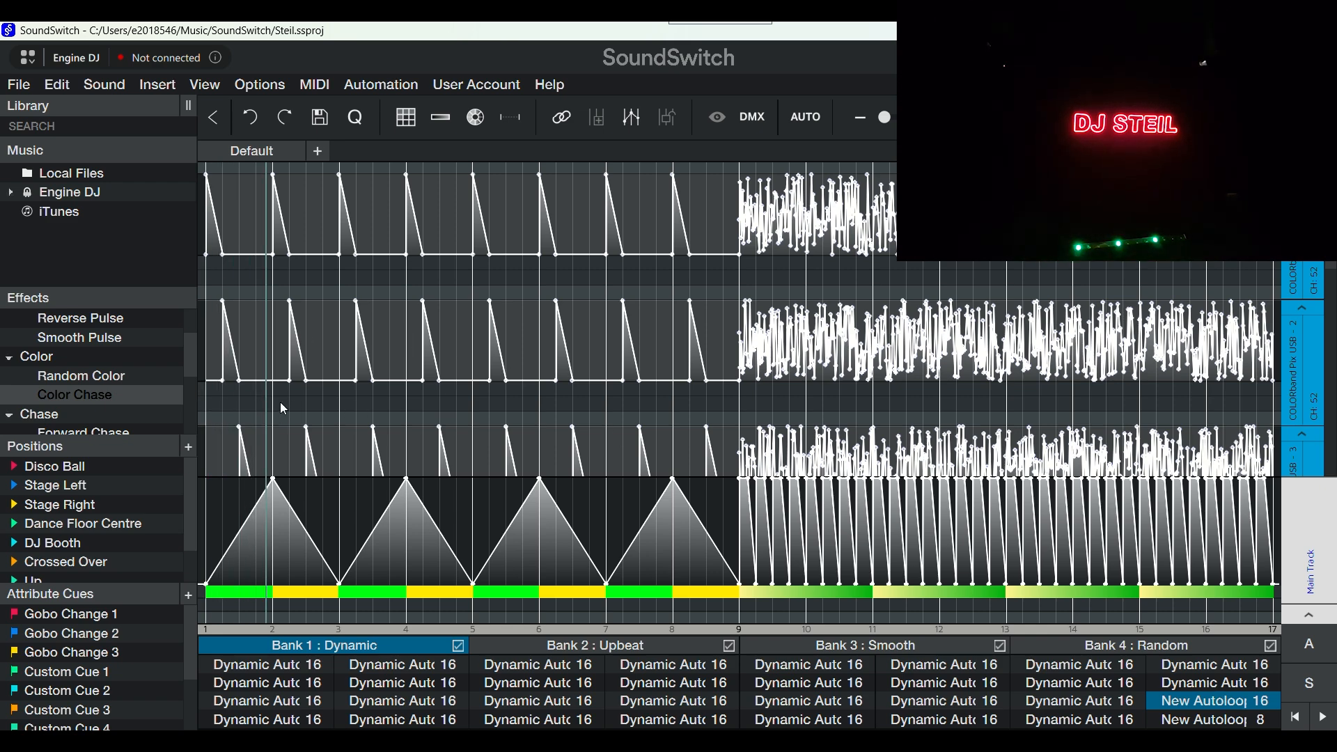
left_click_drag(268, 406, 275, 406)
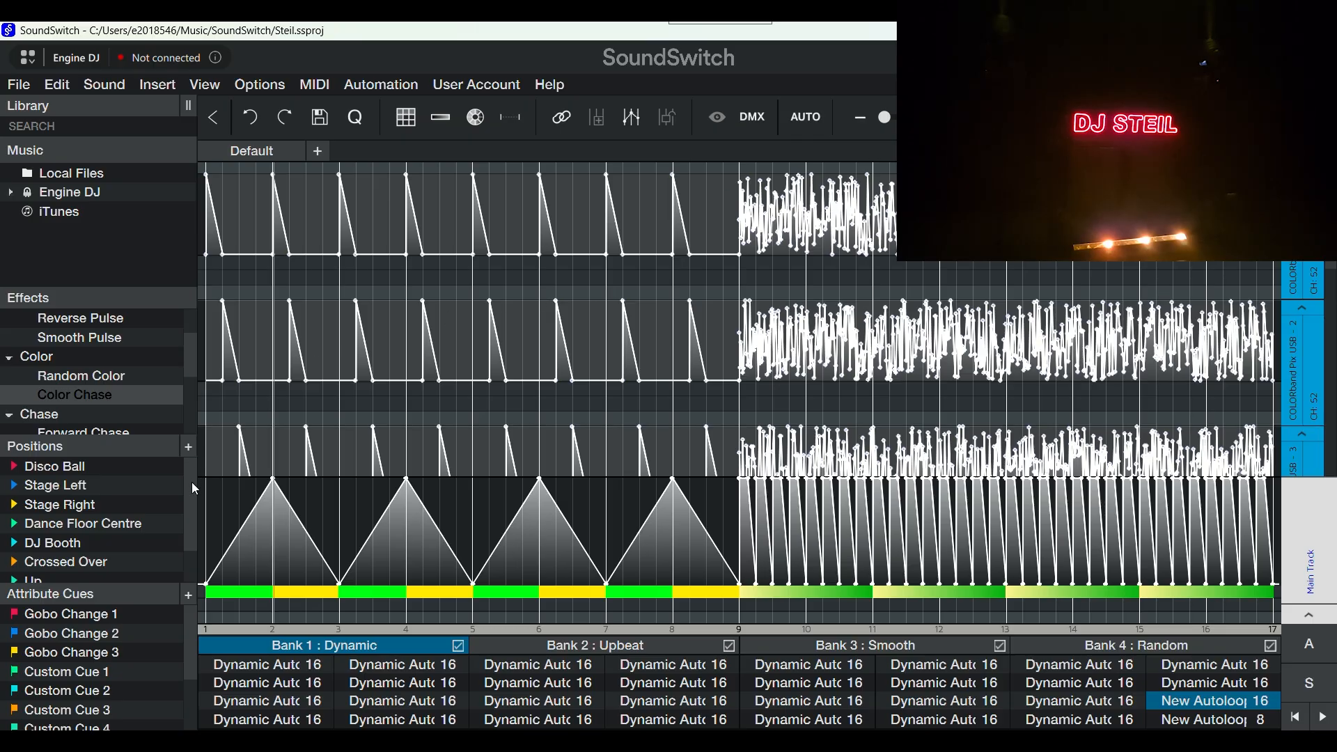
Open the Dance Floor Centre position for editing and slightly shift the Intimidator Left aim point on the grid
mouse_move(192, 483)
left_mouse_down()
mouse_move(193, 505)
mouse_move(189, 481)
left_mouse_up()
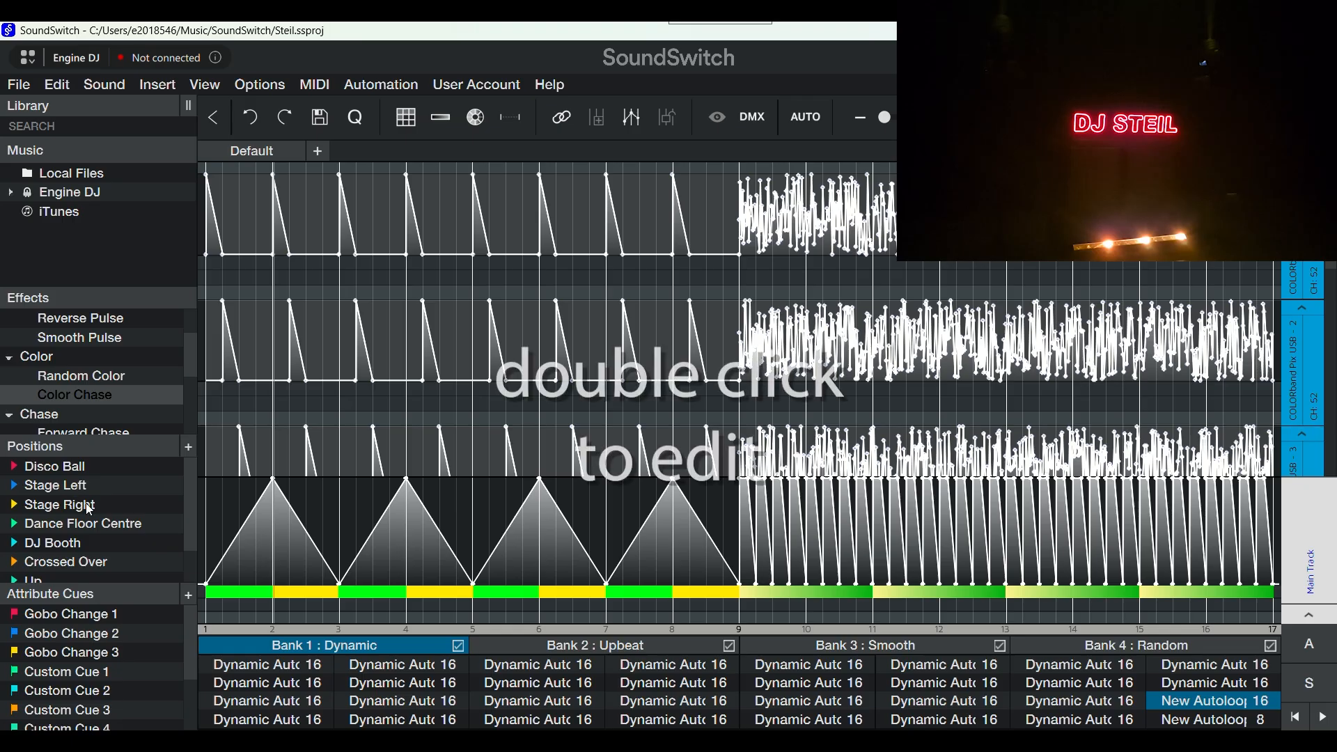
scroll(192, 499, "down", 1)
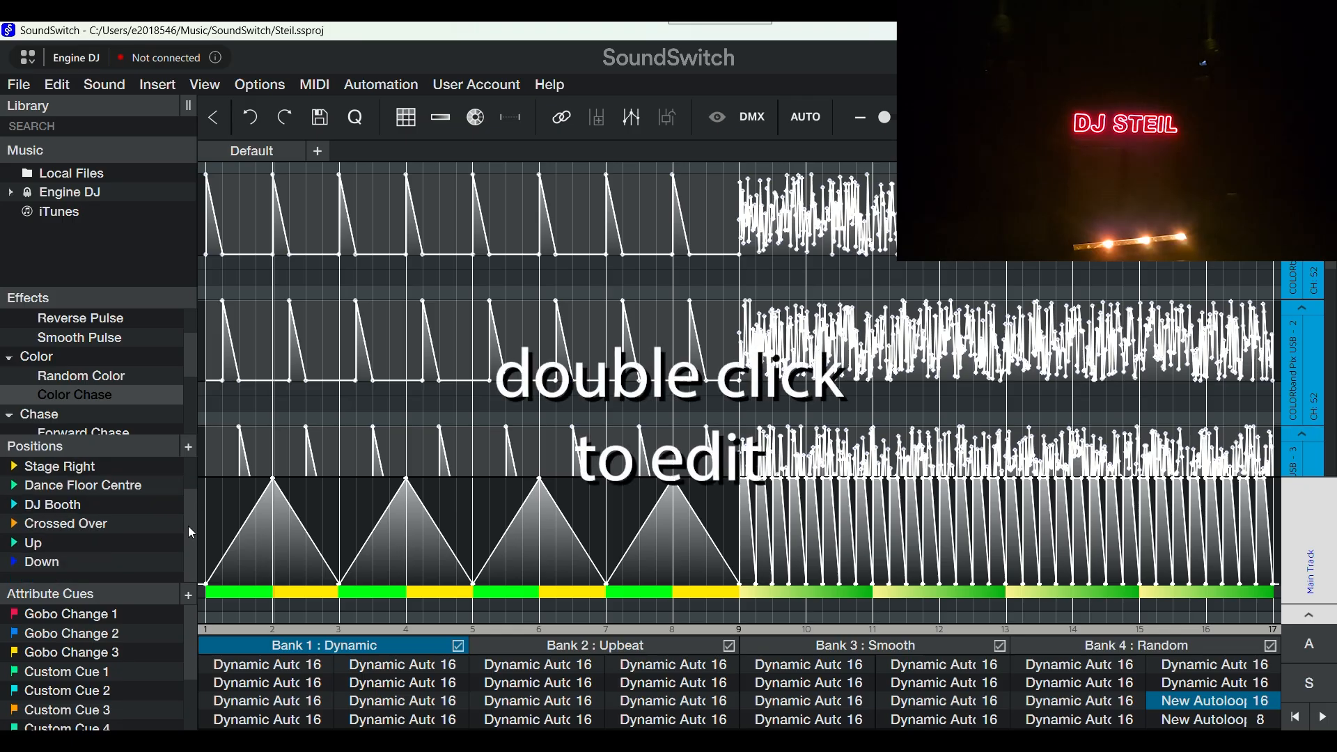
left_click(98, 489)
double_click(98, 490)
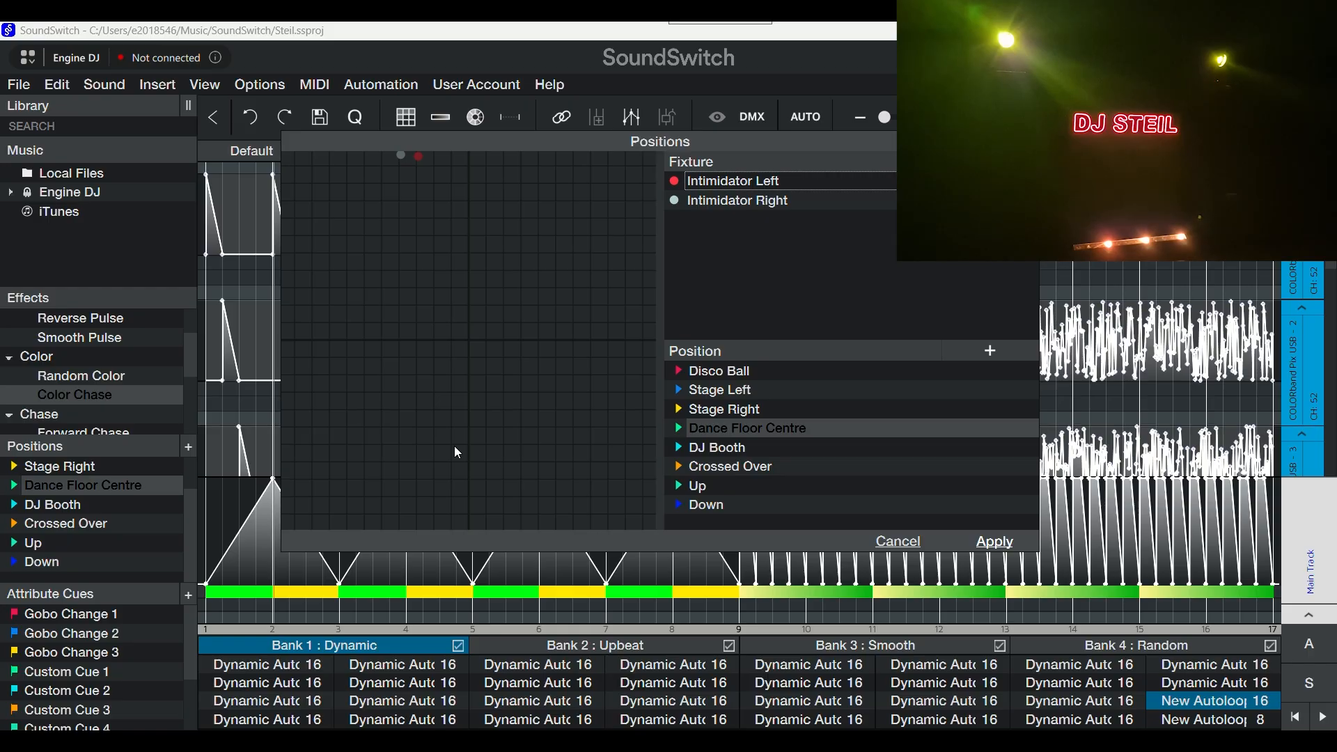
left_click(744, 183)
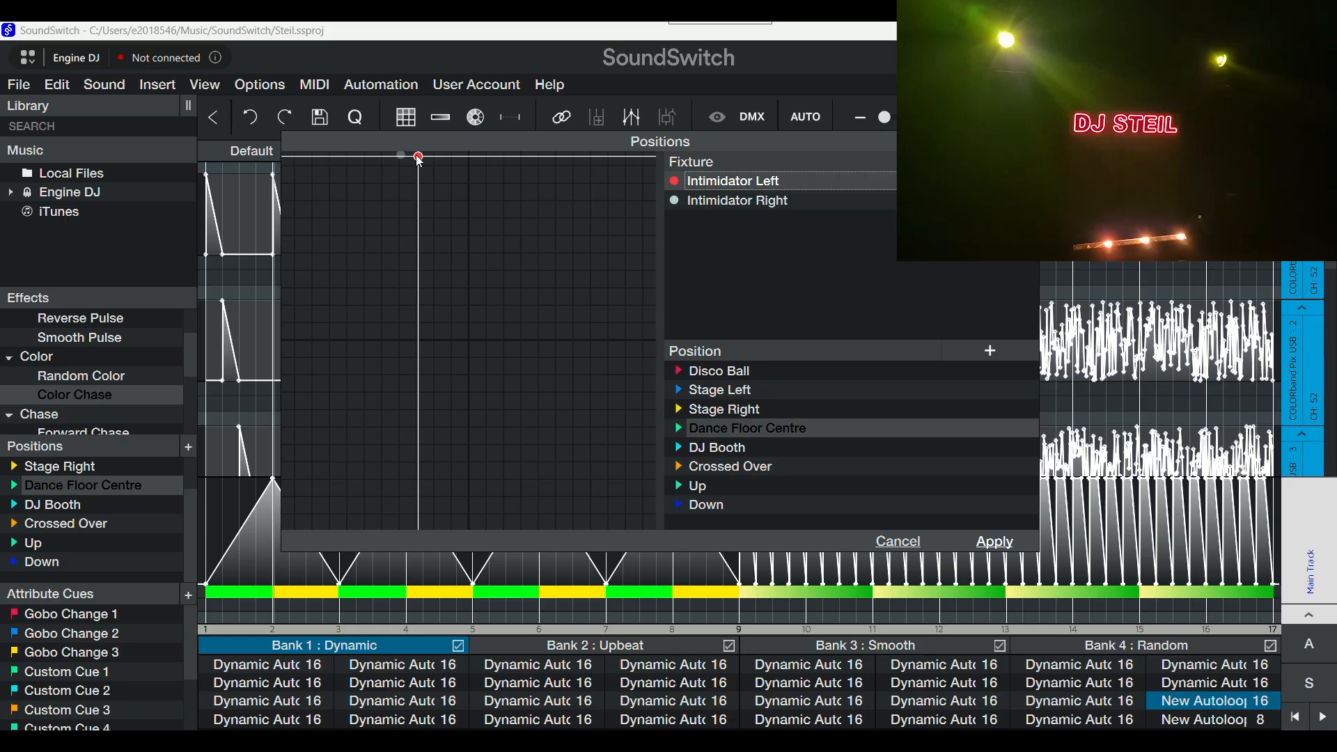
mouse_move(419, 158)
left_mouse_down()
mouse_move(376, 178)
mouse_move(442, 166)
mouse_move(418, 159)
left_mouse_up()
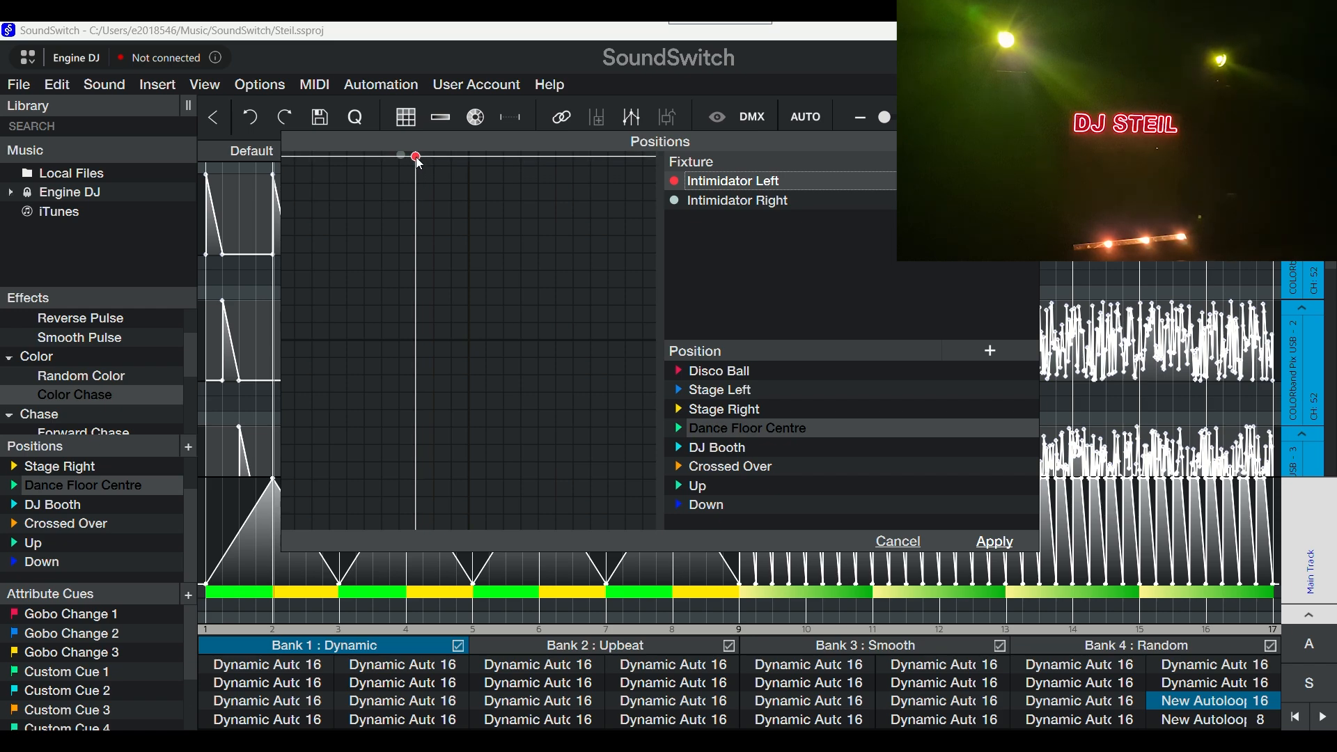
left_click_drag(417, 160, 416, 157)
Preview the Stage Right and Stage Left positions for comparison and return to Dance Floor Centre
left_click(724, 409)
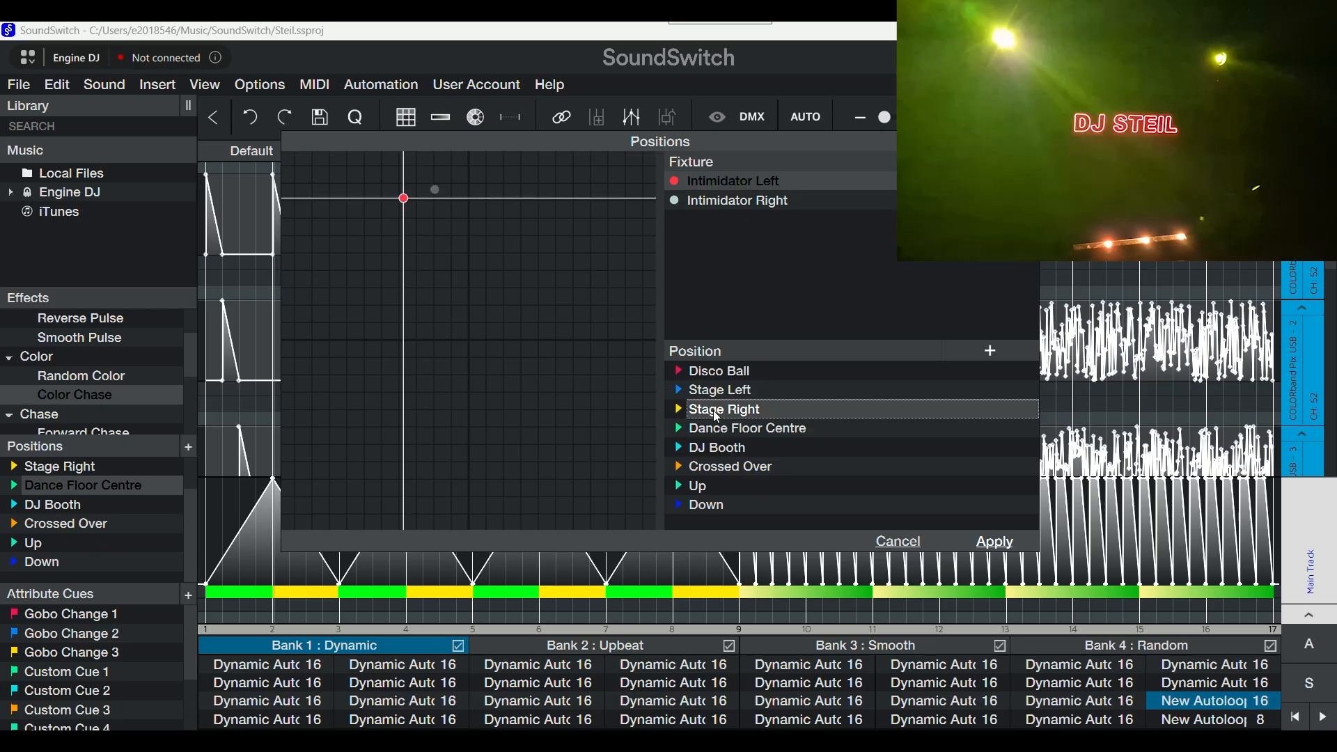
left_click(729, 394)
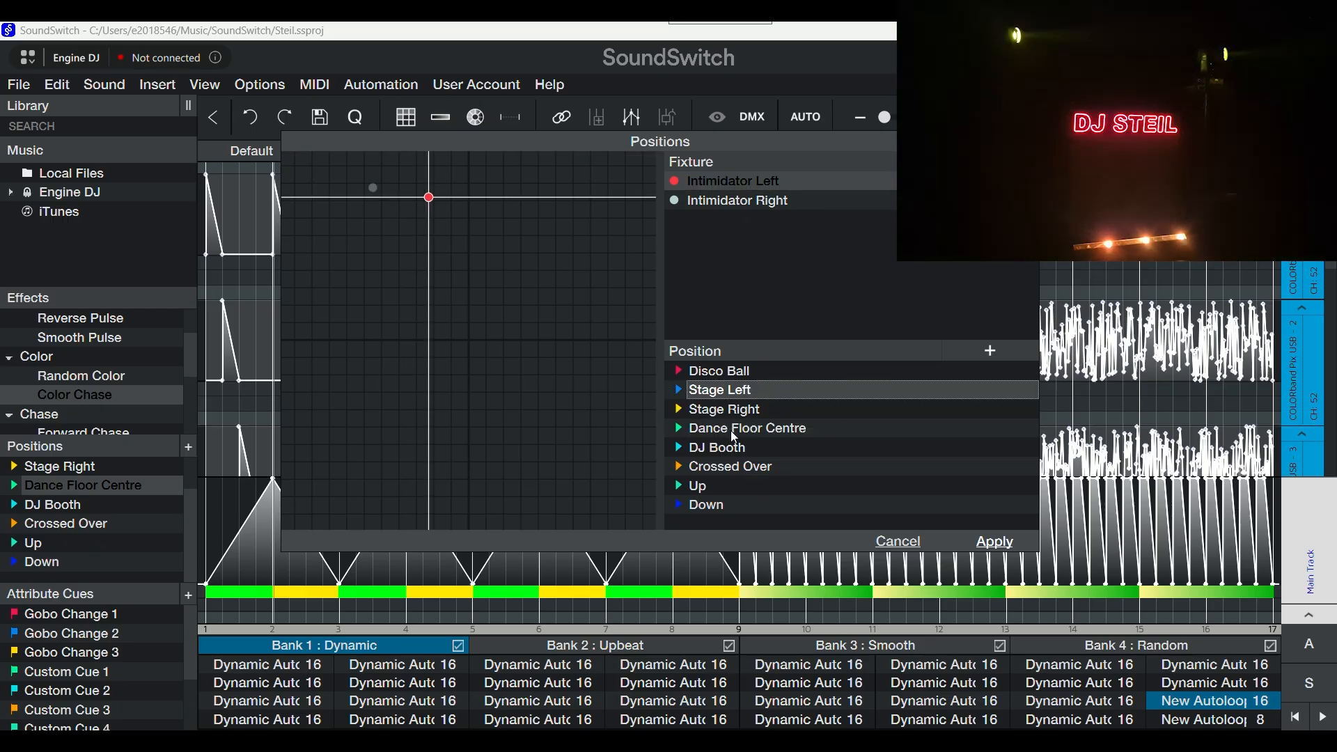
left_click(730, 429)
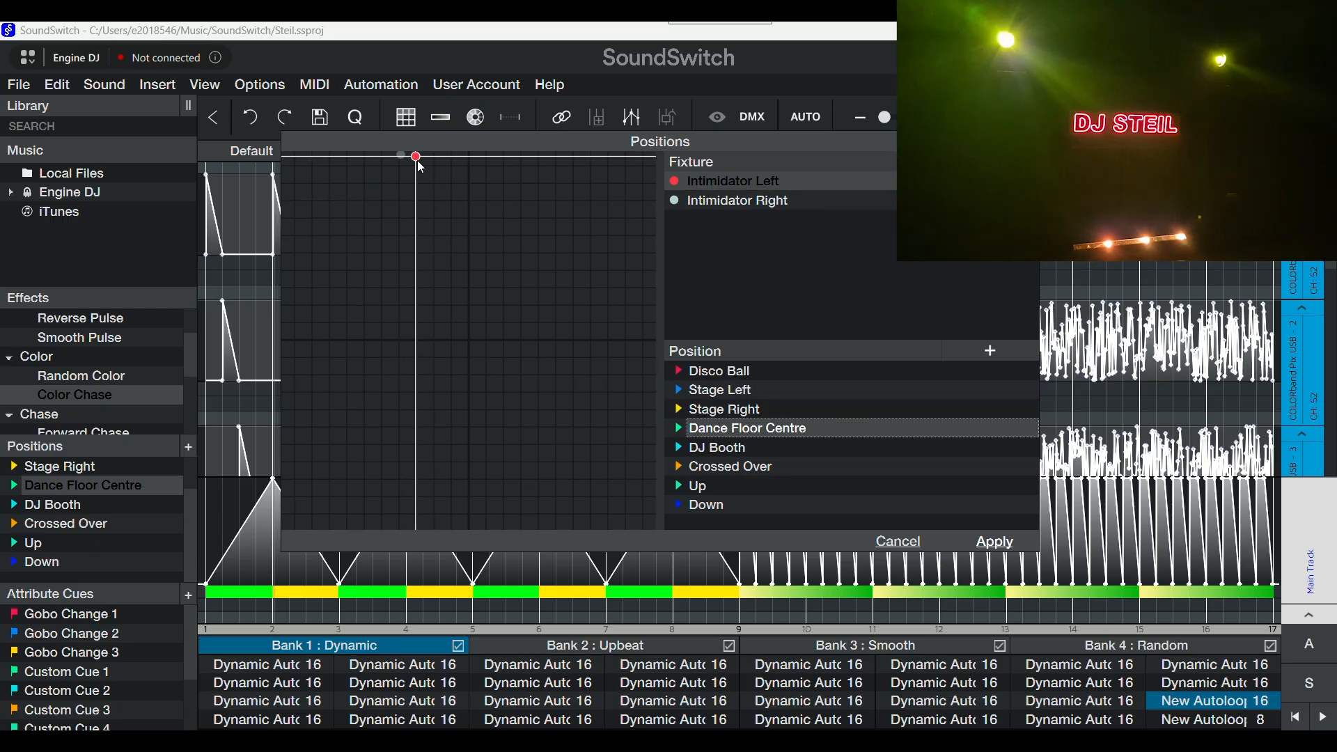
Move both Intimidator aim points to the grid's center and bring Intimidator Right back near the grid's upper edge
left_click_drag(415, 156, 473, 346)
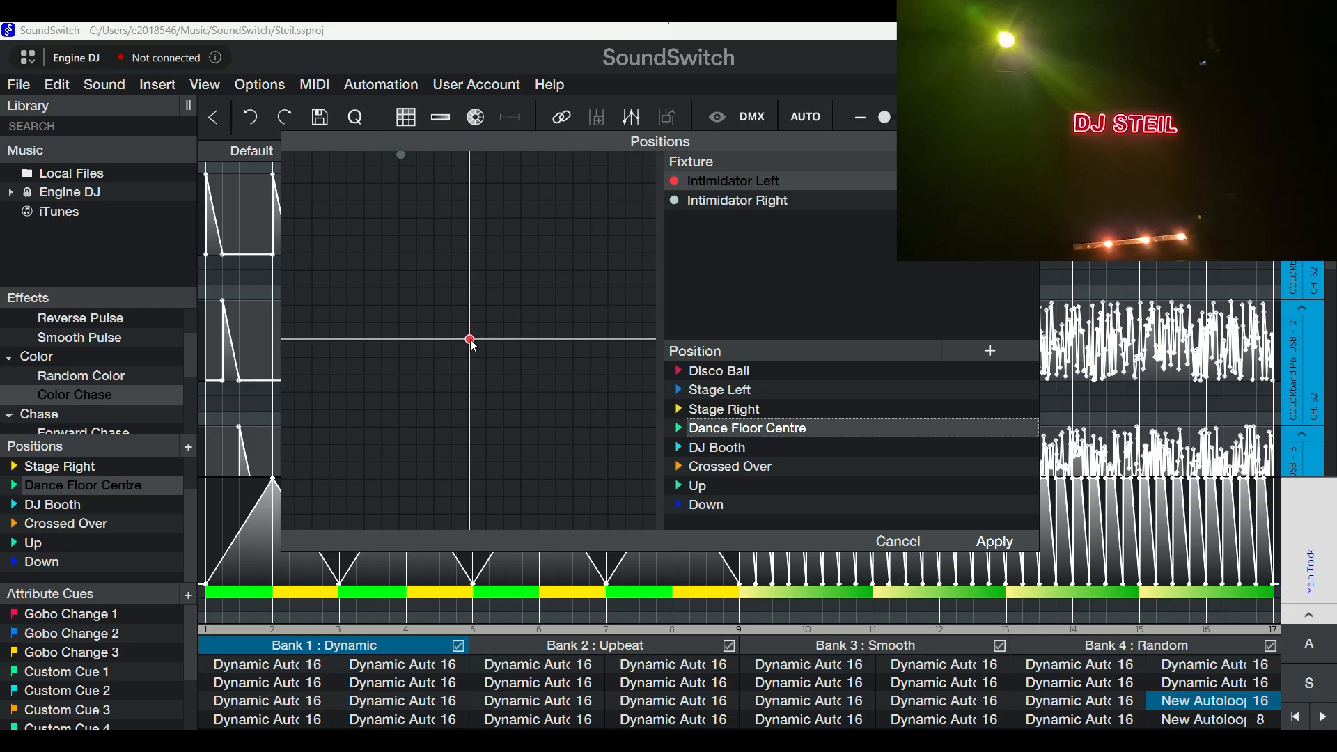
left_click_drag(398, 157, 472, 346)
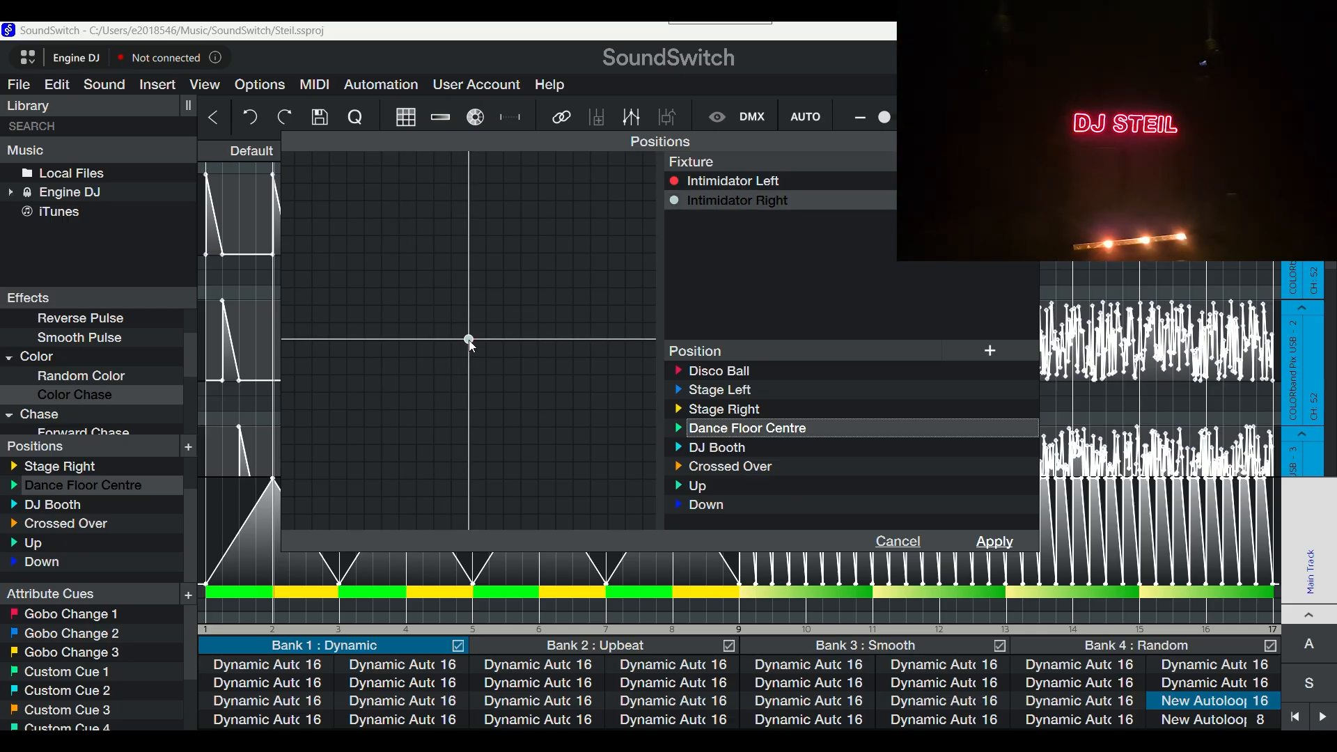
left_click_drag(471, 342, 417, 163)
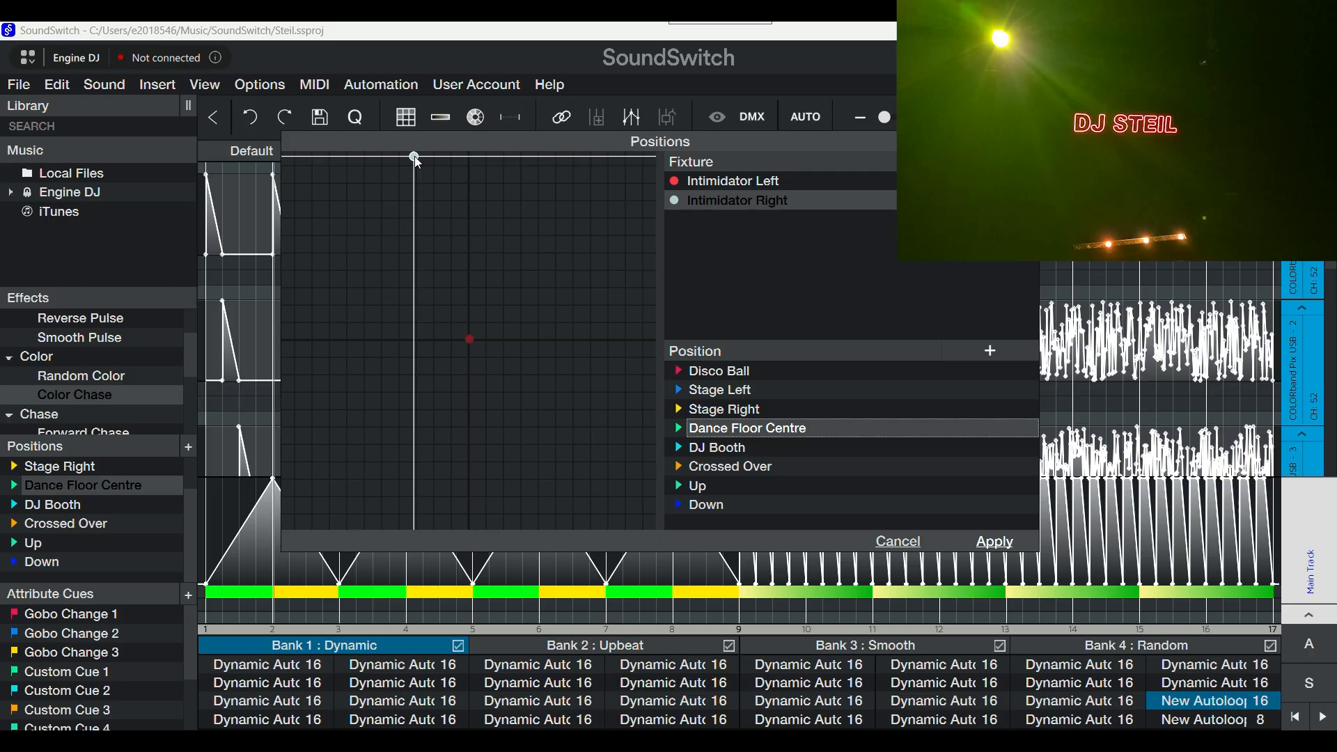
mouse_move(416, 158)
left_mouse_down()
mouse_move(474, 336)
mouse_move(448, 289)
mouse_move(358, 209)
mouse_move(447, 319)
mouse_move(570, 262)
mouse_move(610, 200)
mouse_move(473, 342)
mouse_move(468, 295)
mouse_move(416, 218)
mouse_move(399, 154)
left_mouse_up()
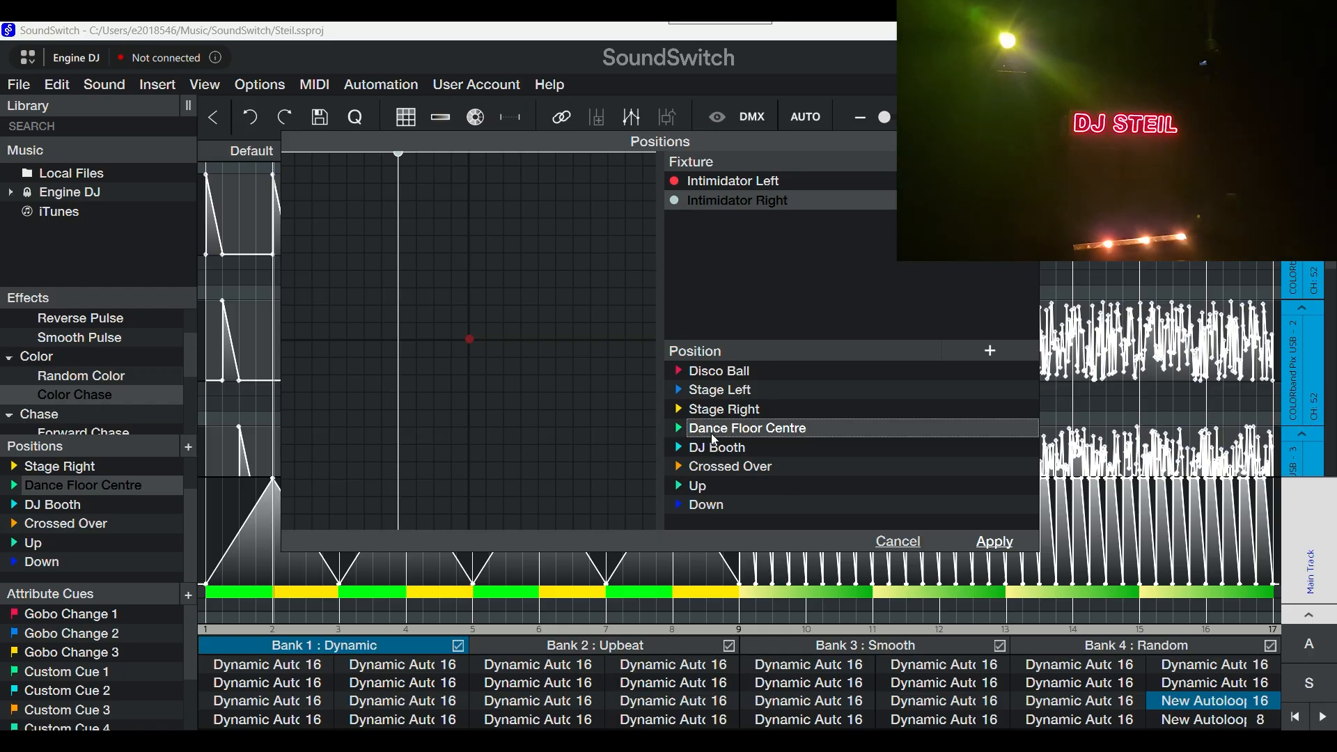
Preview the Crossed Over, Down and Up positions and return to Dance Floor Centre
left_click(720, 468)
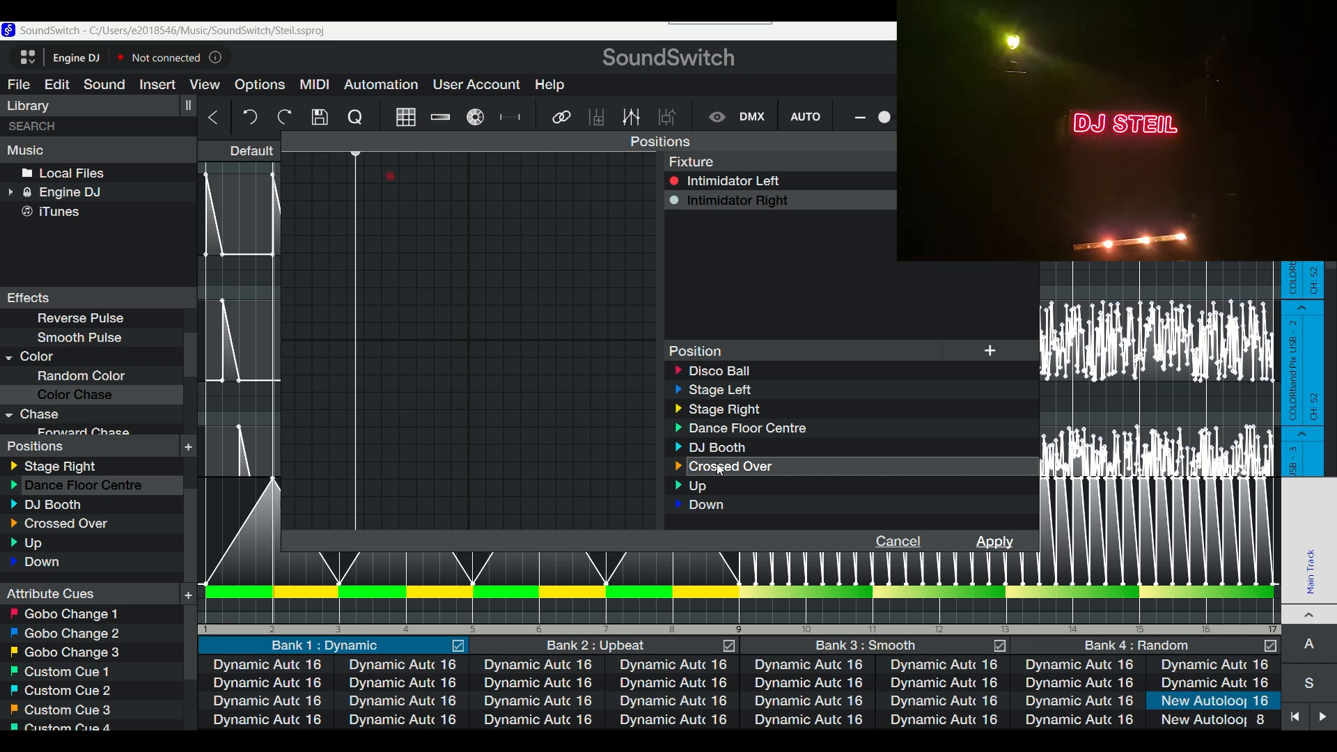
left_click(715, 508)
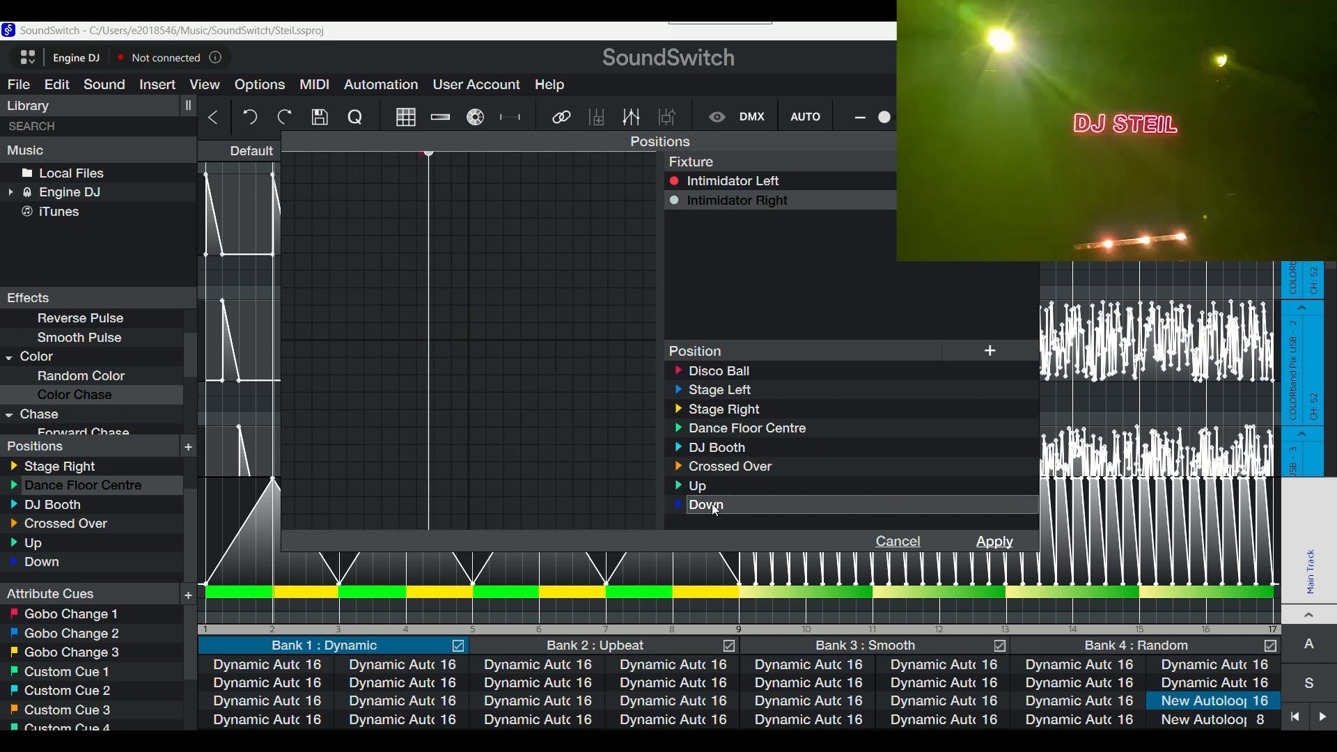
left_click(717, 483)
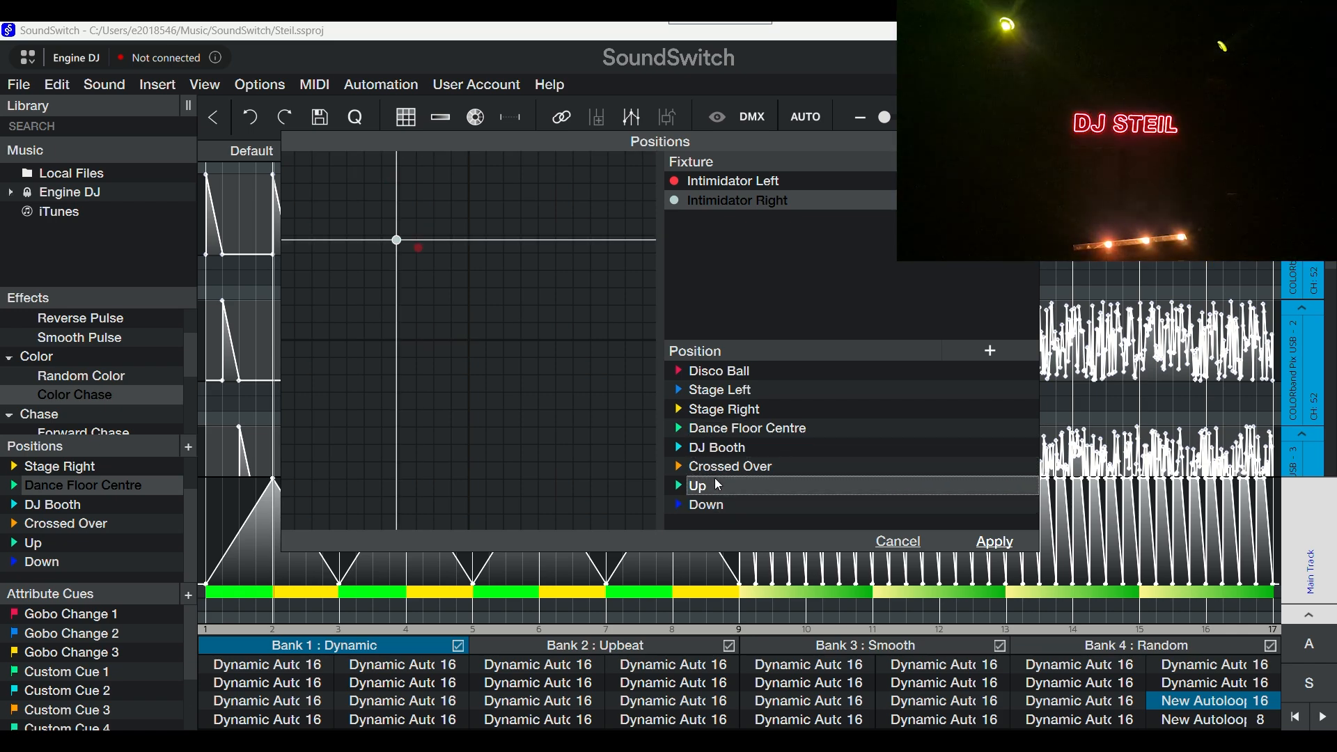
left_click(718, 430)
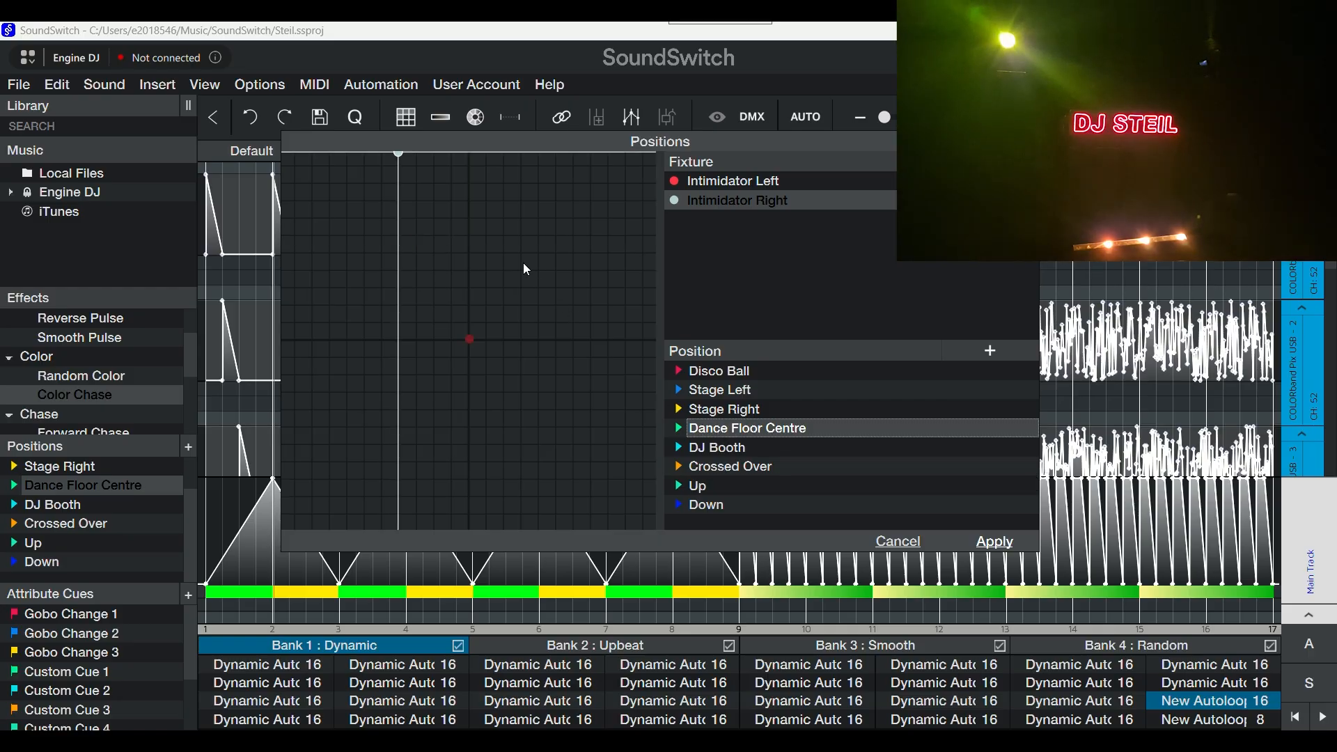
Aim Intimidator Right and Intimidator Left near the grid's upper edge, a little left of its center line, and apply the Dance Floor Centre position
mouse_move(397, 153)
left_mouse_down()
mouse_move(363, 176)
mouse_move(408, 182)
mouse_move(399, 159)
mouse_move(390, 175)
mouse_move(492, 155)
mouse_move(639, 284)
mouse_move(4, 154)
mouse_move(235, 28)
mouse_move(1336, 480)
mouse_move(1336, 293)
mouse_move(1336, 541)
mouse_move(1335, 207)
mouse_move(406, 156)
left_mouse_up()
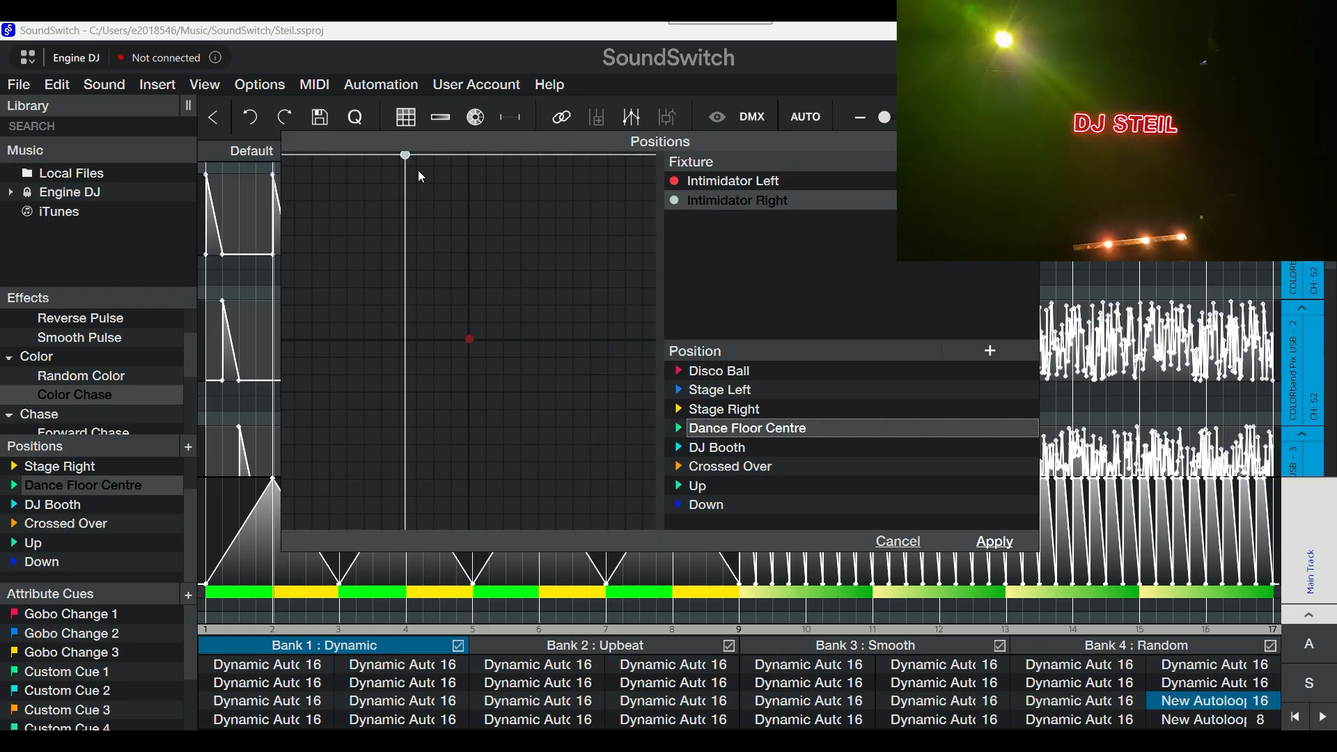
left_click(751, 188)
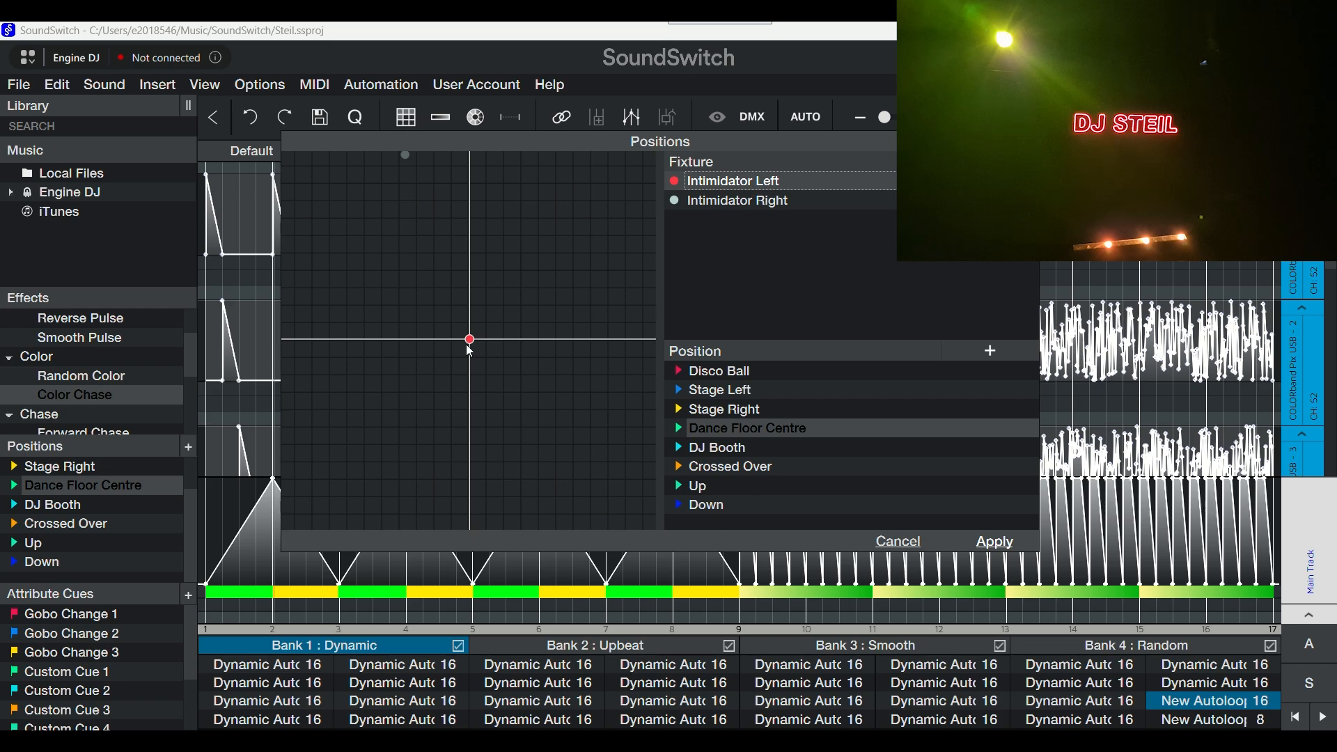
left_click_drag(471, 343, 392, 157)
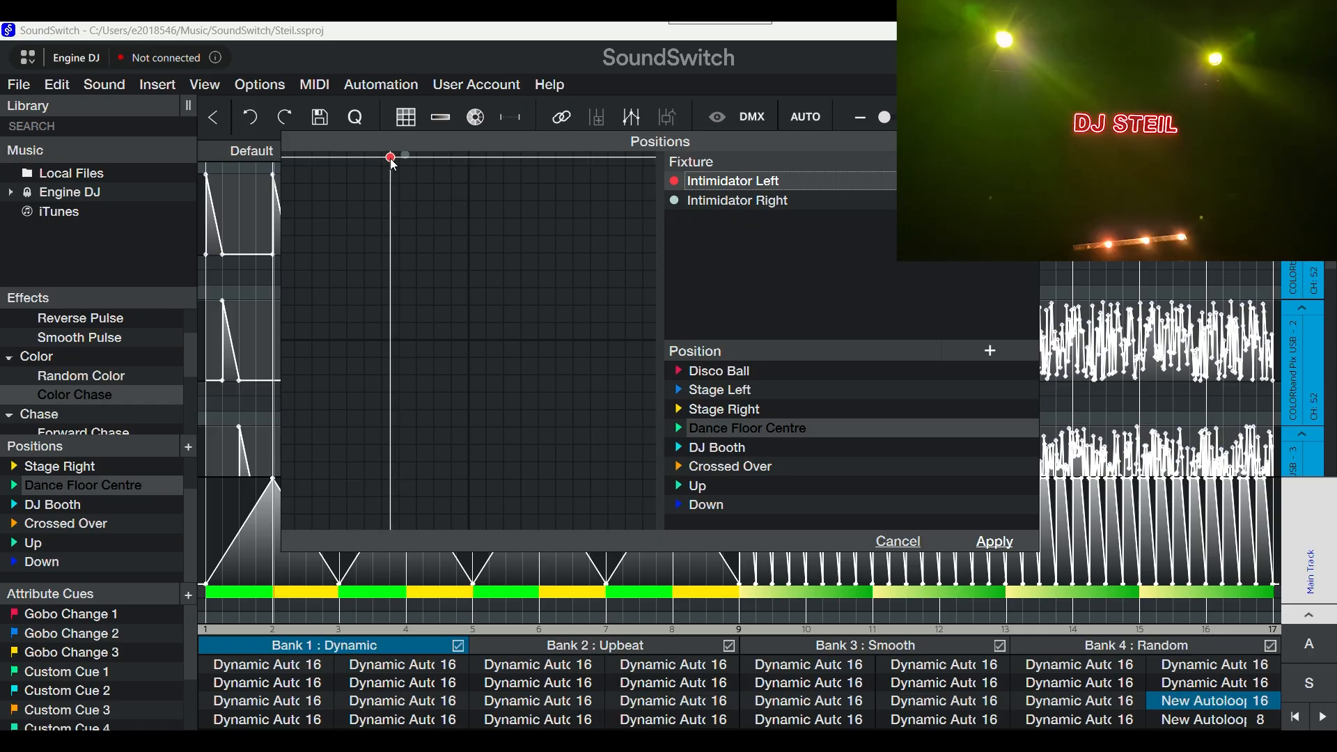
left_click(984, 547)
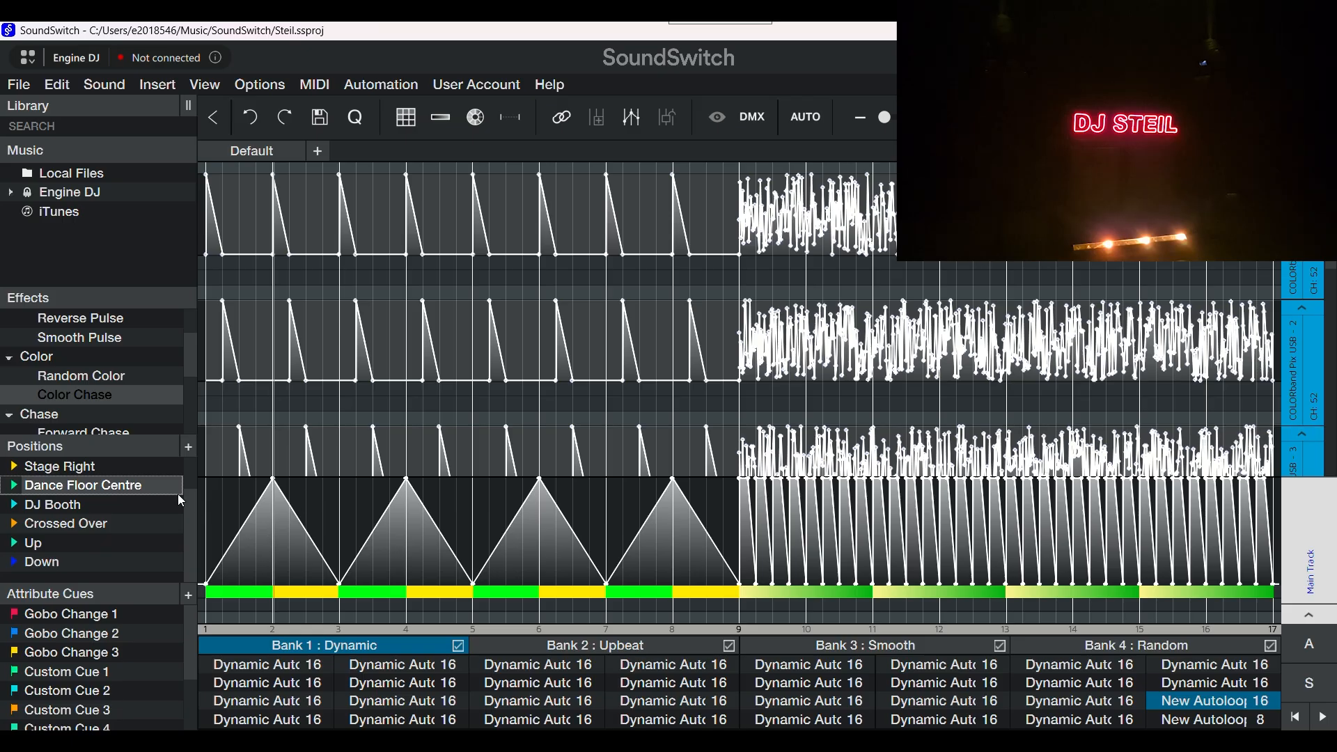
Place position cues on the Main Track: Up at bar 1, Crossed Over at 3, Dance Floor Centre at 5, Stage Right at 7, Stage Left at 9
mouse_move(43, 546)
left_mouse_down()
mouse_move(202, 597)
mouse_move(225, 618)
left_mouse_up()
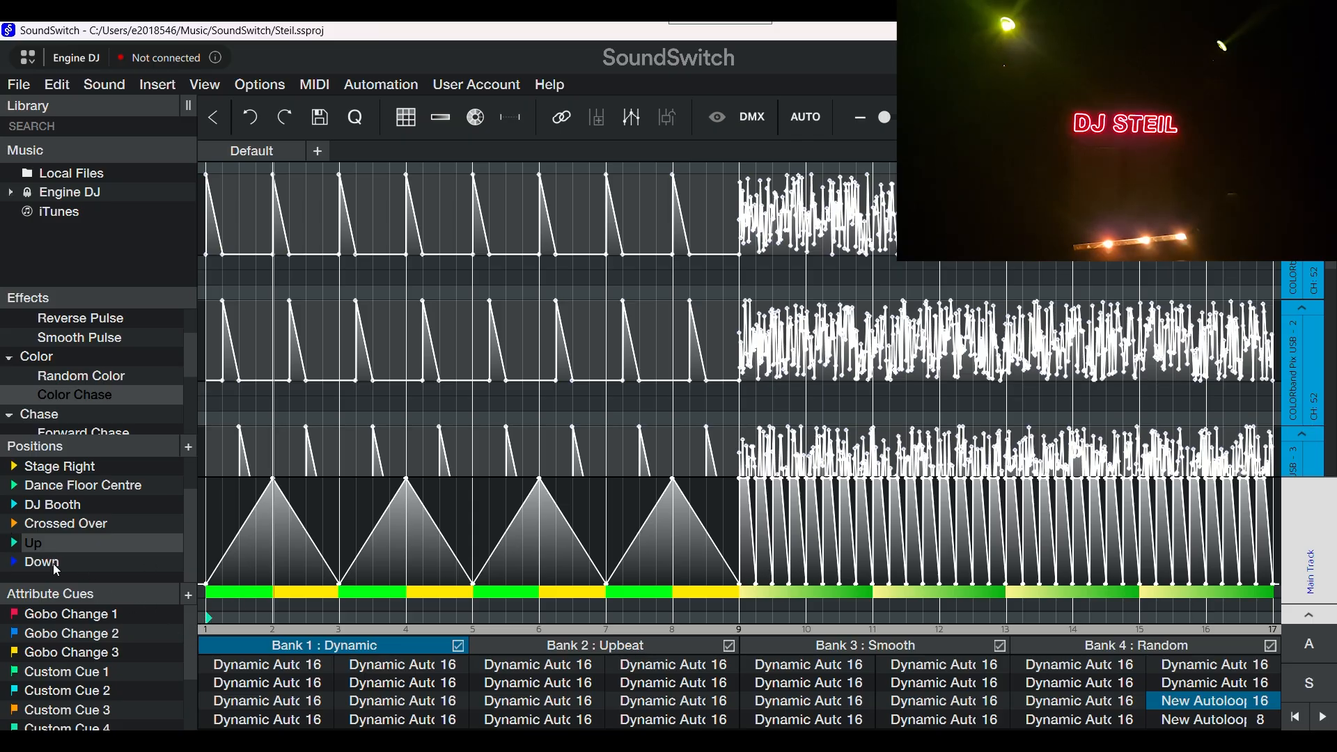
left_click_drag(41, 523, 342, 616)
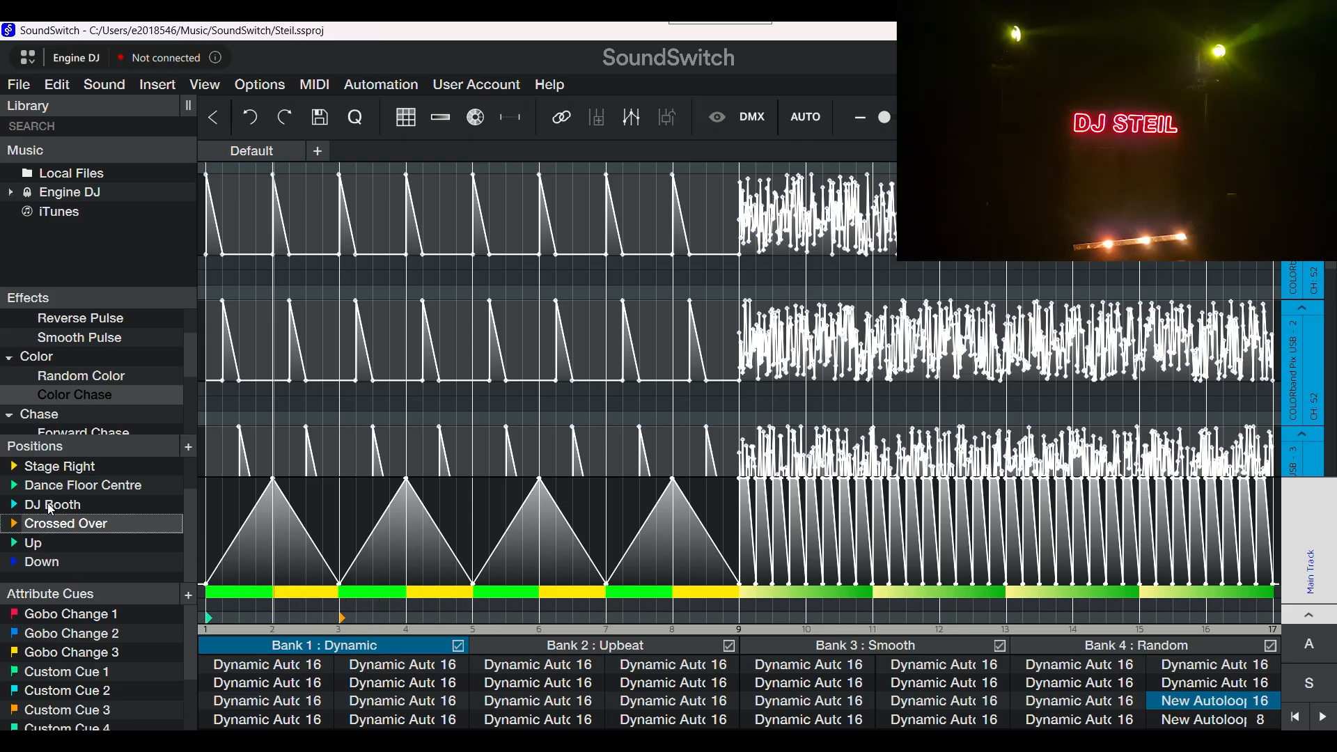
left_click_drag(50, 485, 475, 619)
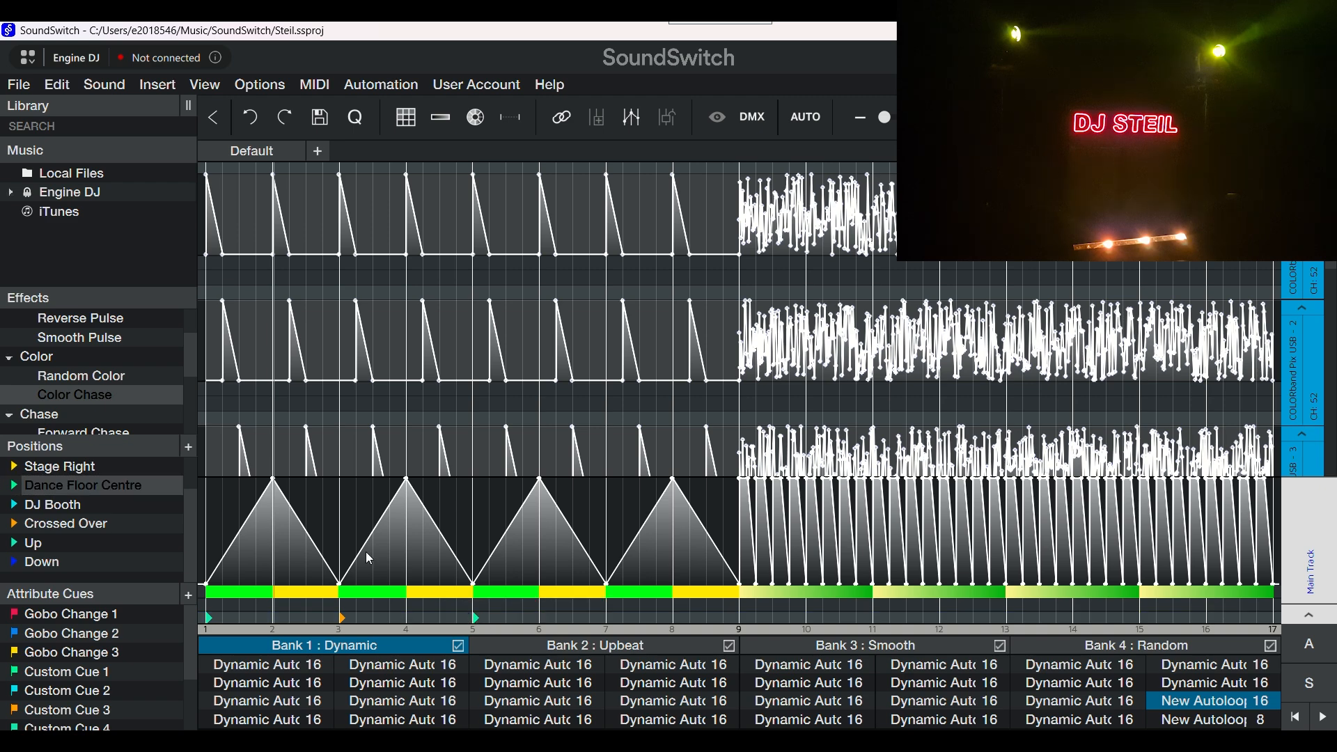
left_click_drag(82, 474, 613, 615)
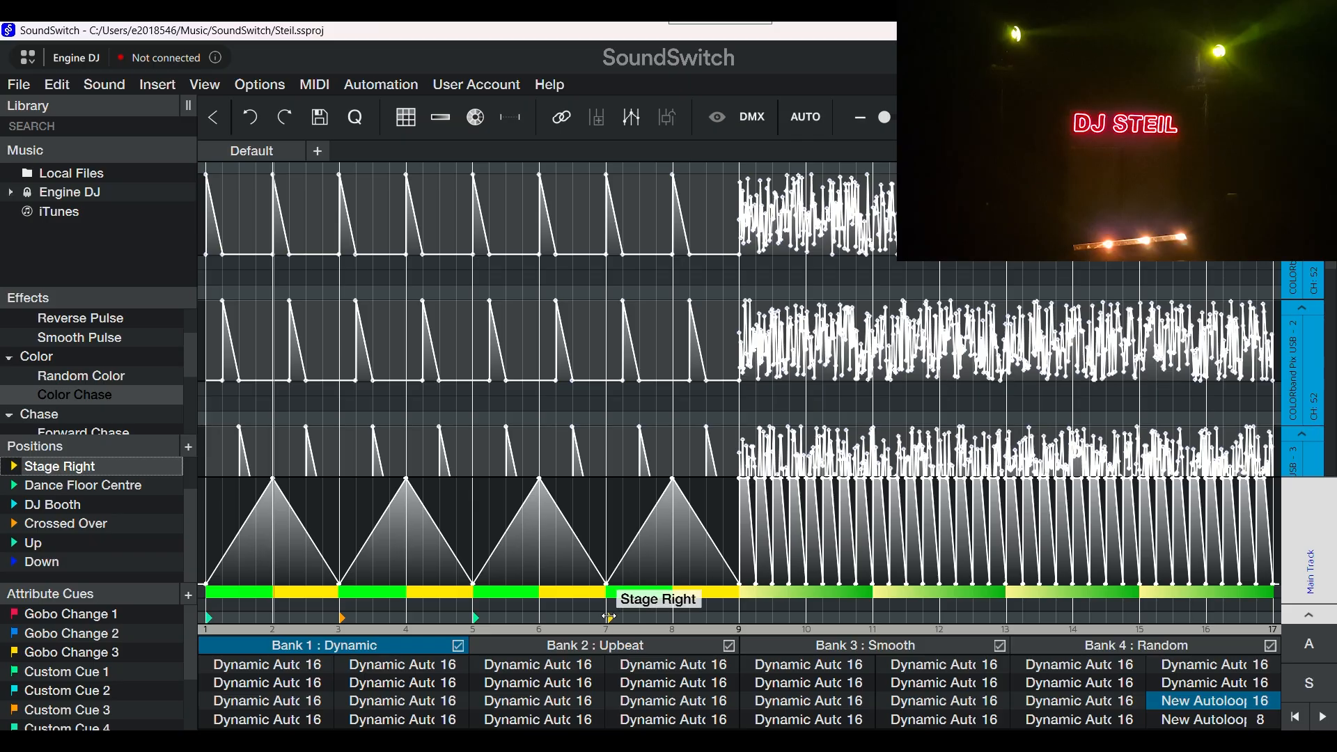
left_click(609, 617)
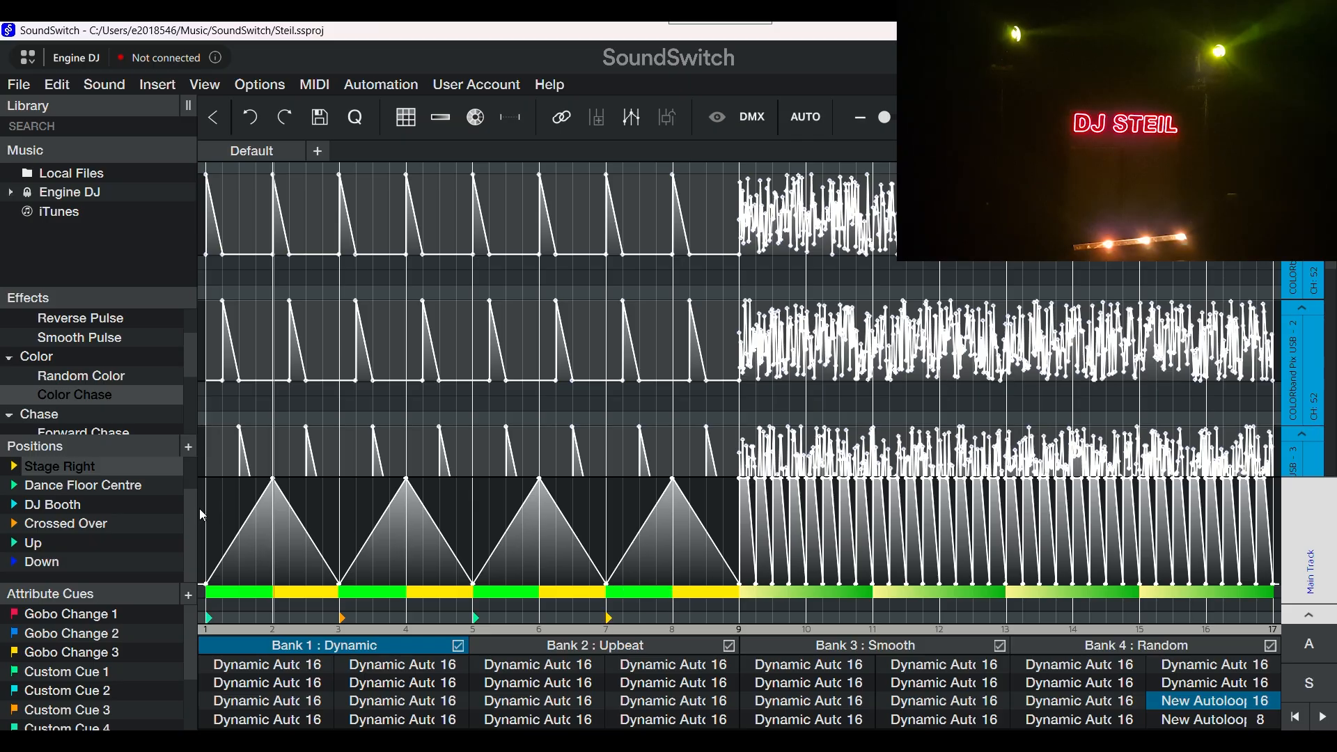
mouse_move(192, 512)
left_mouse_down()
mouse_move(192, 486)
mouse_move(613, 623)
mouse_move(740, 618)
left_mouse_up()
left_click(94, 488)
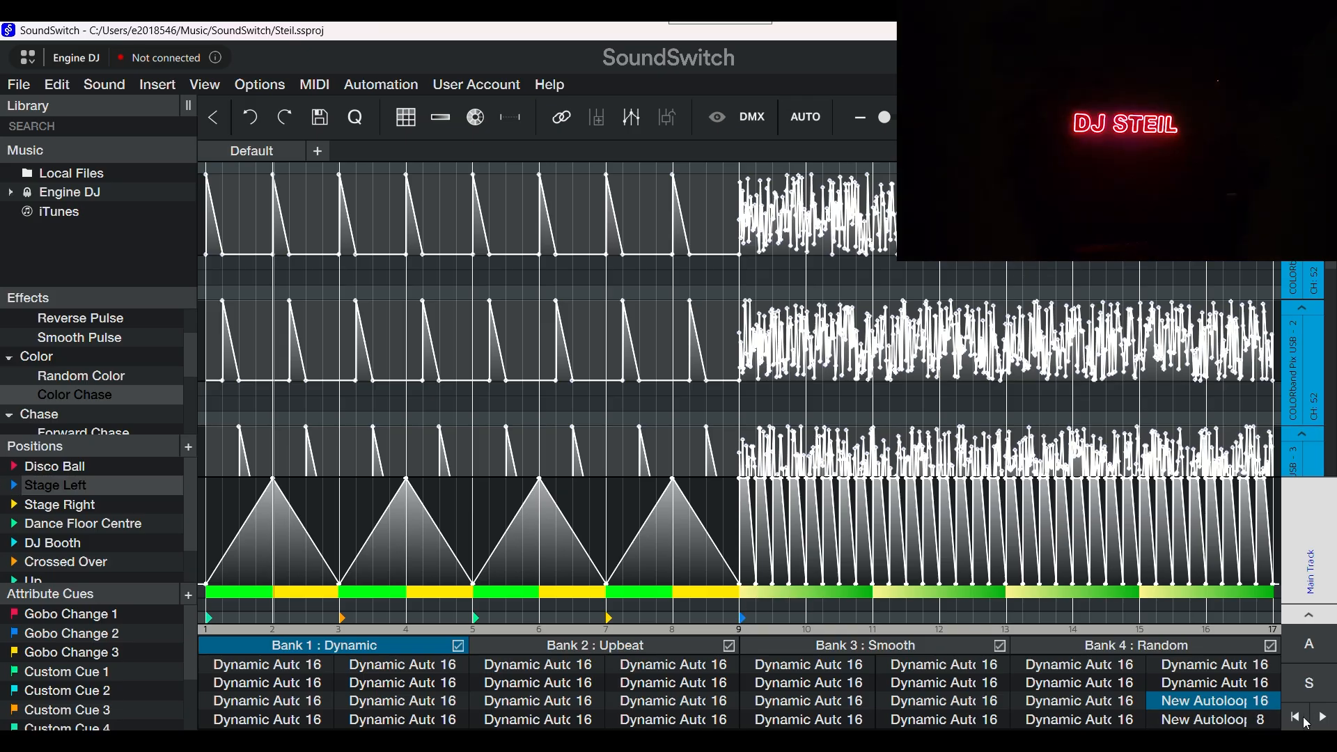
Play the autoloop to preview the moving-head position changes, and pause playback
left_click(1321, 717)
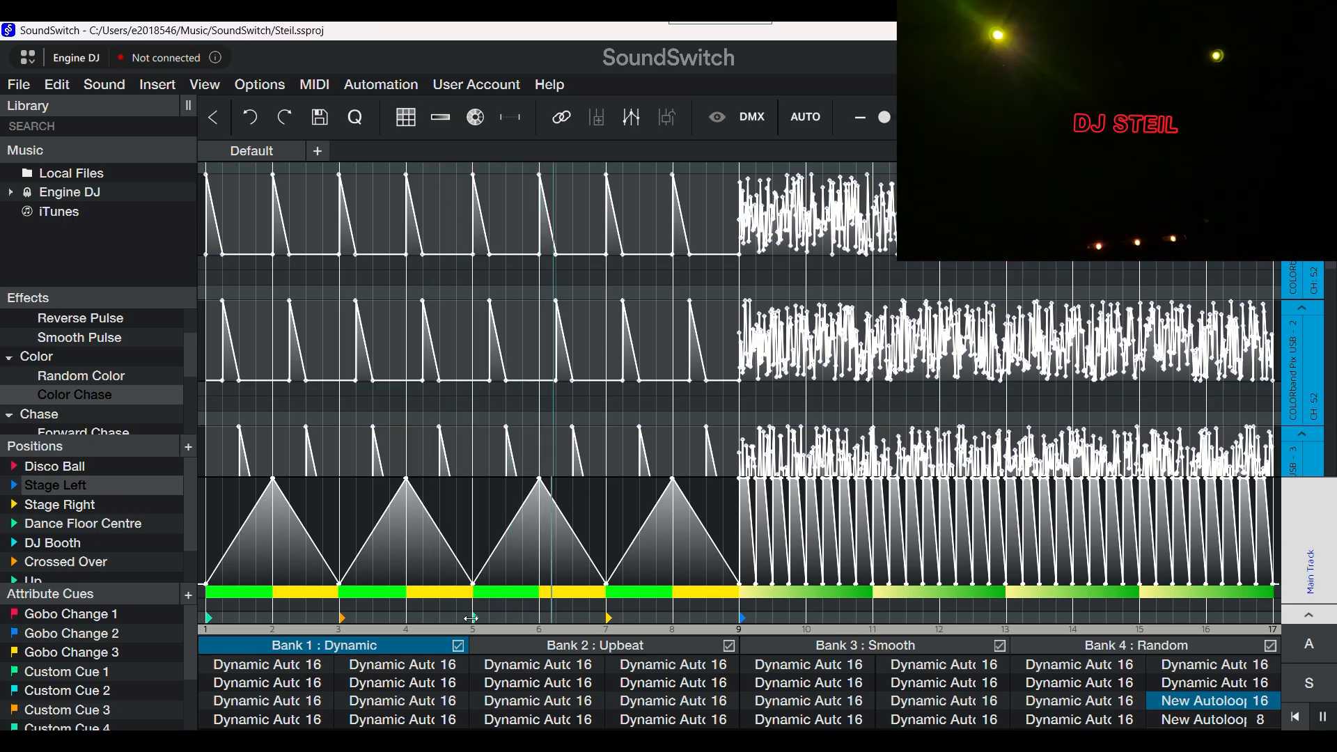
left_click(1329, 726)
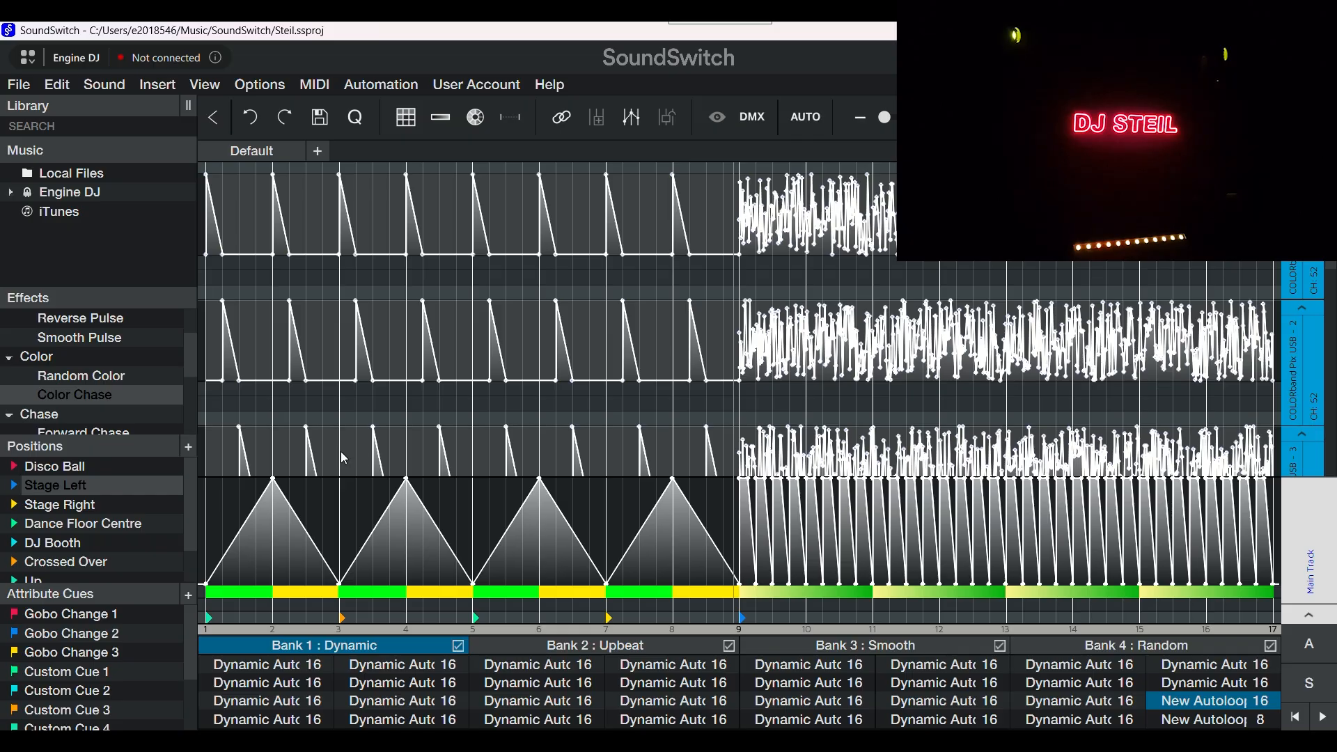
Select bars 9 to 17 of the movement track and list the available Movement effects
left_click_drag(190, 349, 188, 359)
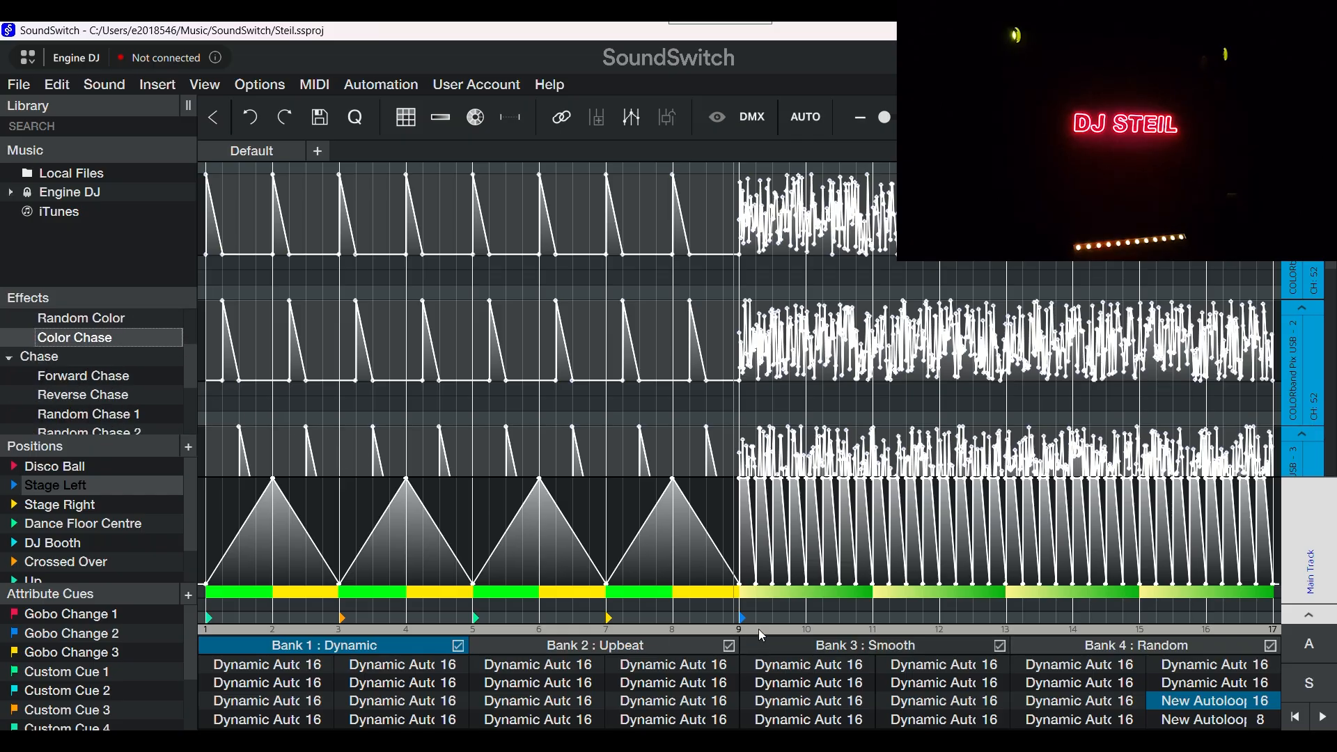
left_click_drag(854, 617, 1276, 617)
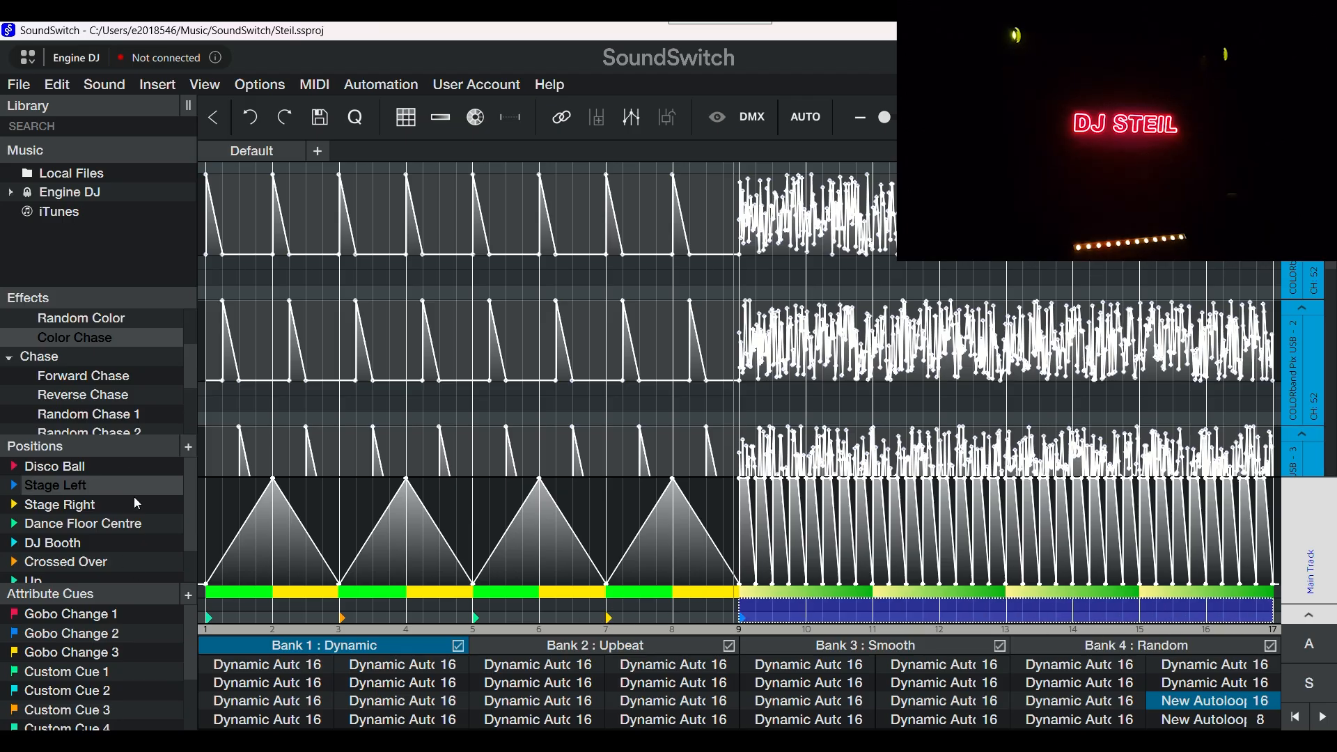
left_click_drag(189, 362, 190, 396)
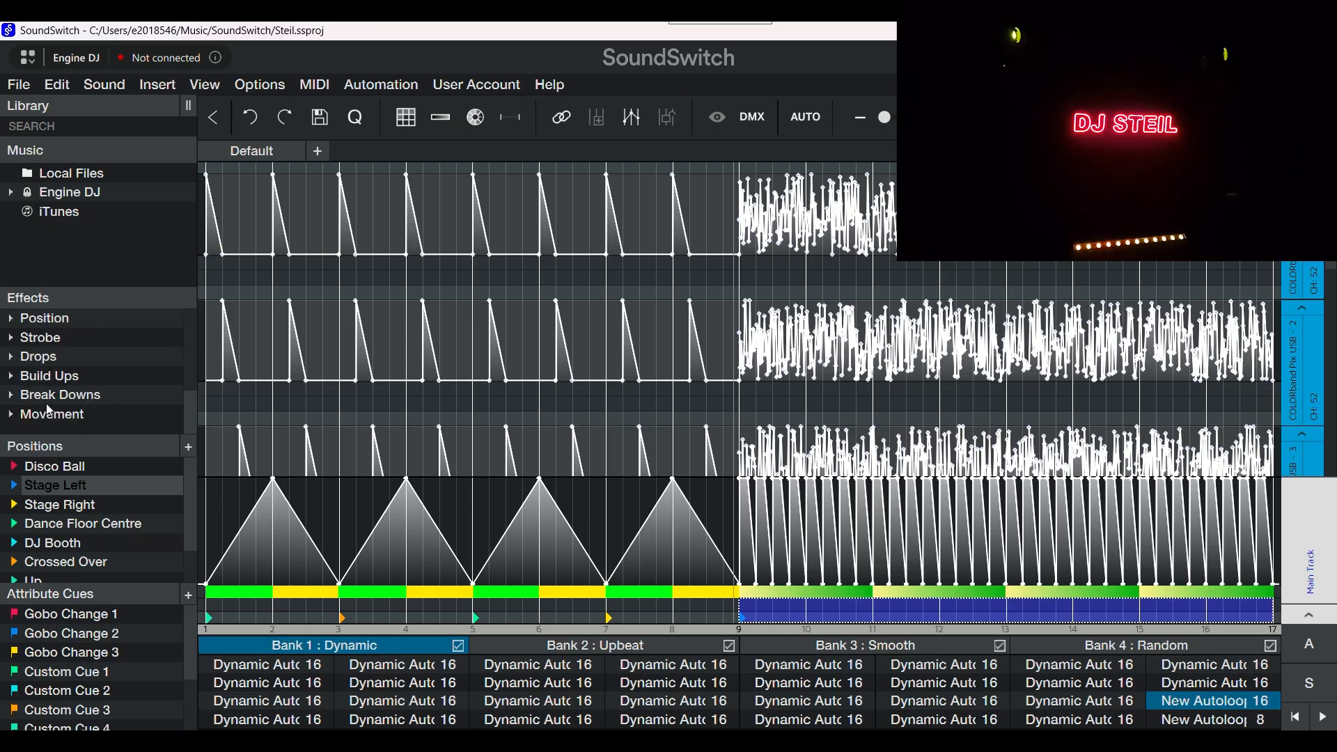
left_click(183, 408)
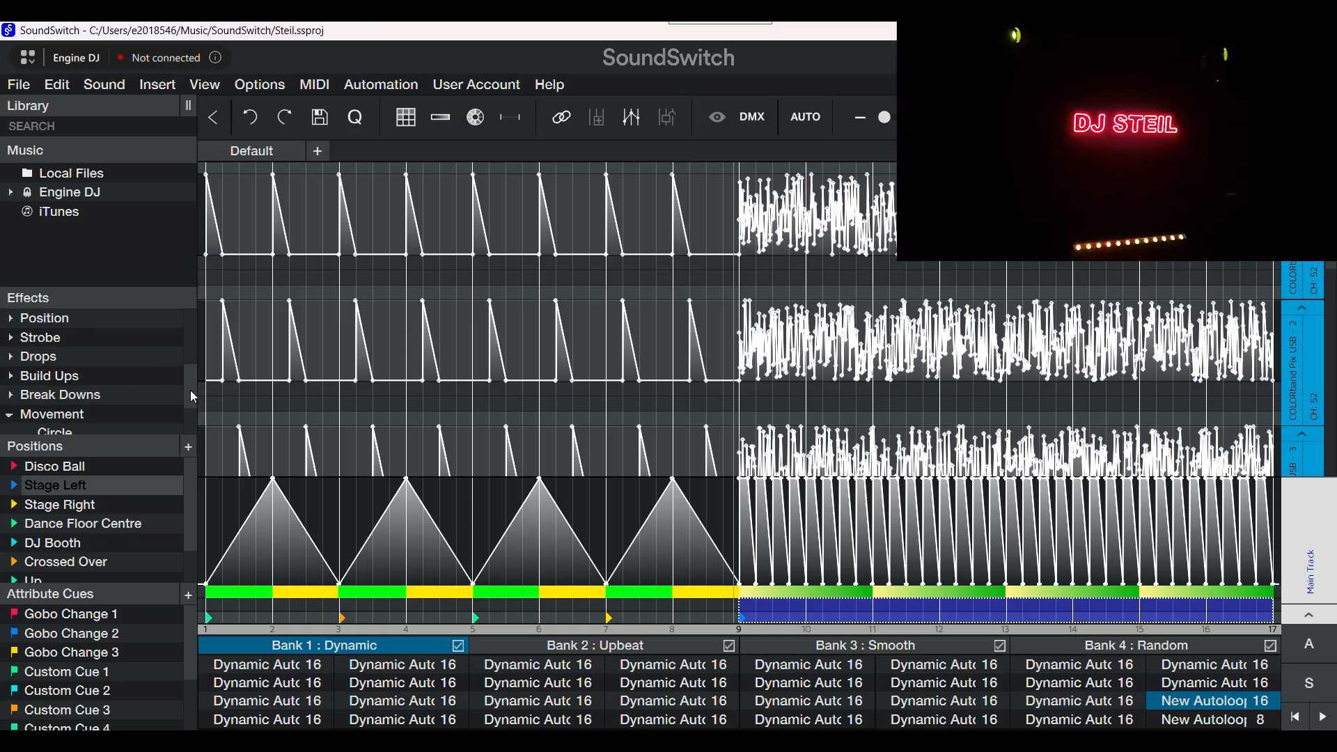
left_click_drag(190, 390, 190, 398)
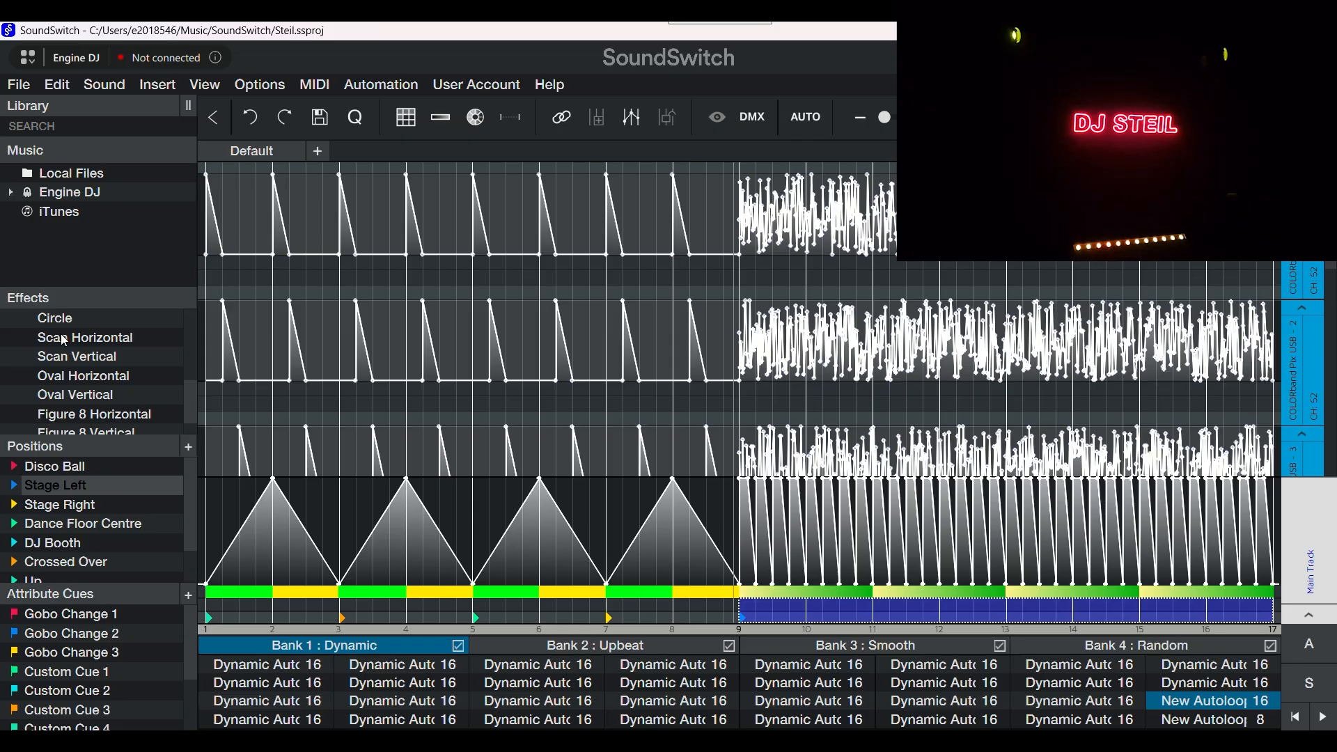
Apply a Circle movement effect to bars 9–17 with size ramping from 28% to 67% and speed rising from 31%
right_click(855, 617)
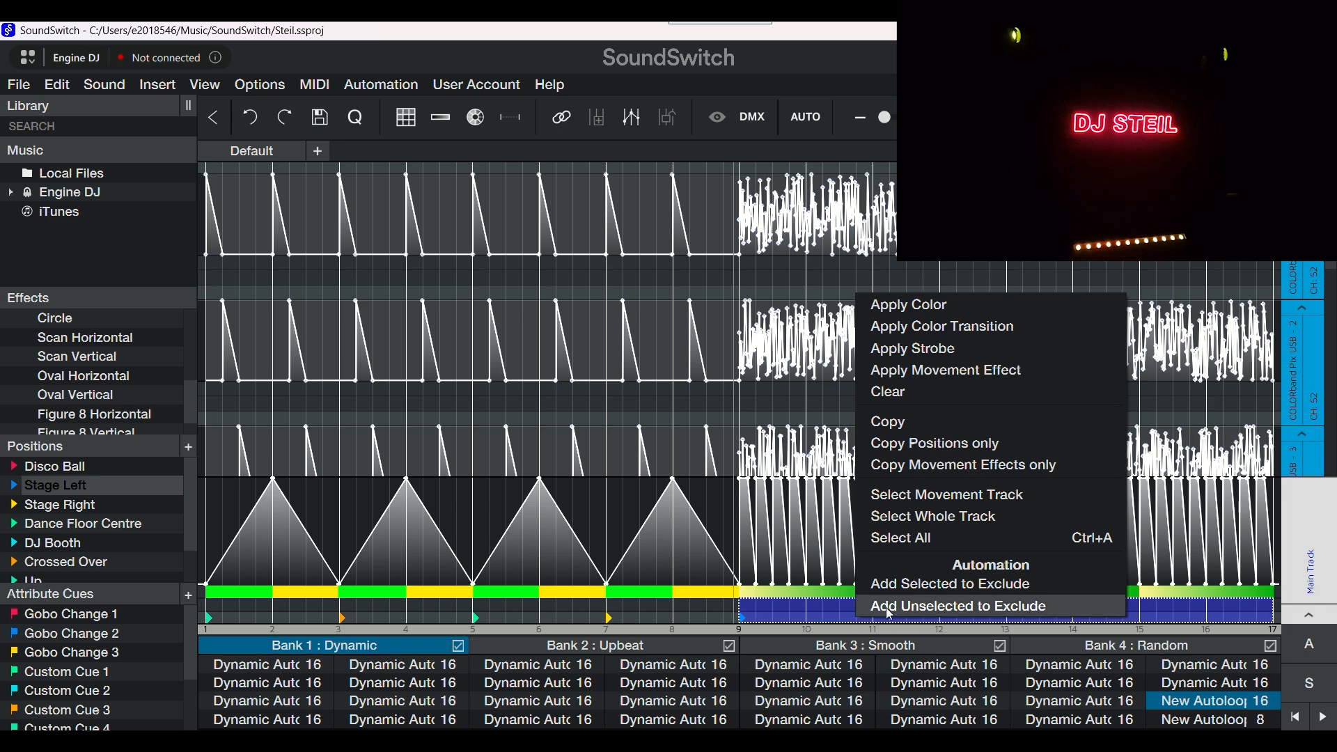
left_click(974, 370)
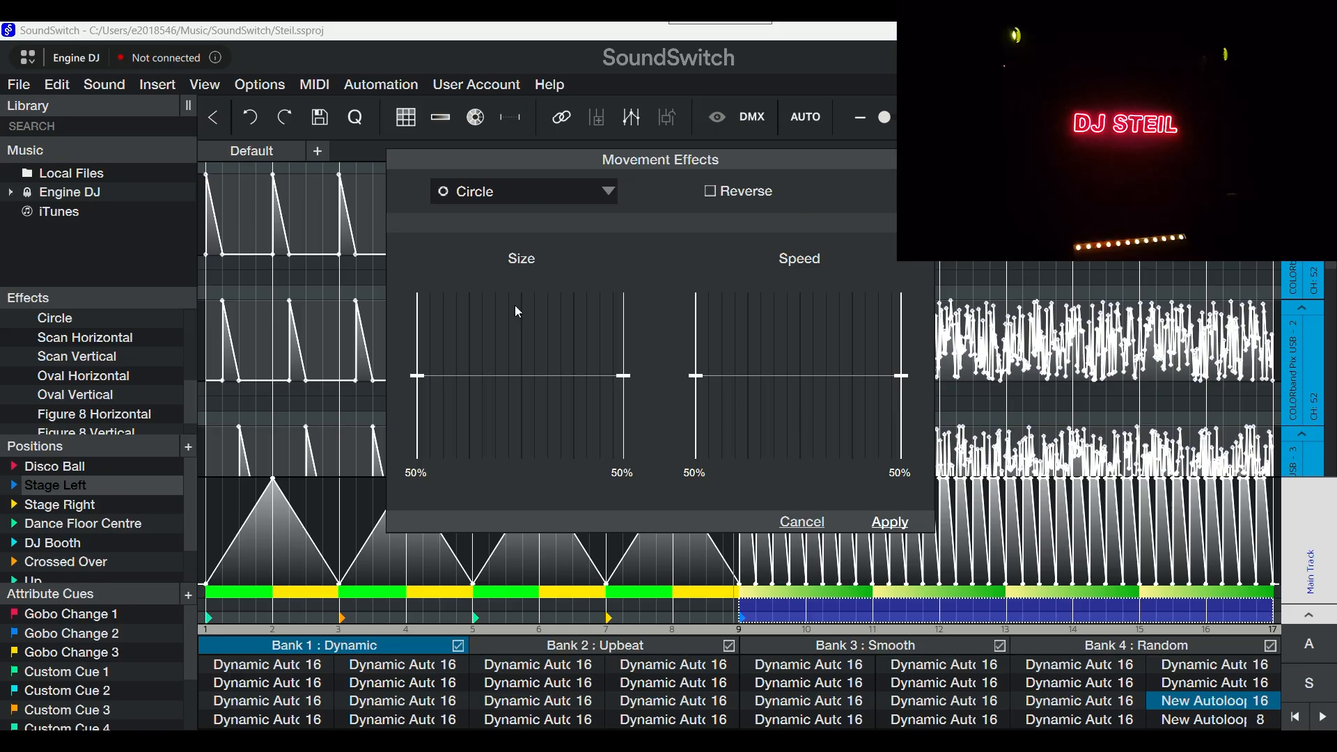
left_click(611, 190)
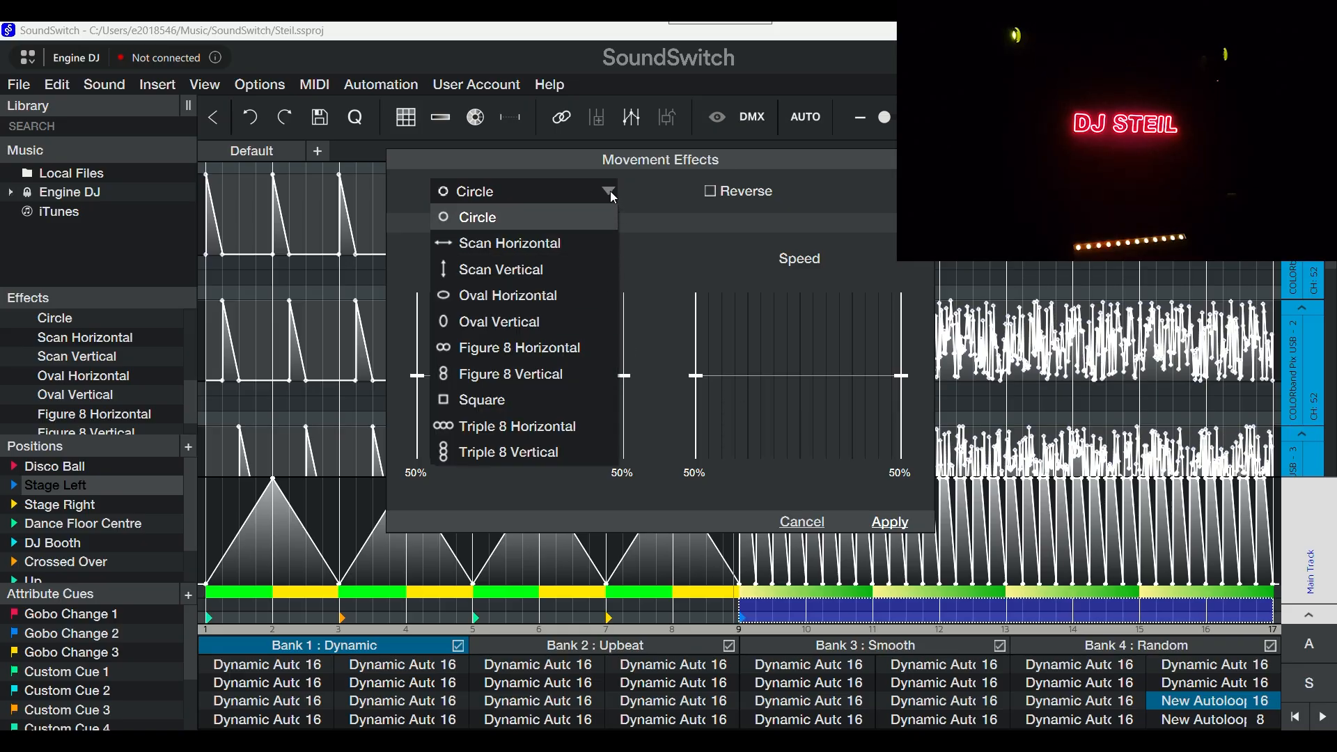
left_click(610, 191)
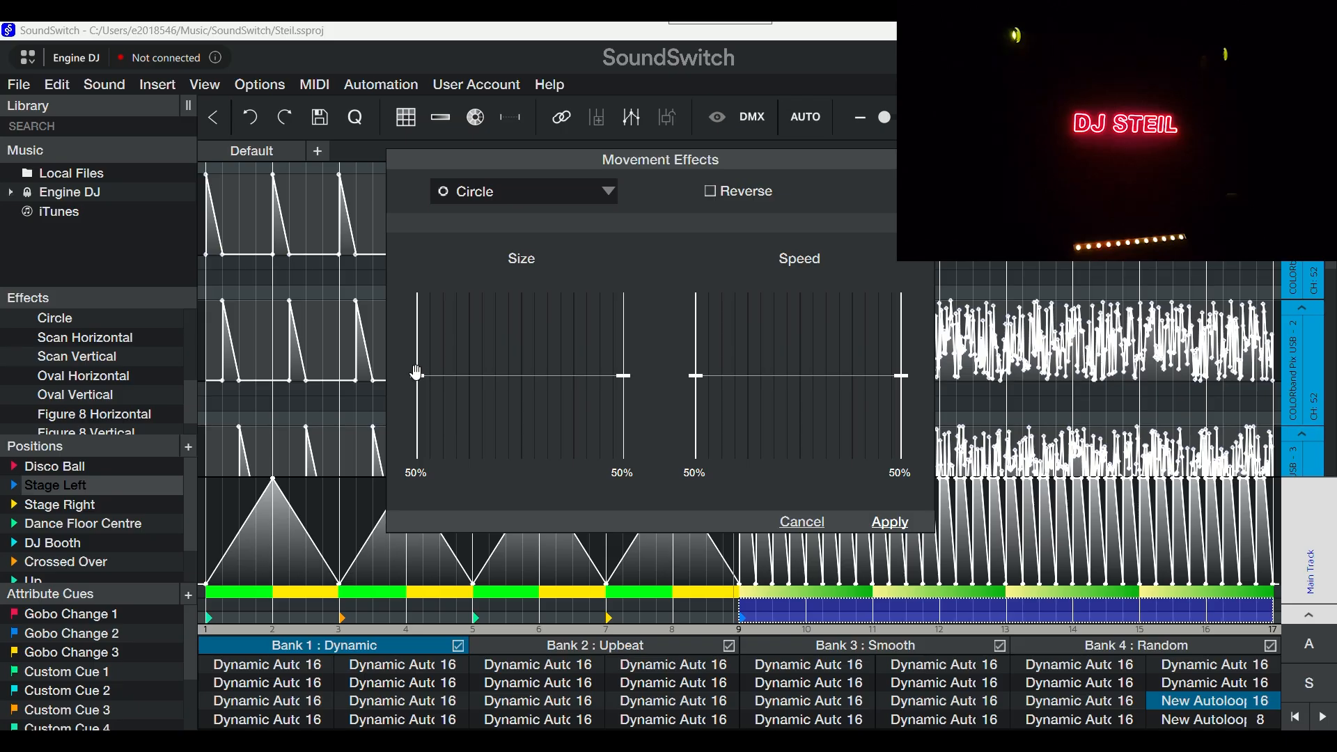
left_click_drag(417, 375, 411, 413)
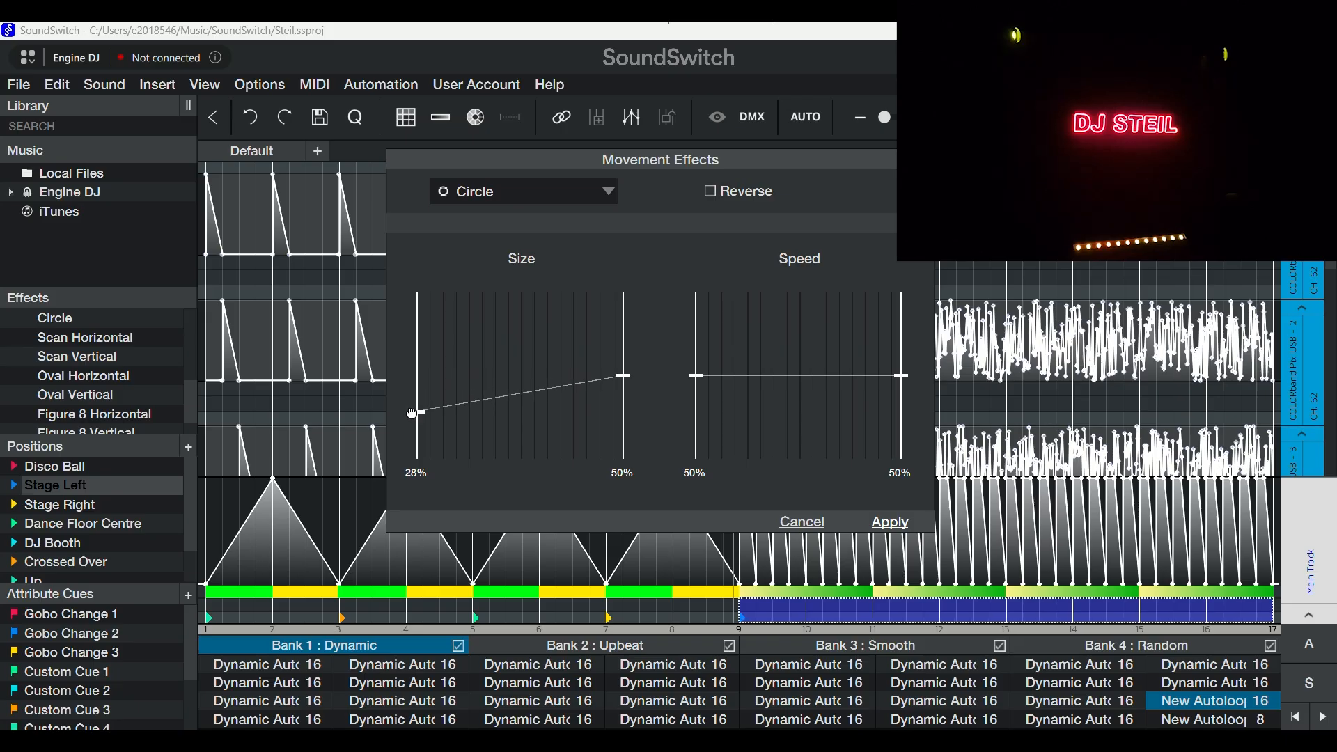
left_click_drag(623, 376, 626, 347)
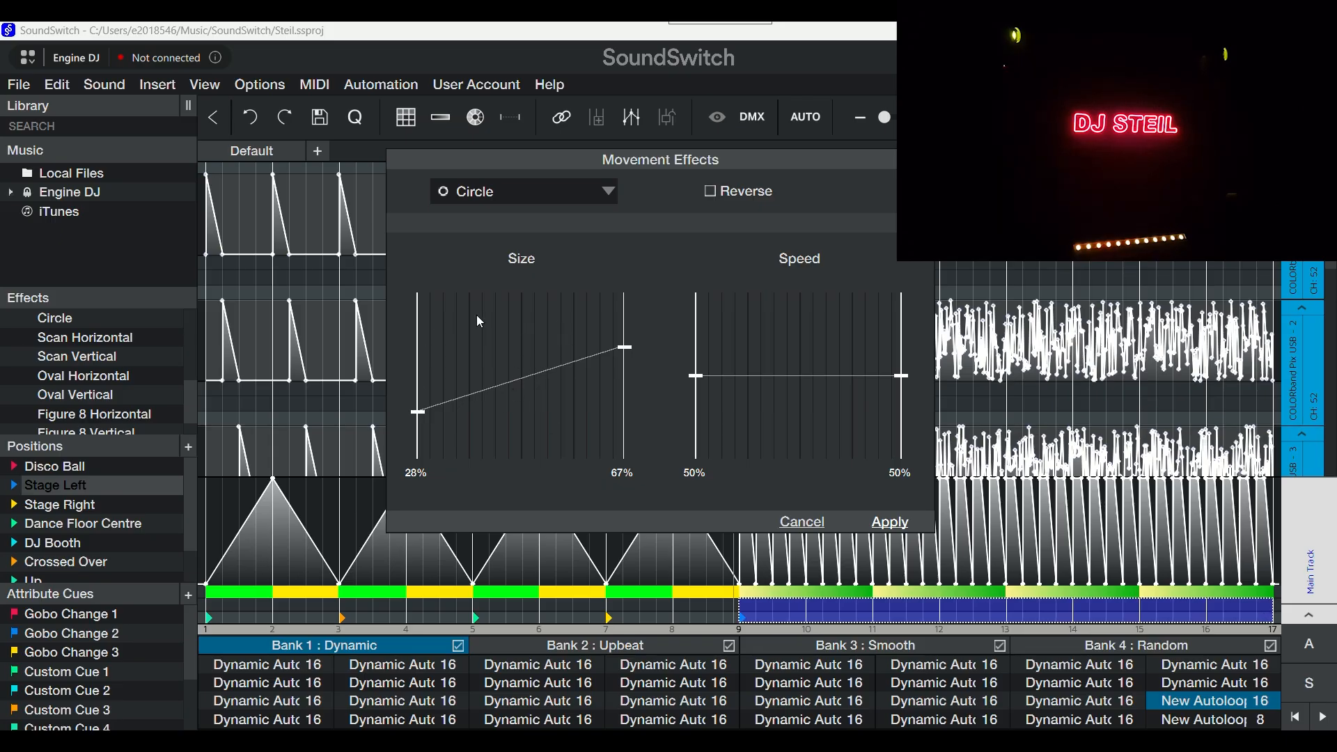
left_click_drag(696, 376, 696, 406)
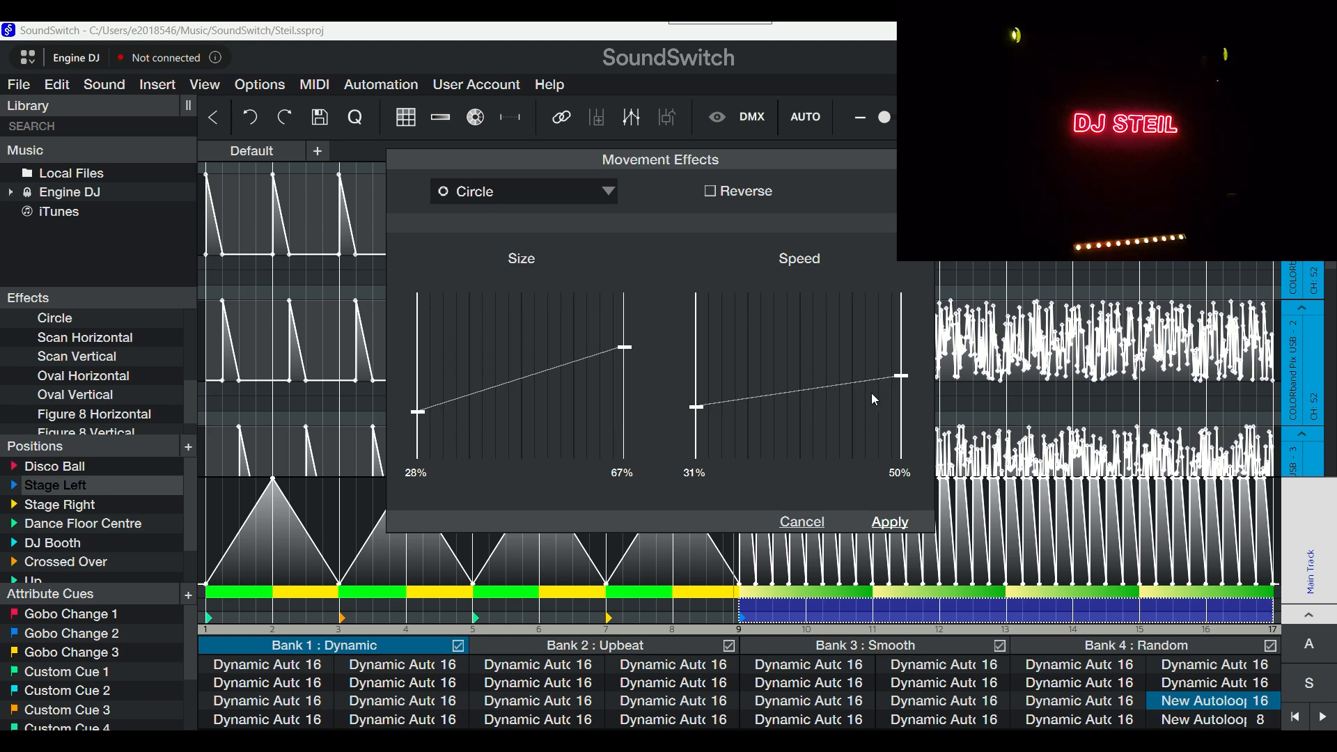
left_click_drag(902, 376, 901, 359)
left_click(890, 522)
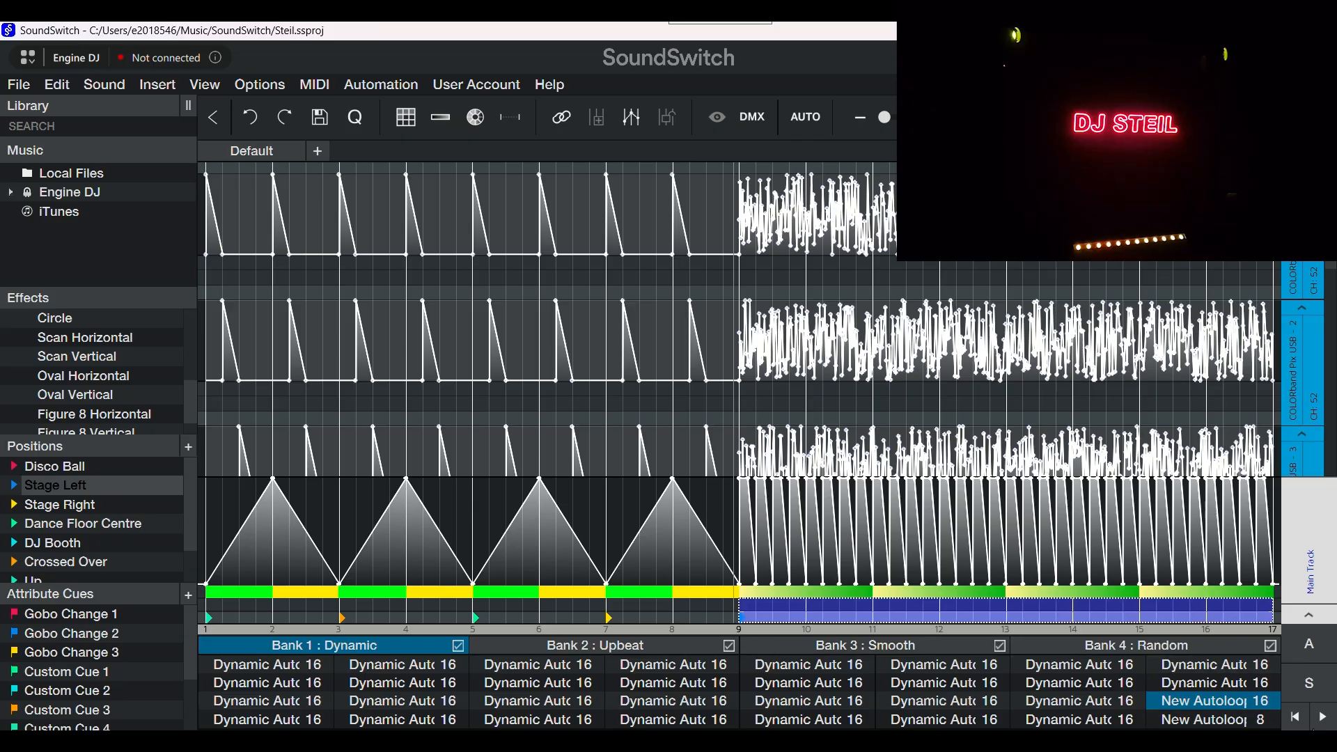
Play the autoloop to preview the circle movement, pause it, and check the options available for the placed movement effect
left_click(1323, 723)
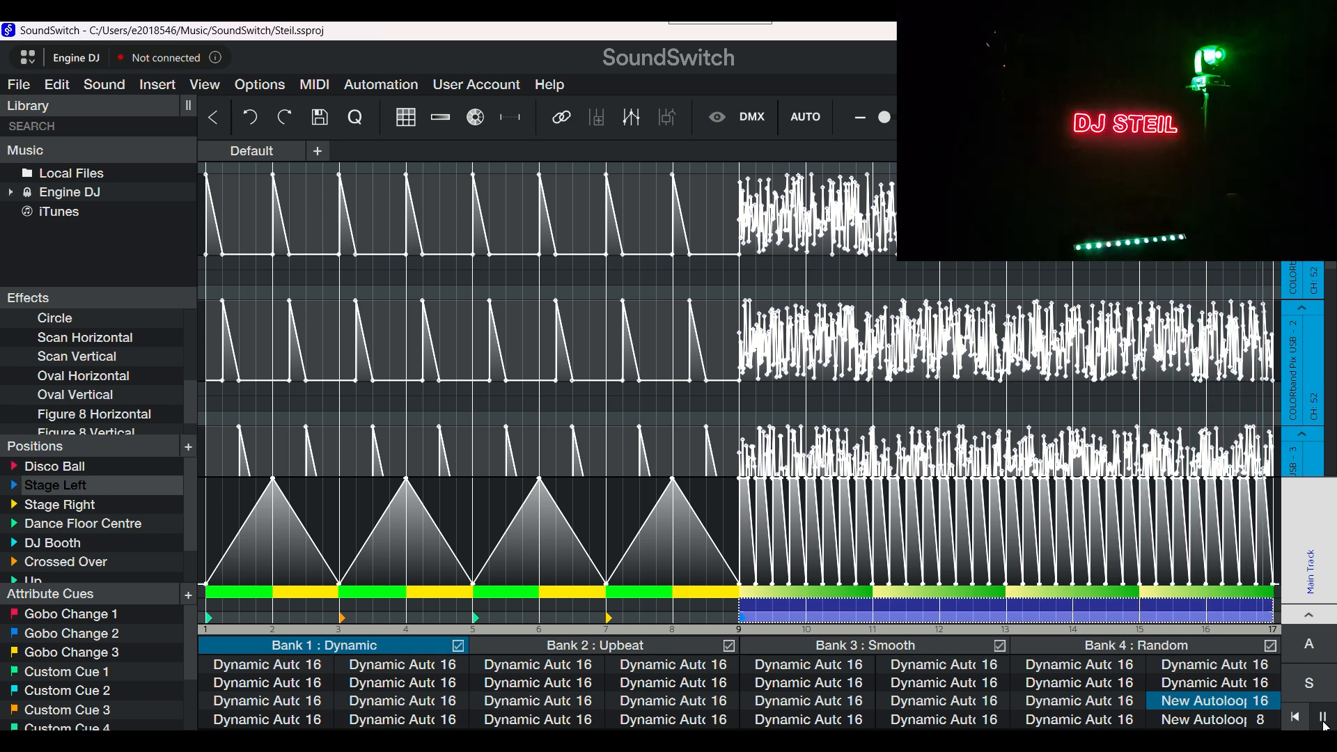
left_click(1323, 718)
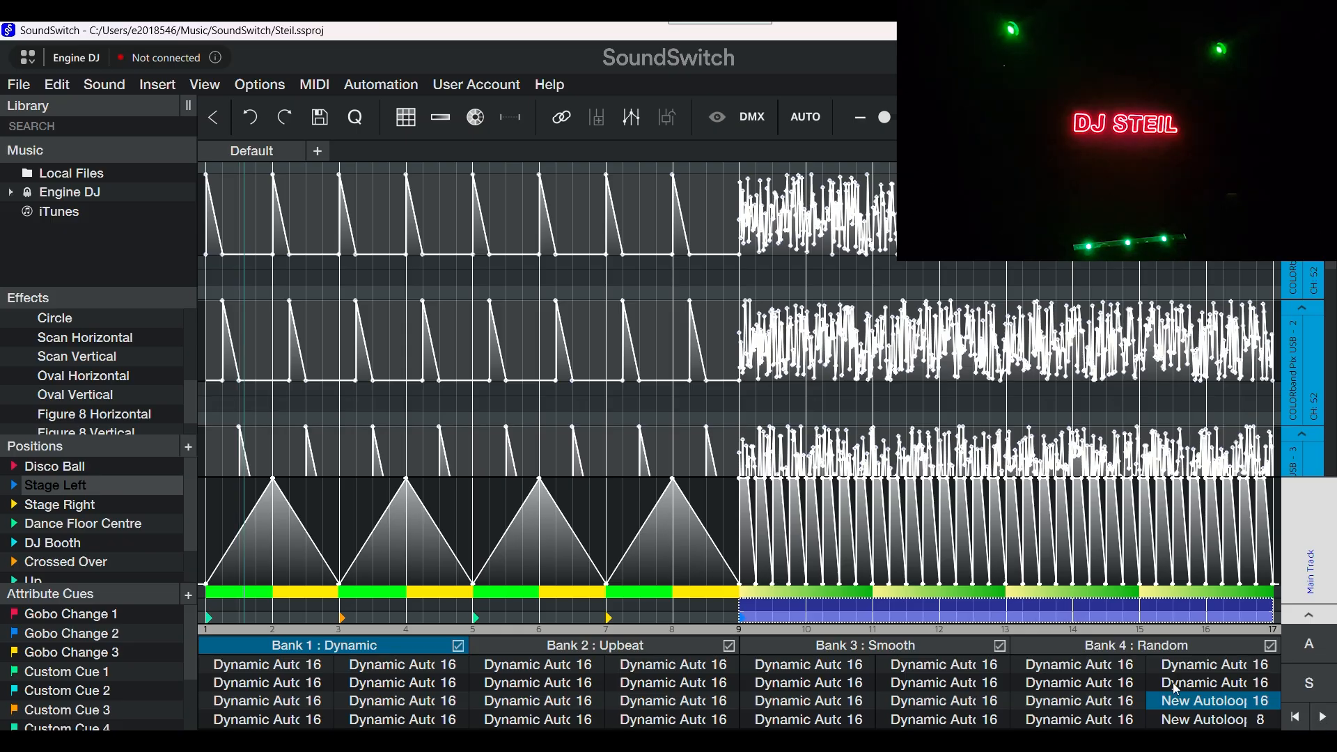
left_click(700, 617)
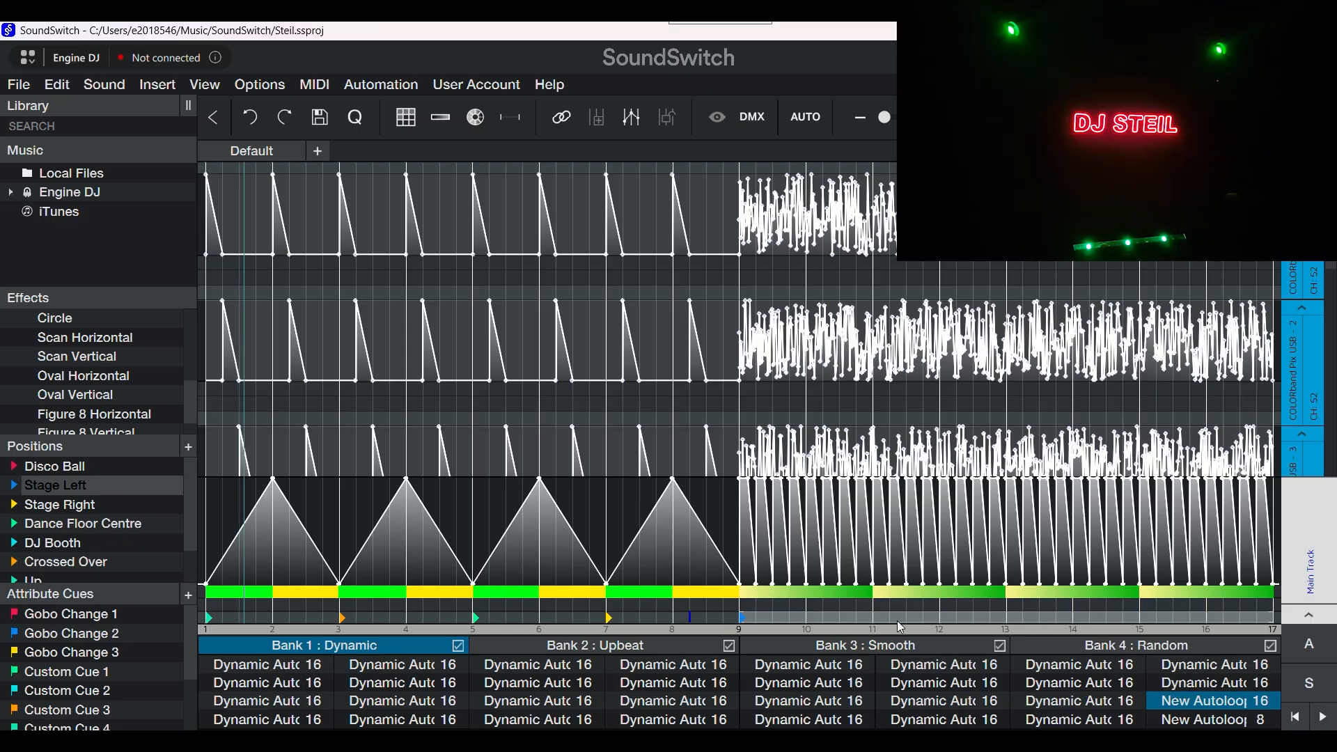
right_click(921, 620)
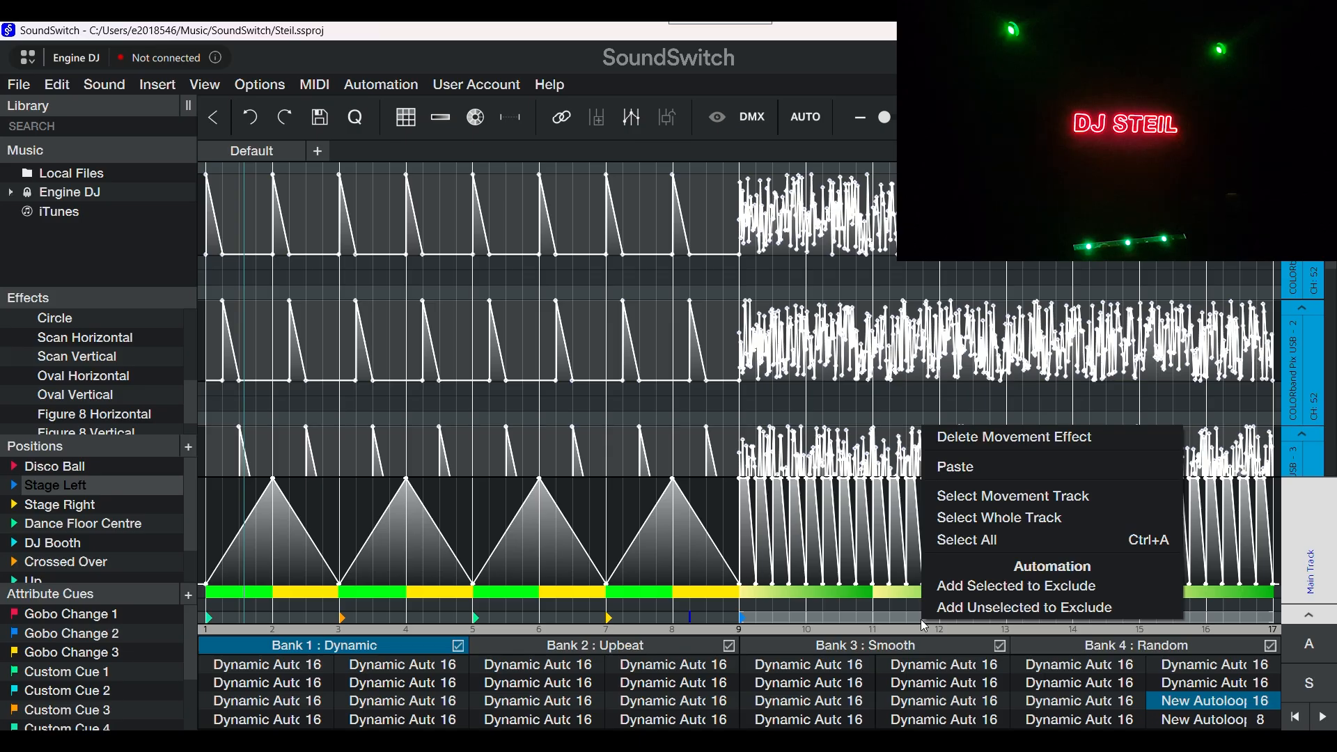
left_click(720, 496)
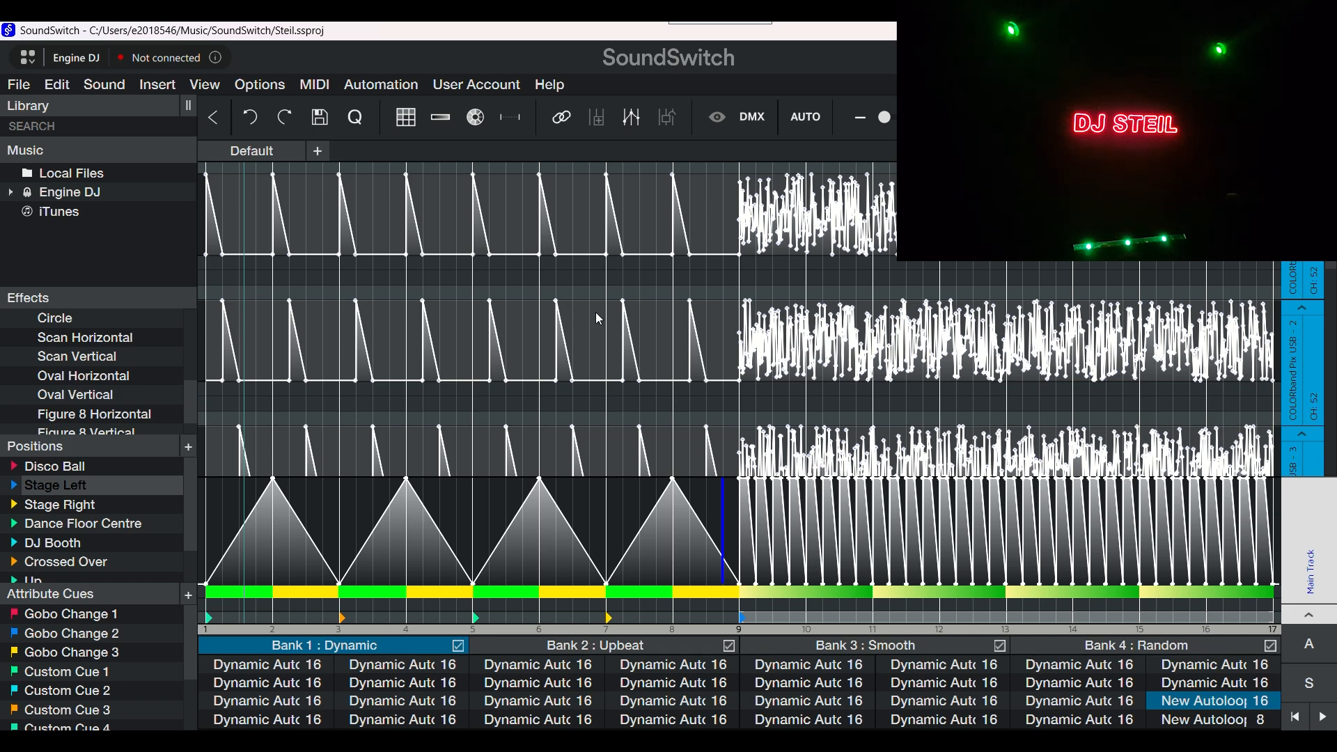
Set Gobo Change 1 on both Intimidator Spot LED 350 fixtures with Gobo Wheel about a third and low Gobo Rotation, and place it at bar 1
double_click(61, 613)
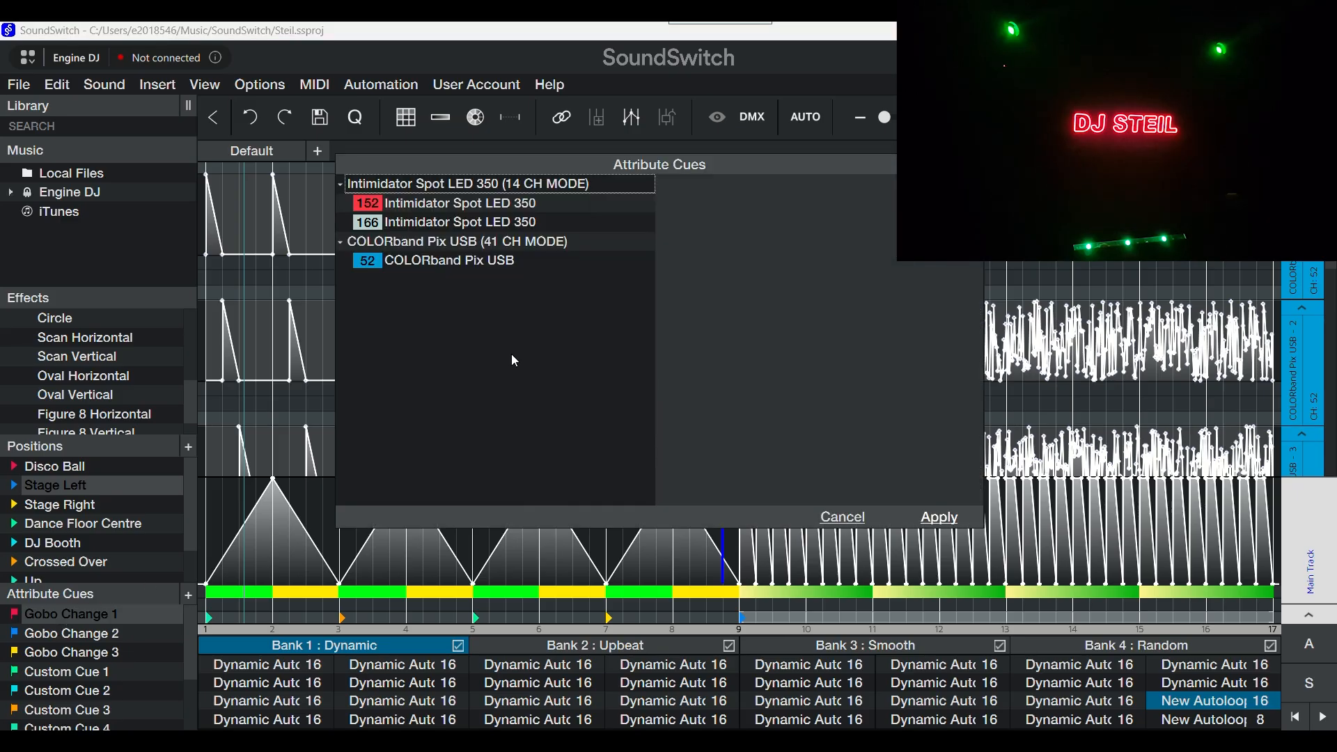
left_click(444, 263)
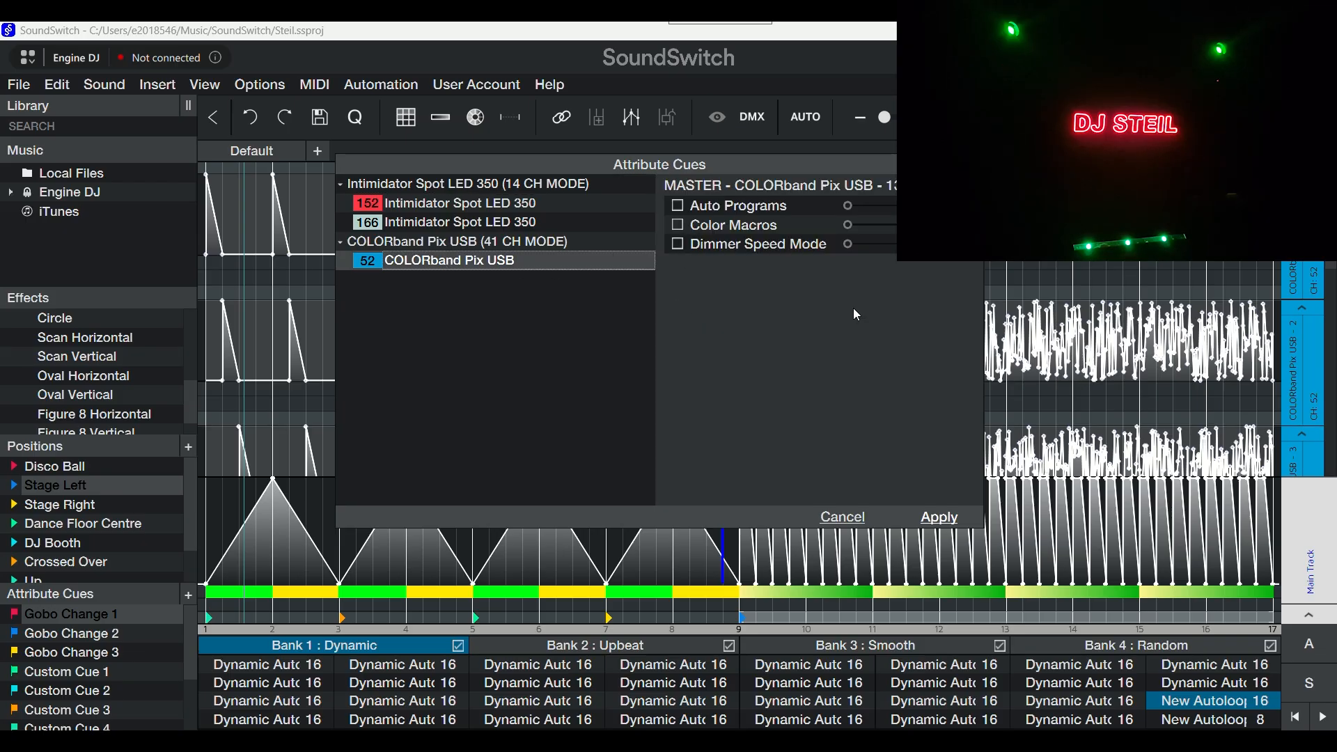
left_click(402, 206)
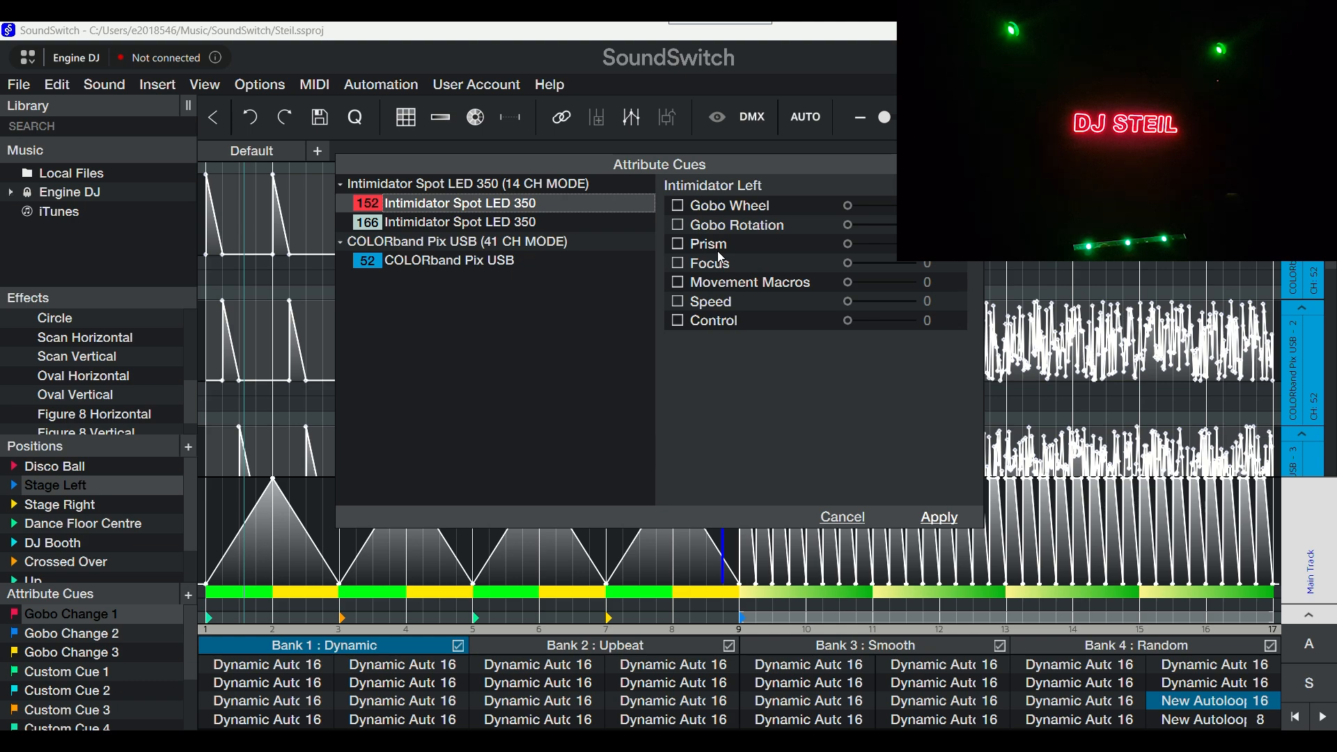
left_click(487, 223, "ctrl")
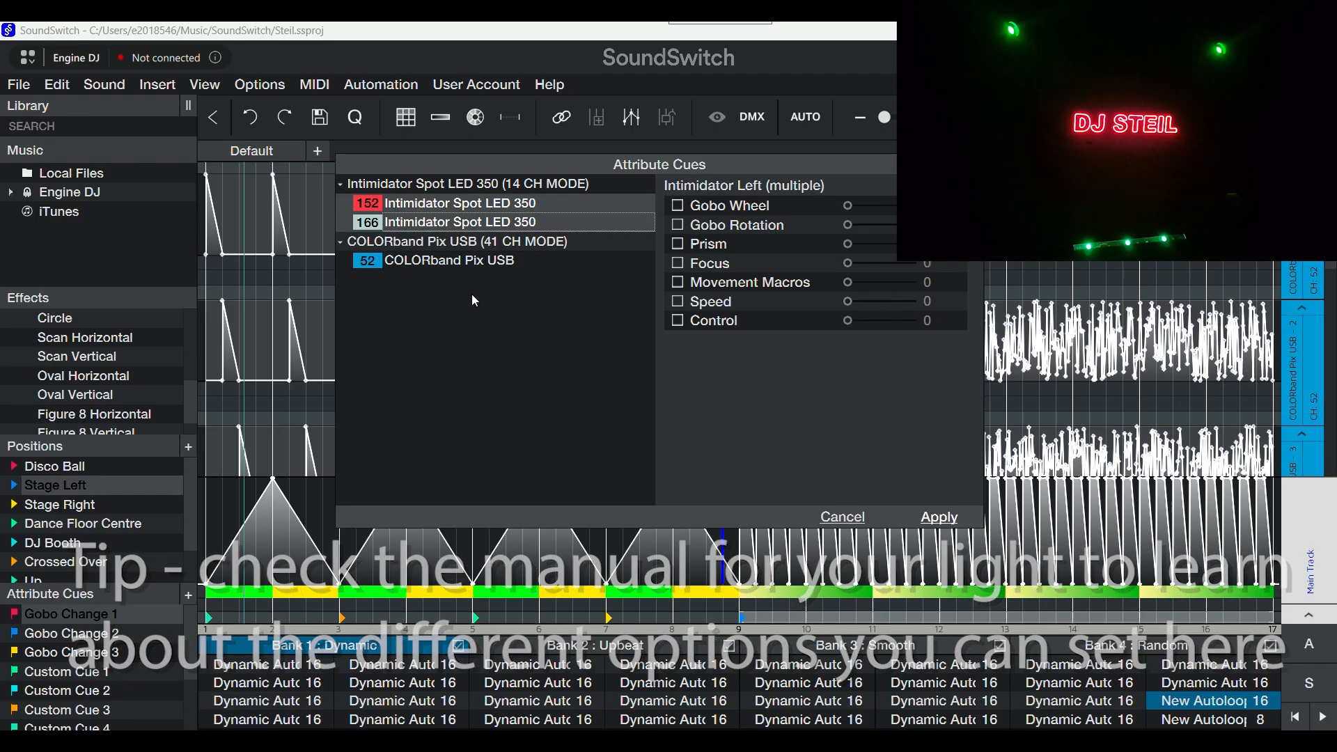
left_click(678, 206)
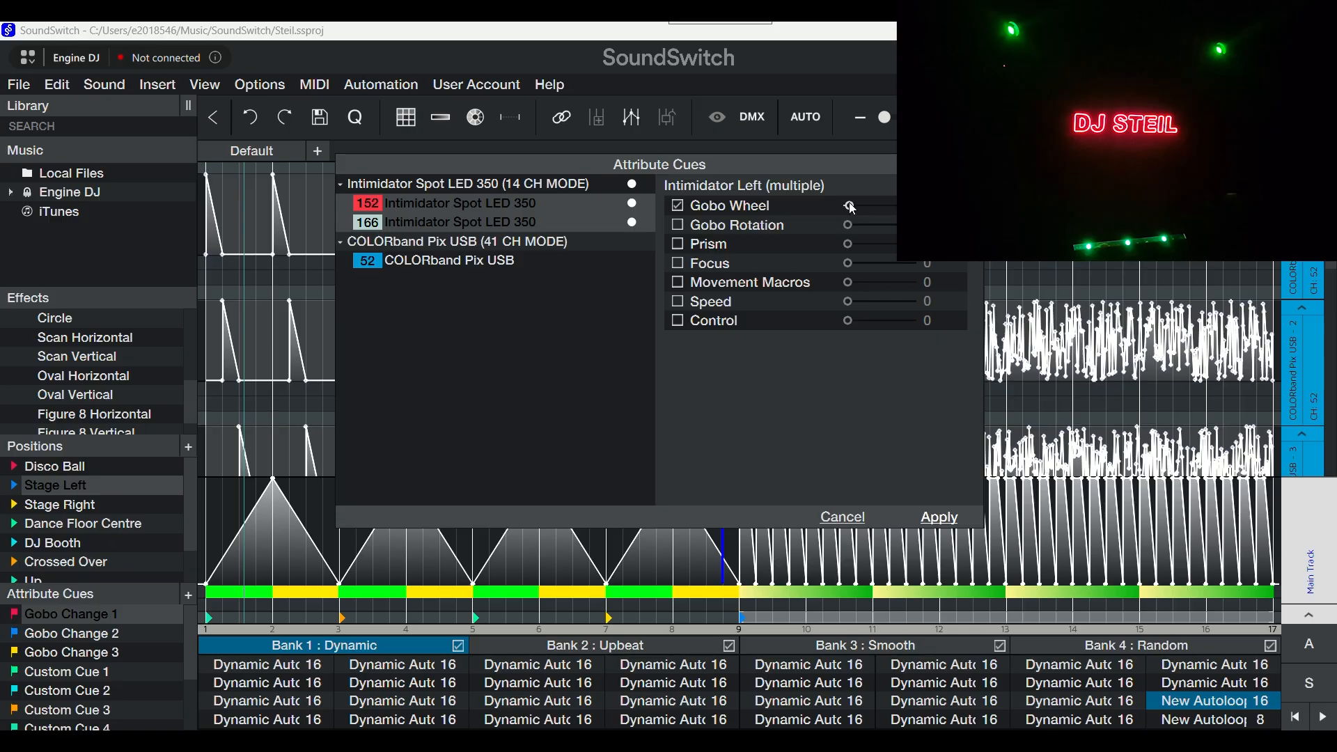
left_click_drag(850, 203, 871, 195)
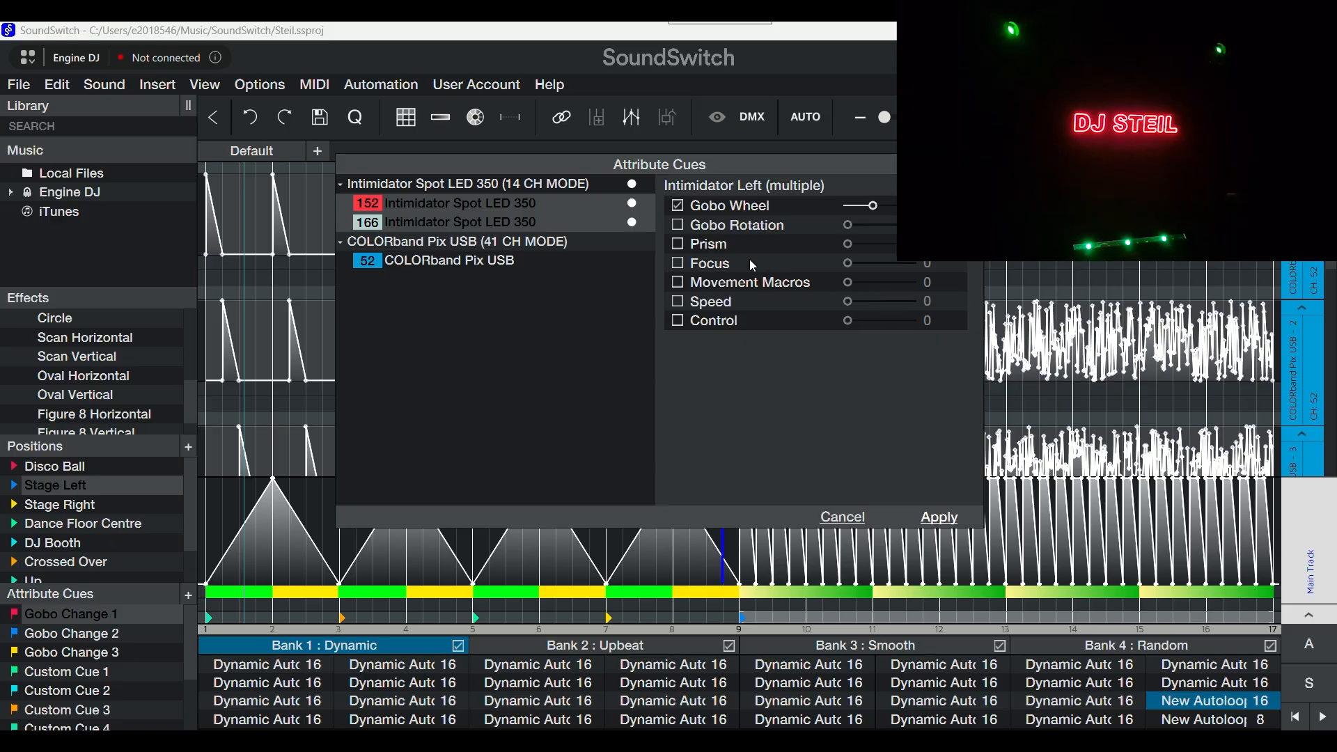
left_click(678, 225)
left_click_drag(851, 229, 862, 221)
left_click(930, 517)
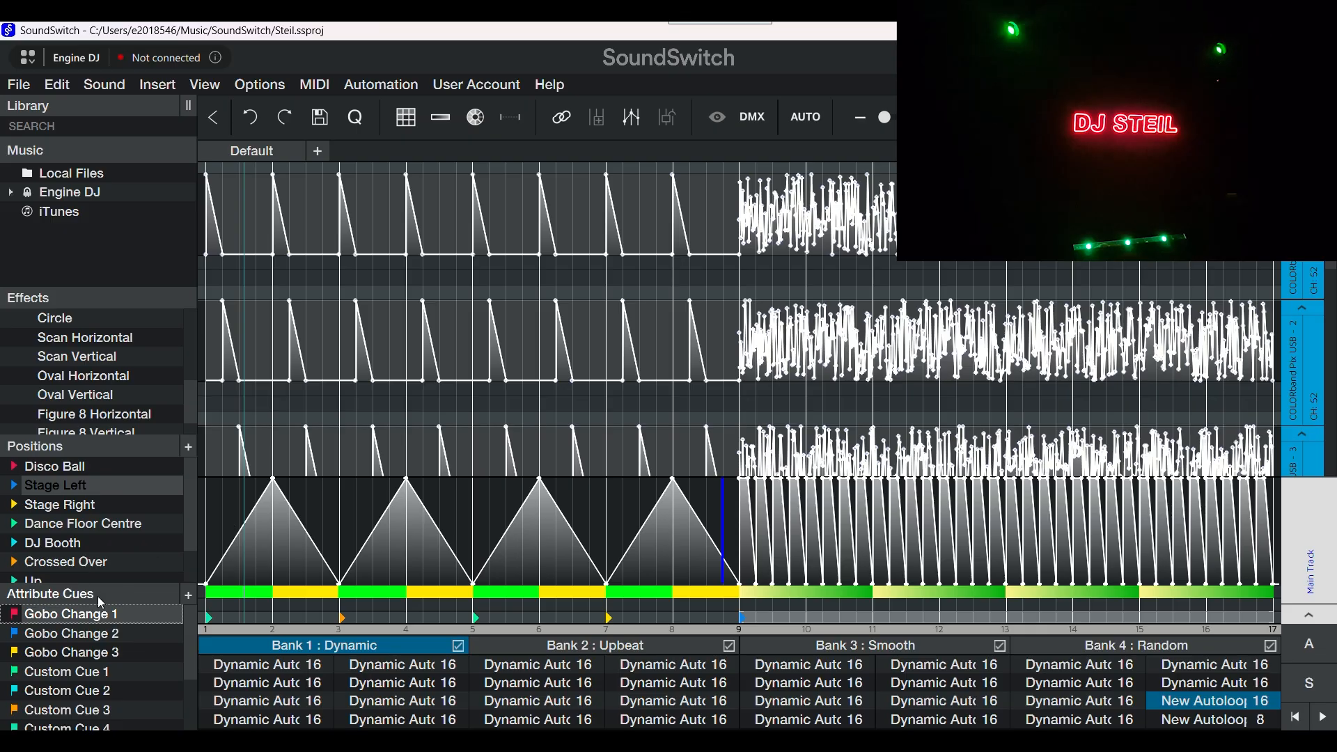
left_click_drag(74, 615, 207, 567)
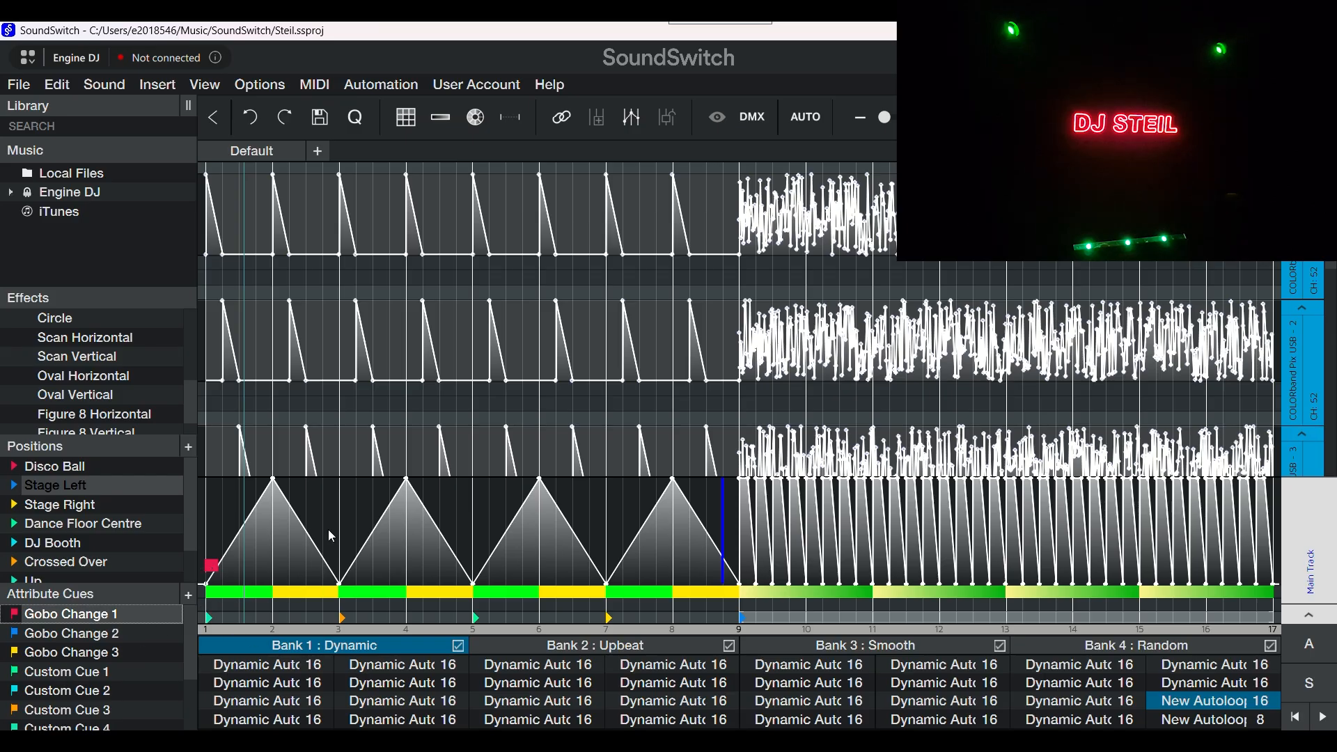
Set Gobo Change 2 on both Intimidator Spot LED 350 fixtures with Gobo Wheel about half and Gobo Rotation enabled, and place it at bar 3
double_click(63, 635)
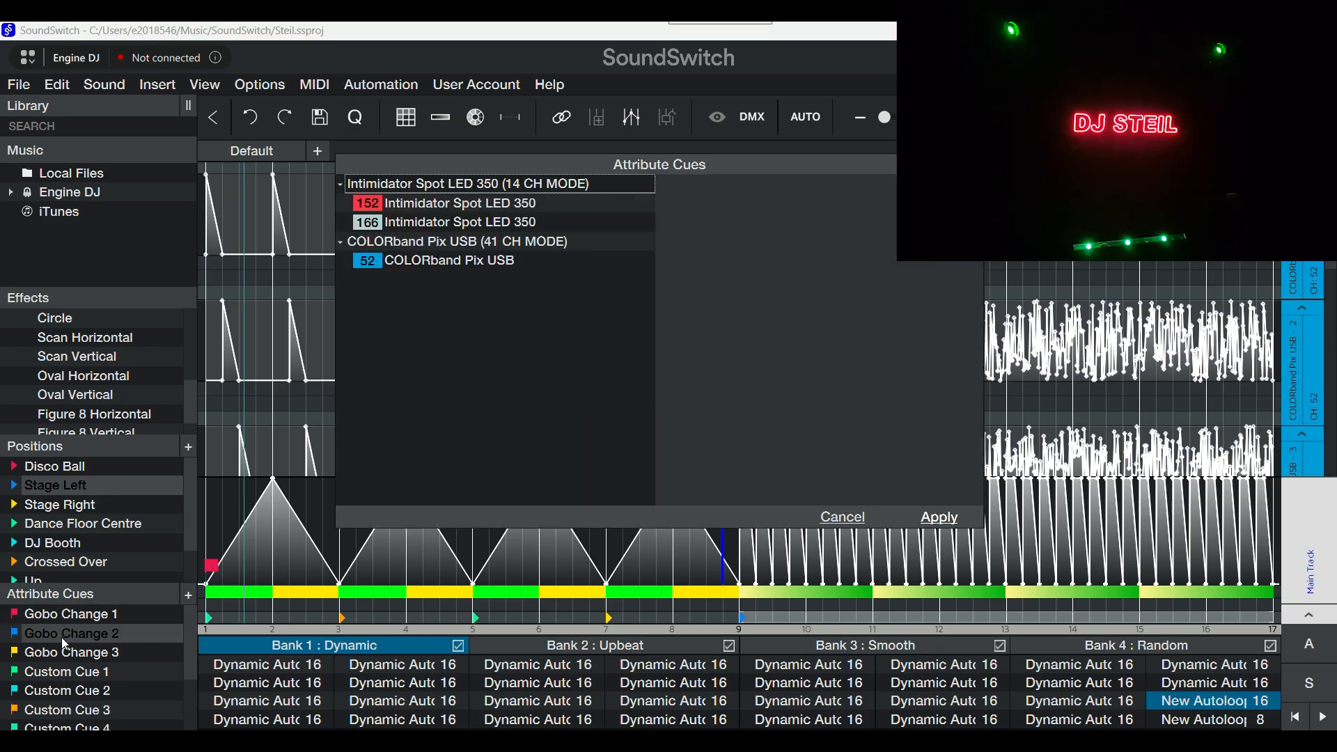
left_click(422, 222)
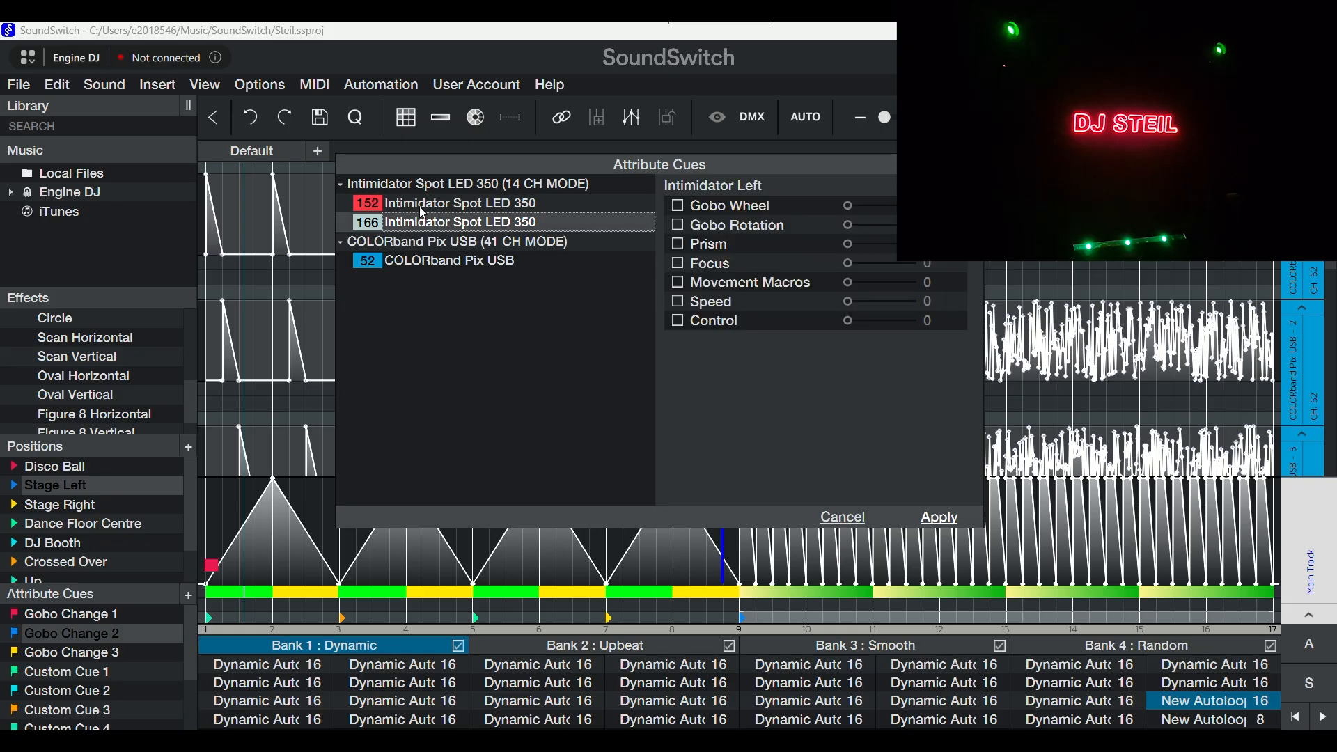
left_click(421, 208, "ctrl")
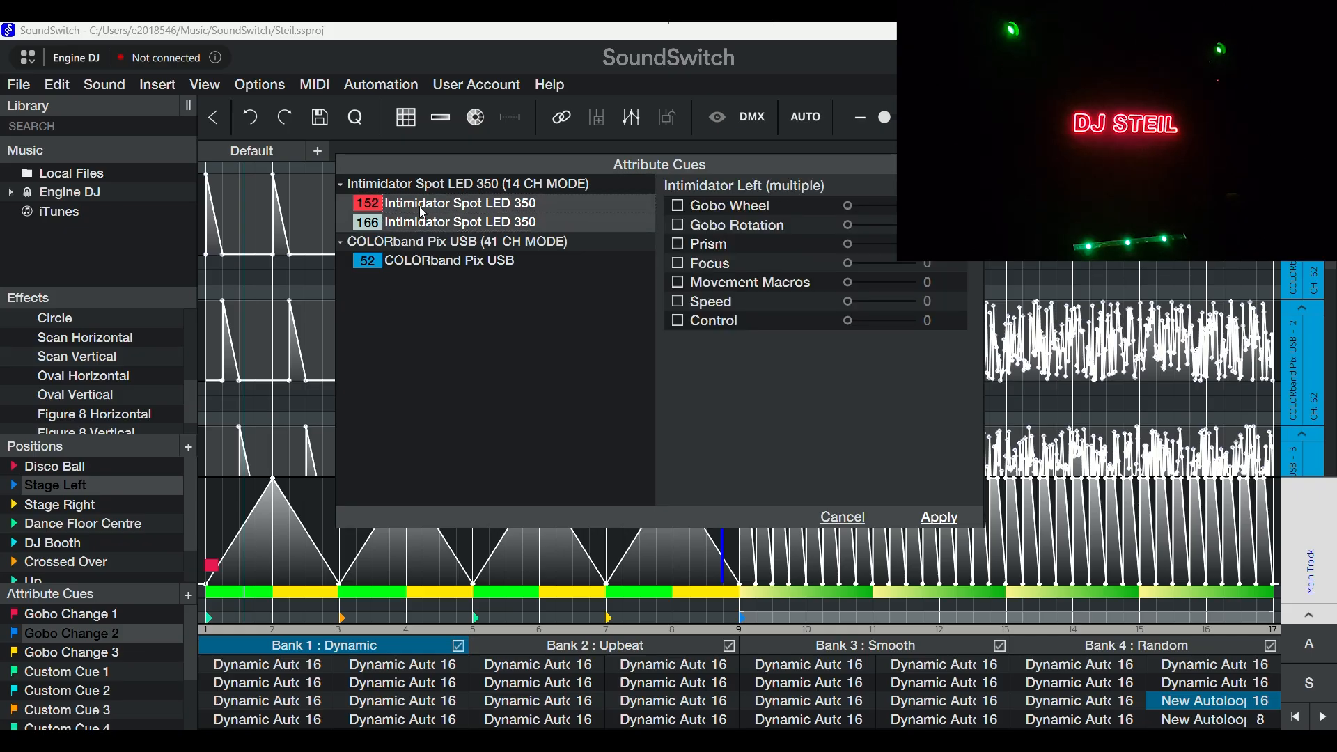
left_click(679, 209)
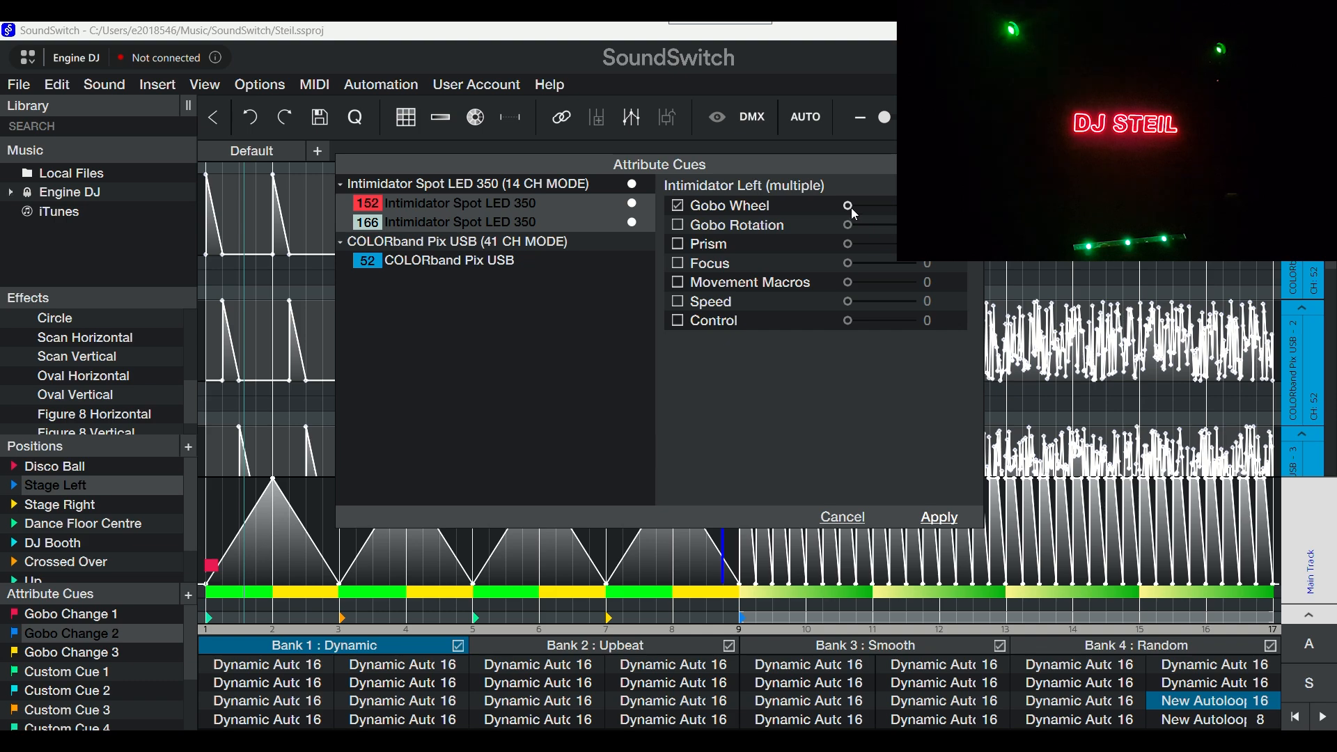
left_click_drag(851, 207, 884, 203)
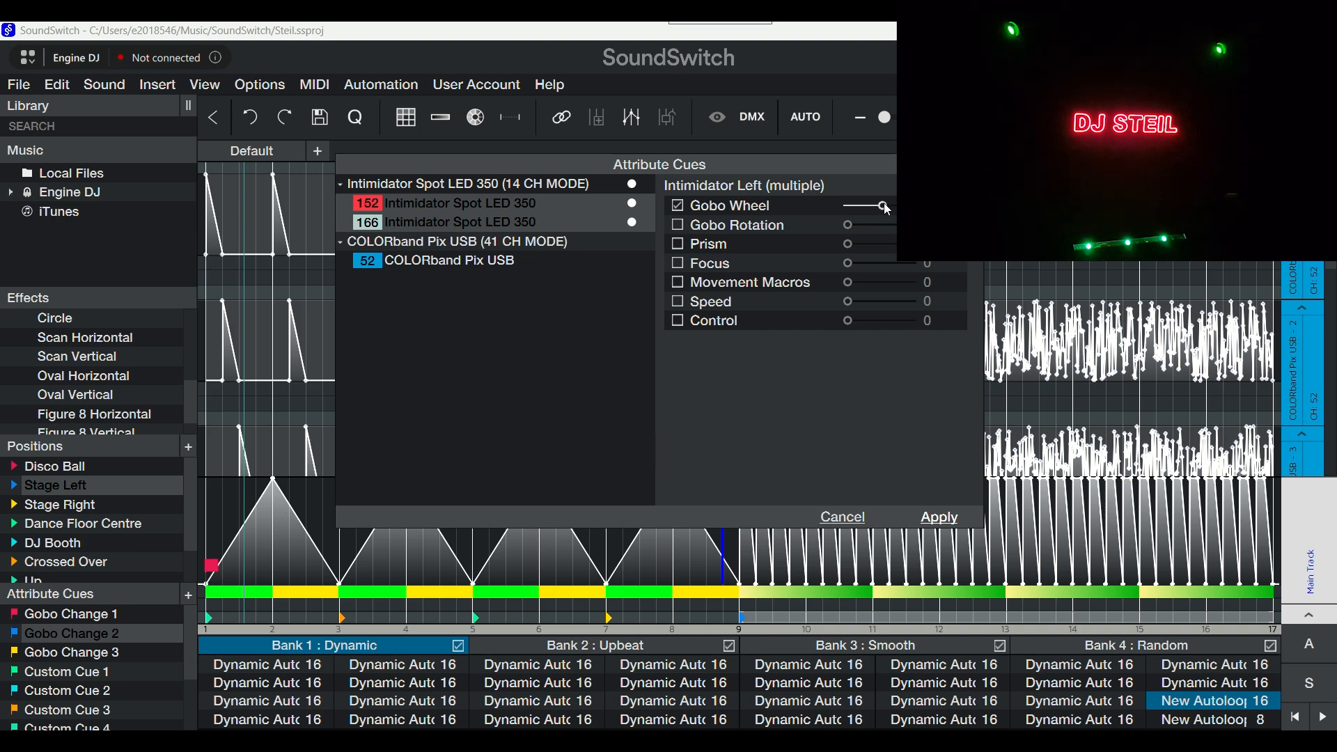
left_click(677, 225)
left_click(937, 519)
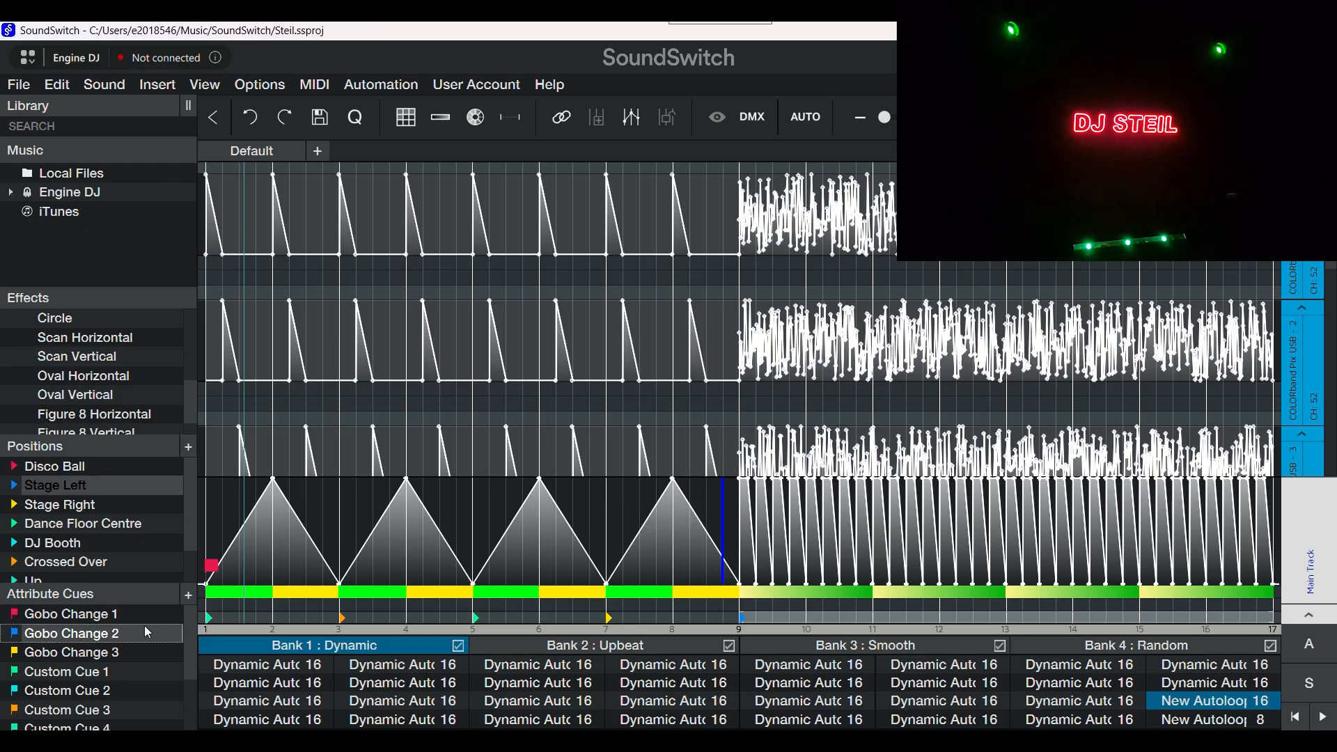
mouse_move(84, 644)
left_mouse_down()
mouse_move(337, 520)
mouse_move(352, 561)
left_mouse_up()
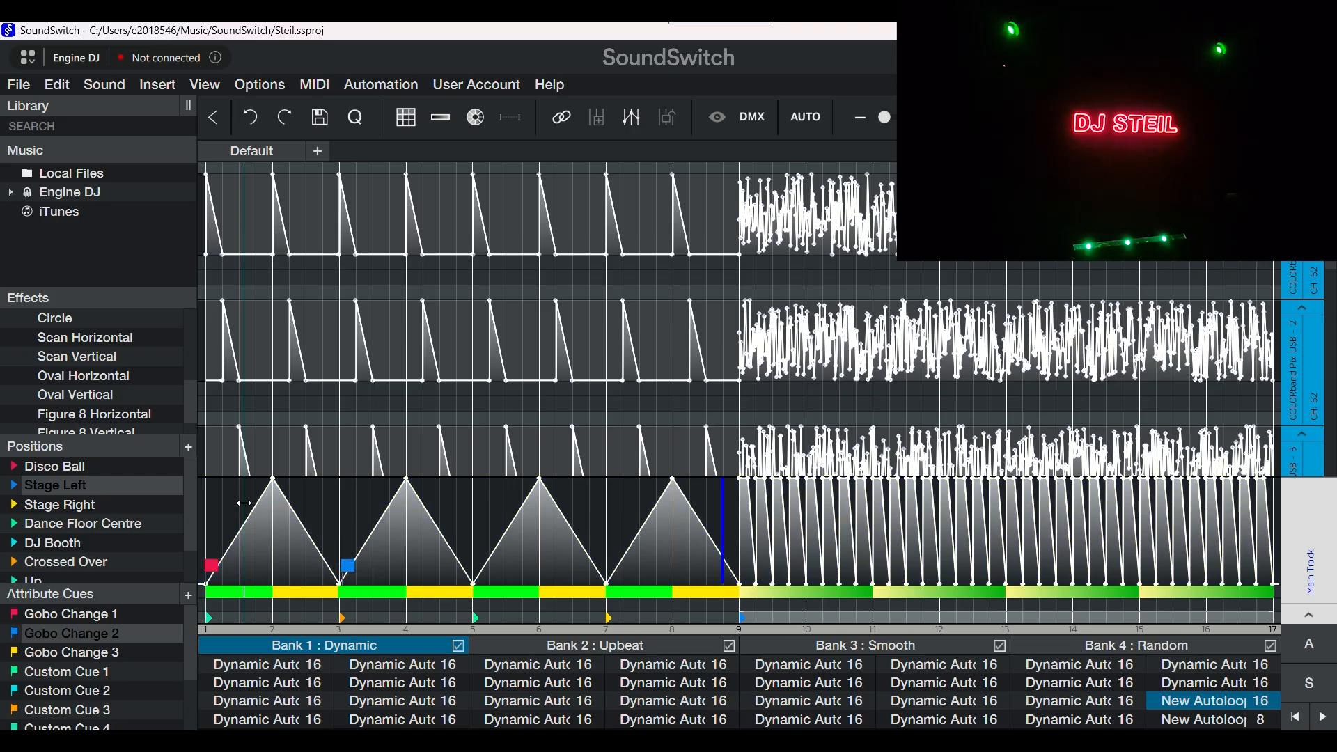
Play the autoloop to preview the gobo changes, and pause playback
key("space")
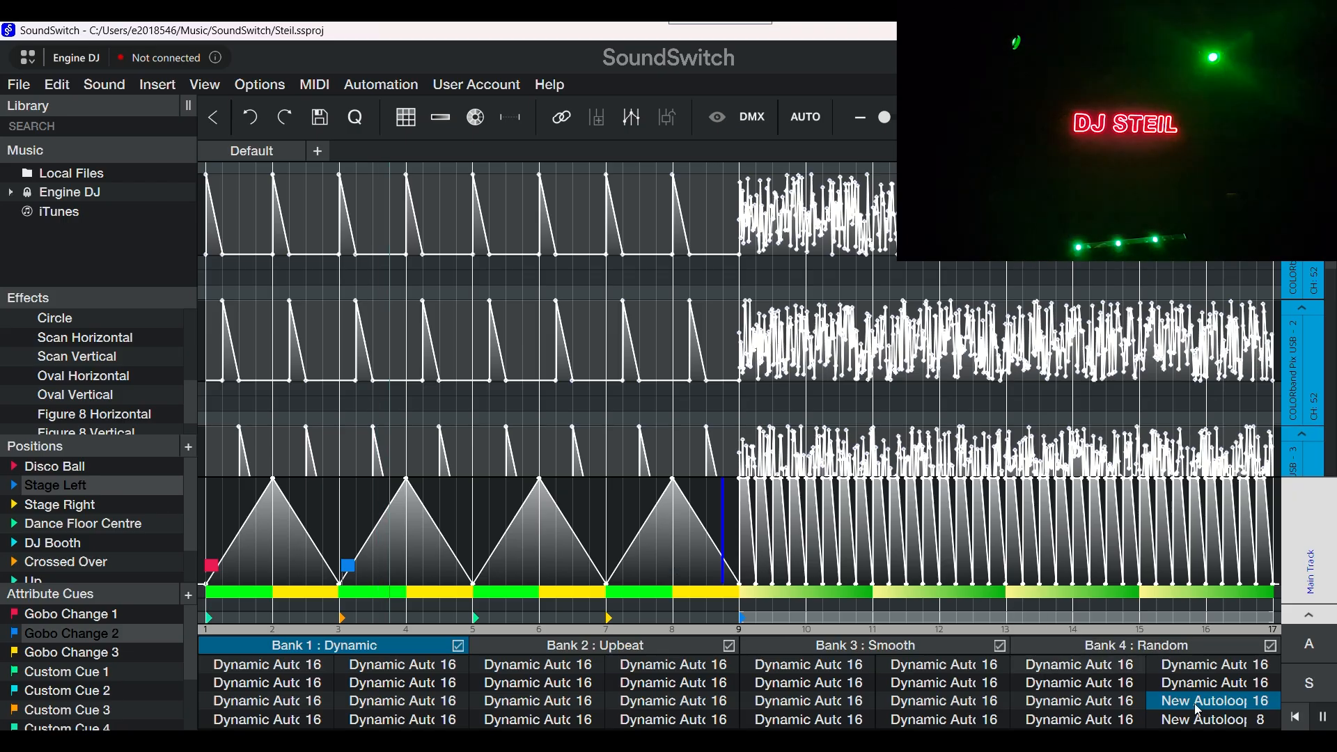
key("space")
left_click(487, 513)
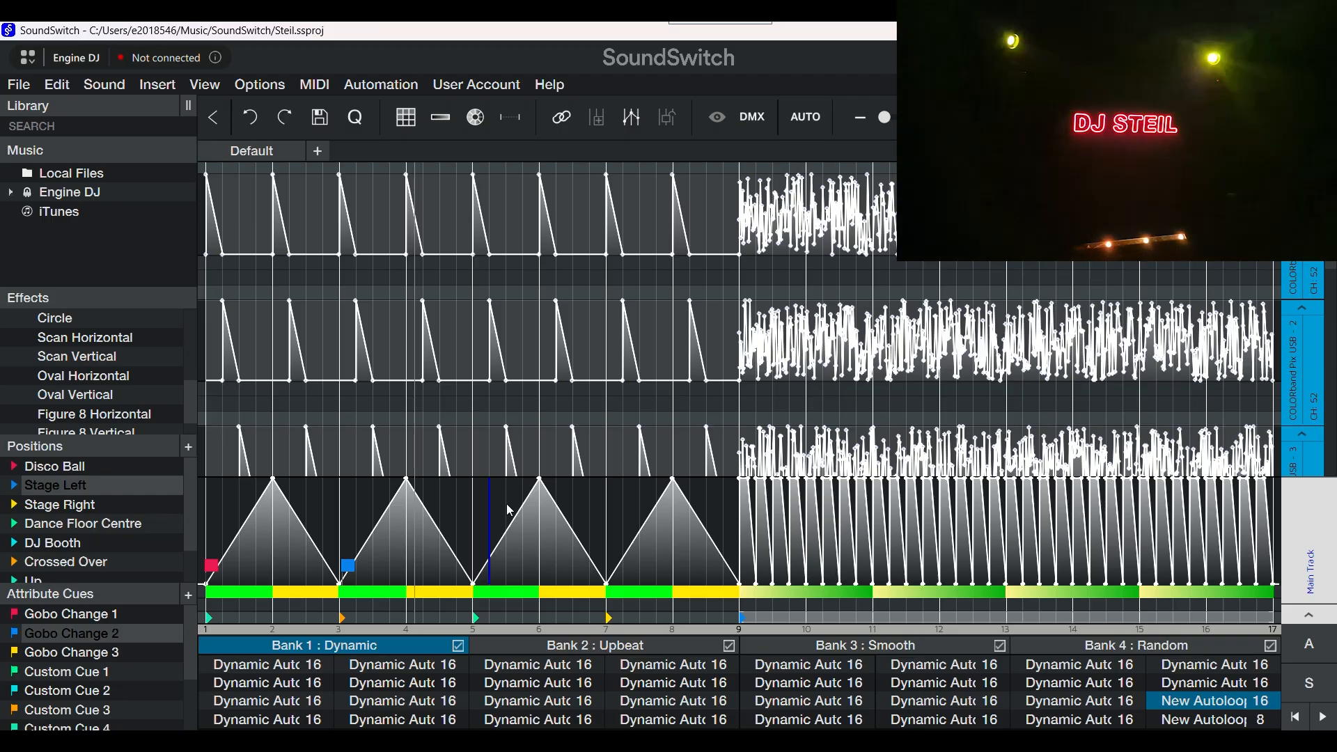
Apply a strobe rising from 10% to 90% on the Main Track from bar 5 to bar 6
left_click_drag(474, 603, 539, 617)
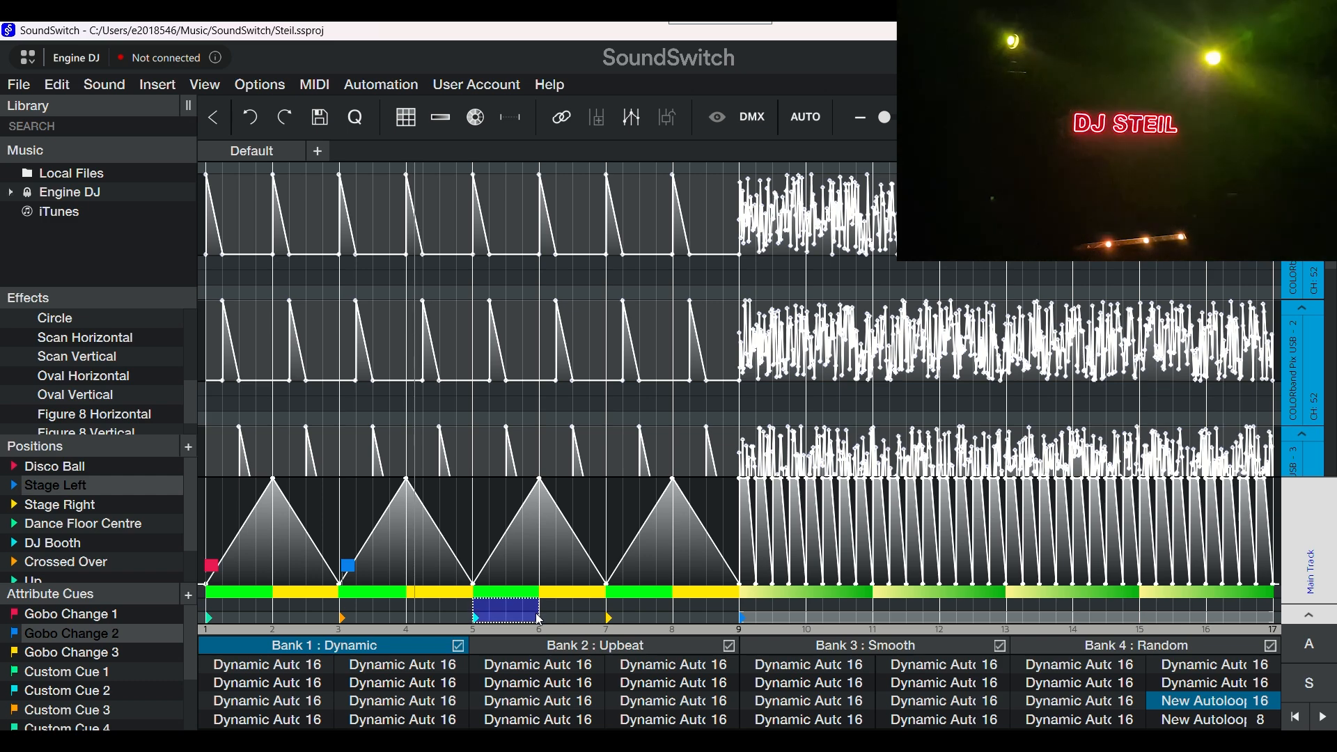
right_click(494, 612)
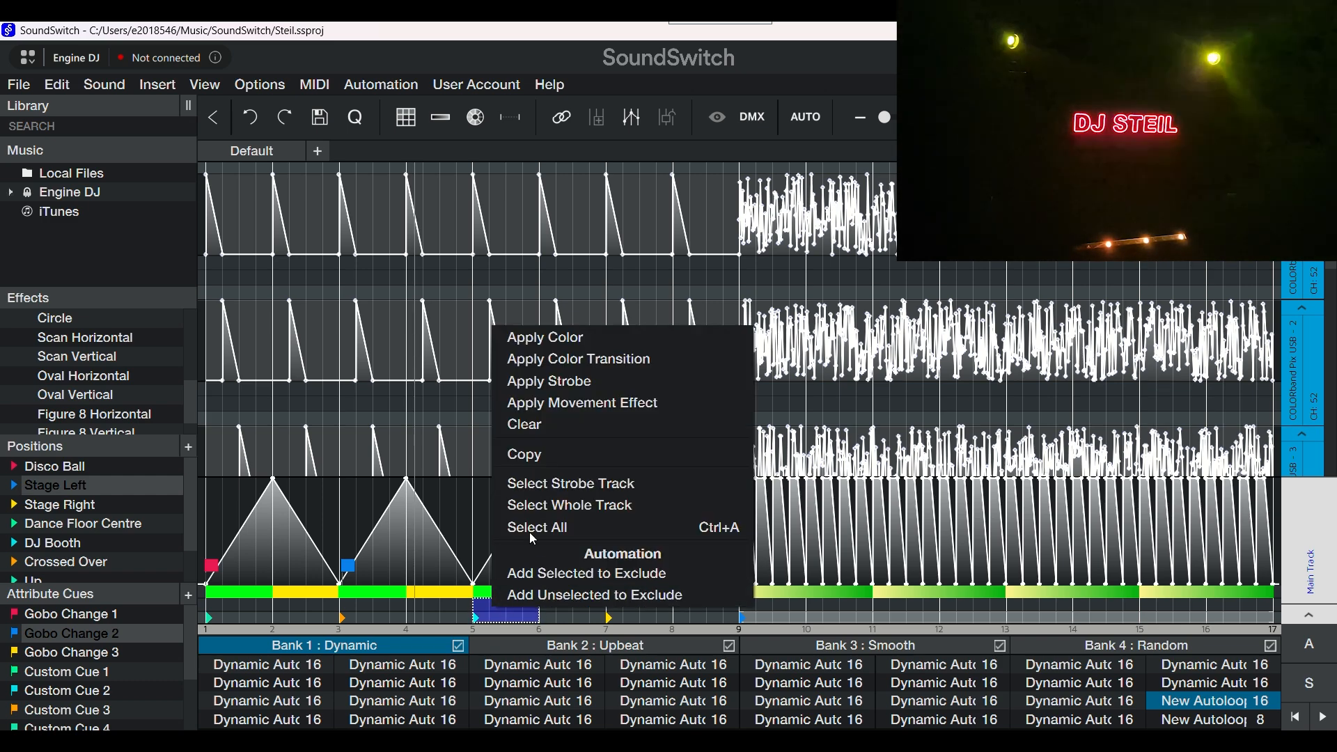
left_click(559, 383)
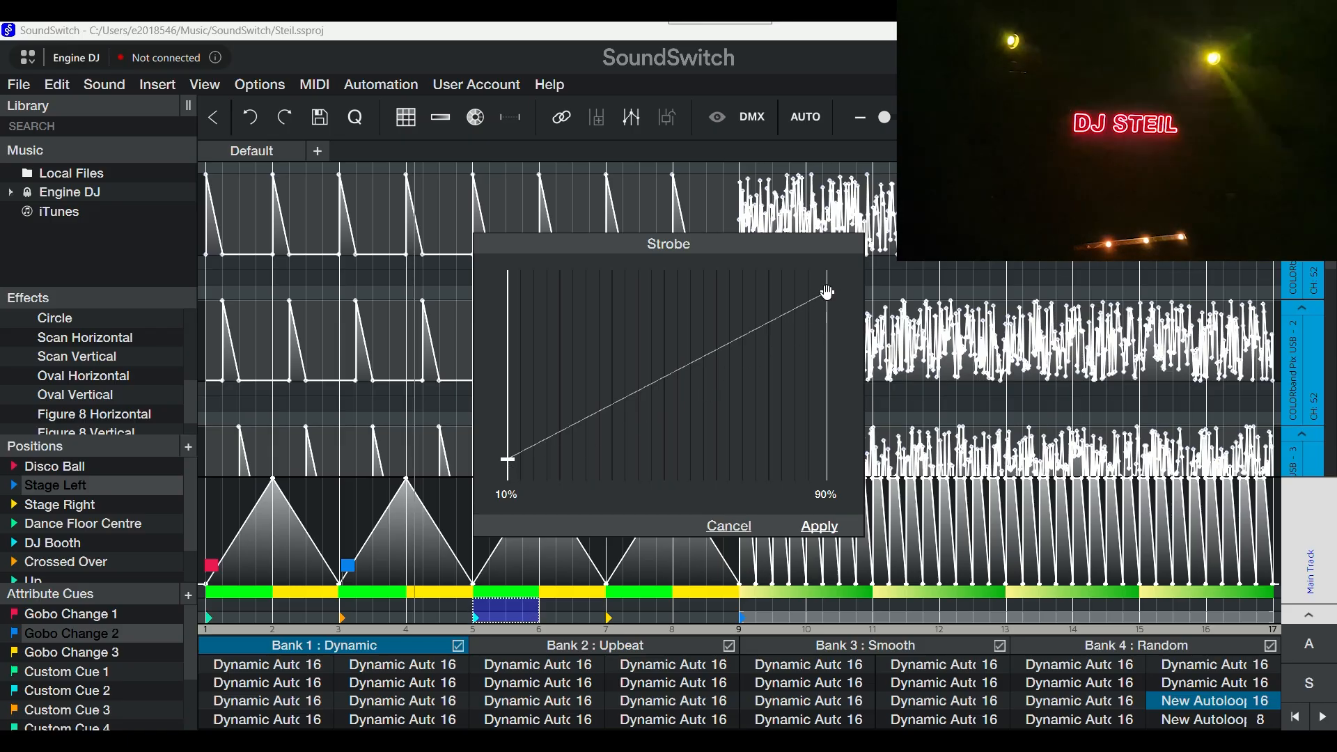
left_click(815, 526)
Play the autoloop to preview the strobe on the Main Track, and pause playback
left_click(591, 505)
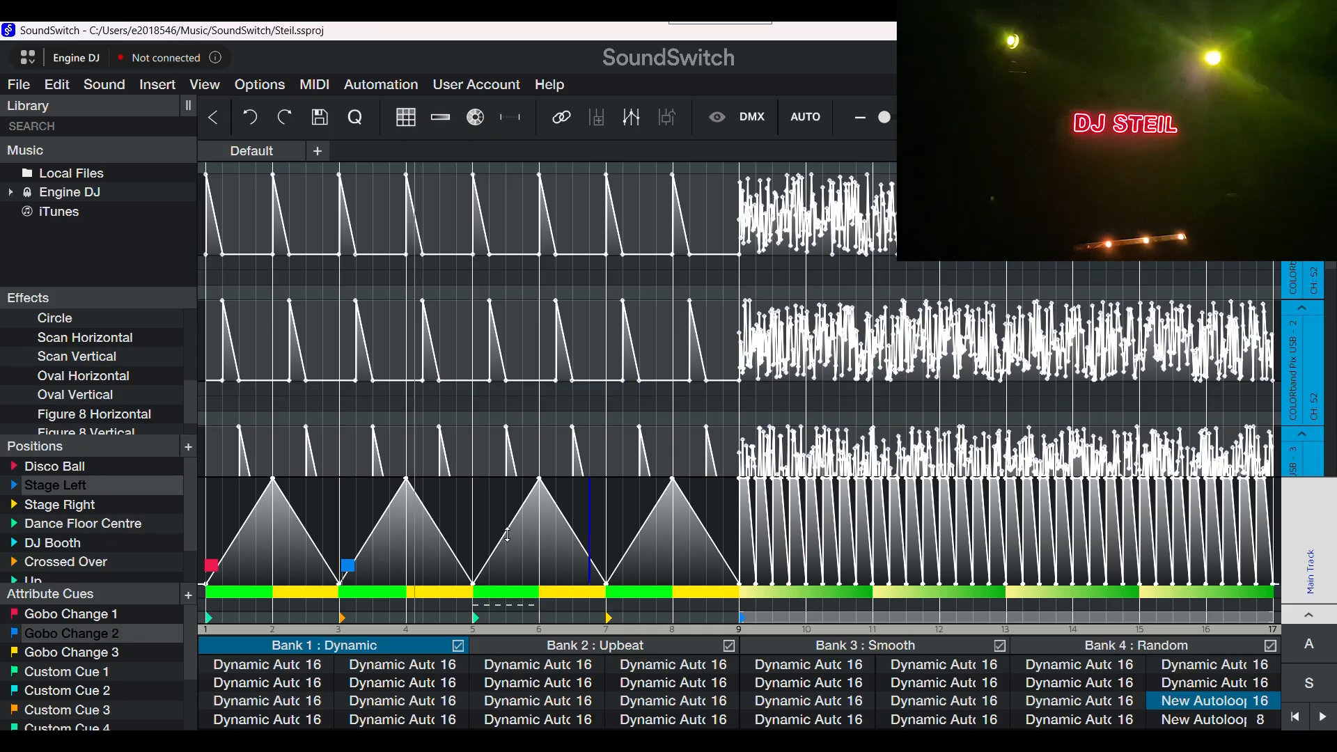
key("space")
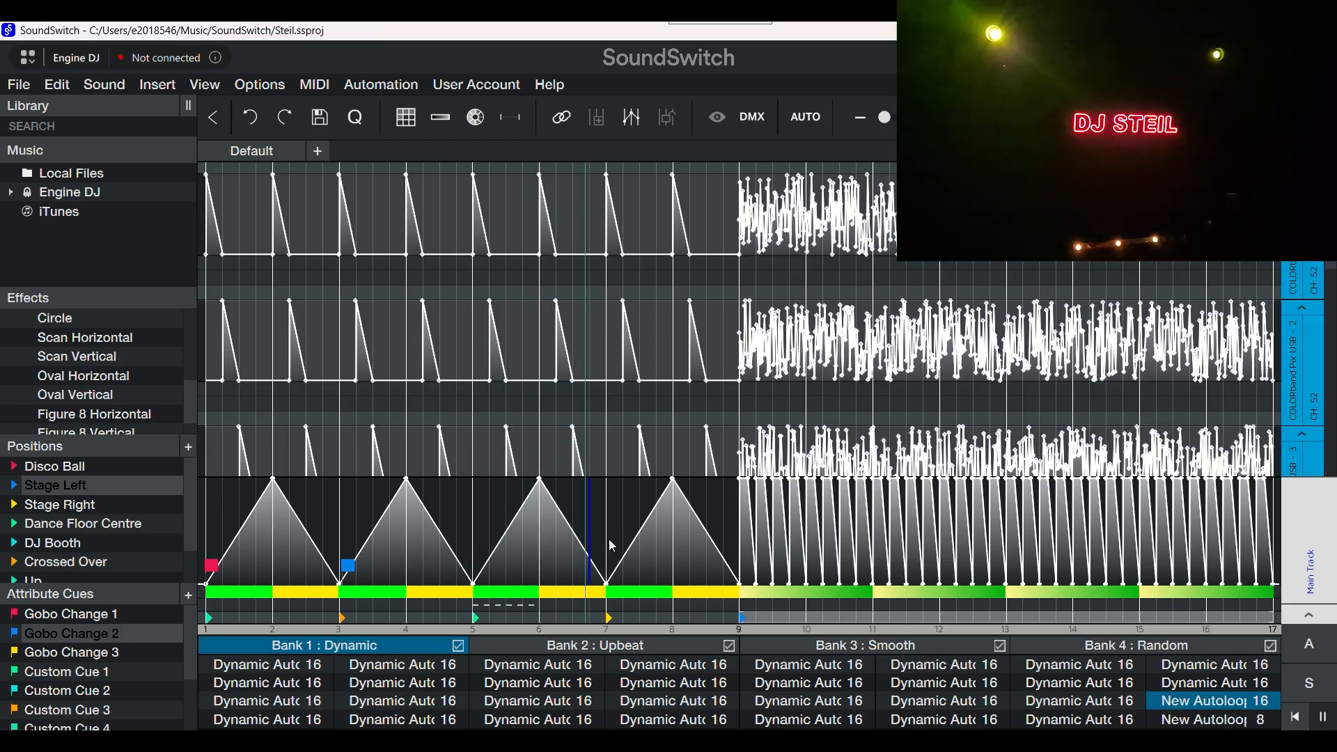
key("space")
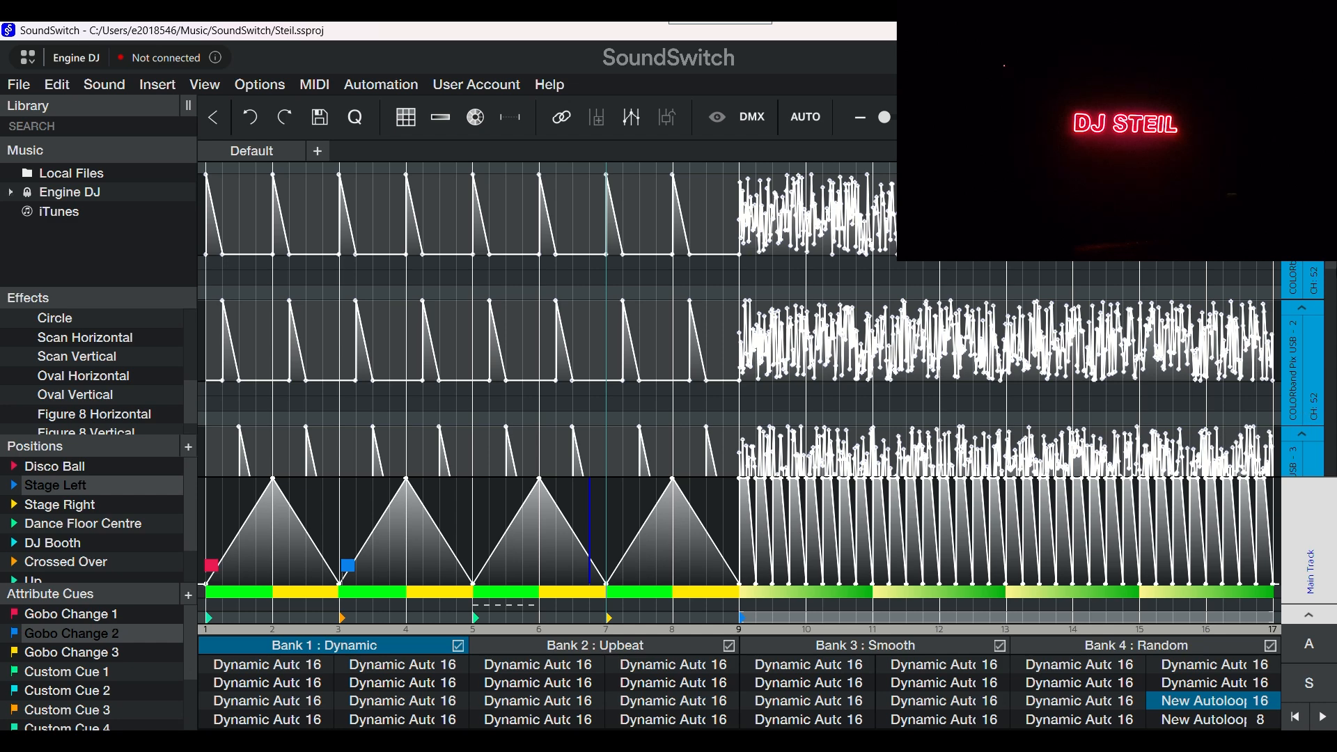
Apply a forward Strobe Chase with 1/2 beat length to both Intimidator tracks from bar 9 to bar 11
left_click_drag(1335, 262, 1334, 222)
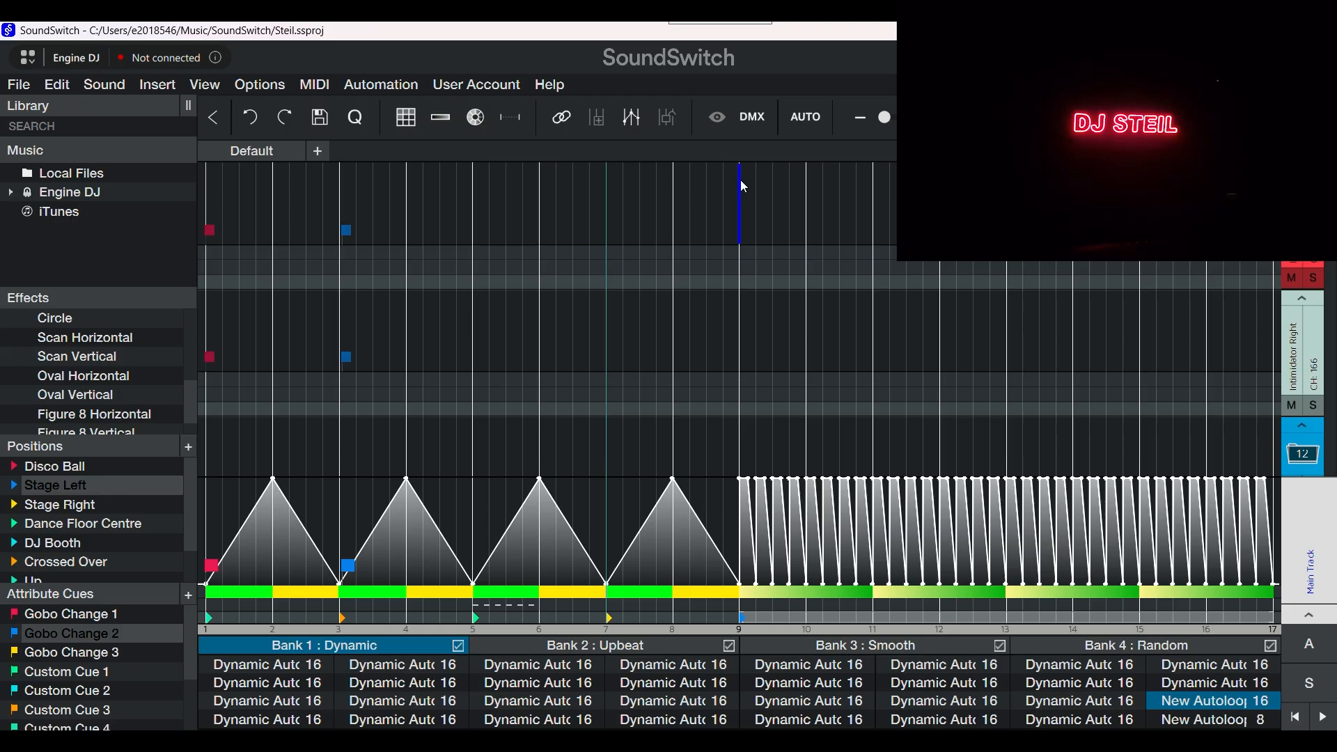
left_click_drag(741, 180, 872, 394)
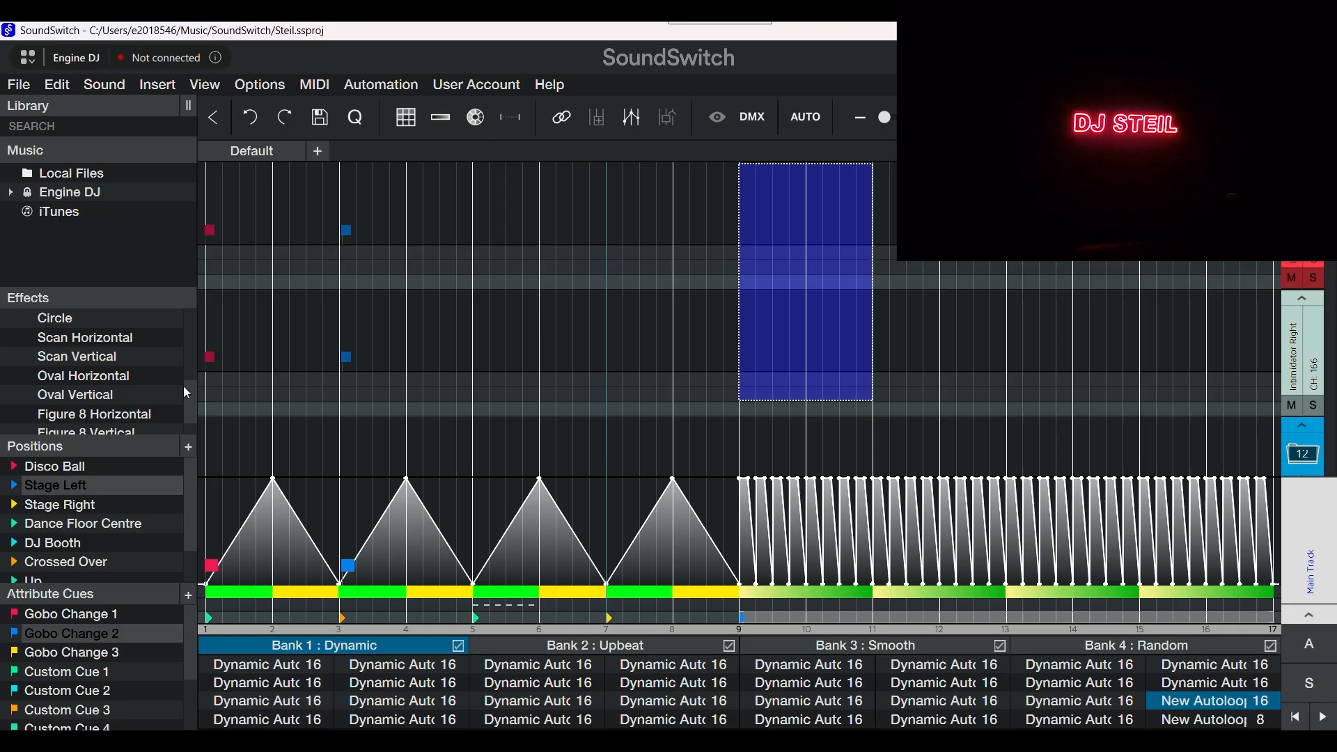
left_click_drag(192, 395, 196, 379)
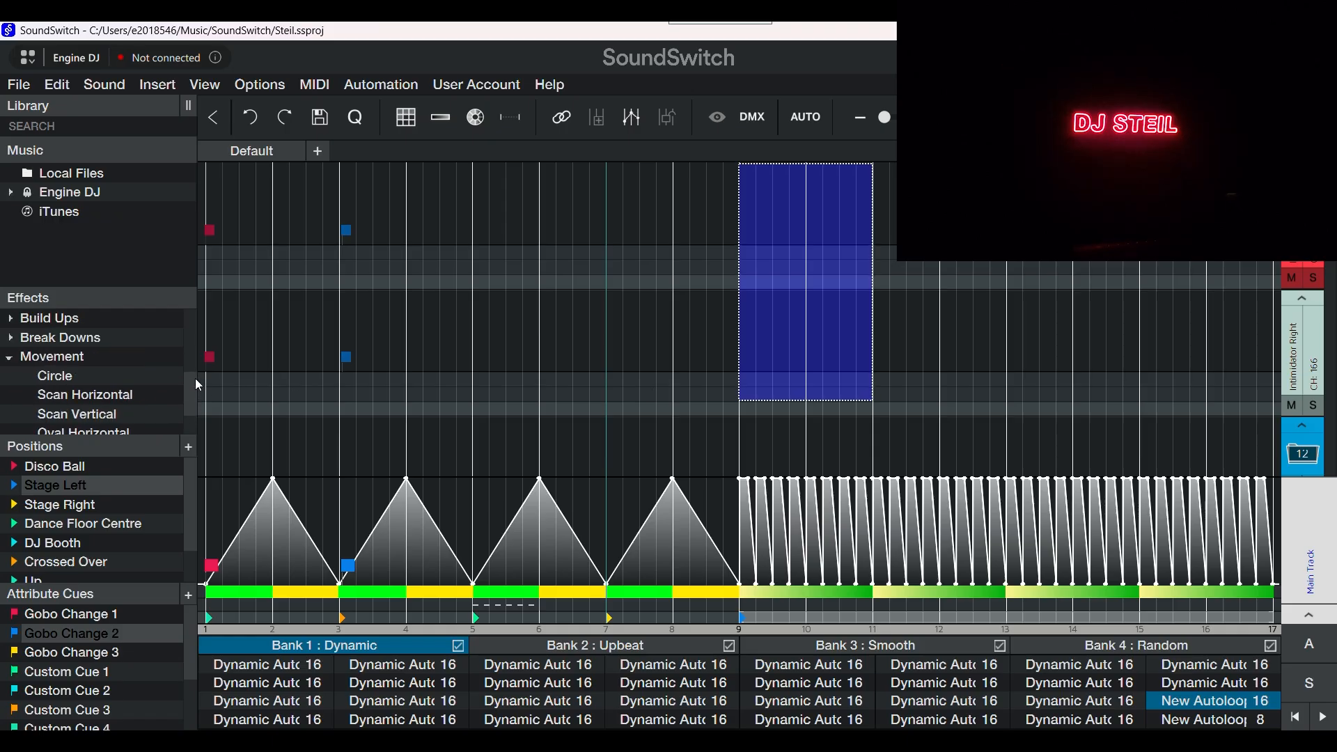
scroll(195, 379, "up", 2)
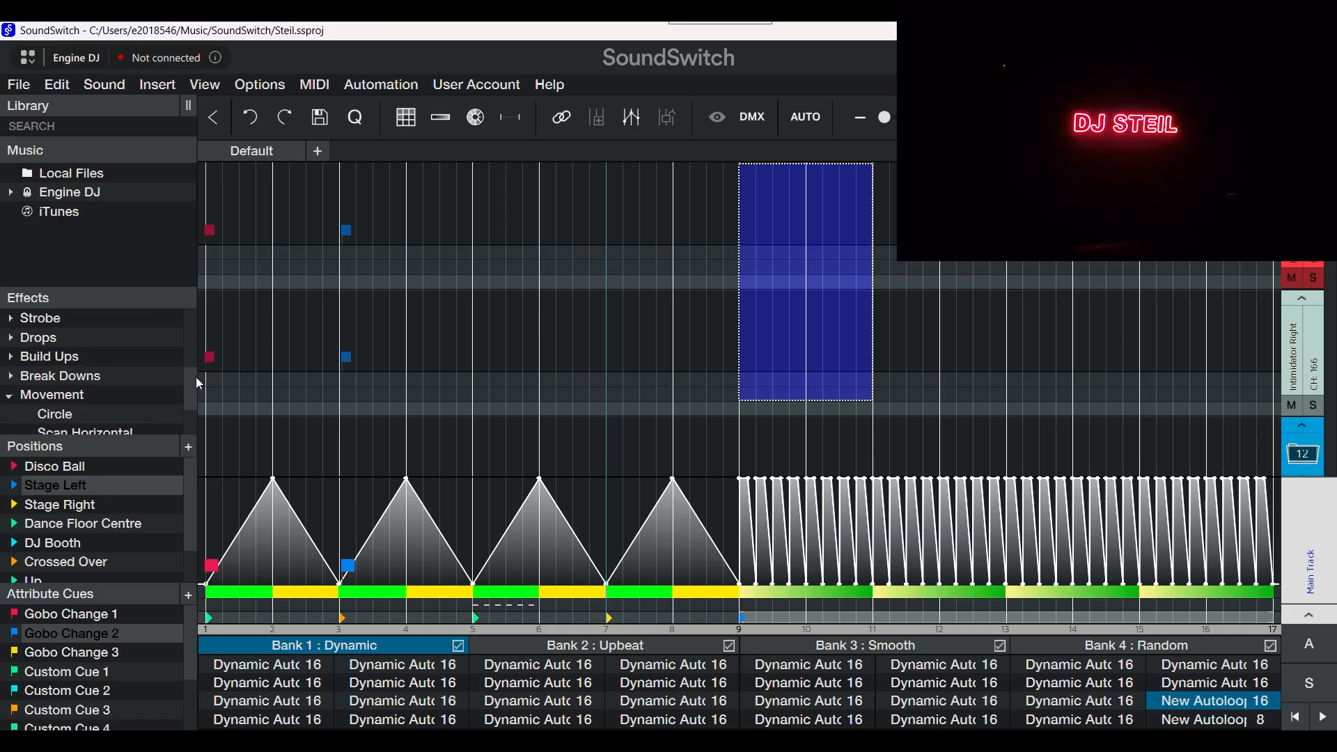
left_click(11, 319)
left_click(76, 365)
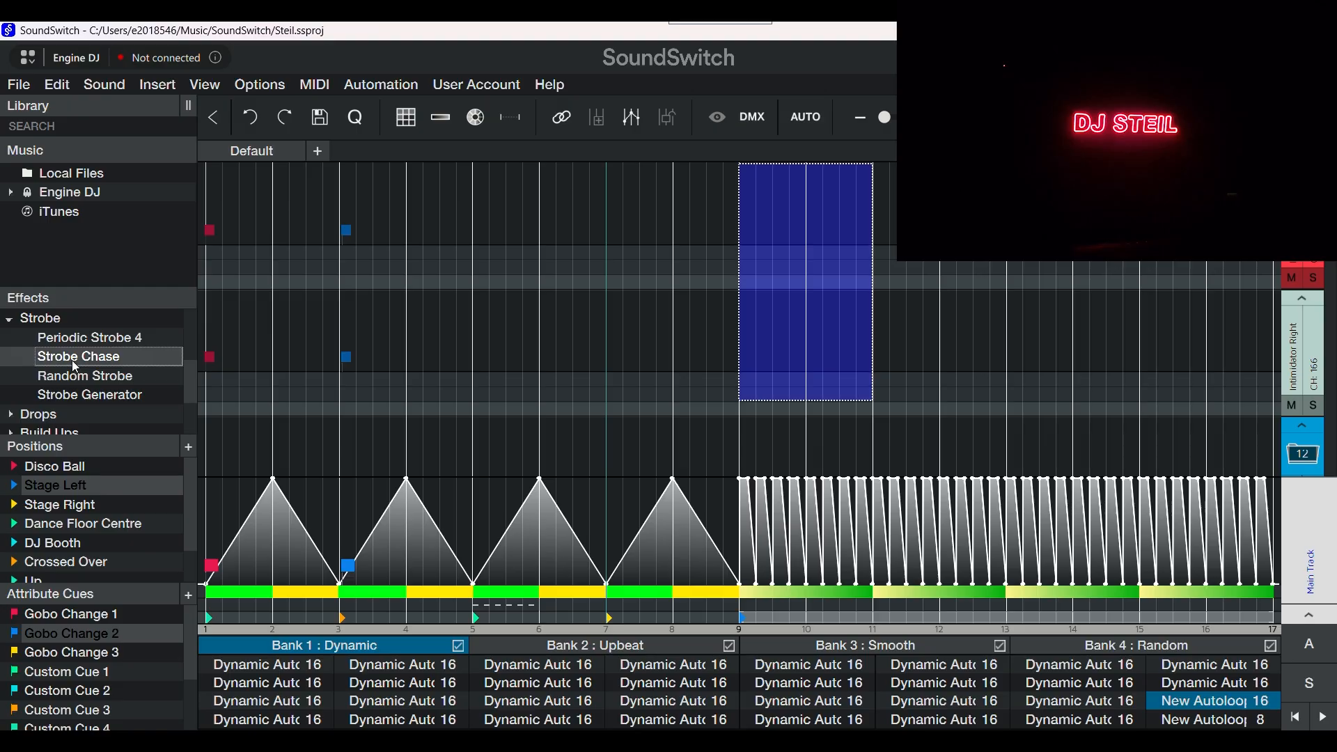
double_click(75, 364)
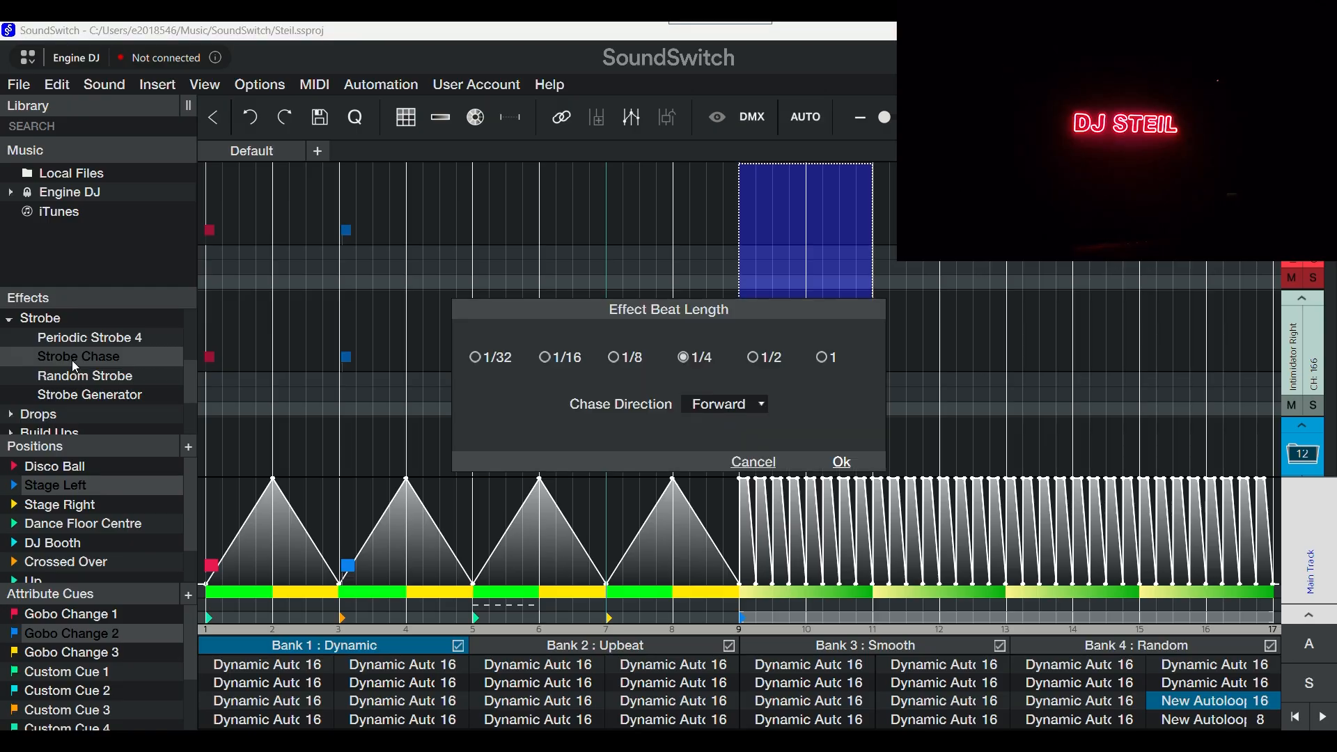
left_click(754, 356)
left_click(840, 462)
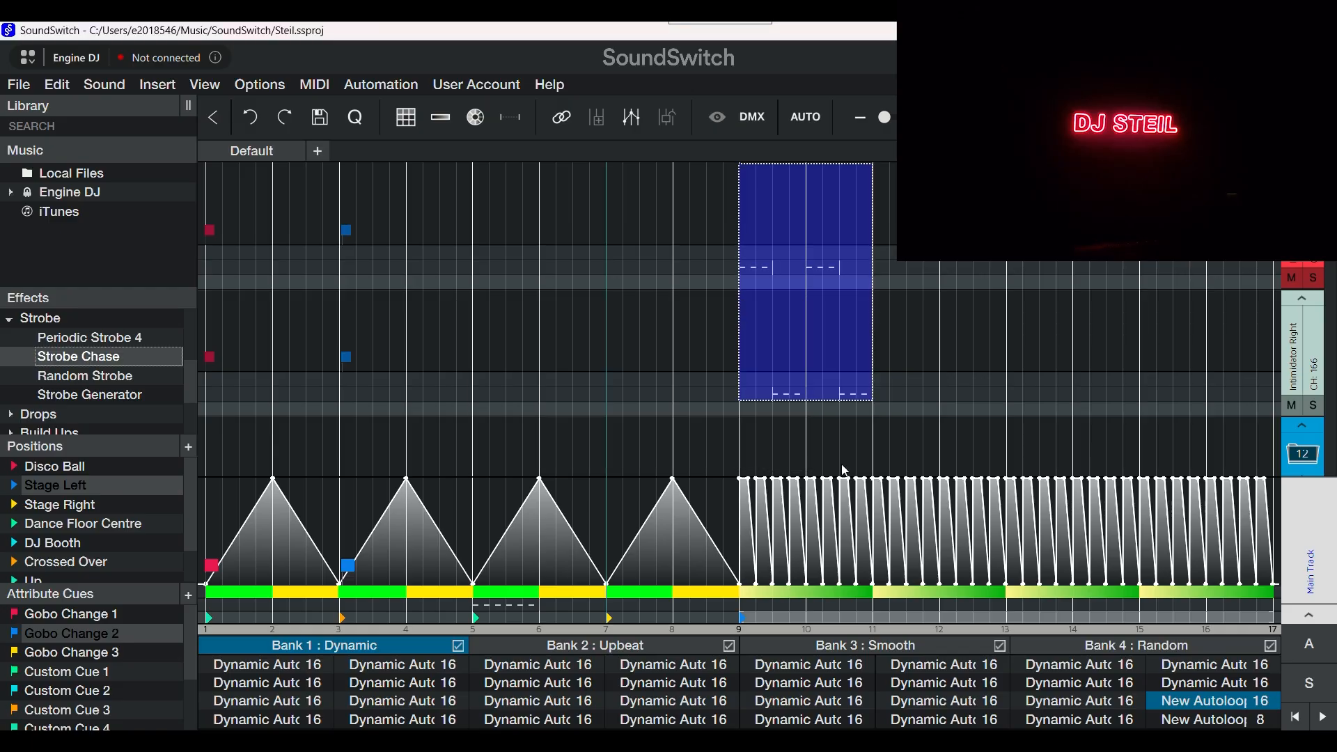
Play the autoloop through the Strobe Chase section to preview it, and pause playback
left_click(750, 220)
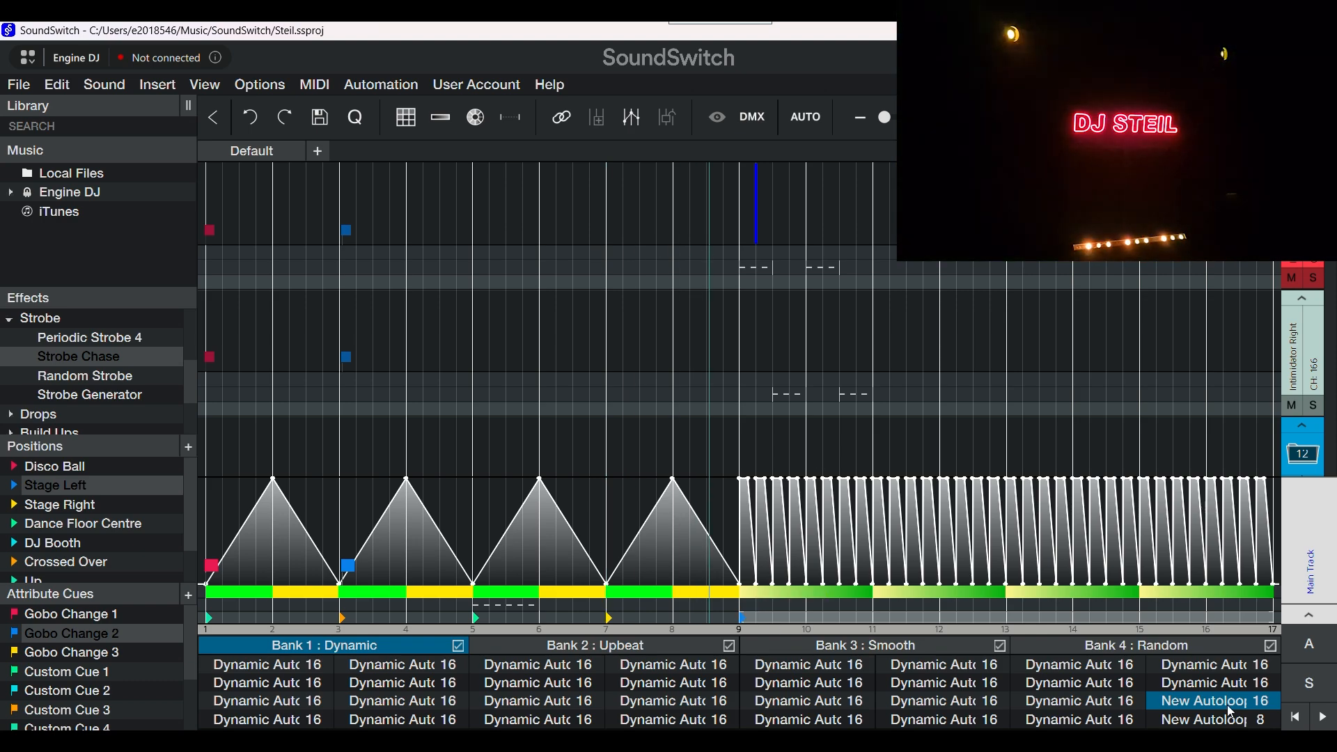
left_click(1324, 721)
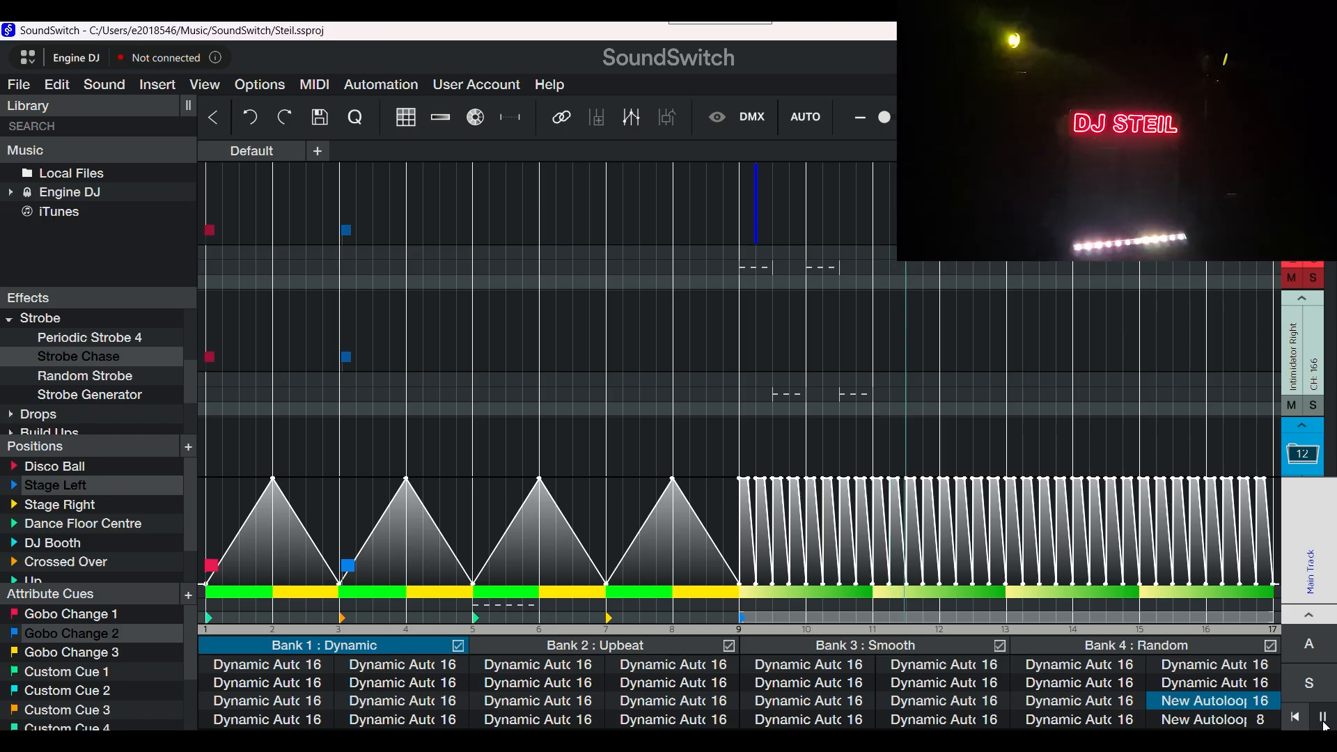
left_click(1323, 718)
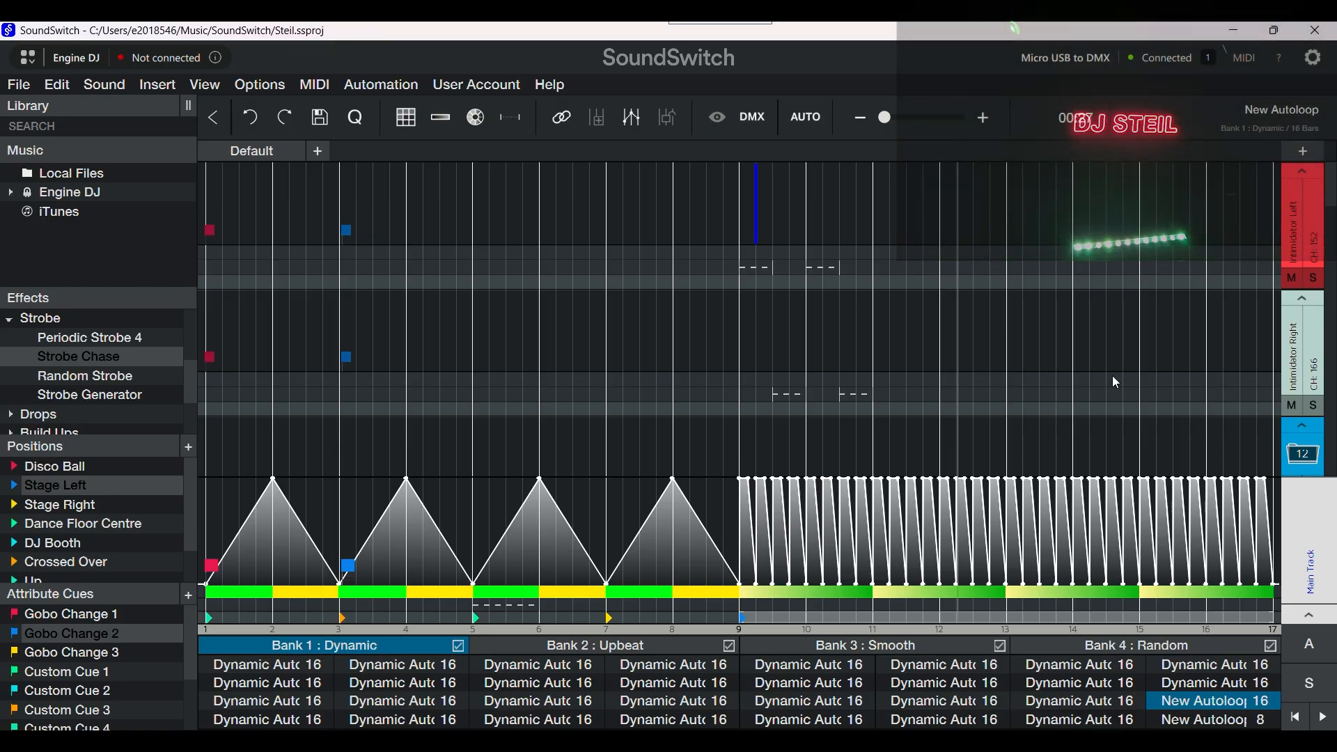
Apply a Forward Chase at 100% with 1/4 beat length to both Intimidator tracks from bar 13 to 17, and preview it
left_click(1009, 211)
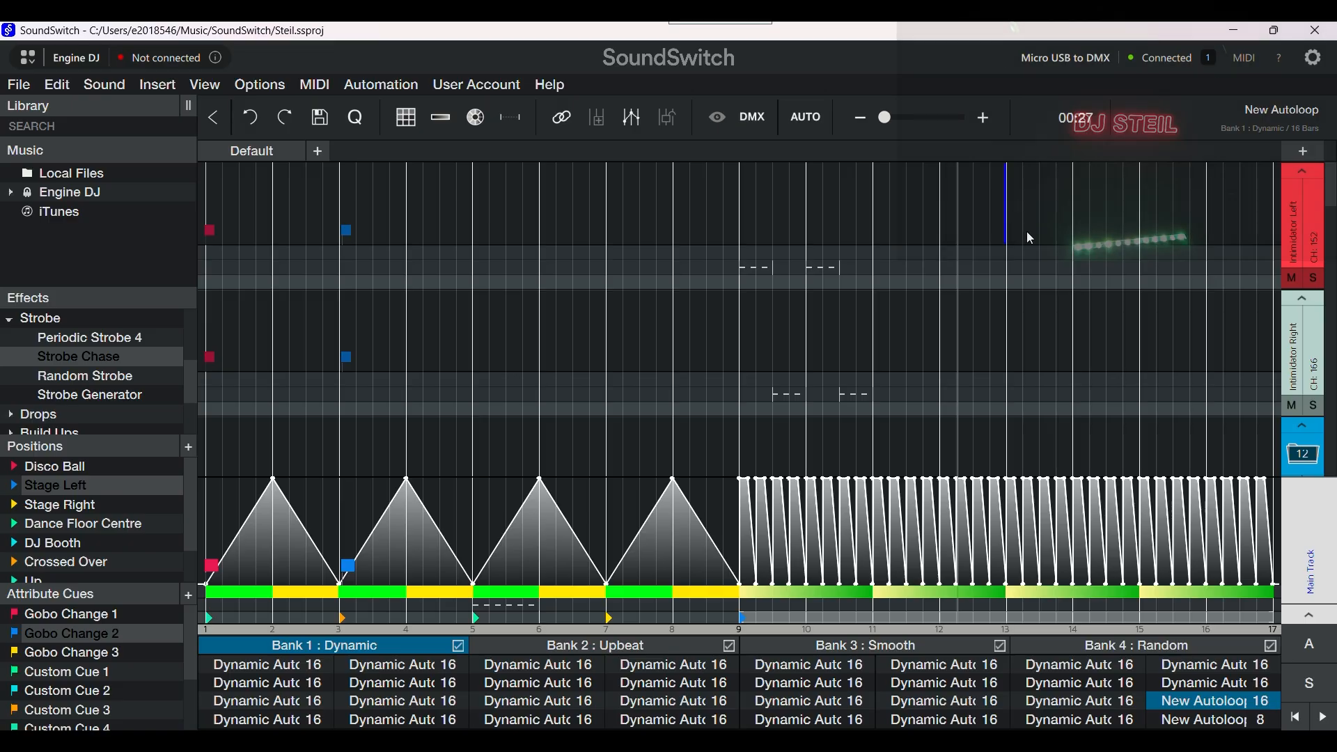
mouse_move(1332, 200)
left_mouse_down()
mouse_move(1333, 249)
mouse_move(1332, 208)
left_mouse_up()
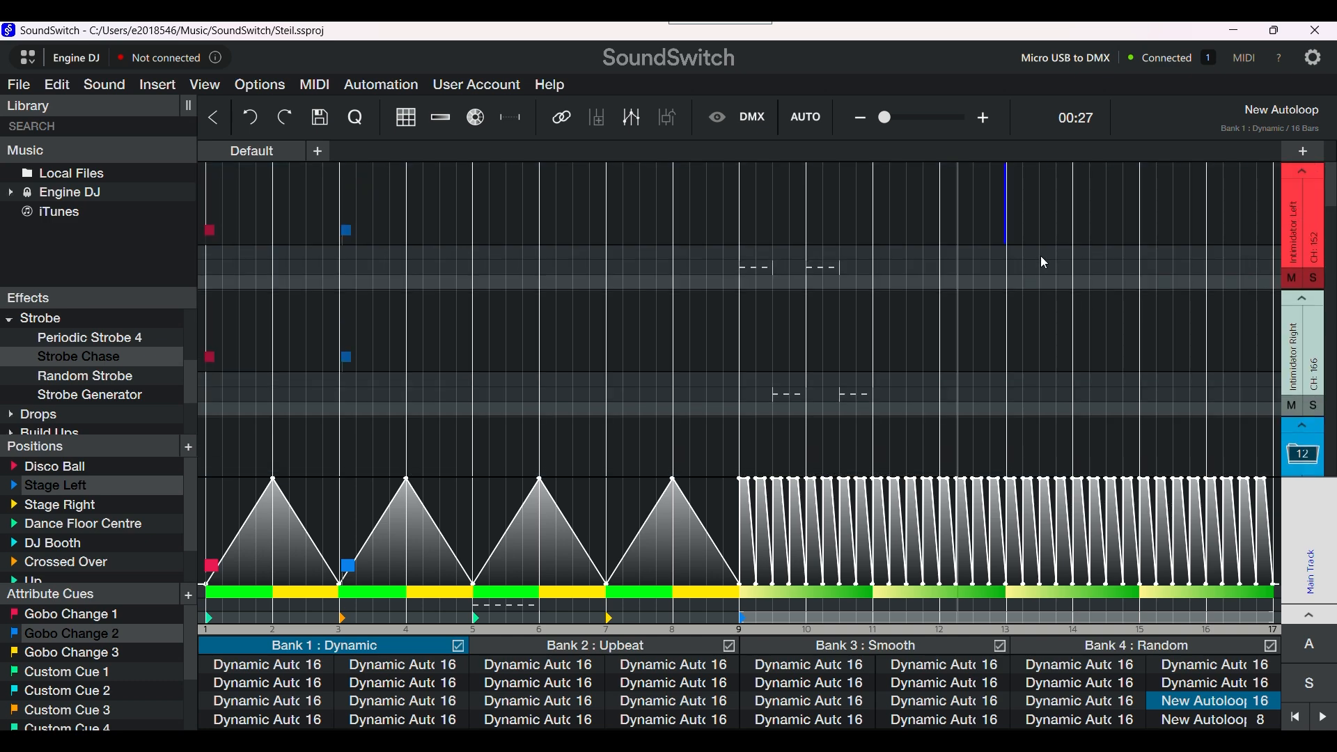
left_click_drag(1009, 203, 1273, 412)
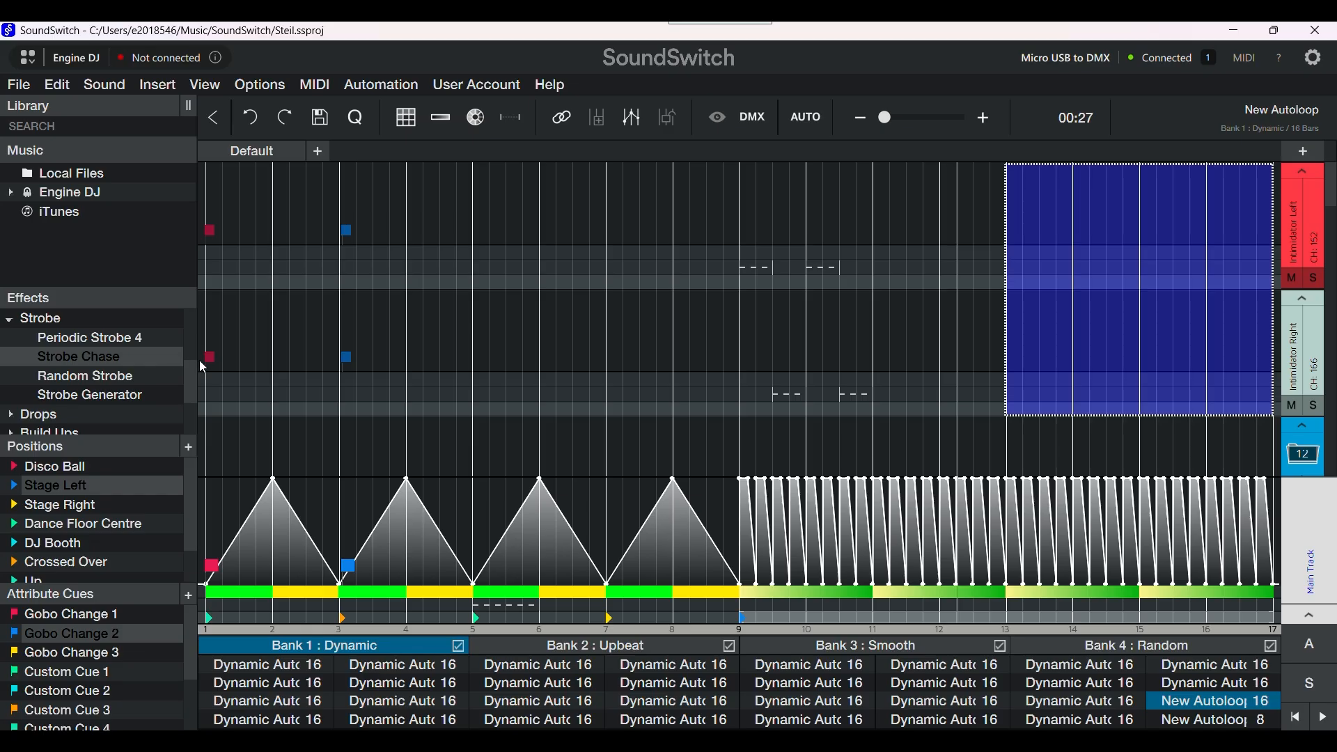
left_click_drag(194, 378, 195, 357)
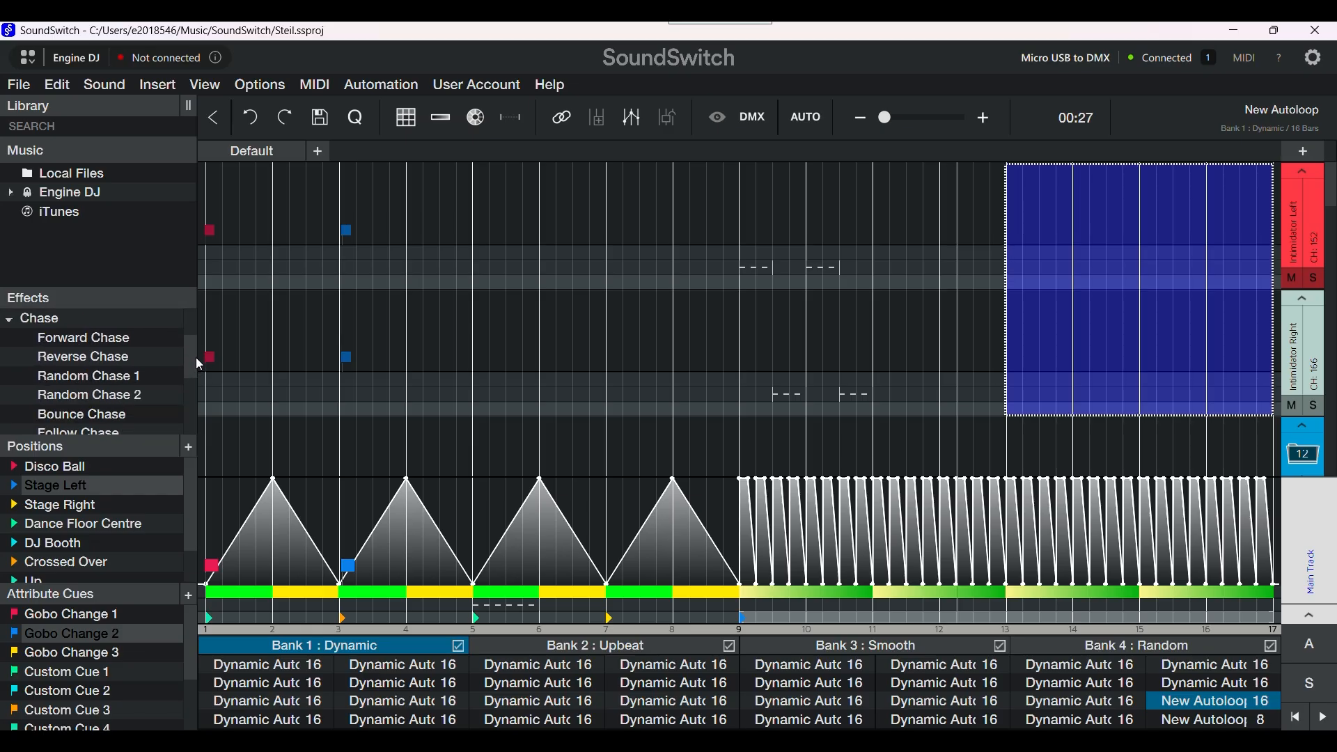
double_click(76, 340)
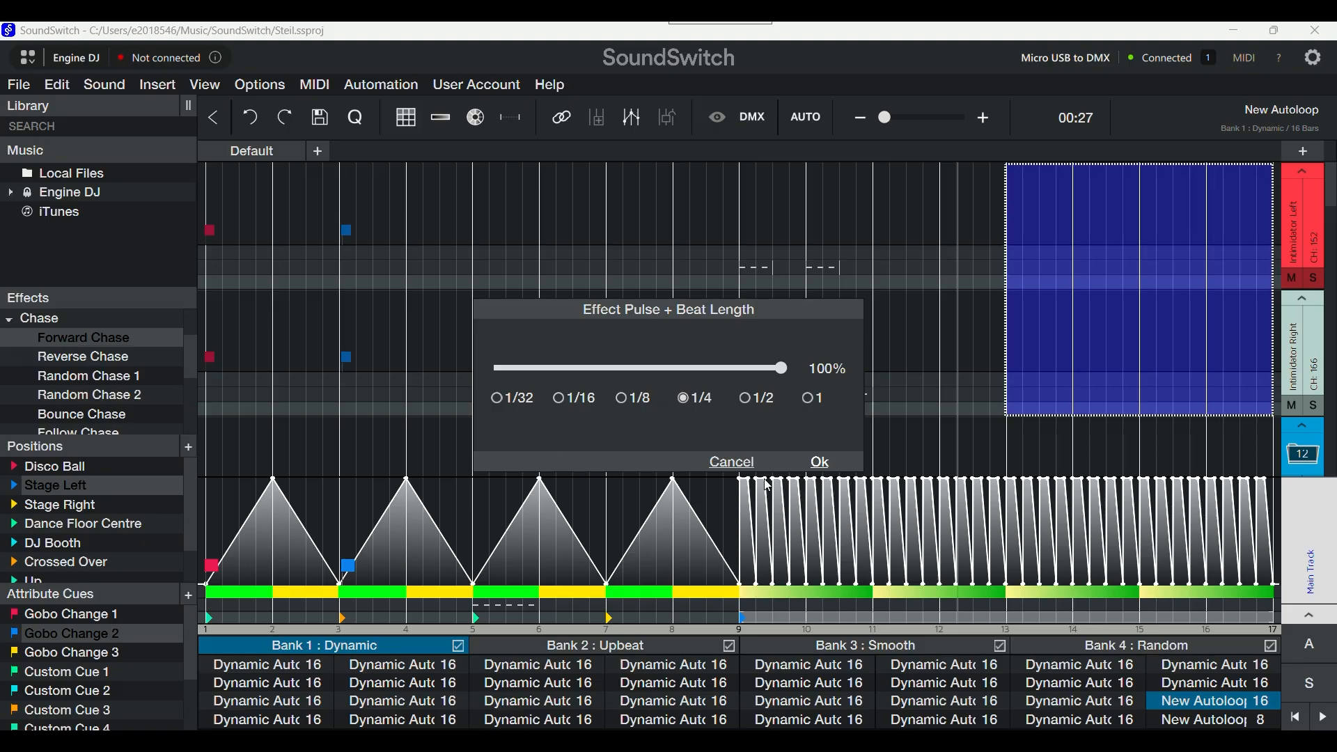
left_click(817, 462)
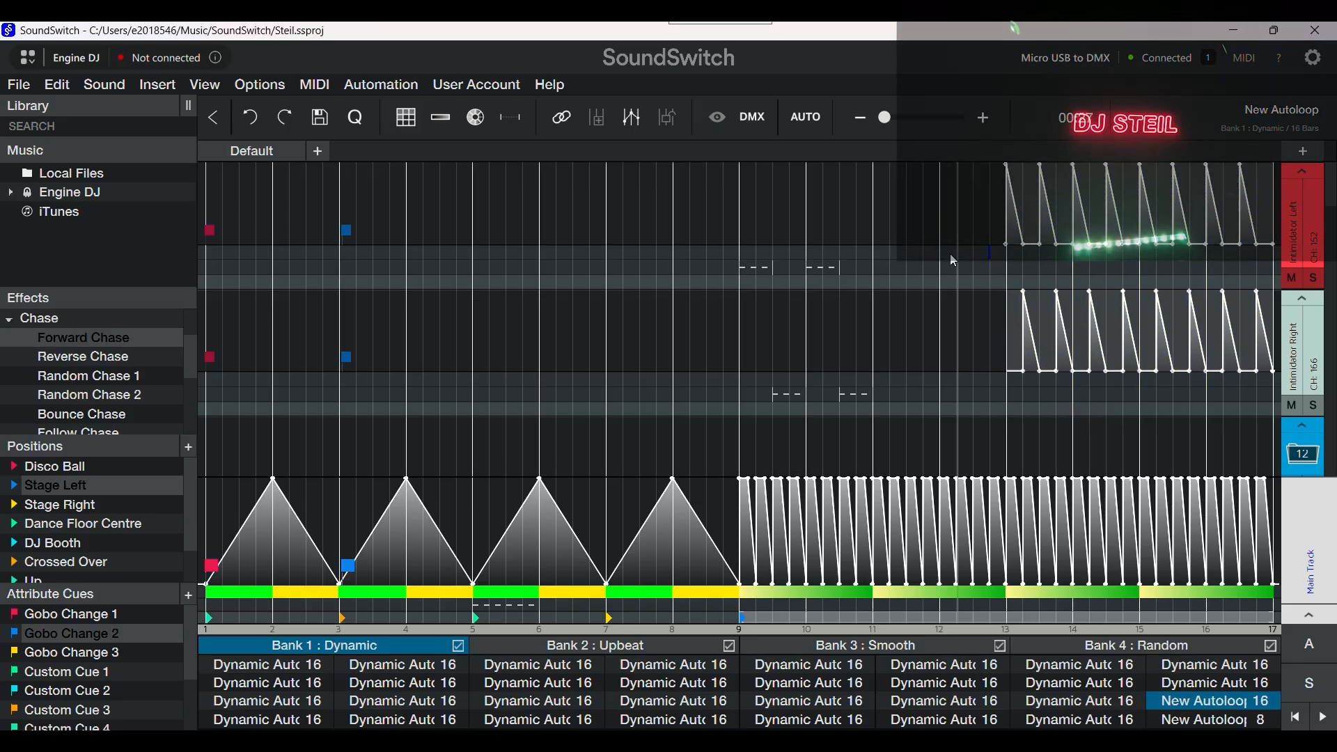
key("space")
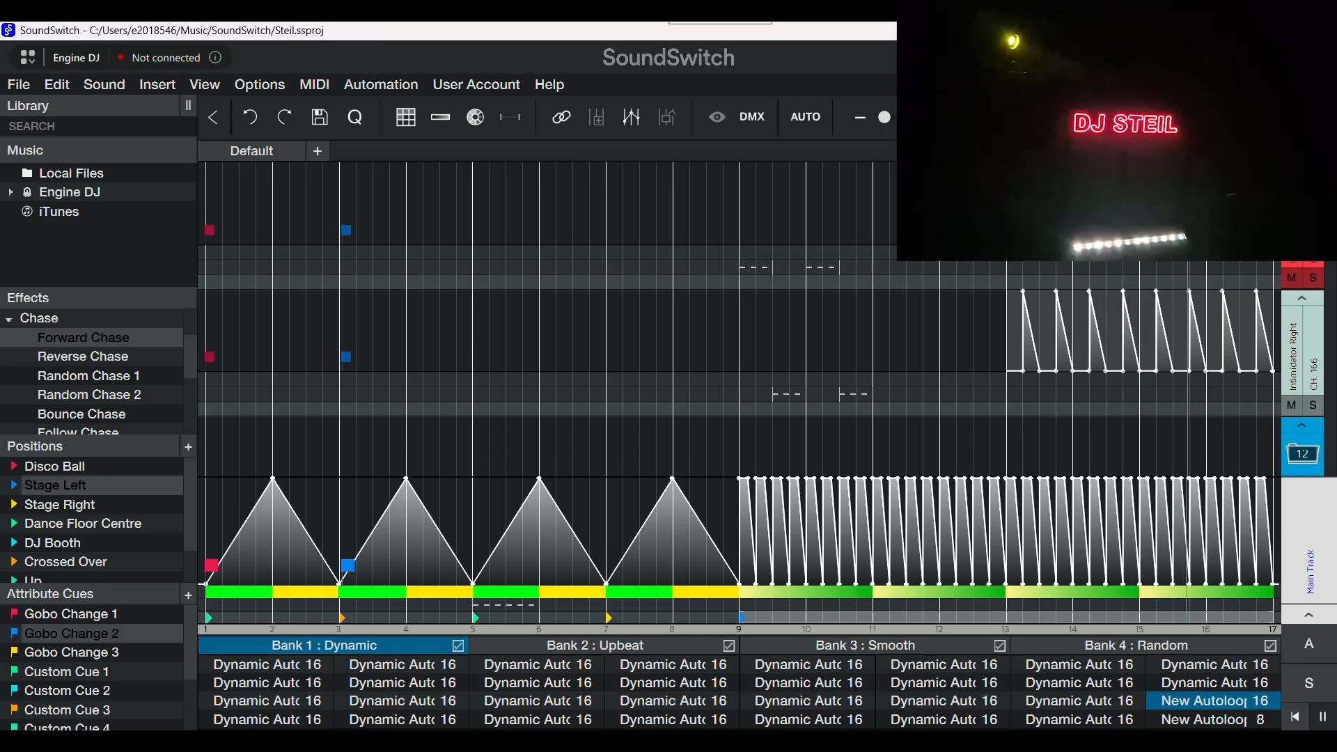
key("space")
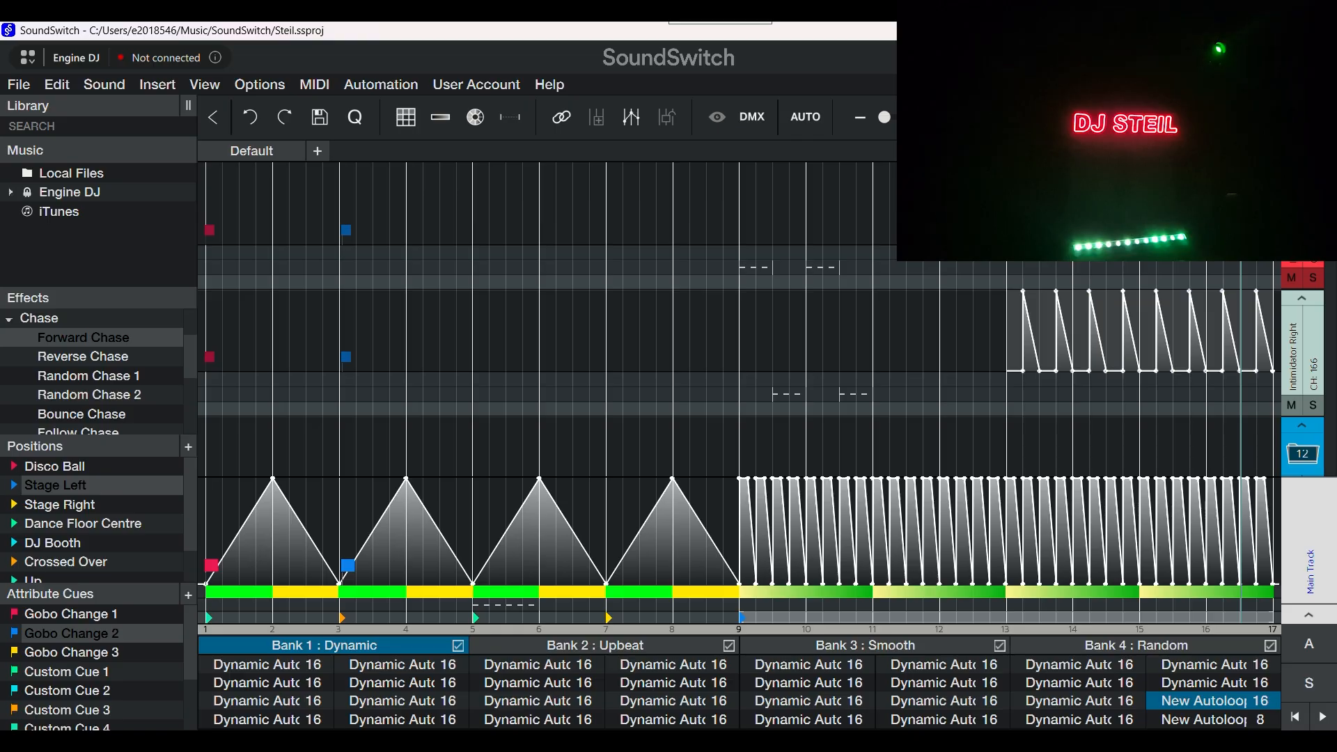
Rename the selected 16-bar autoloop in Bank 4 as Green
right_click(1189, 705)
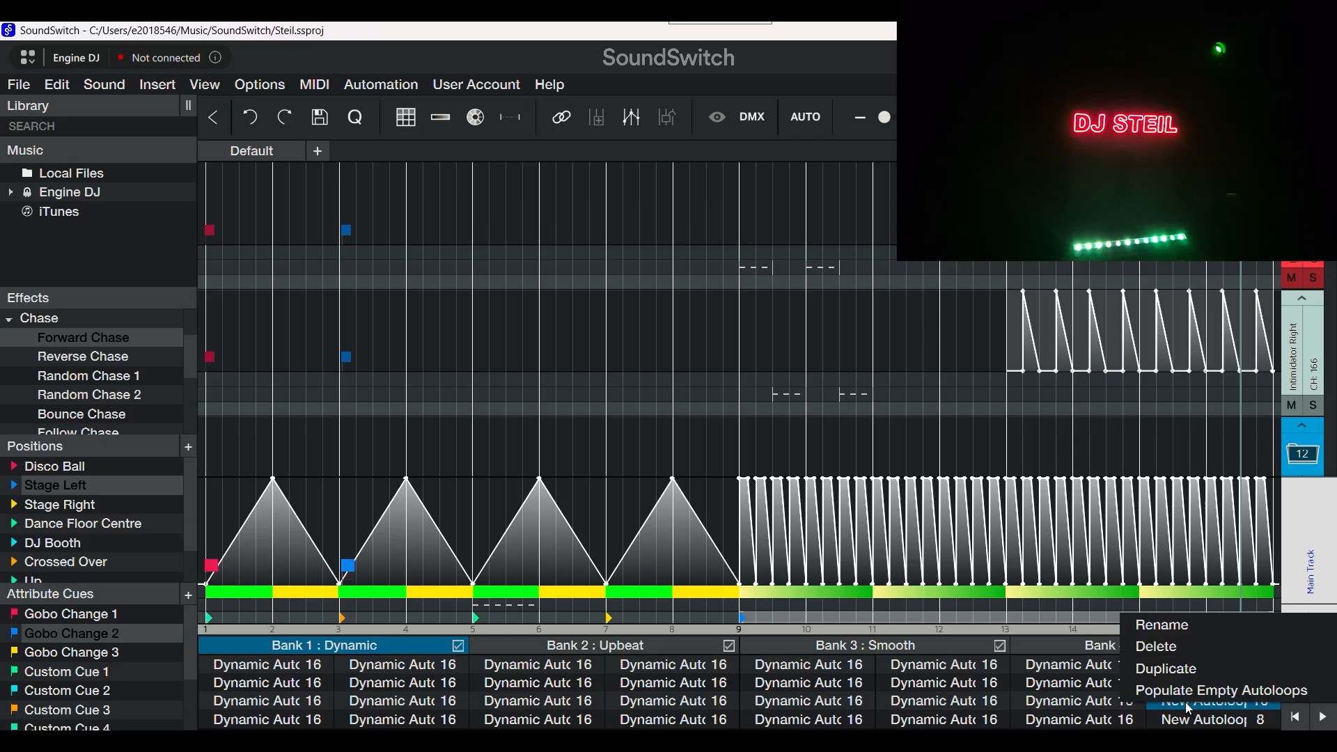
left_click(1171, 625)
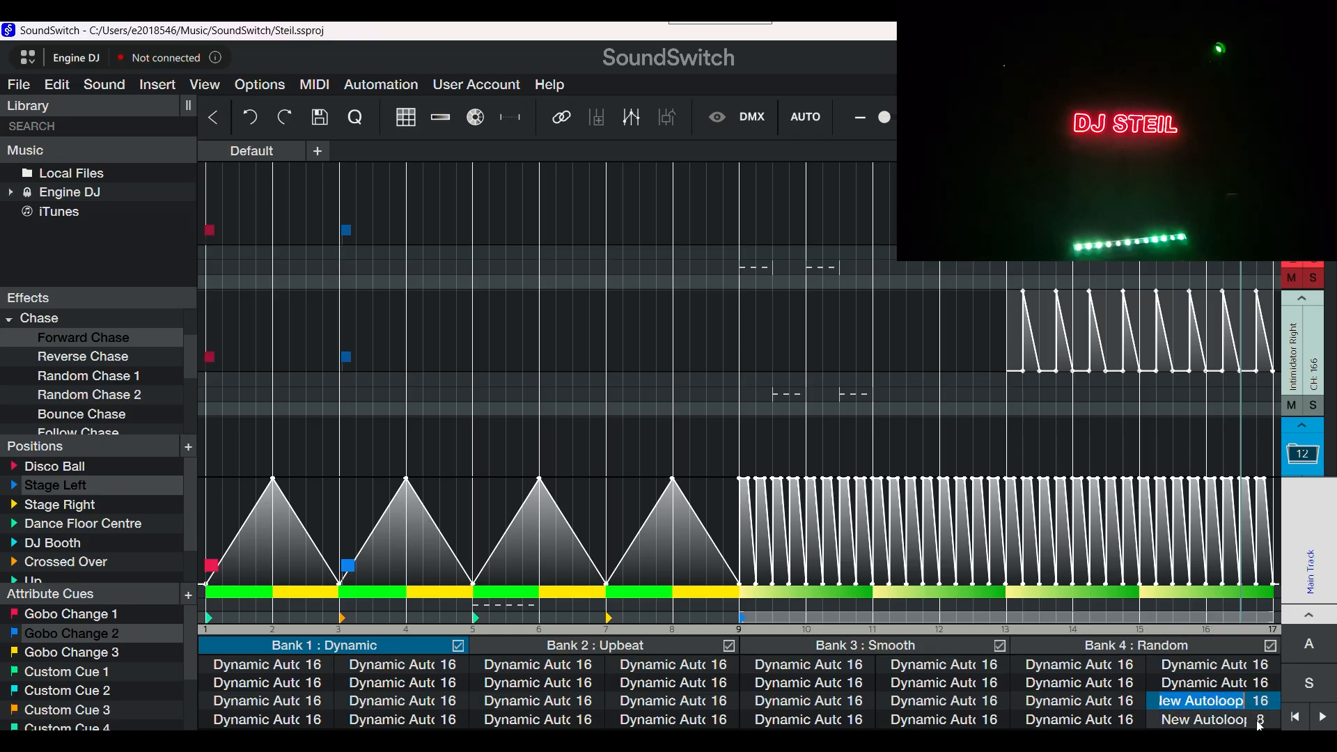
type("reen")
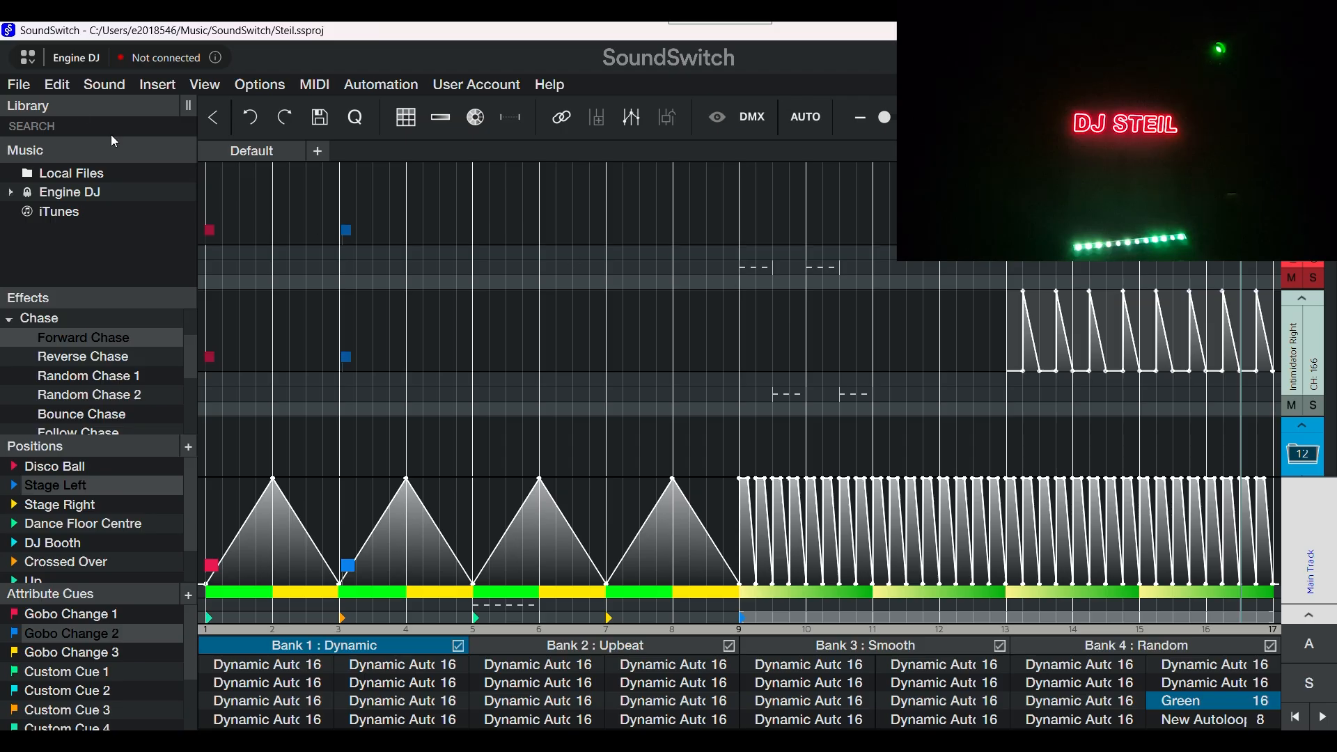
Save the project and dismiss the save confirmation
left_click(18, 85)
left_click(53, 147)
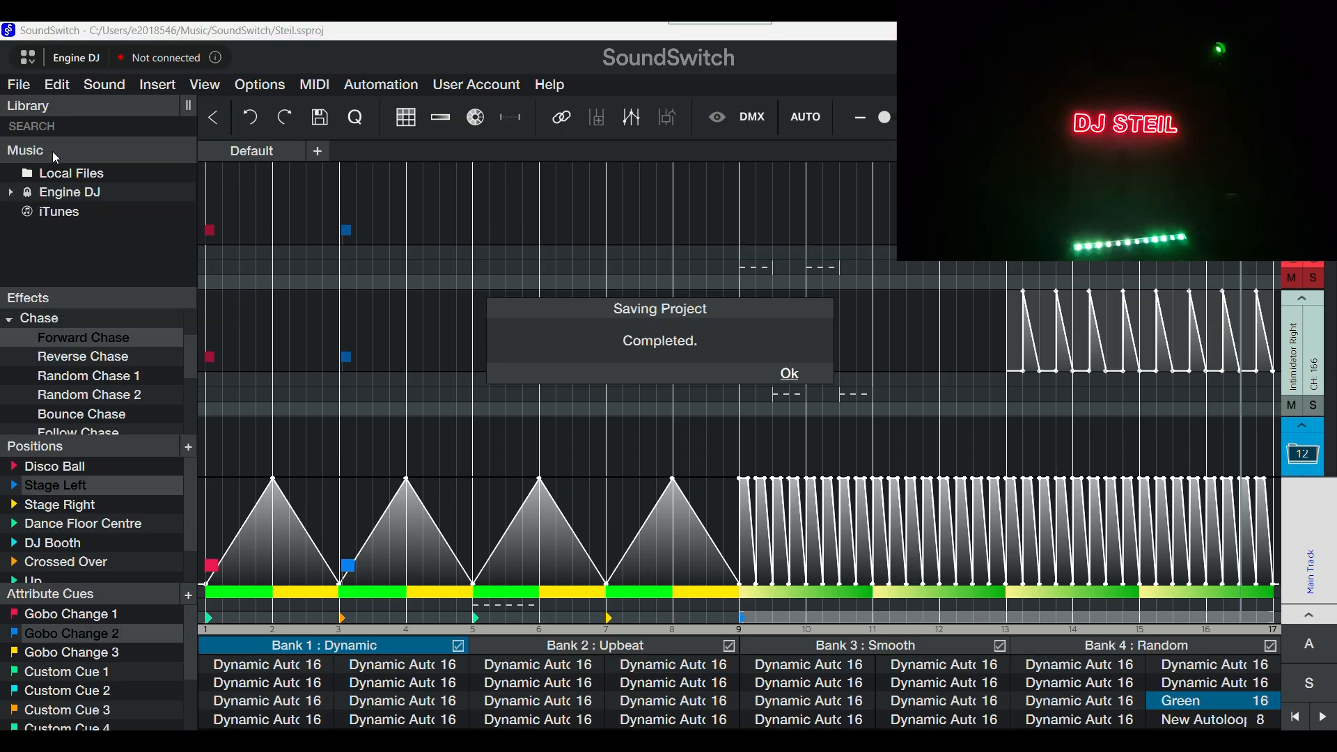
left_click(790, 376)
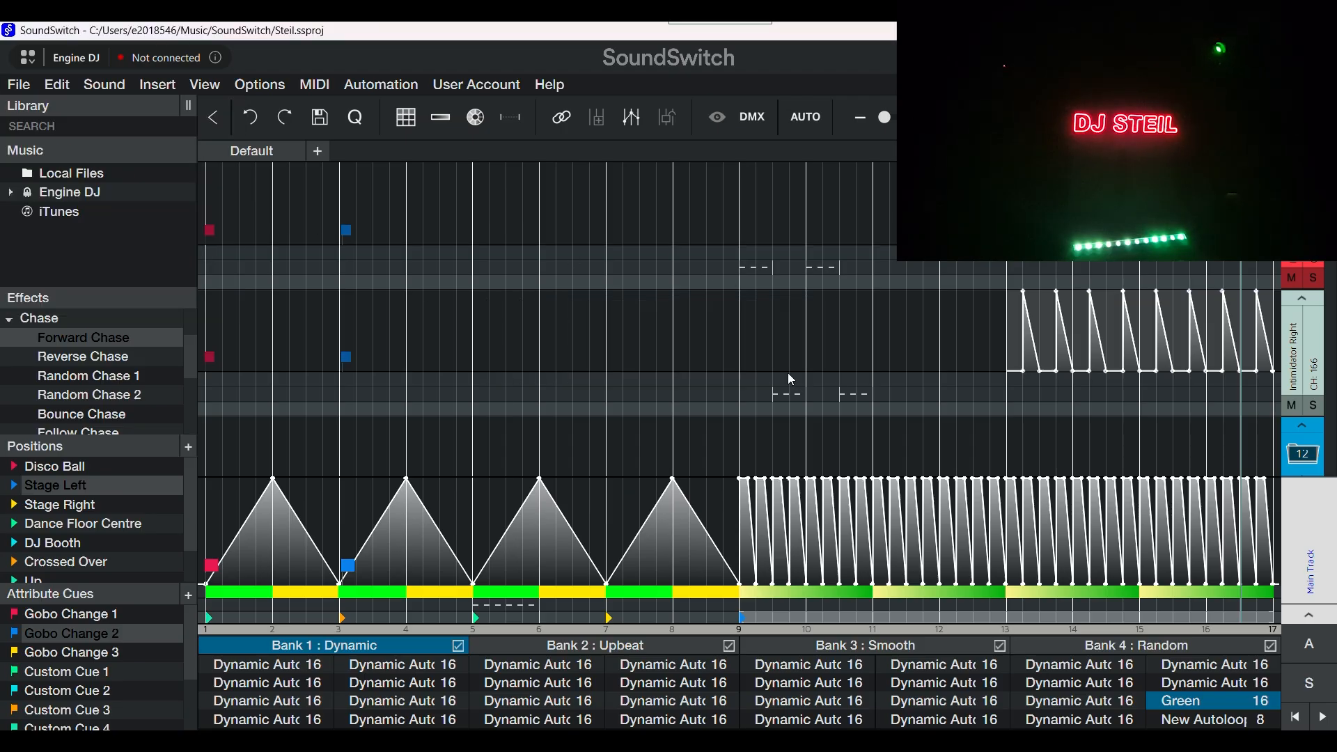